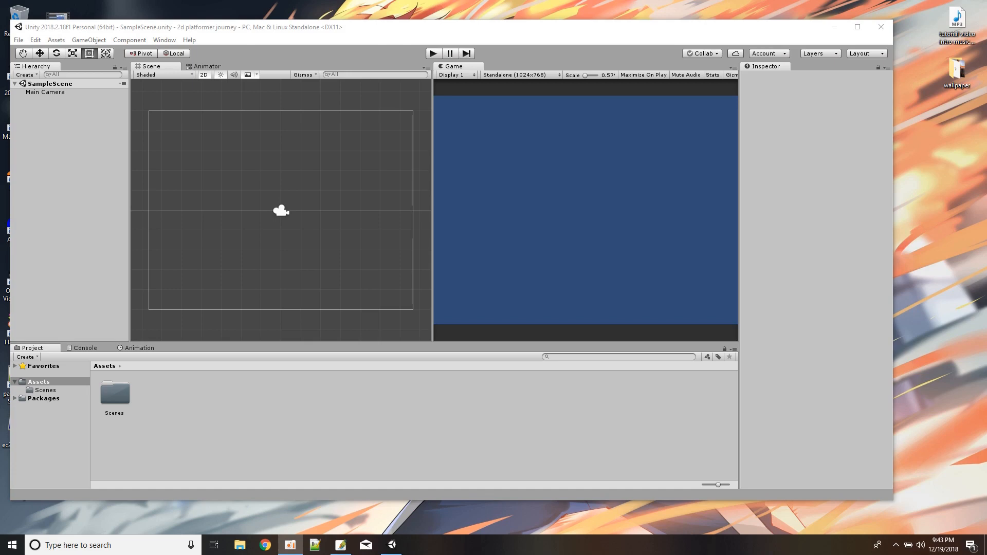
- Import peabody.png from the desktop's unity folder into the project's Assets, and view the source image
drag(218, 32, 286, 23)
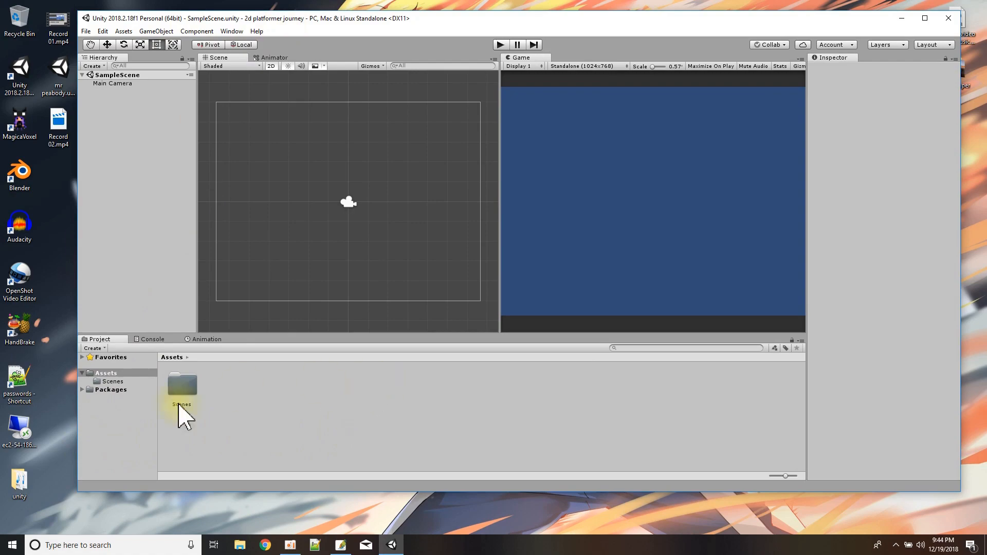
double_click(20, 483)
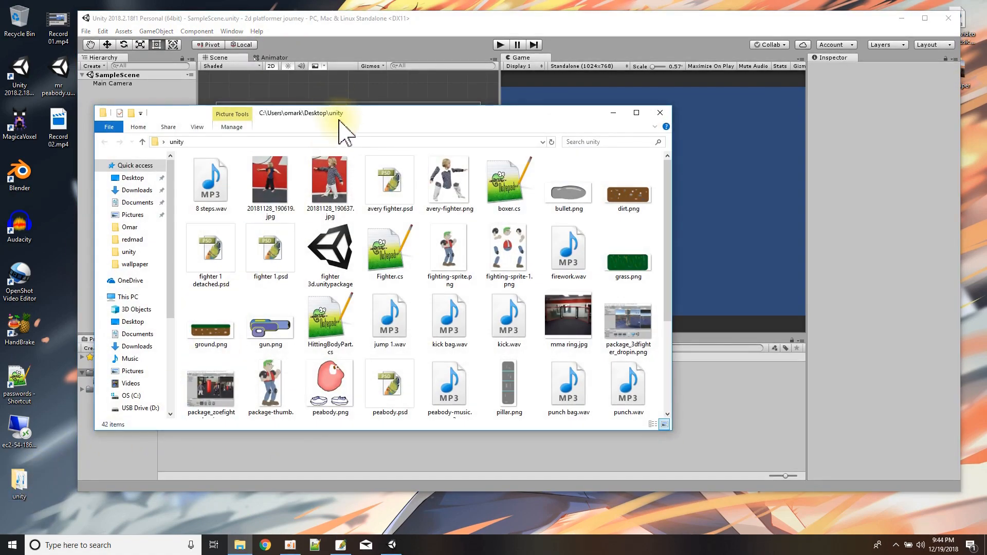
drag(341, 116, 602, 181)
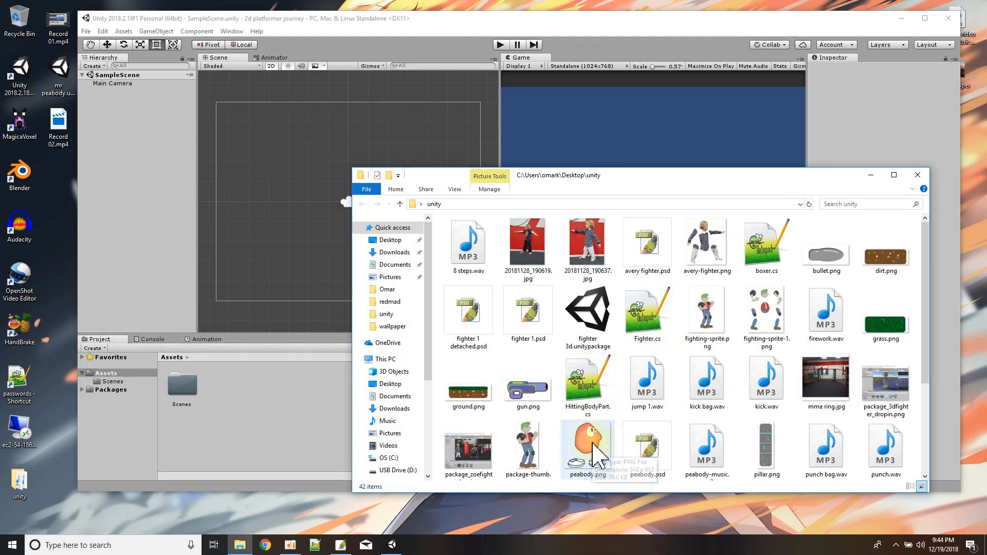
drag(594, 444, 282, 407)
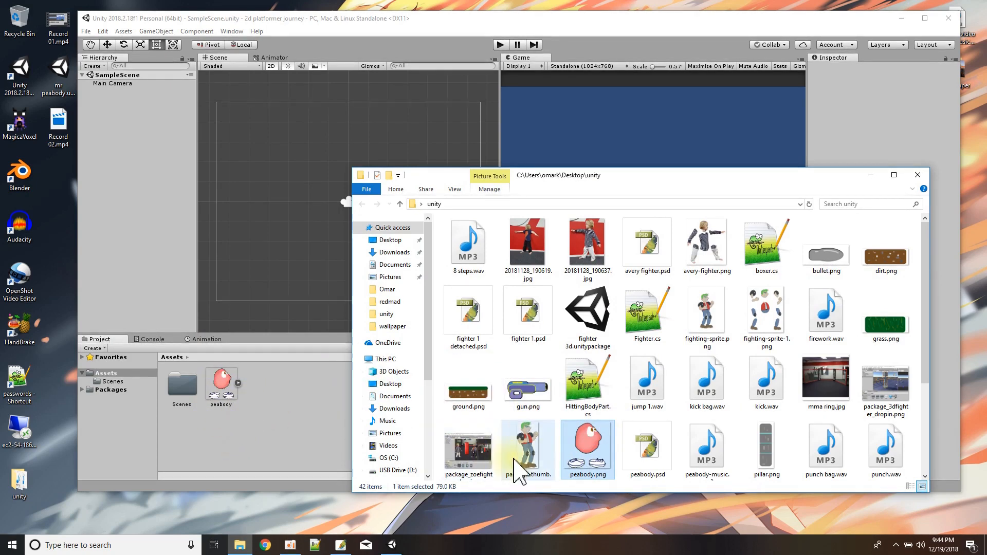
double_click(591, 448)
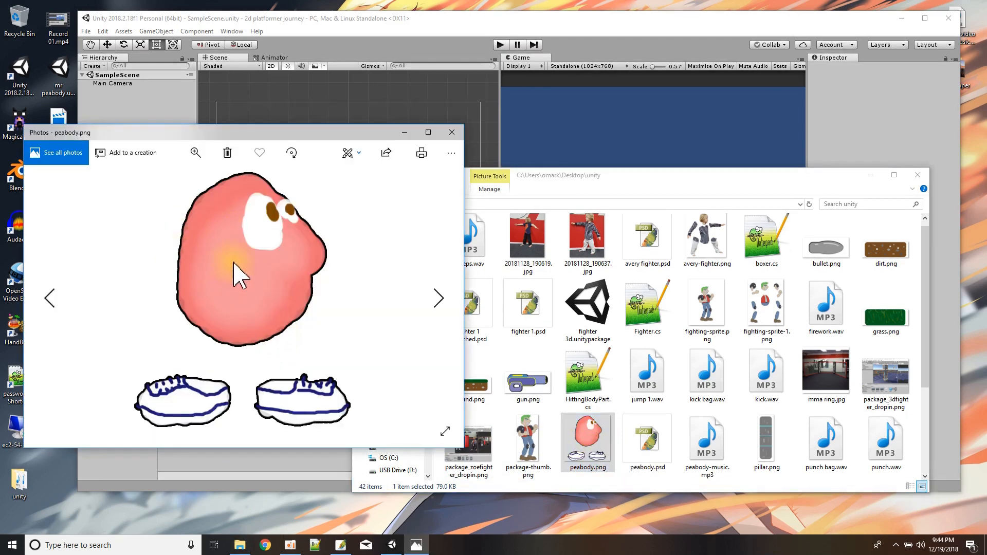
click(452, 134)
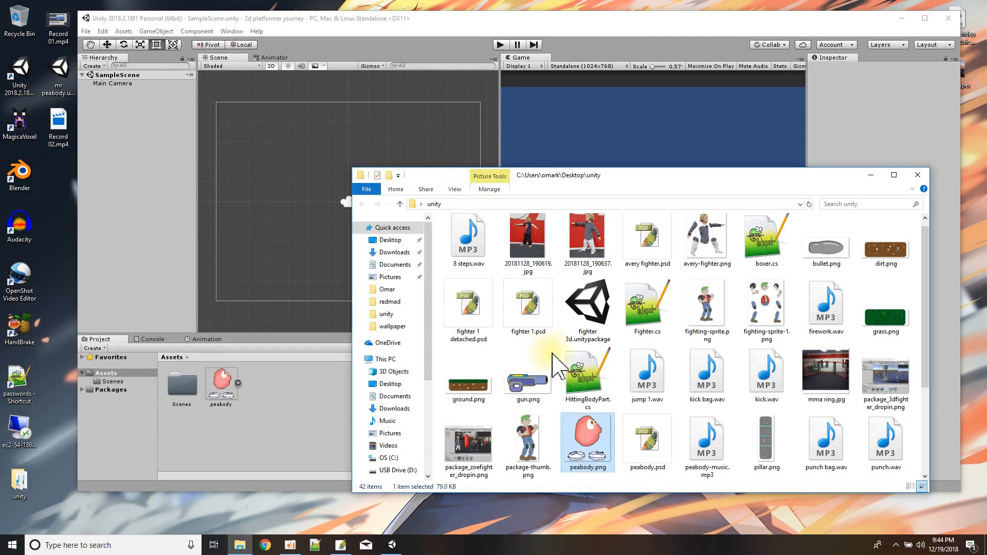
- Move the original peabody.png out of the unity folder onto the desktop and delete it there
drag(597, 446, 58, 468)
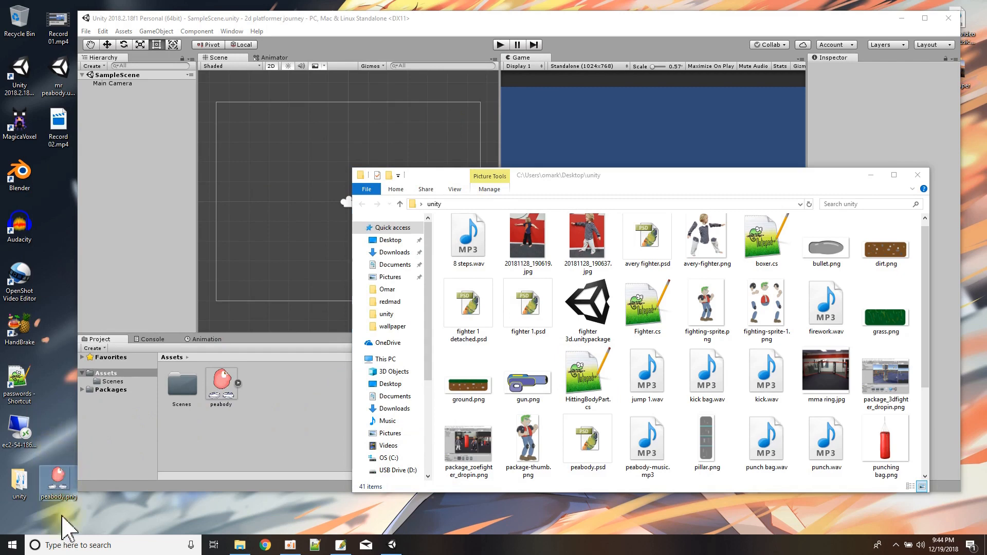
drag(88, 515, 137, 489)
drag(276, 19, 367, 18)
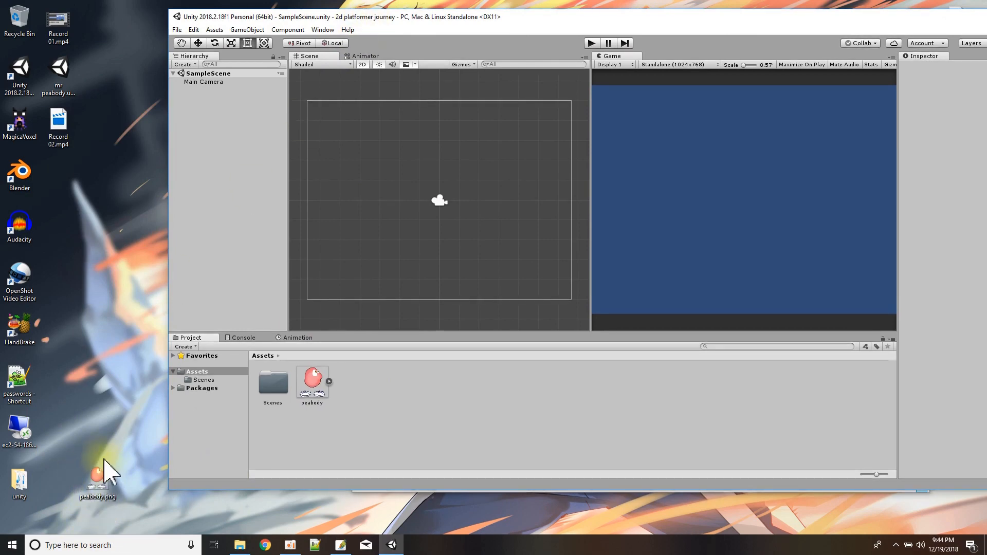
click(101, 478)
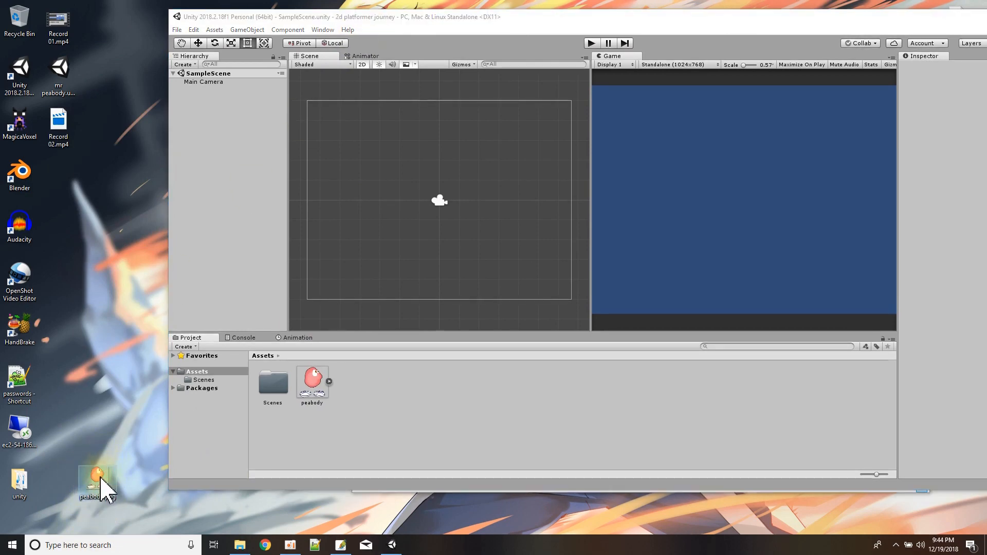
key(Delete)
drag(375, 24, 238, 35)
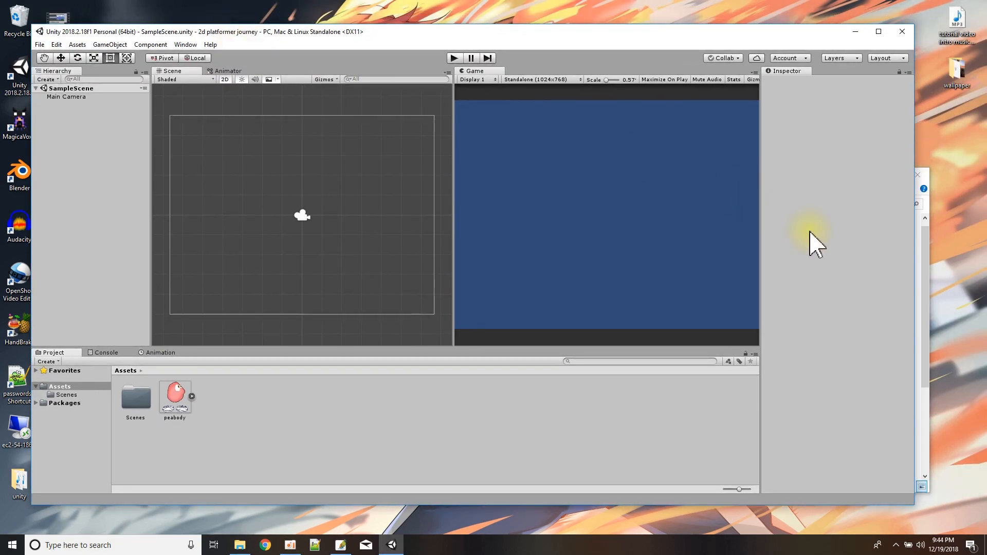
- Look briefly at Photoshop, close it, and open drawisland.com in Chrome
click(340, 546)
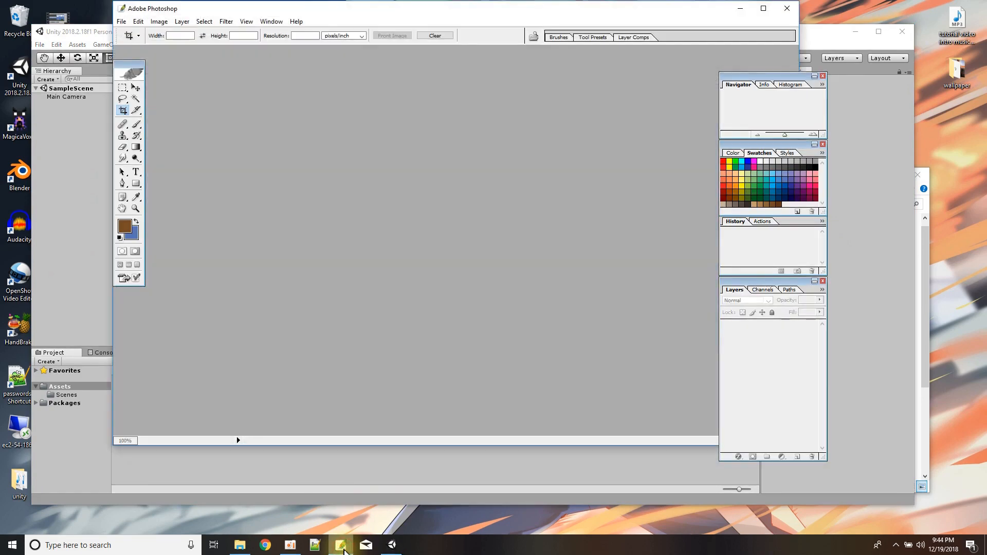
click(787, 9)
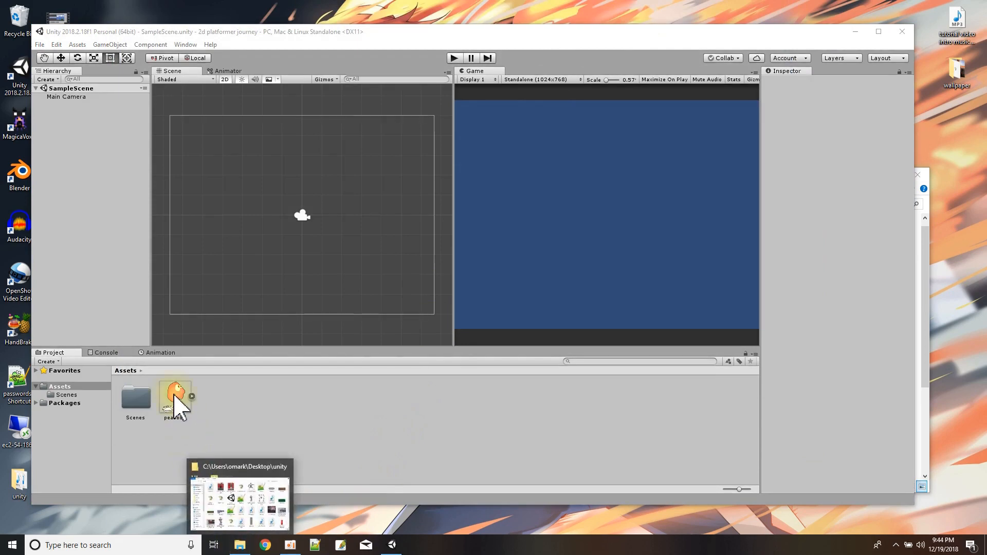
click(266, 547)
text(drawislands)
key(BackSpace)
text(.co)
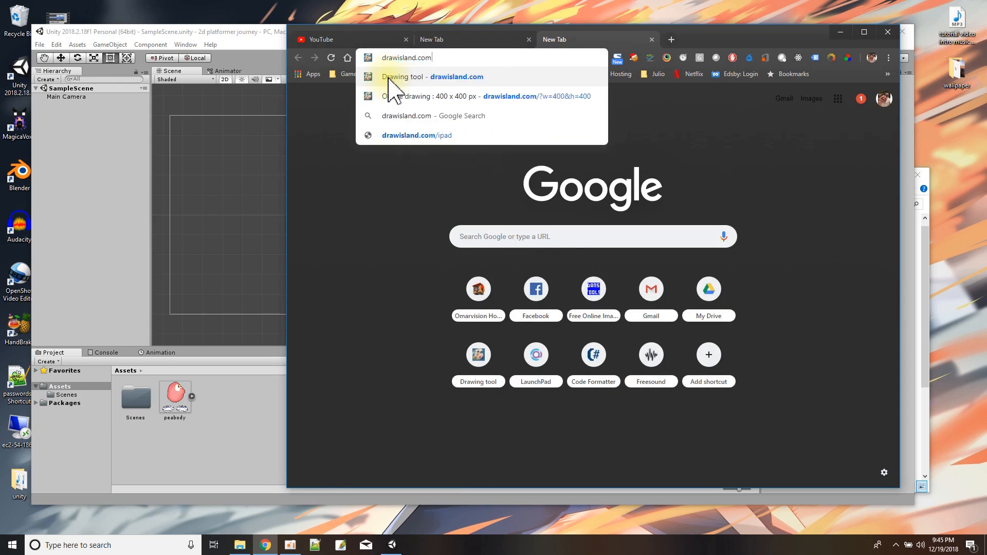
text(m)
key(Return)
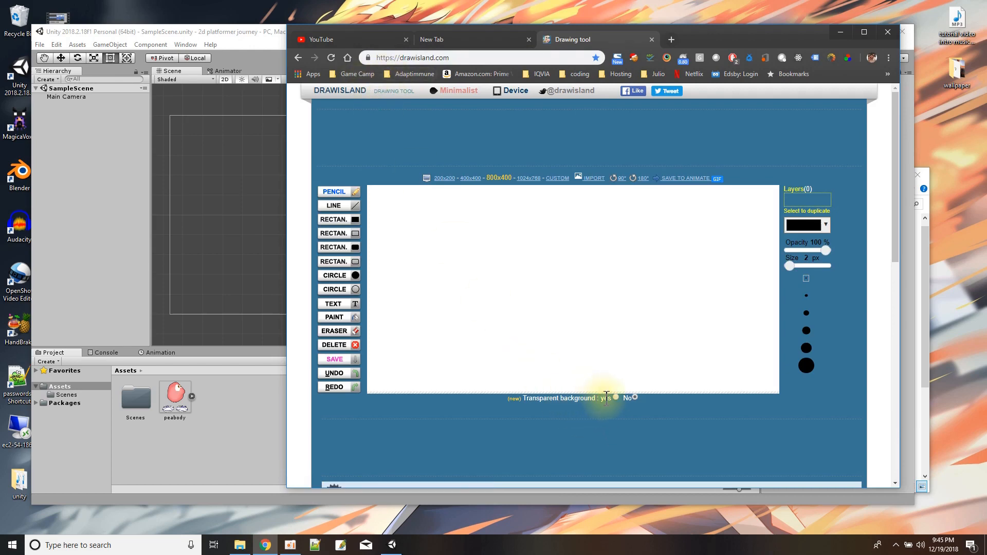
- Set up a 400x400 canvas with a transparent background and draw three black freehand pencil strokes at 20 px
click(471, 178)
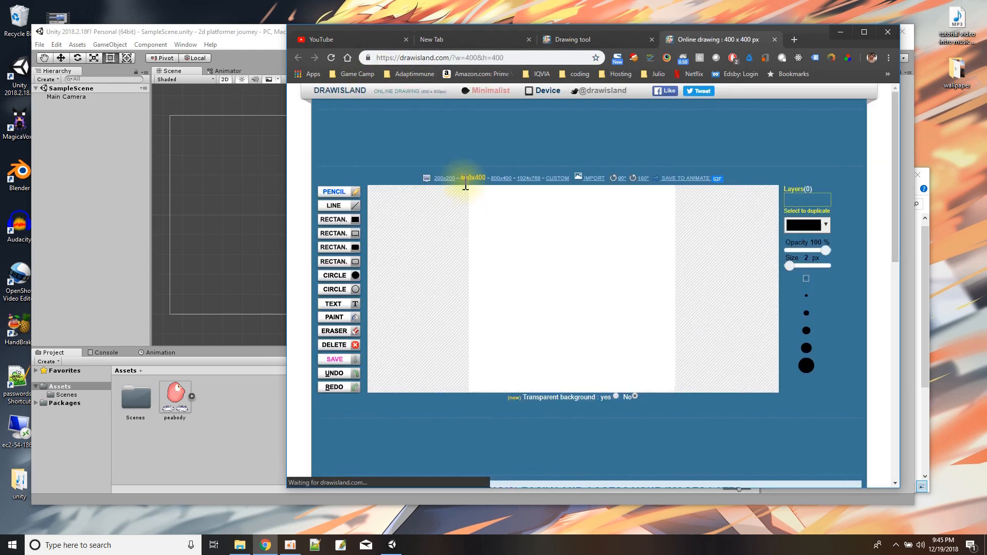
click(616, 397)
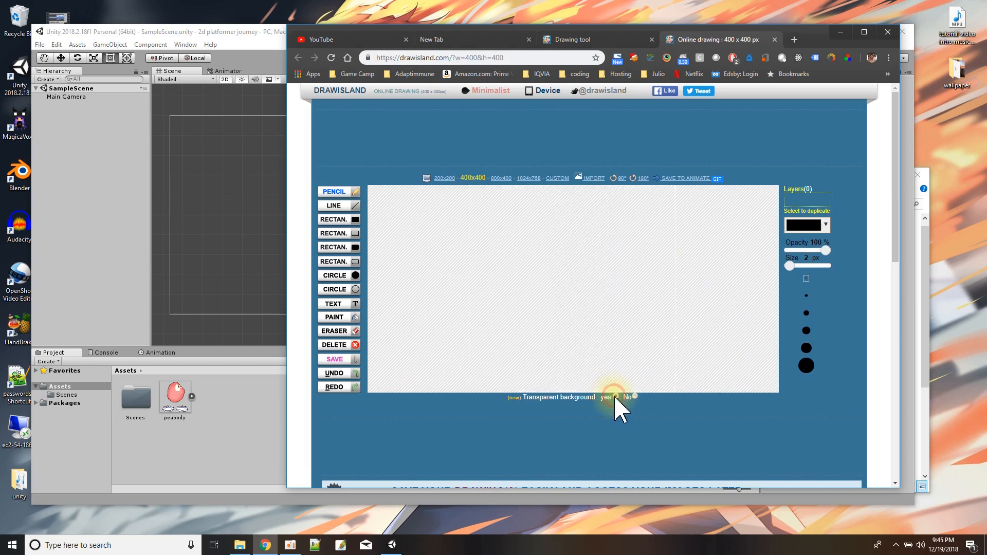
click(807, 349)
mouse_move(542, 261)
mouse_down()
mouse_move(514, 284)
mouse_move(564, 307)
mouse_up()
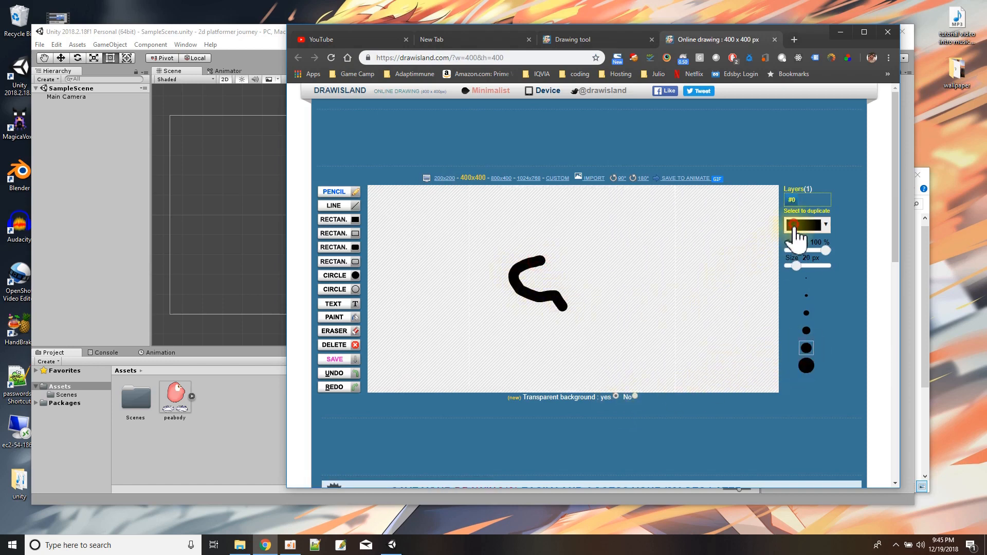
click(804, 225)
click(851, 261)
mouse_move(615, 250)
mouse_down()
mouse_move(615, 311)
mouse_move(596, 347)
mouse_up()
click(812, 227)
click(866, 317)
click(872, 338)
drag(668, 288, 620, 338)
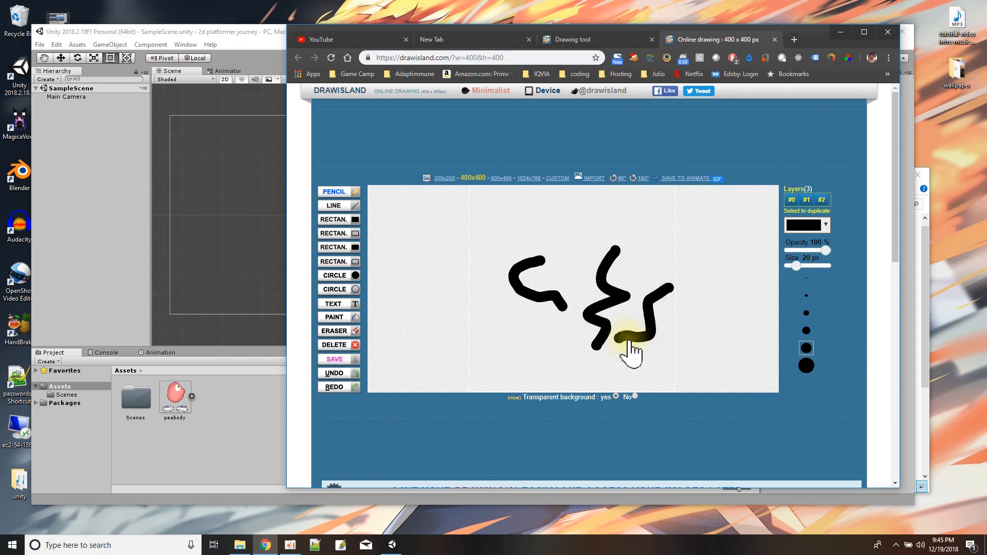
- Draw red pencil strokes over the black ones, raising the size to 78 px, and close the browser without saving
click(807, 226)
click(857, 268)
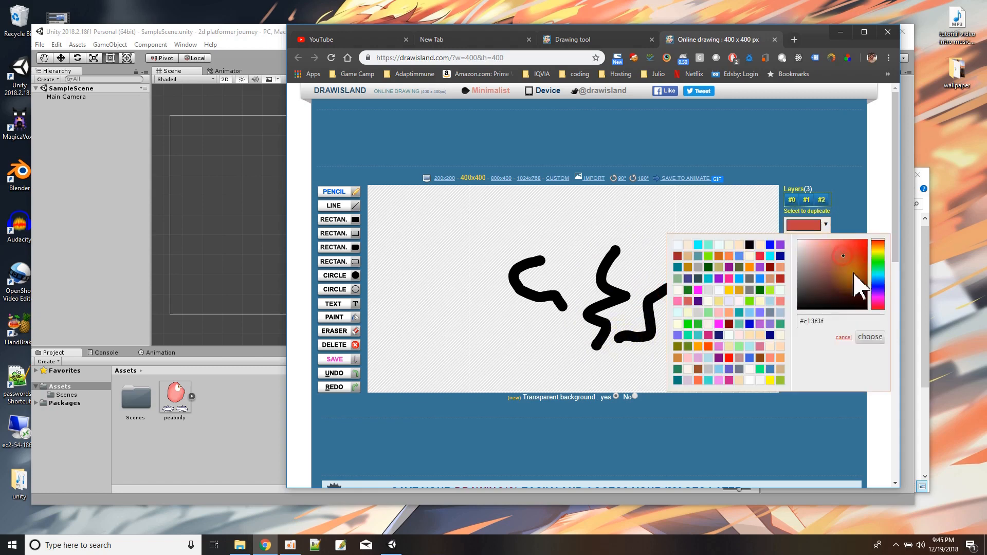
click(871, 337)
mouse_move(577, 240)
mouse_down()
mouse_move(629, 324)
mouse_move(573, 329)
mouse_move(591, 373)
mouse_move(637, 289)
mouse_up()
drag(796, 279, 817, 278)
mouse_move(661, 234)
mouse_down()
mouse_move(644, 262)
mouse_move(595, 282)
mouse_move(597, 336)
mouse_up()
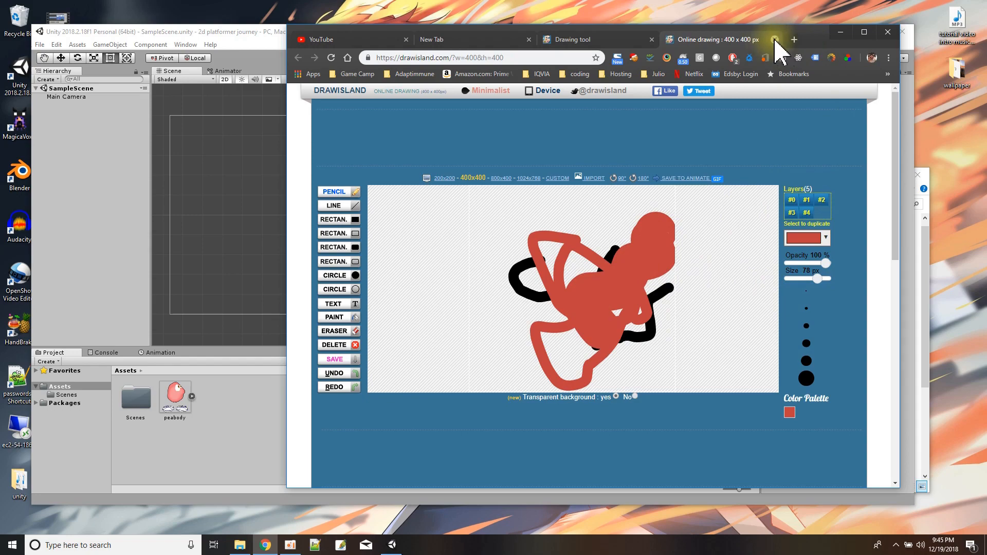
click(888, 32)
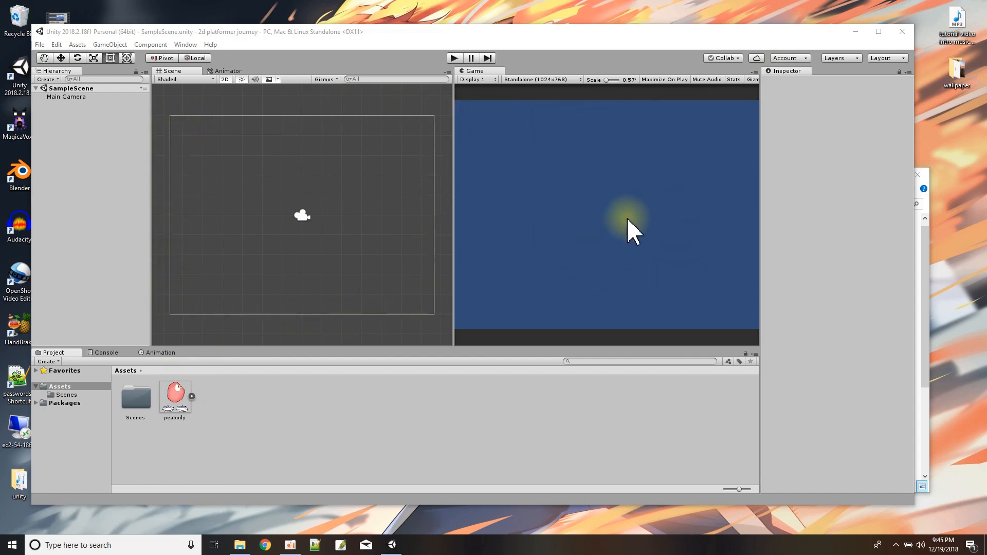
- Review the Game view's resolution options and the form for adding a custom resolution
click(534, 80)
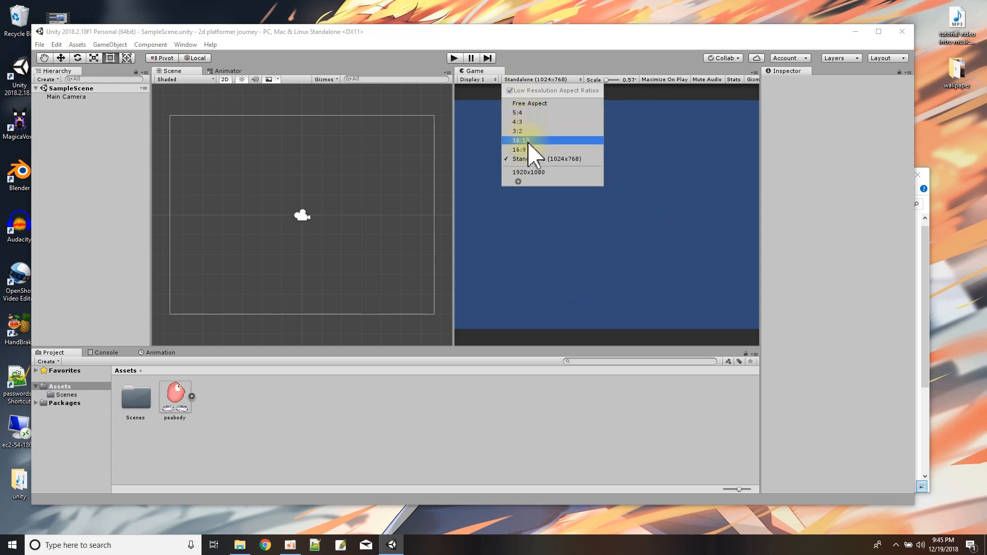
click(518, 182)
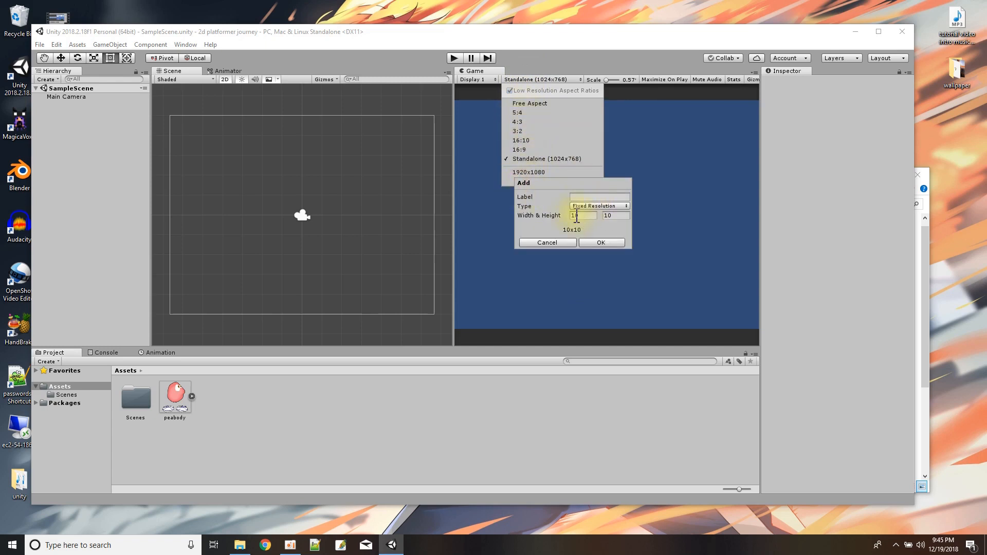
click(558, 243)
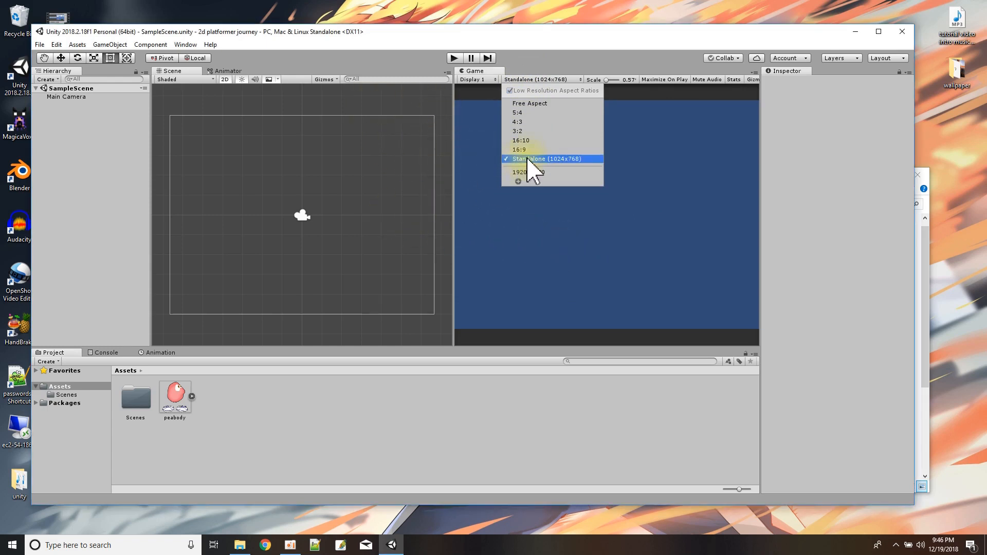
click(361, 110)
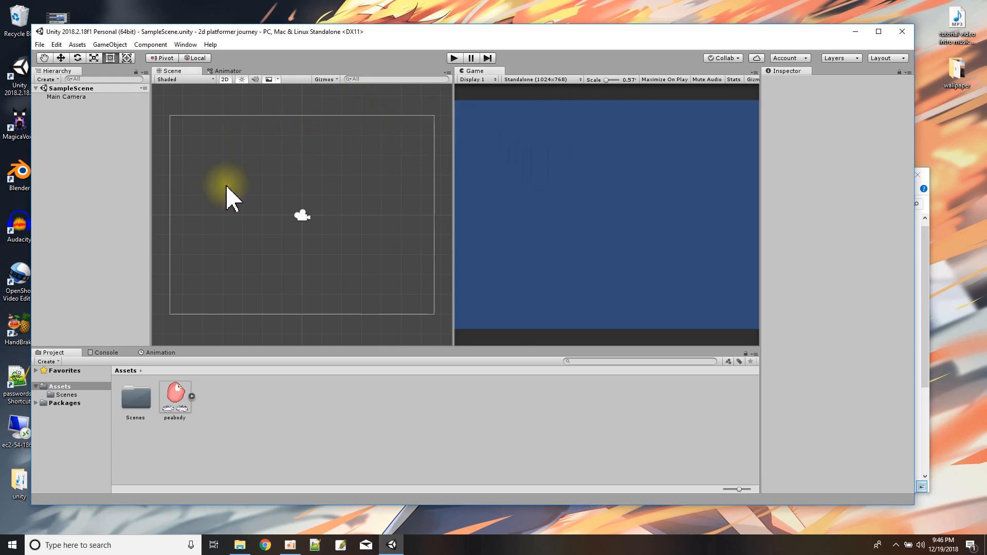
- Place the peabody sprite in the left part of the scene and shrink it to about 0.25 by 0.28 scale
drag(170, 402, 231, 229)
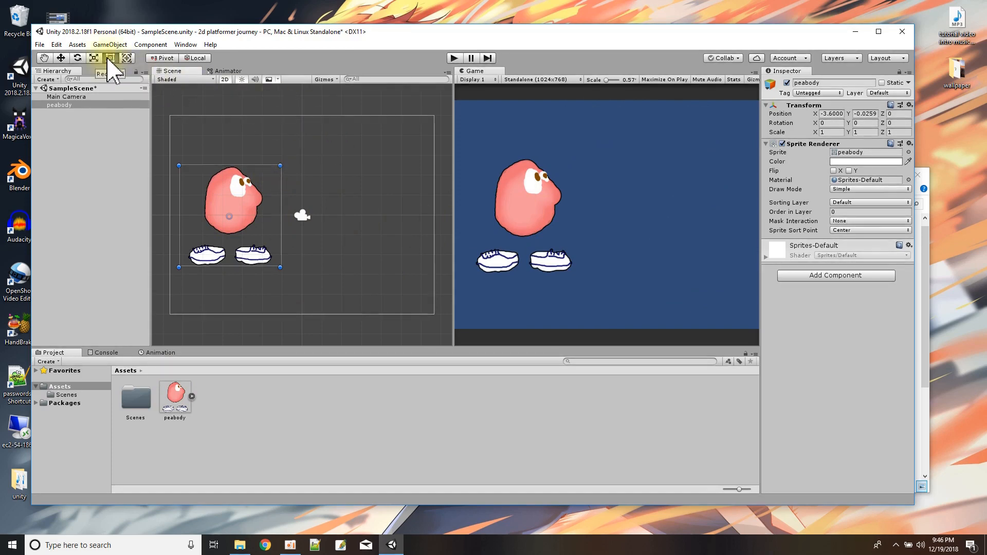
drag(281, 165, 201, 245)
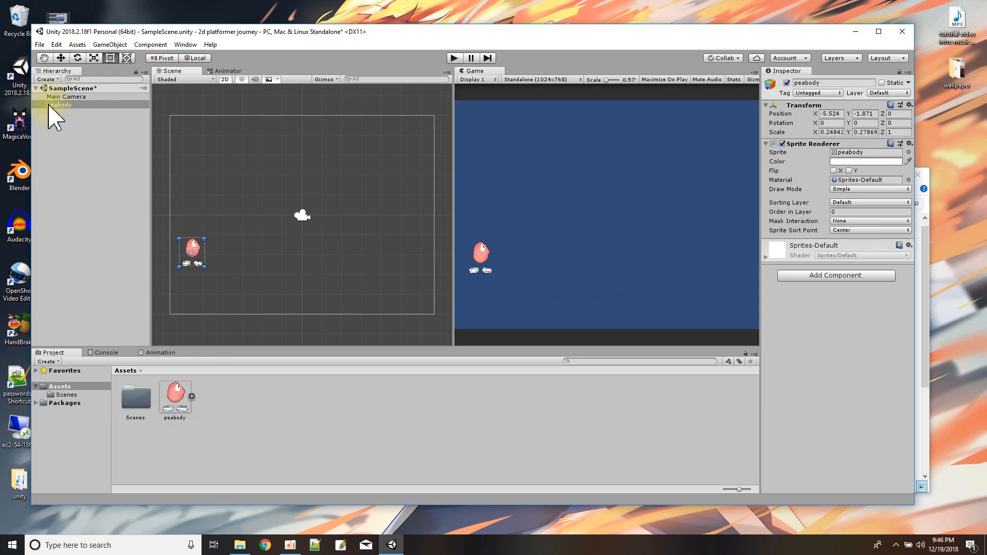
- Make a prefab of the scene's peabody object in Assets, and delete the three extra instances placed as a test
drag(49, 105, 245, 418)
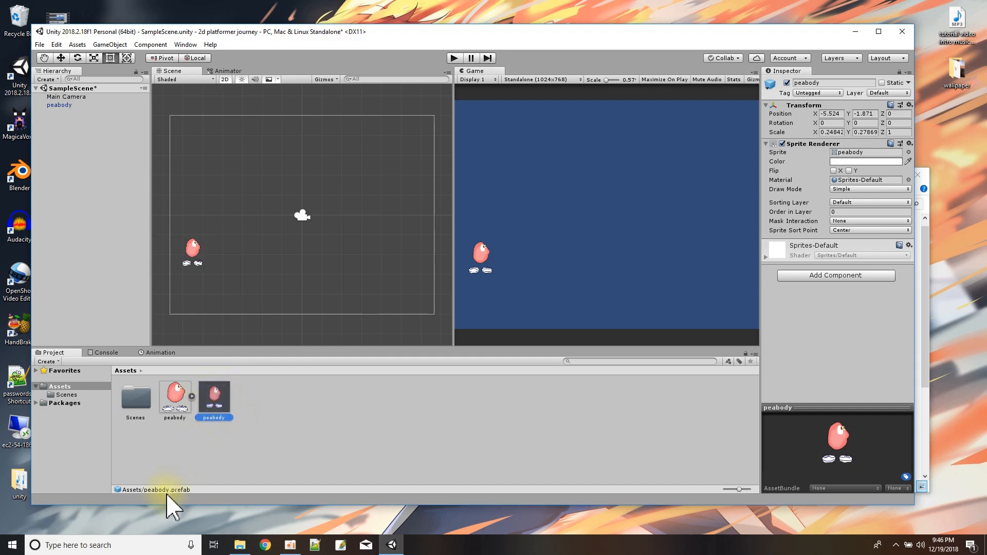
drag(217, 400, 223, 183)
key(Delete)
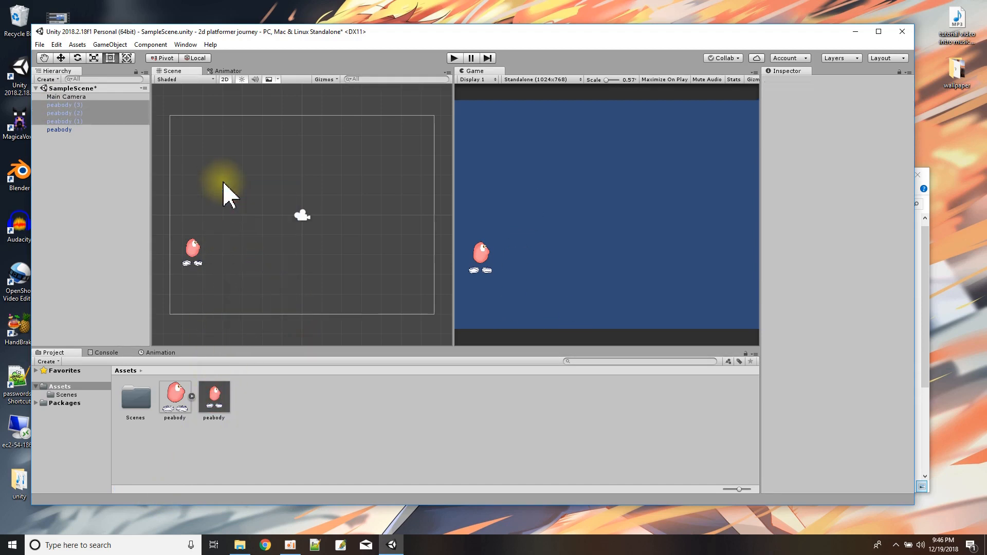
- Compare the peabody image's import settings with the components of the peabody prefab
click(175, 406)
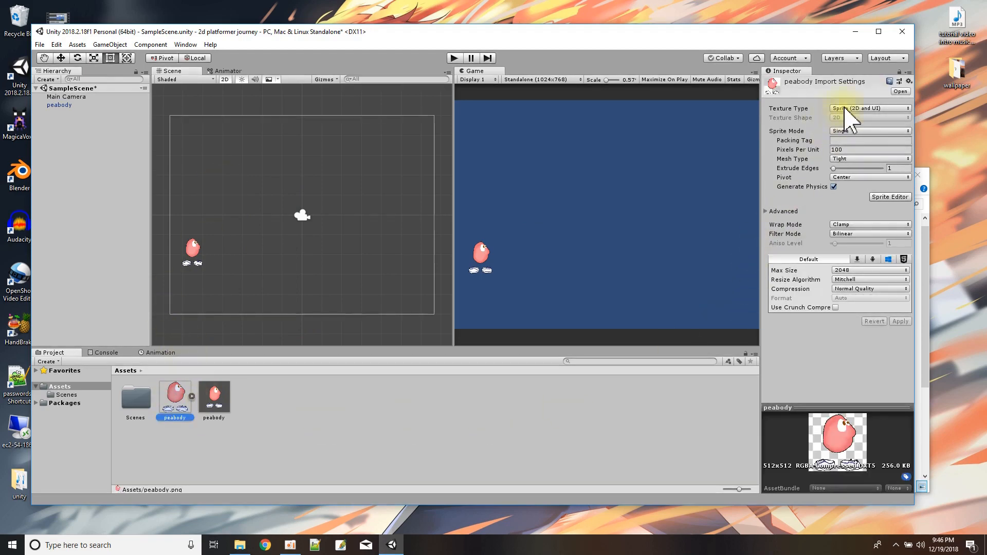
drag(175, 396, 172, 421)
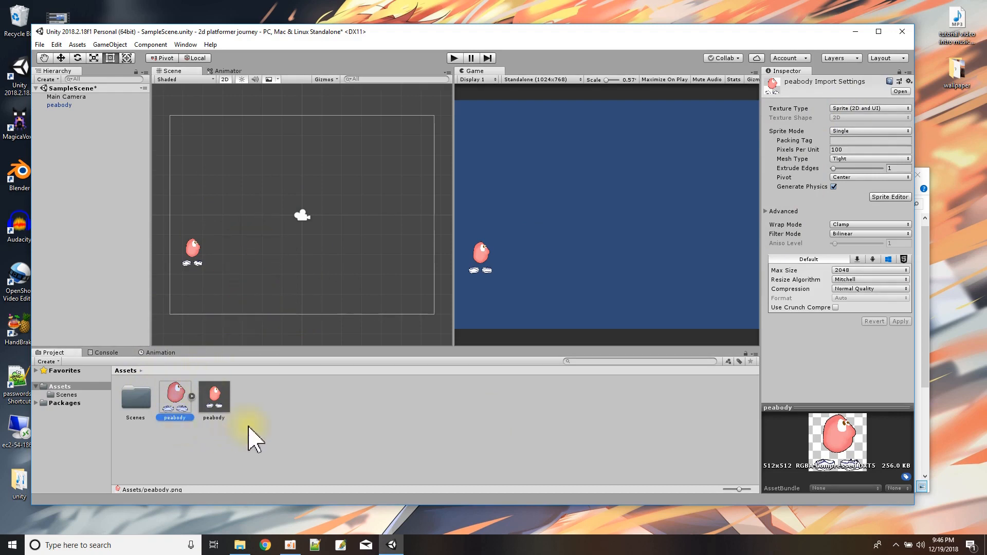
click(333, 418)
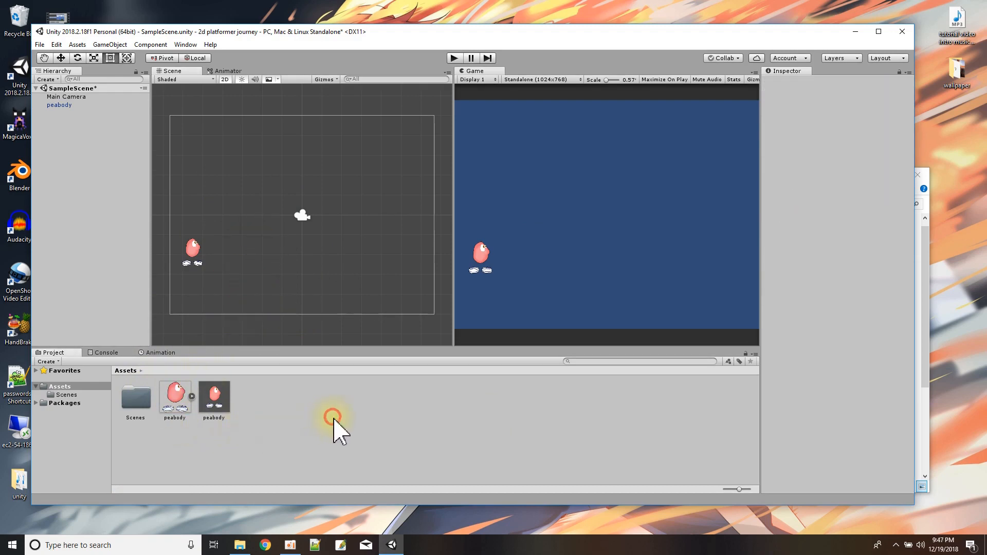
click(193, 256)
click(225, 397)
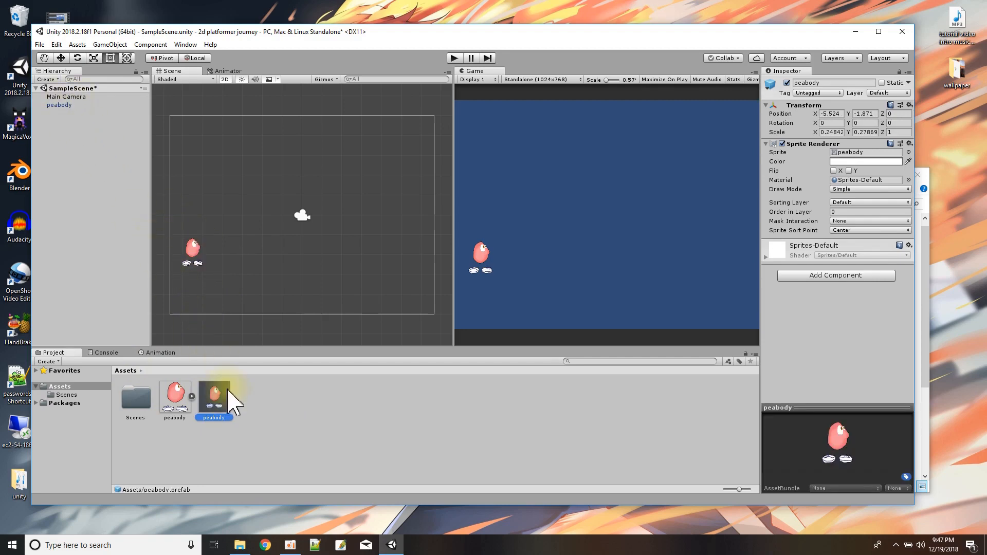
- Delete the remaining peabody instance from the scene
click(59, 105)
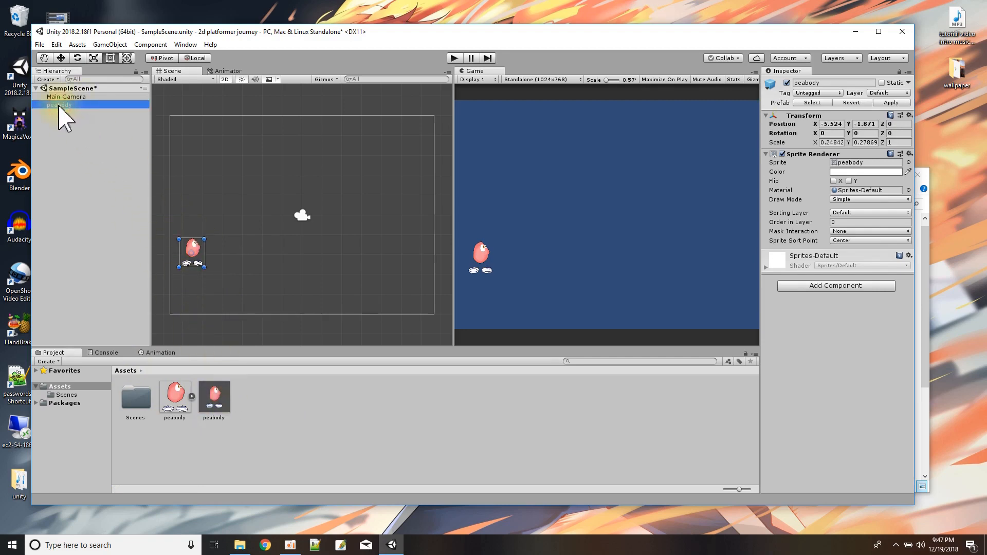
key(Delete)
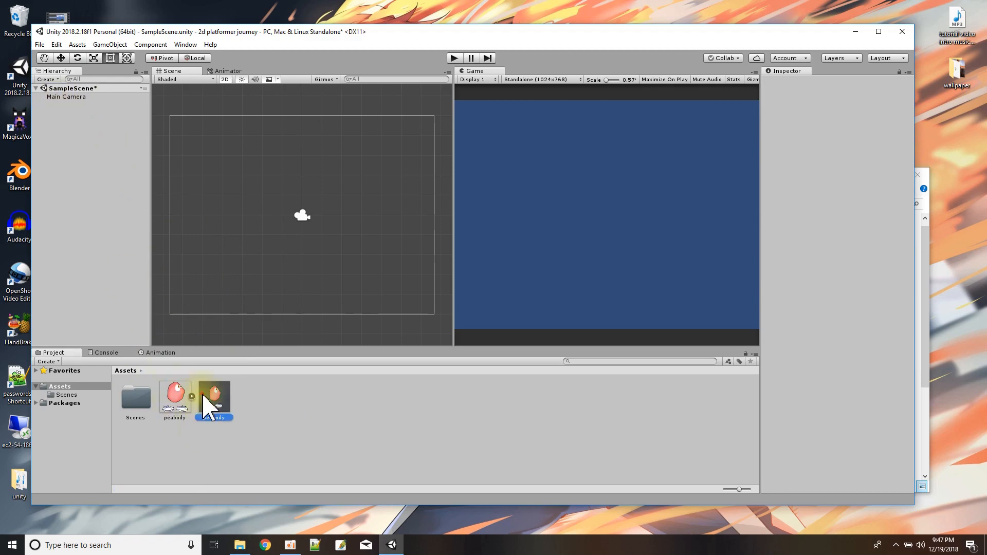
- Delete the peabody prefab from Assets and select the peabody image
click(206, 397)
key(Delete)
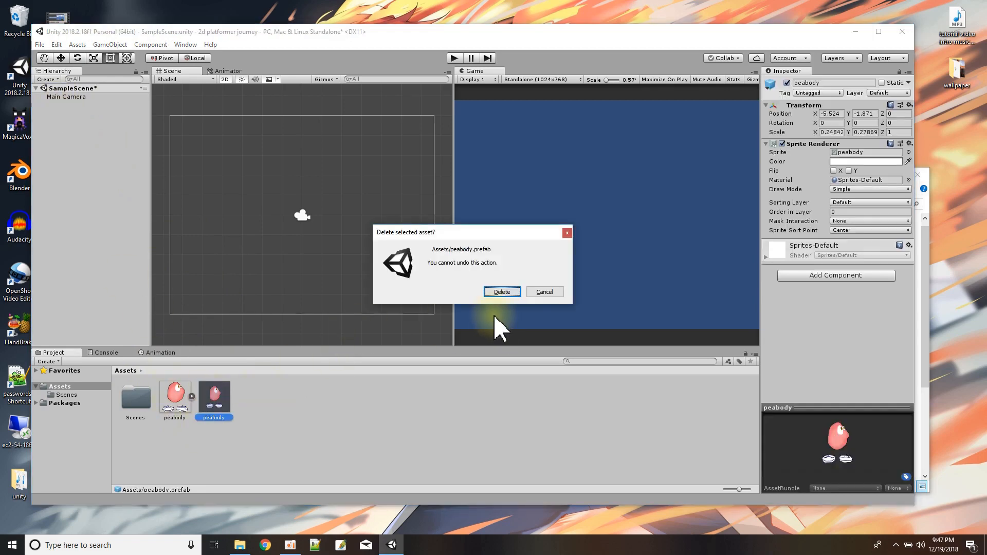
click(502, 293)
click(181, 401)
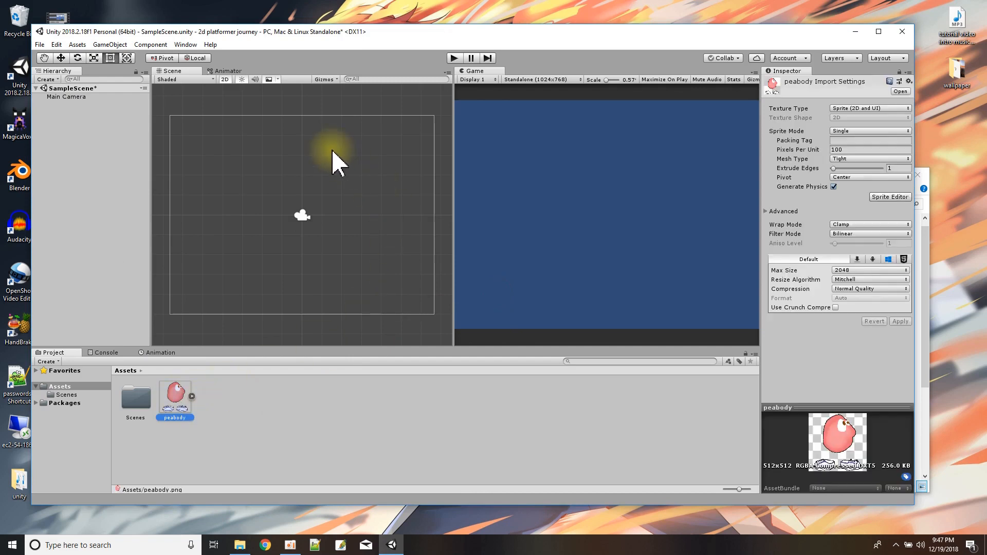
- Install the 2D Animation package, version 1.0.16-preview.2, and check for it among the project's packages
click(184, 45)
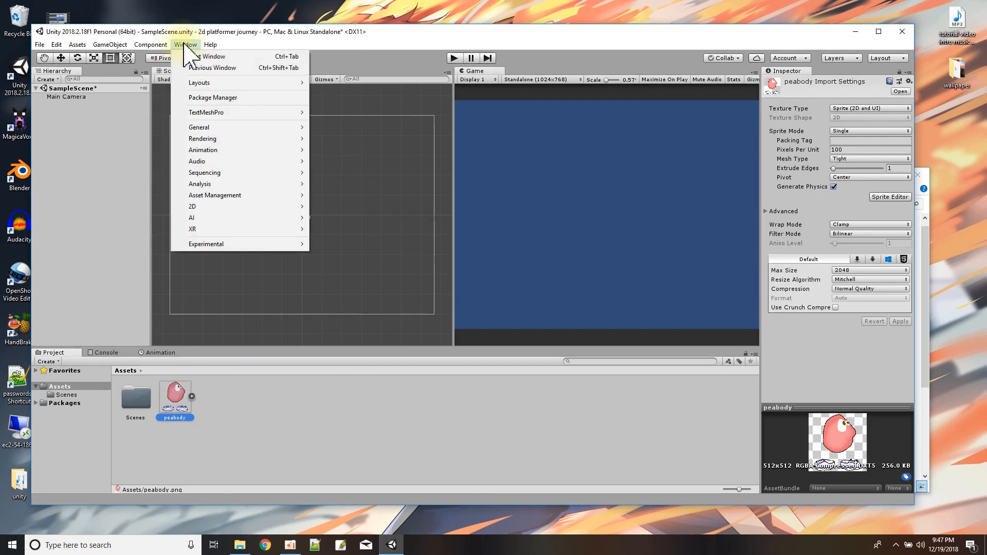
click(229, 97)
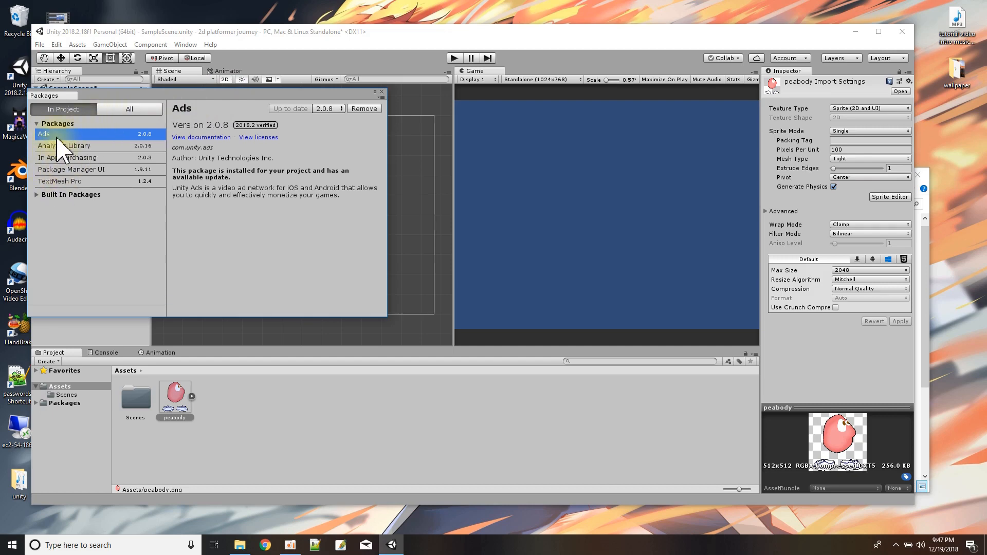
click(129, 109)
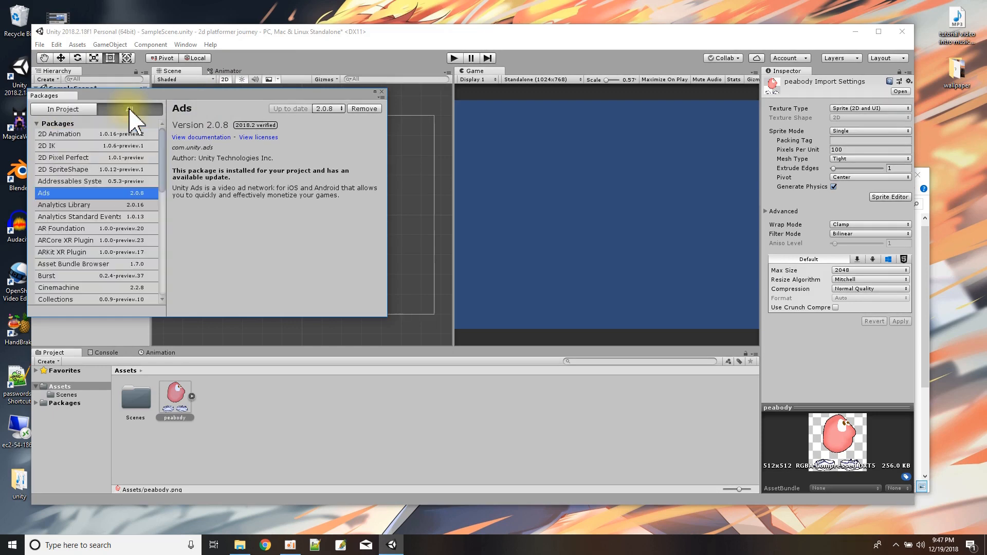
click(66, 134)
click(333, 109)
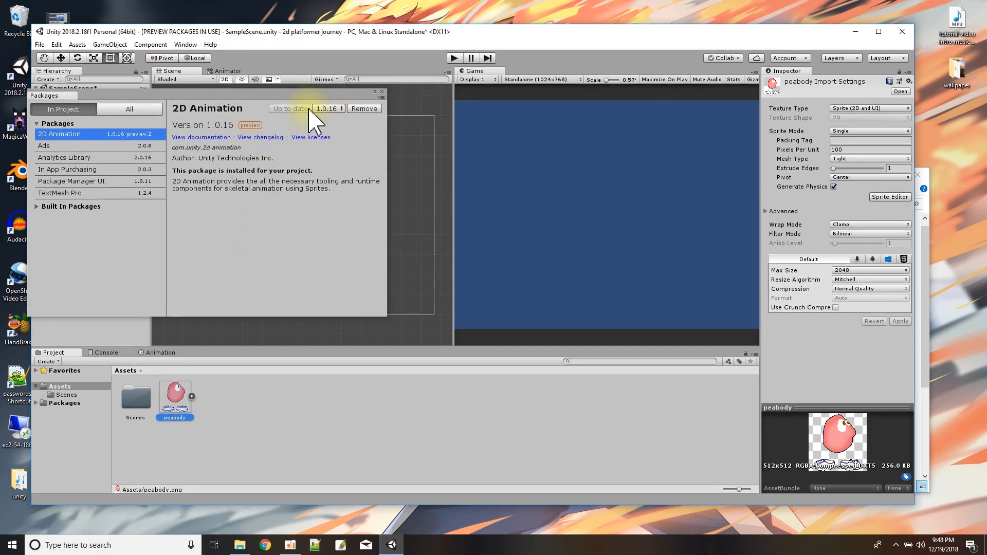
click(58, 109)
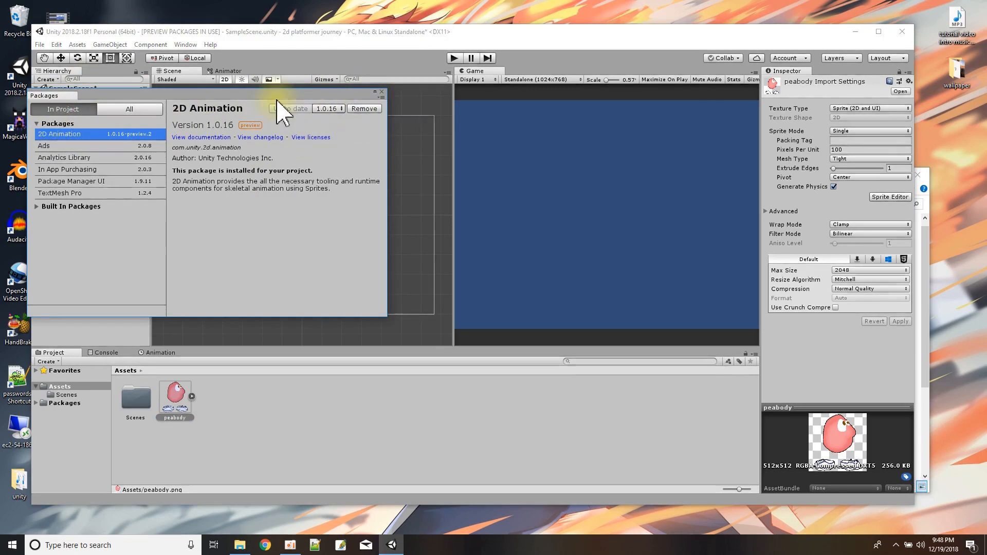
click(382, 92)
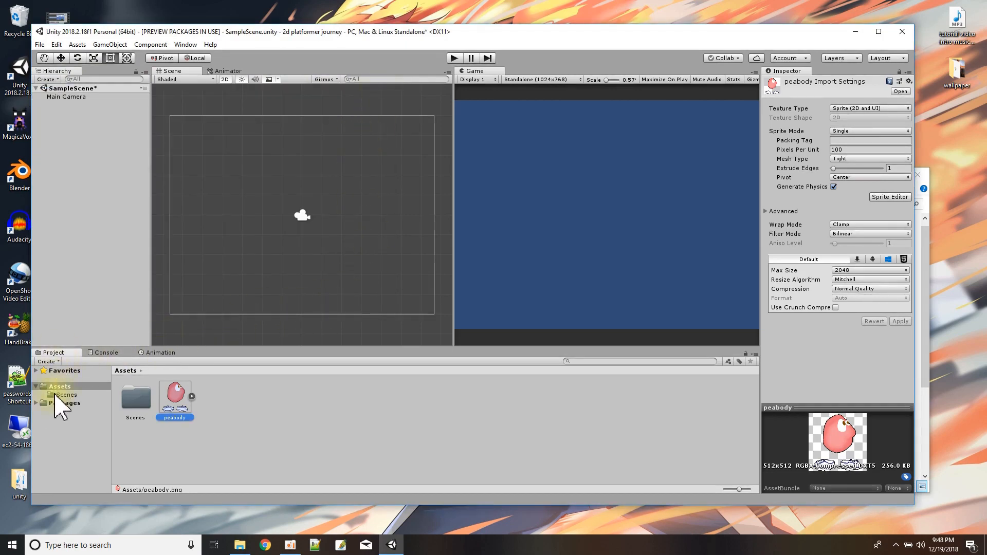
click(36, 403)
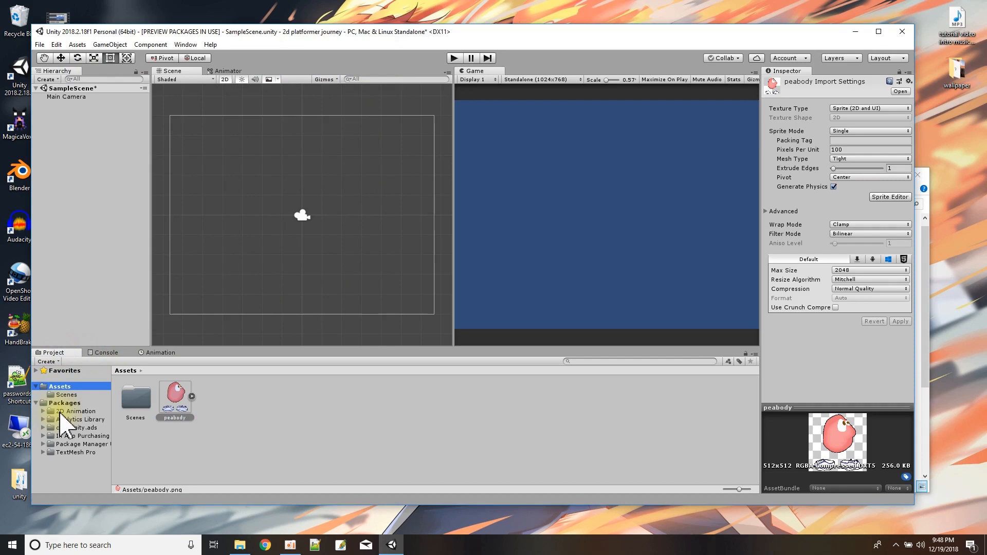
click(37, 404)
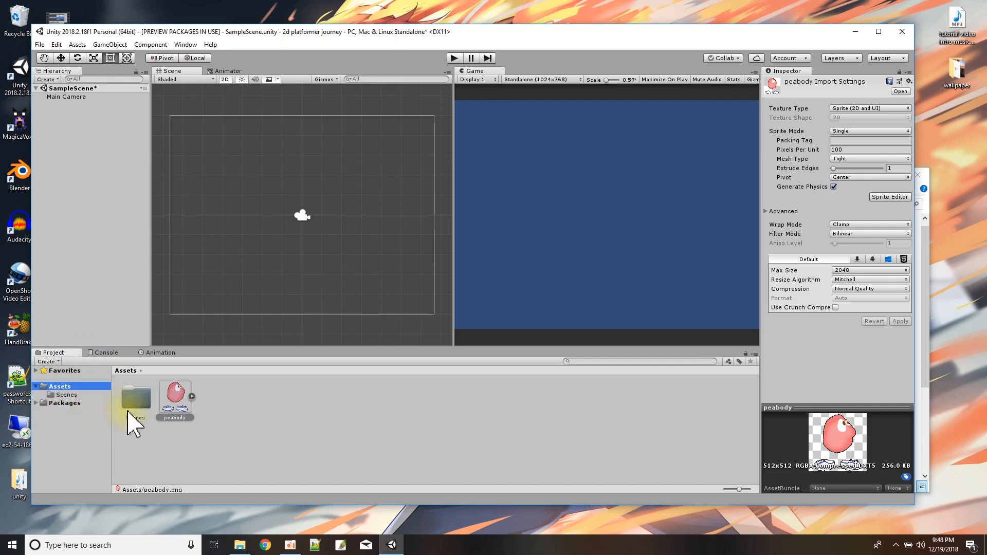
- Open the peabody image in the Sprite Editor and switch to the Bone Editor
click(183, 405)
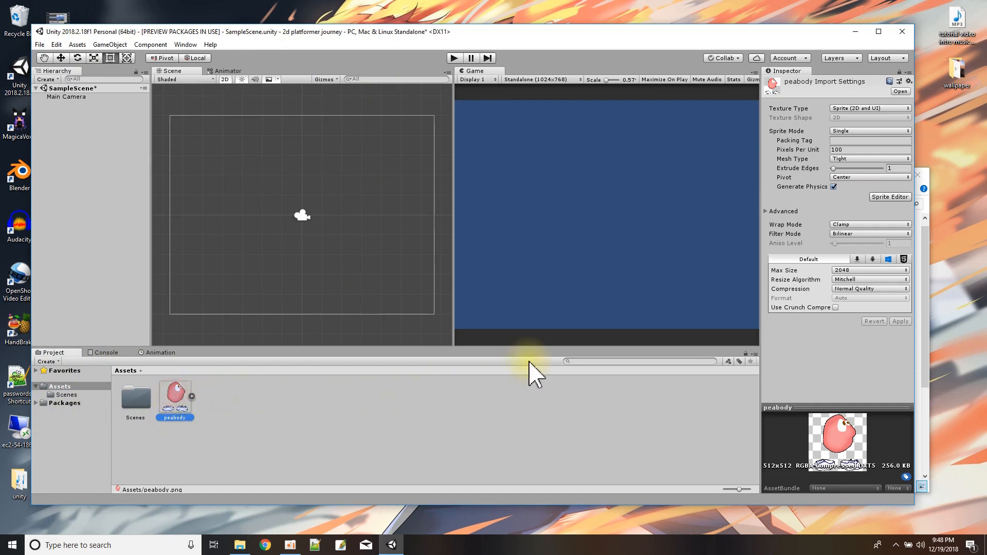
click(889, 197)
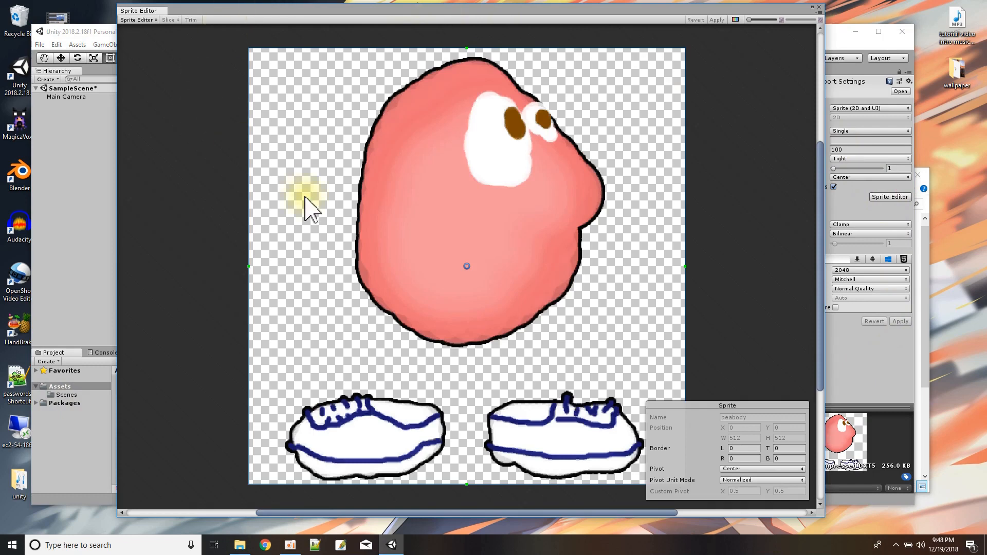
click(136, 20)
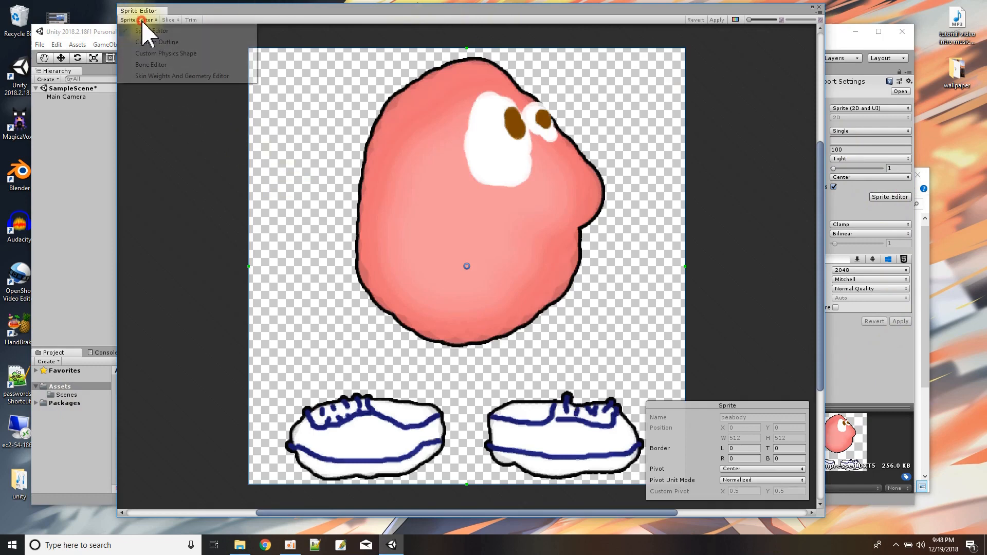
click(157, 65)
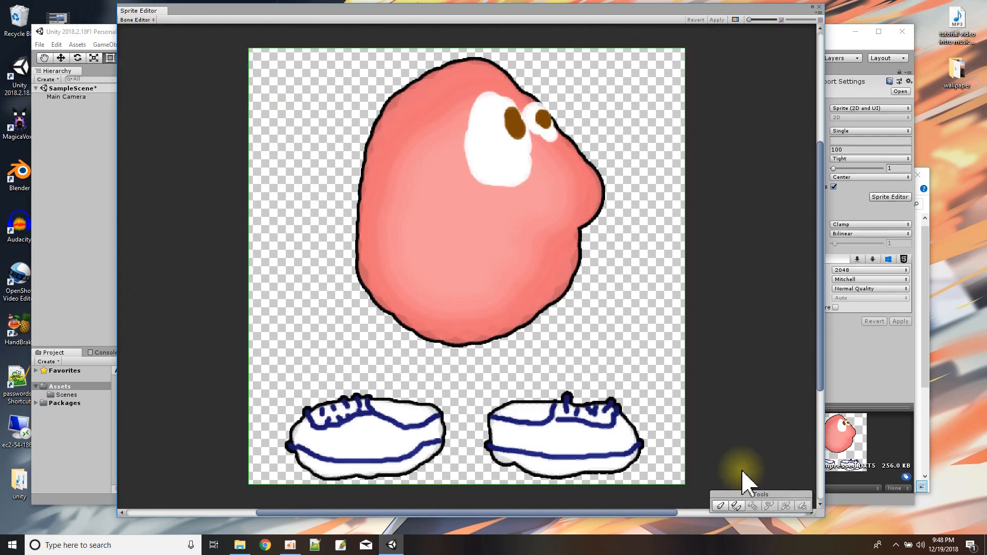
- Create a root bone from the base of peabody's body to its middle, with a chained child bone reaching near the head's top
click(719, 507)
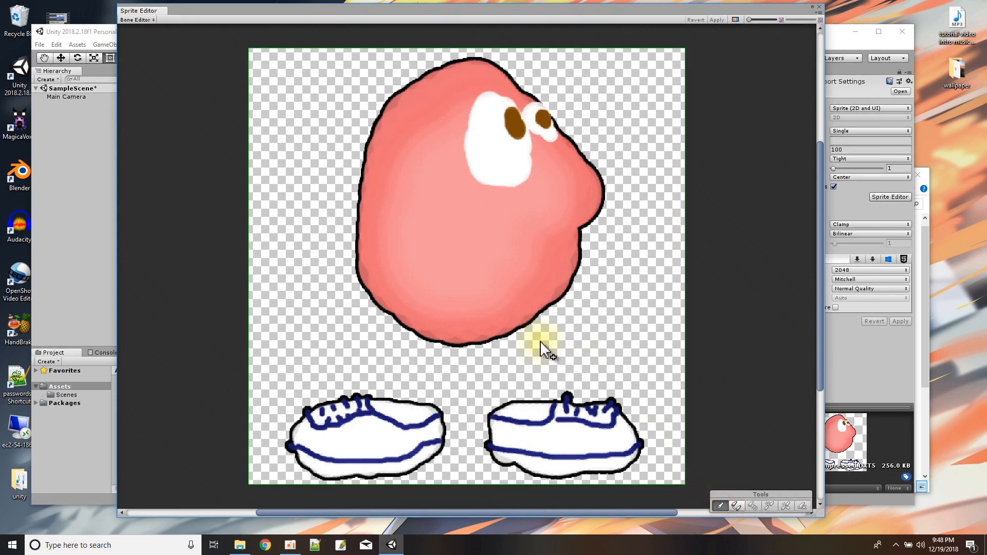
click(462, 335)
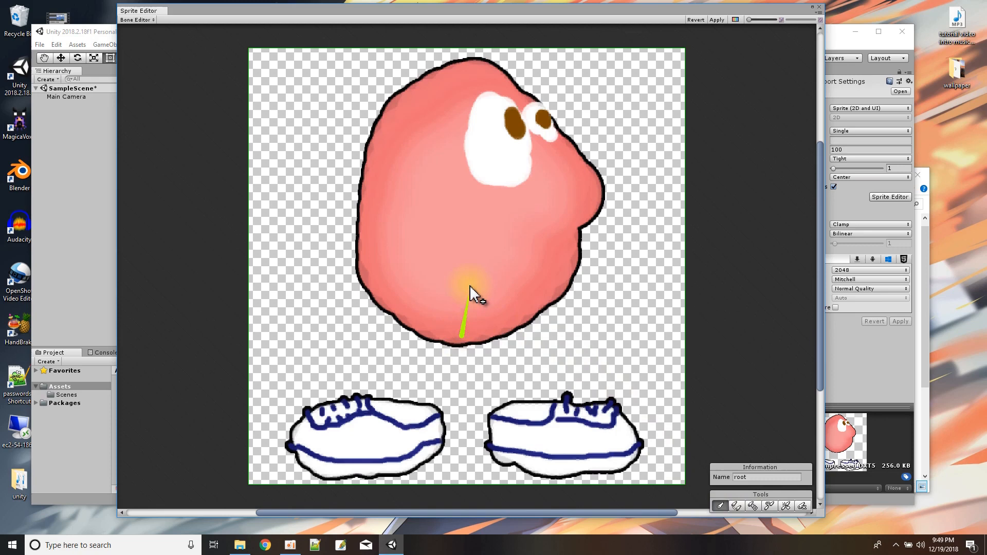
click(465, 247)
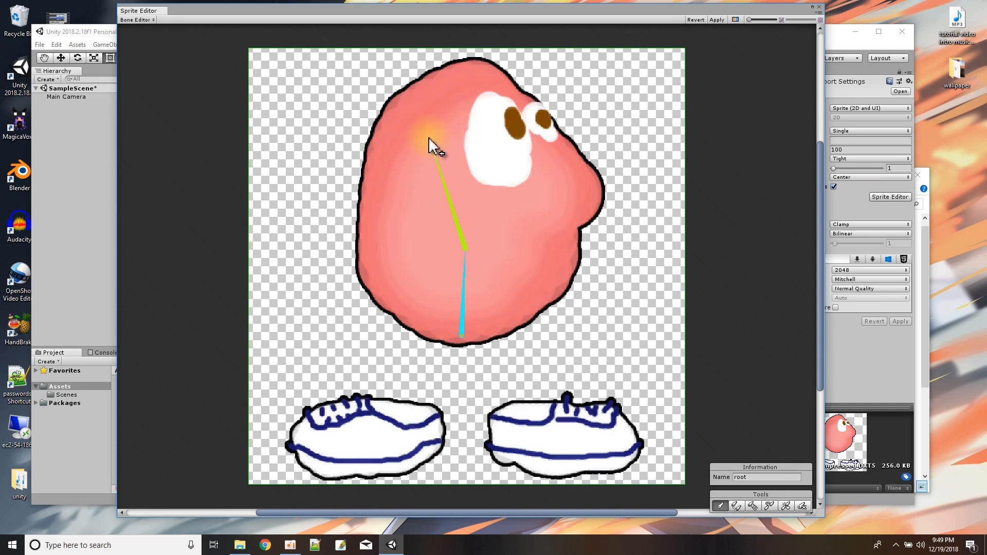
click(473, 94)
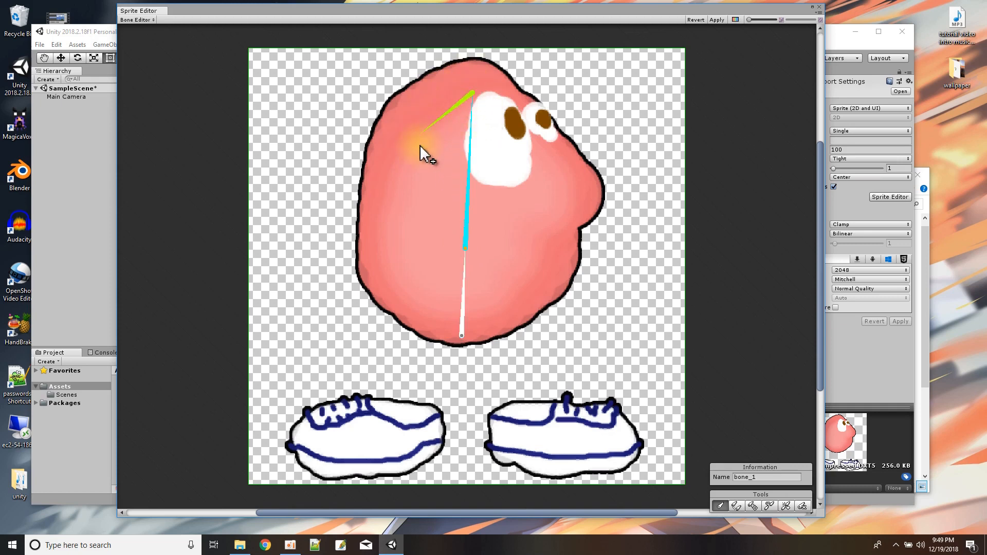
right_click(491, 90)
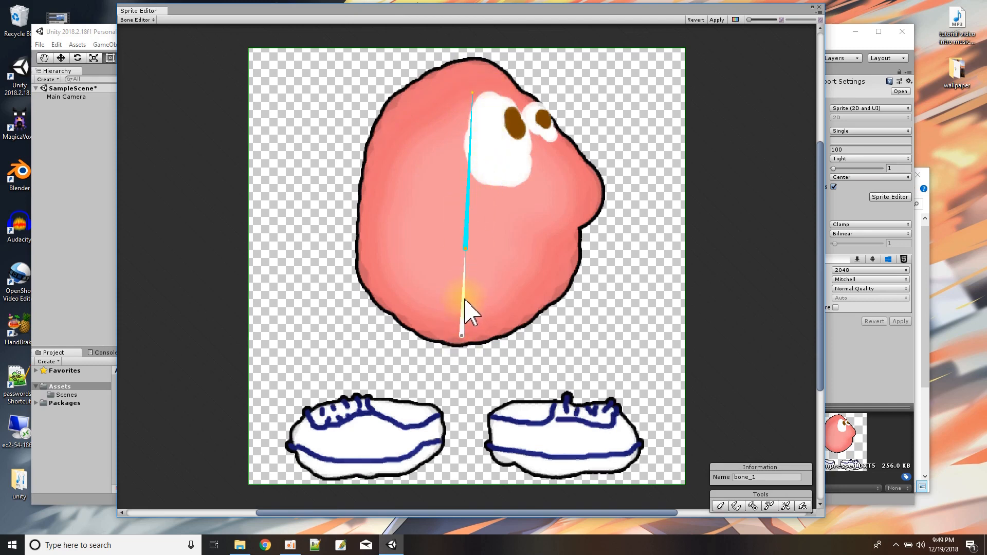
- Add two free child bones to the root bone, one along each shoe, running from heel to laces
click(464, 322)
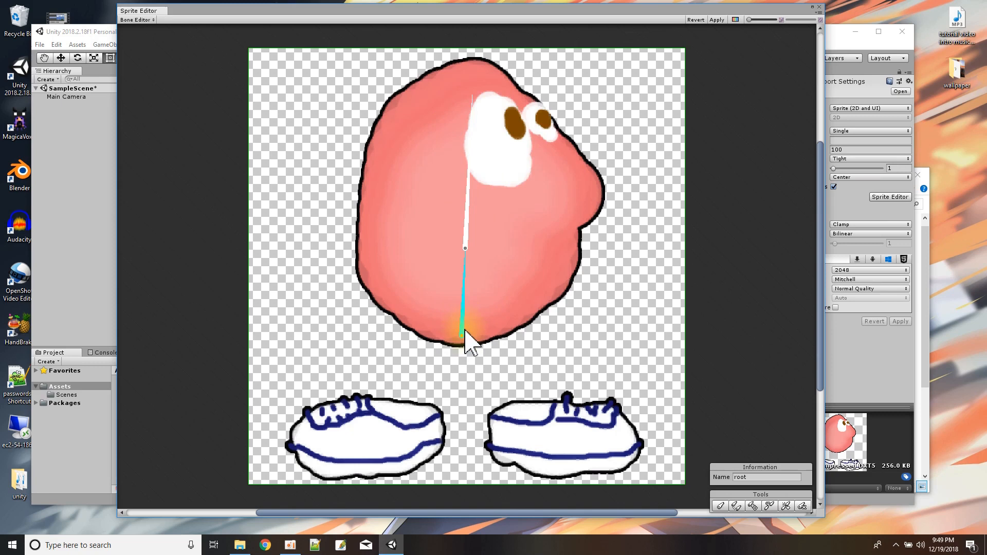
click(737, 507)
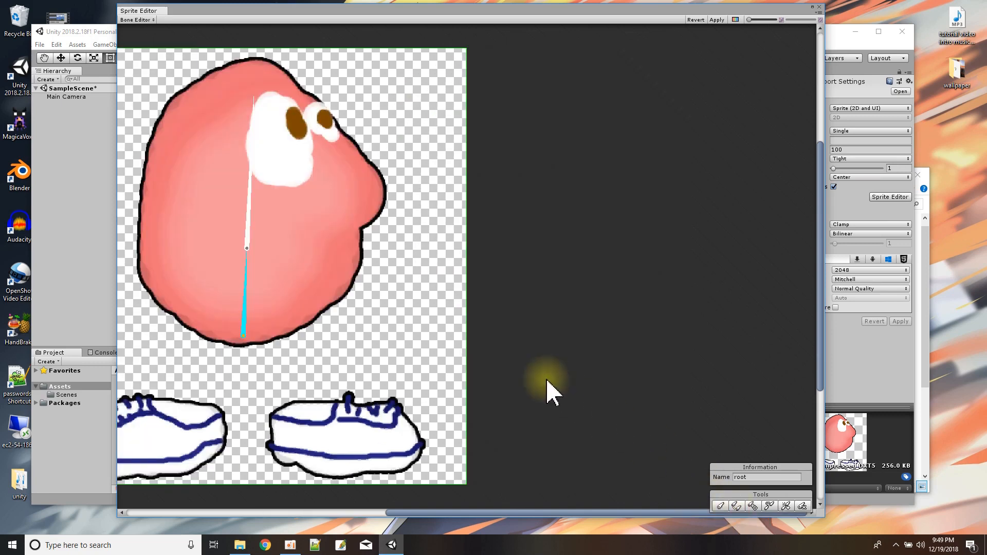
middle_drag(413, 342, 614, 338)
click(737, 506)
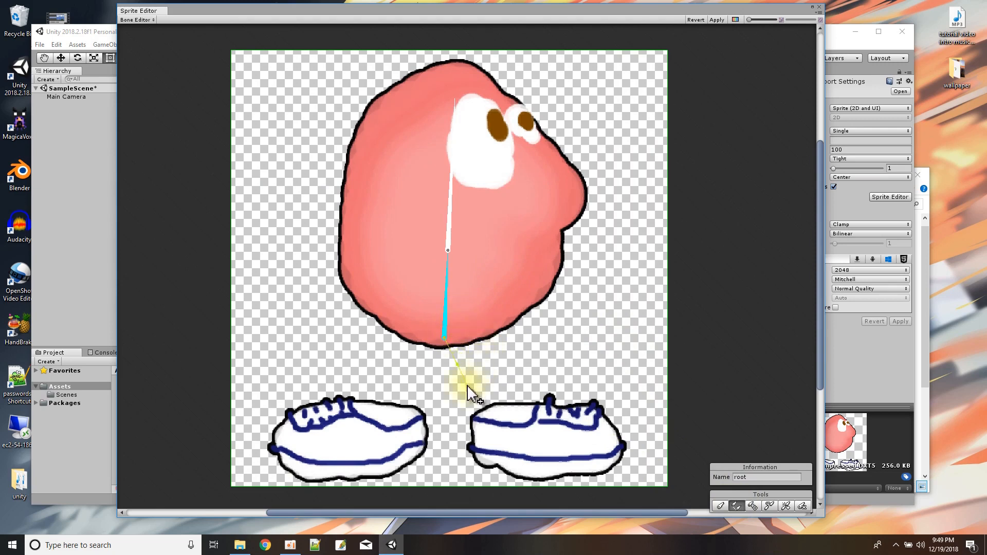
click(487, 423)
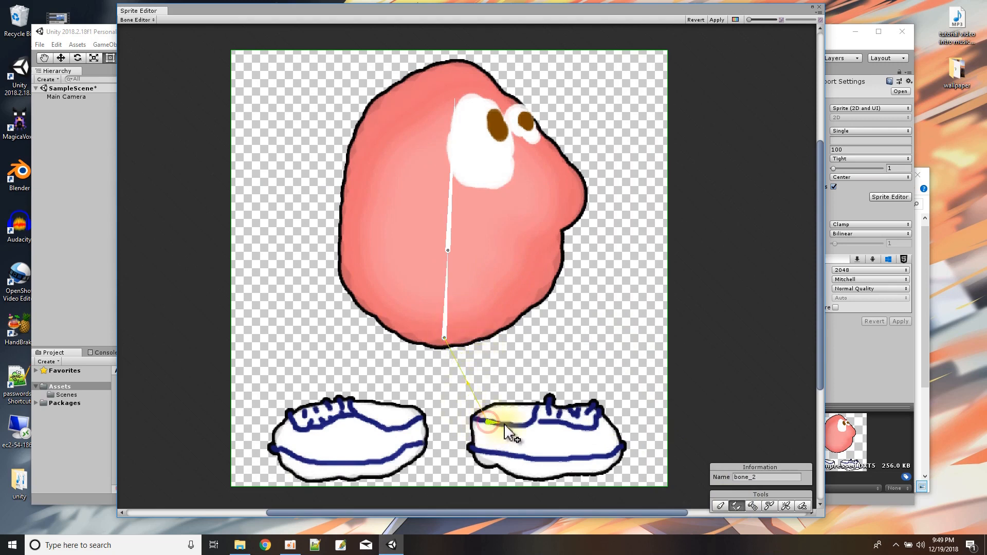
click(589, 426)
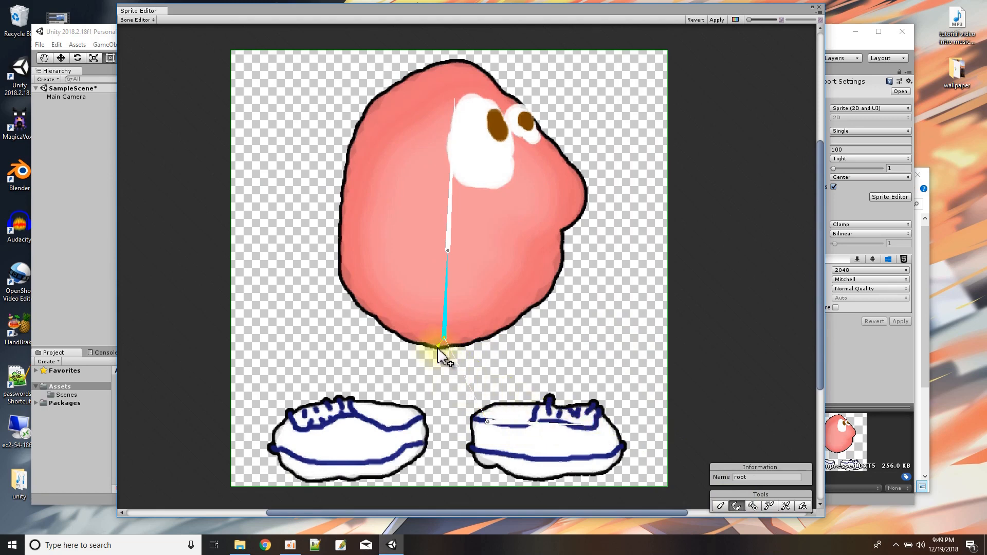
click(410, 424)
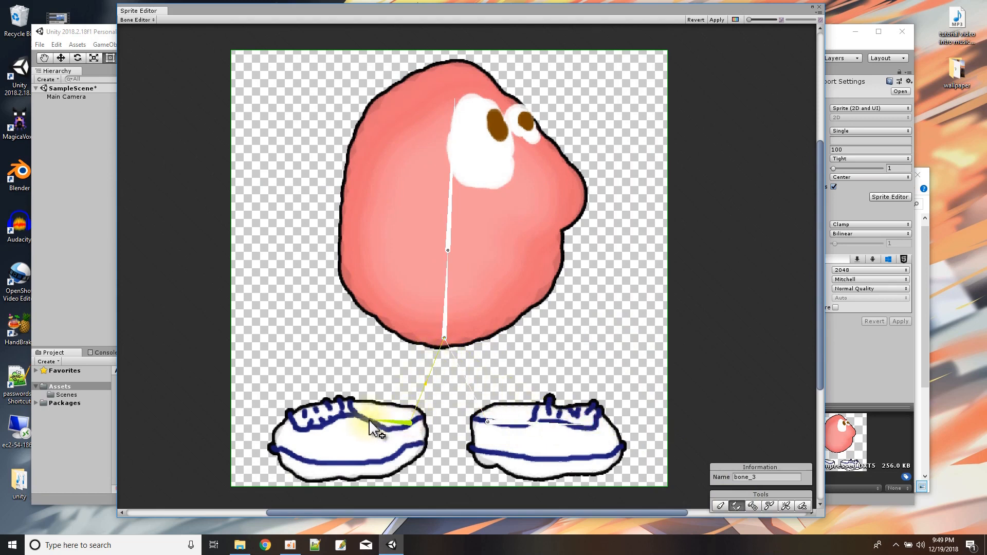
click(306, 427)
right_click(320, 378)
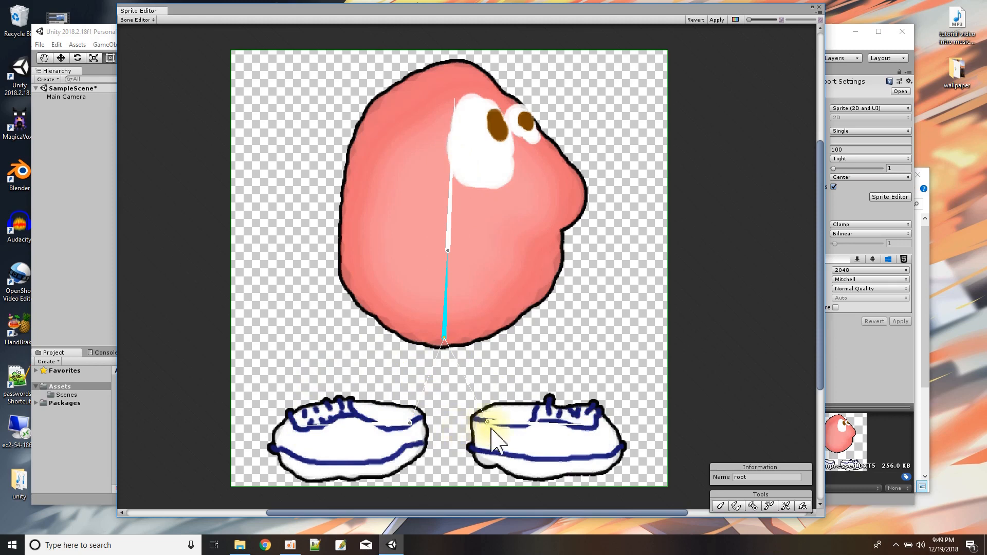
- Apply the new bones to the peabody sprite
click(137, 20)
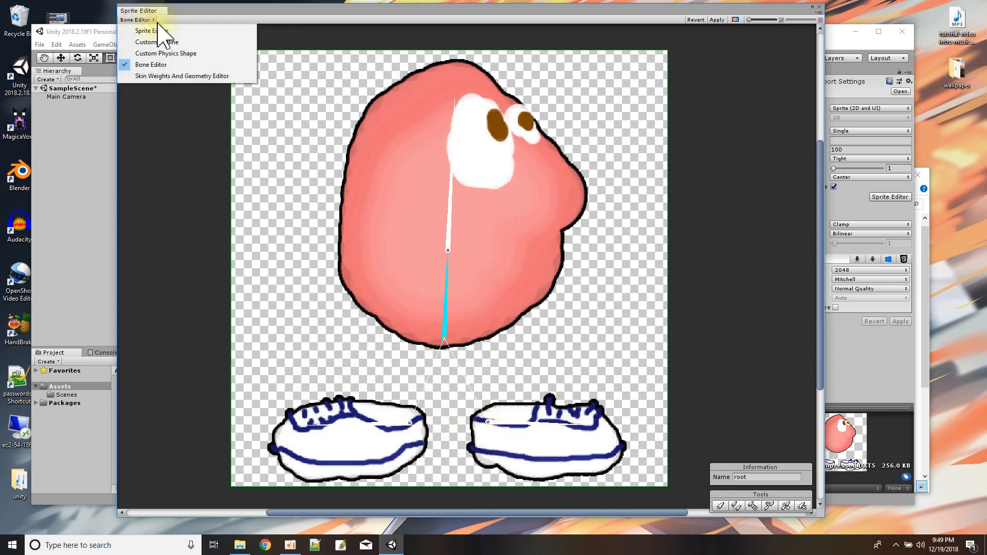
click(717, 27)
click(717, 20)
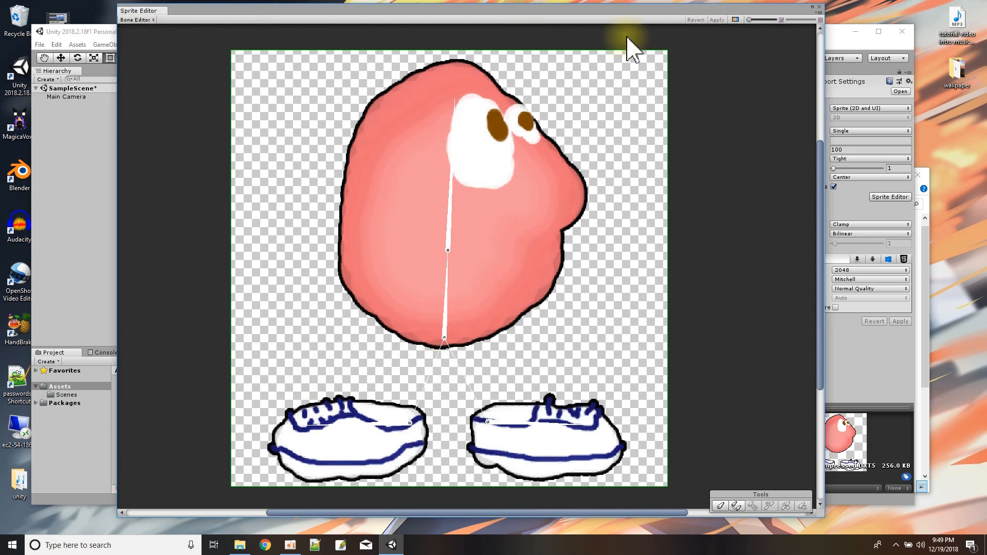
- In the Skin Weights And Geometry Editor, generate peabody's mesh with outline detail 0.34, alpha tolerance 74 and subdivide 44
click(136, 20)
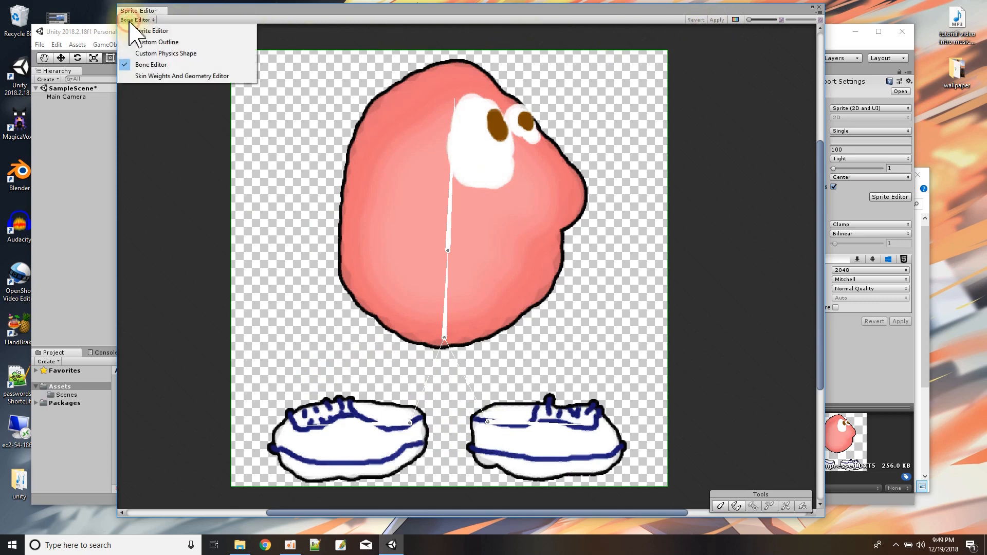
click(164, 77)
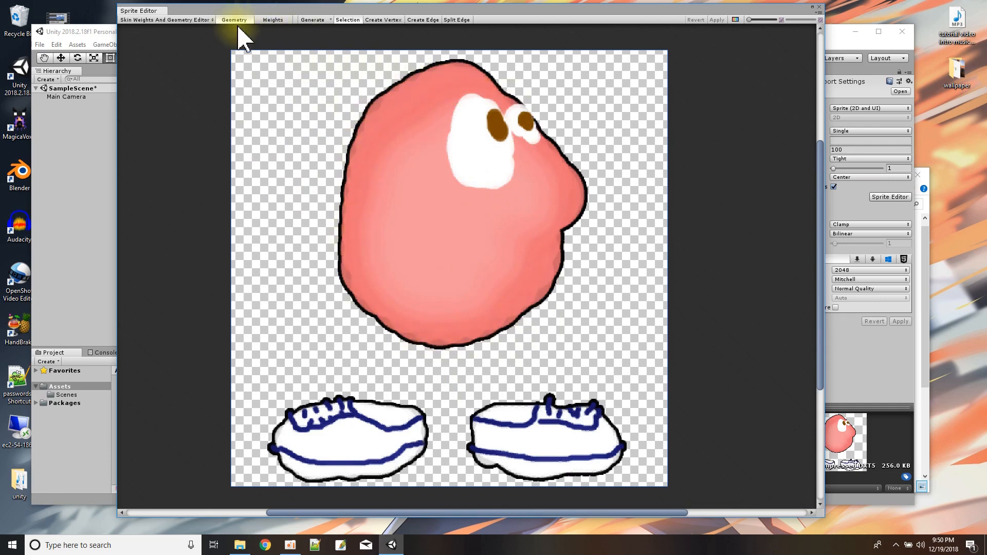
click(315, 20)
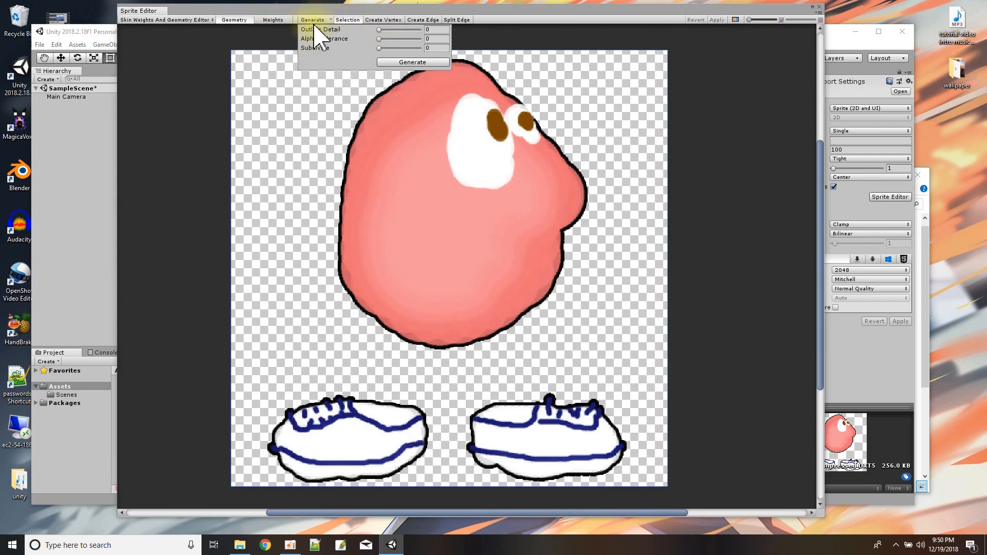
drag(379, 30, 404, 63)
click(404, 63)
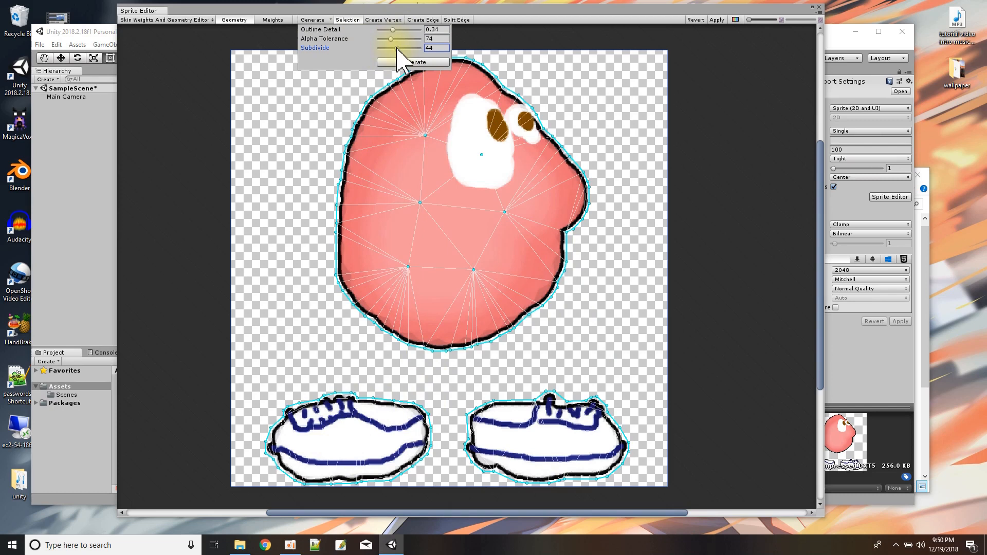
- Regenerate the mesh with subdivide 95 as a trial, settle on subdivide 25 and apply the geometry
drag(397, 47, 415, 49)
click(417, 62)
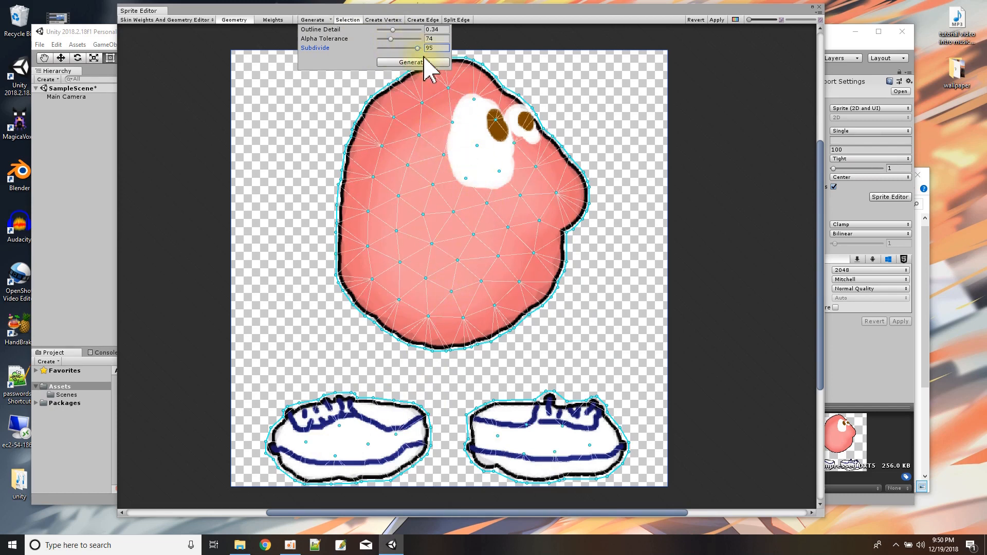
drag(419, 47, 403, 47)
click(393, 63)
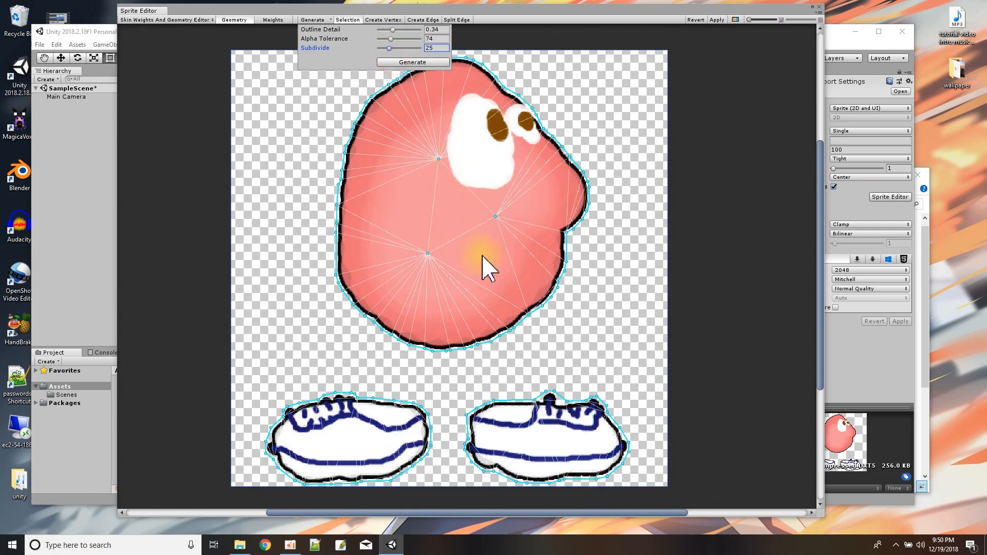
click(716, 20)
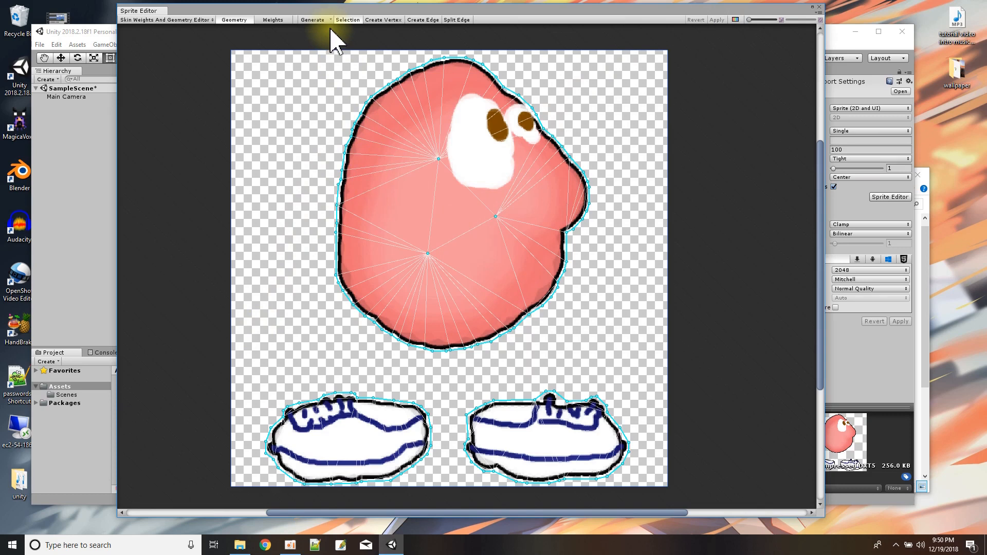
- Automatically generate the bone weights for peabody's mesh
click(274, 19)
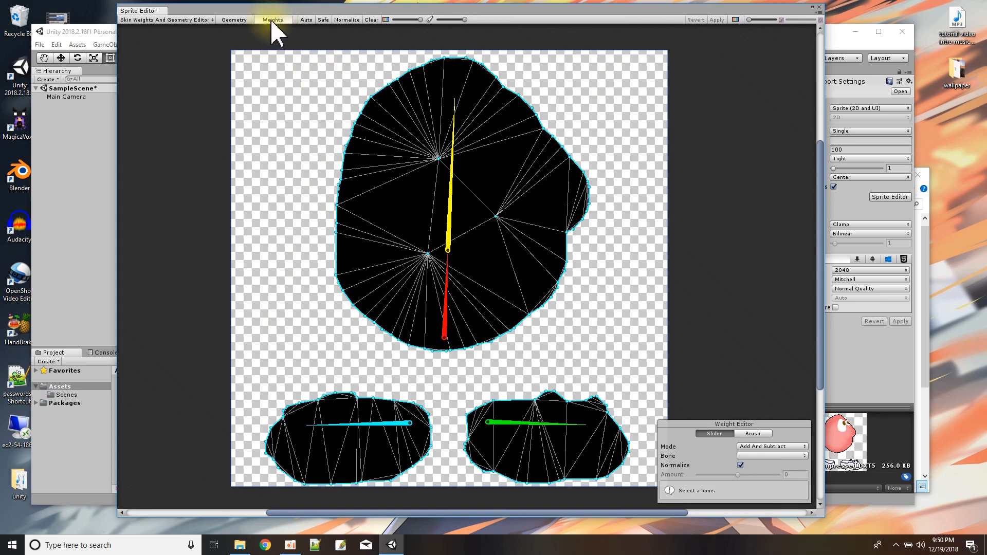
click(307, 19)
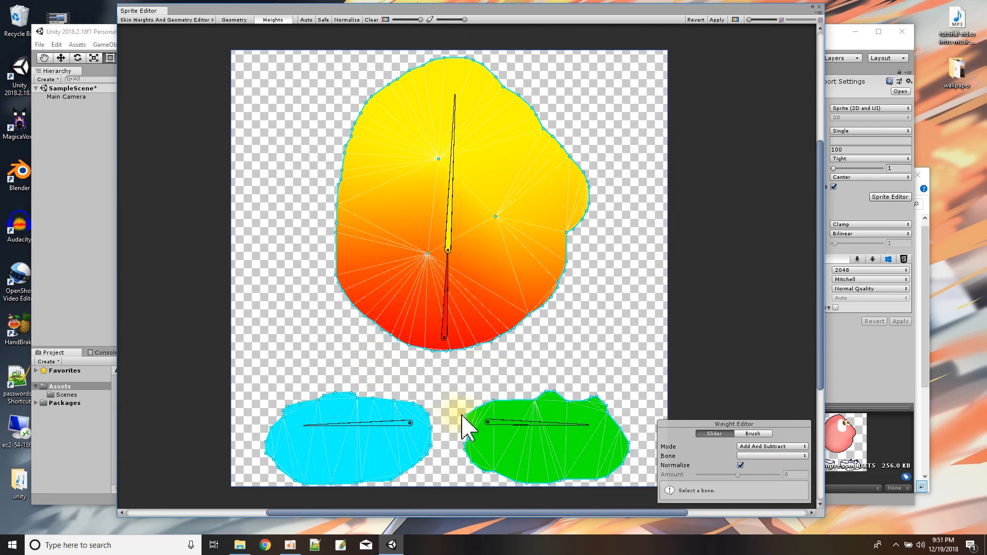
- Set the bone depth of both shoe bones to -10, then apply the weights and close the Sprite Editor
click(446, 332)
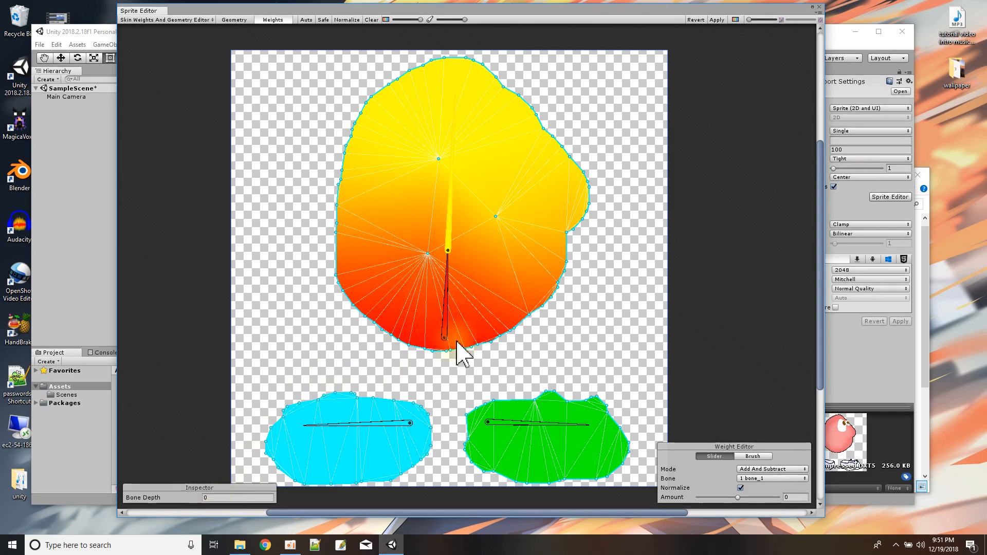
click(510, 436)
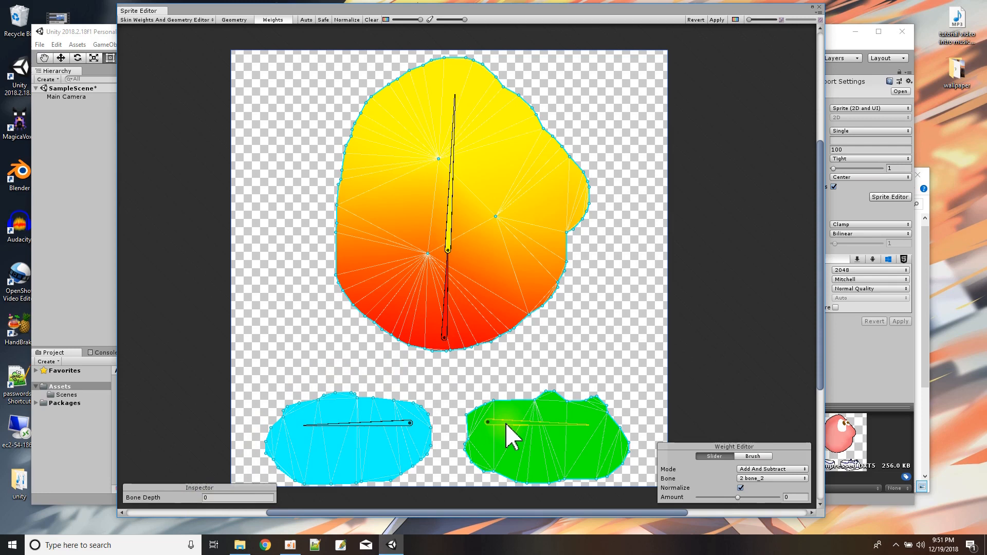
click(211, 498)
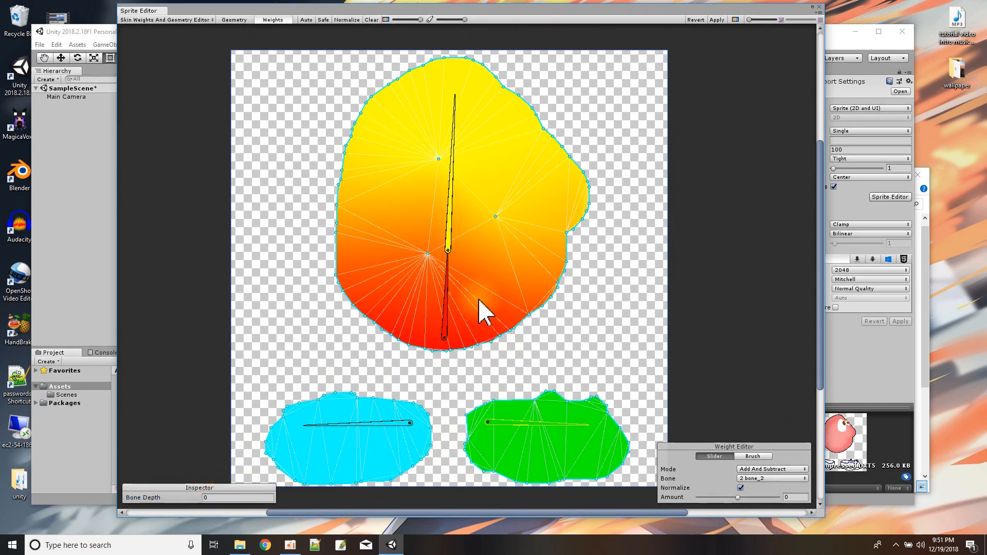
click(231, 495)
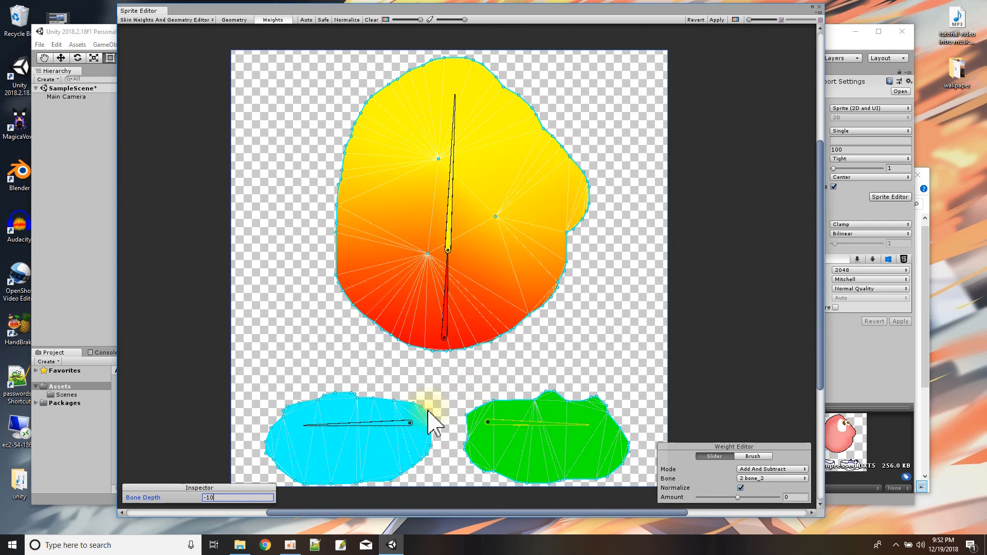
click(399, 423)
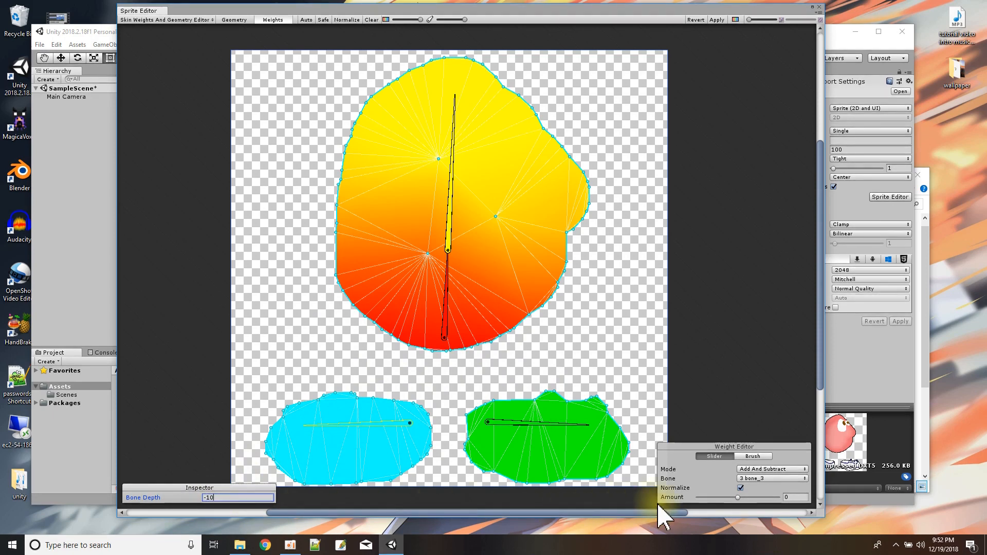
click(717, 20)
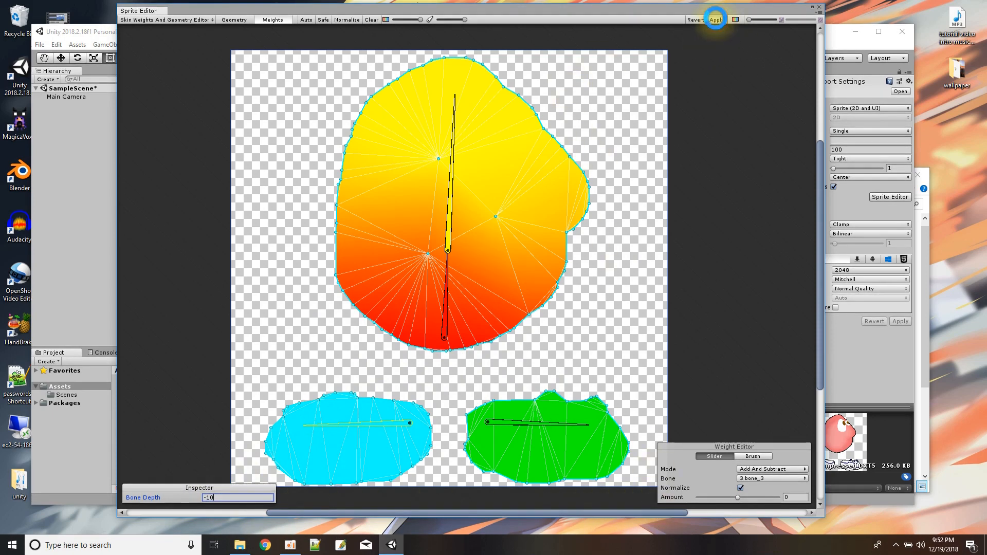
click(821, 7)
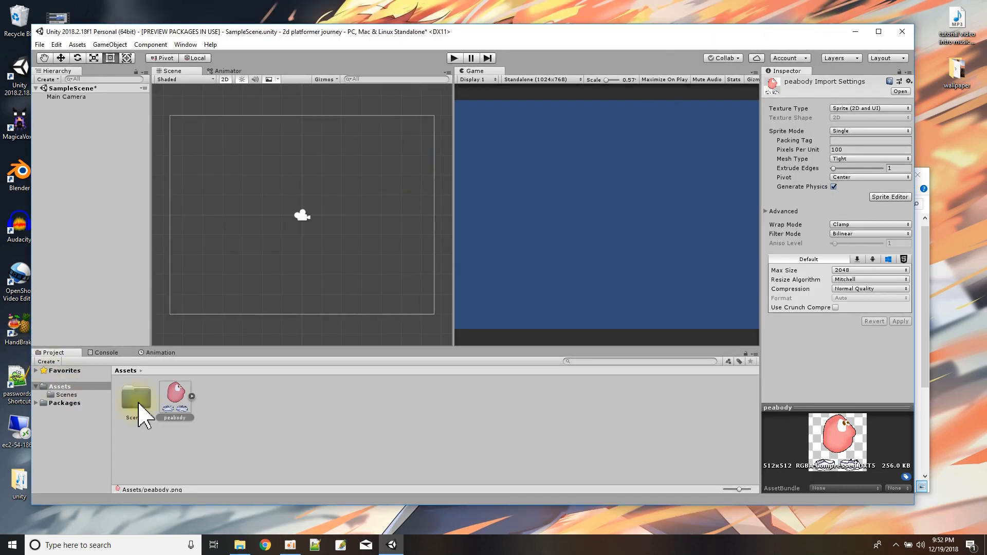
- Place the peabody sprite in the scene at about X -3.81, Y -1.98 and give it a Sprite Skin component with created bones
drag(174, 404, 230, 264)
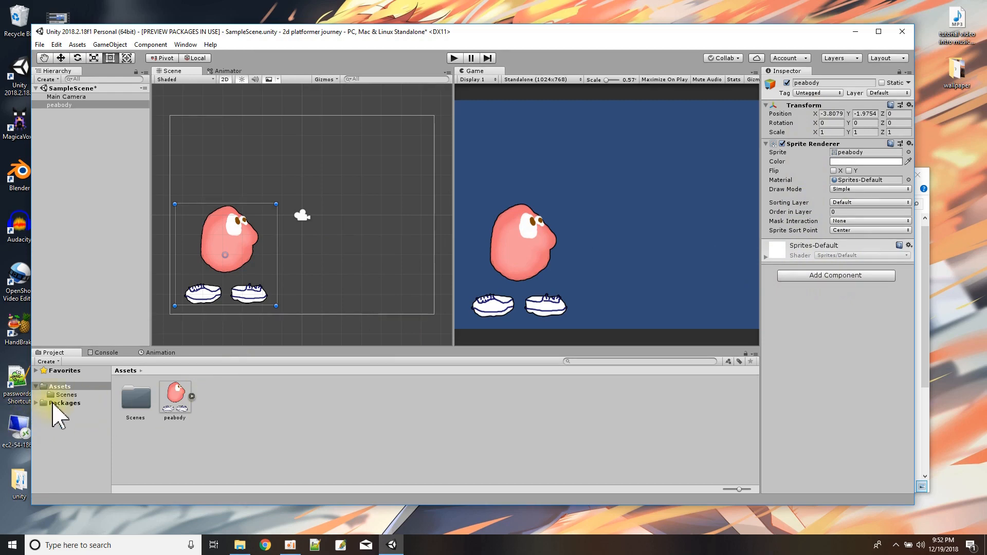
click(813, 277)
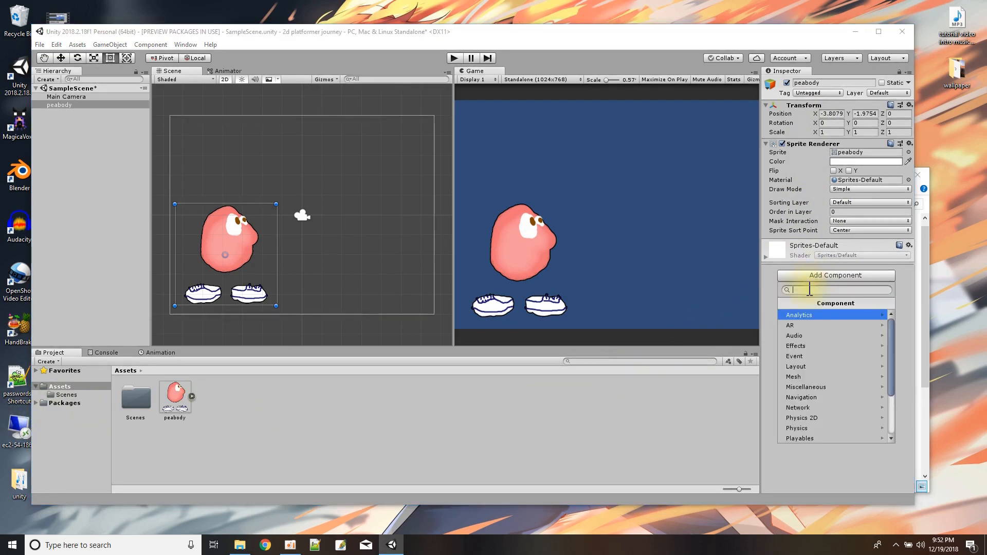
text(skin)
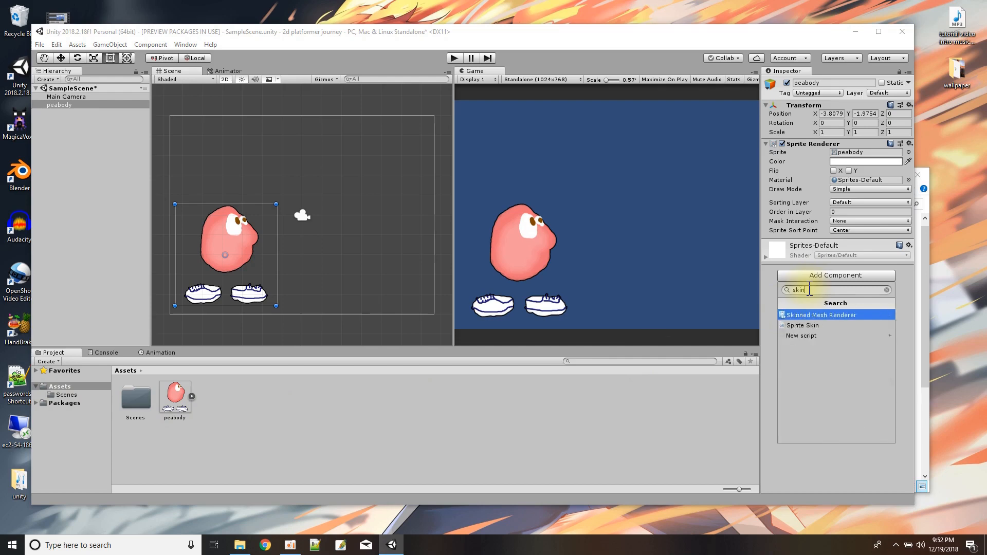
click(831, 326)
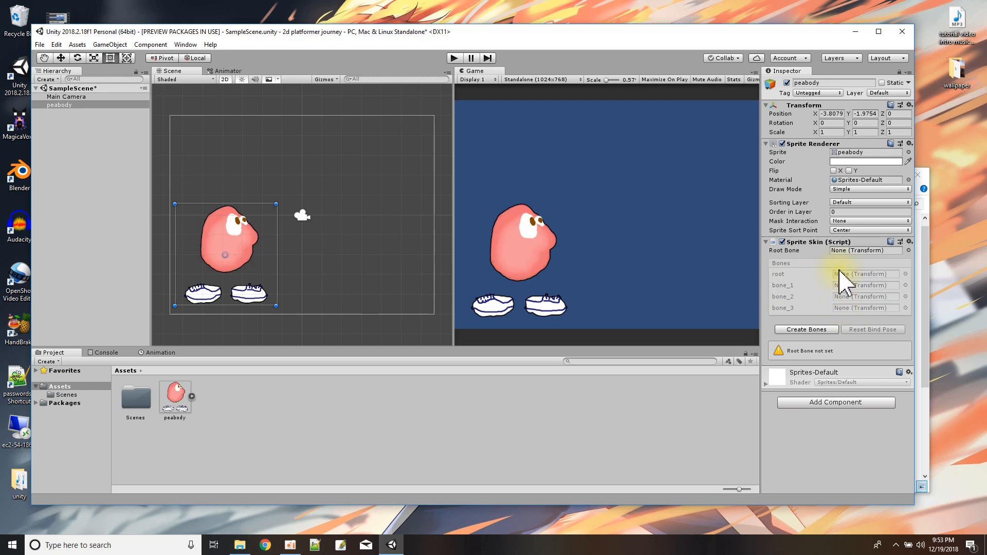
click(793, 330)
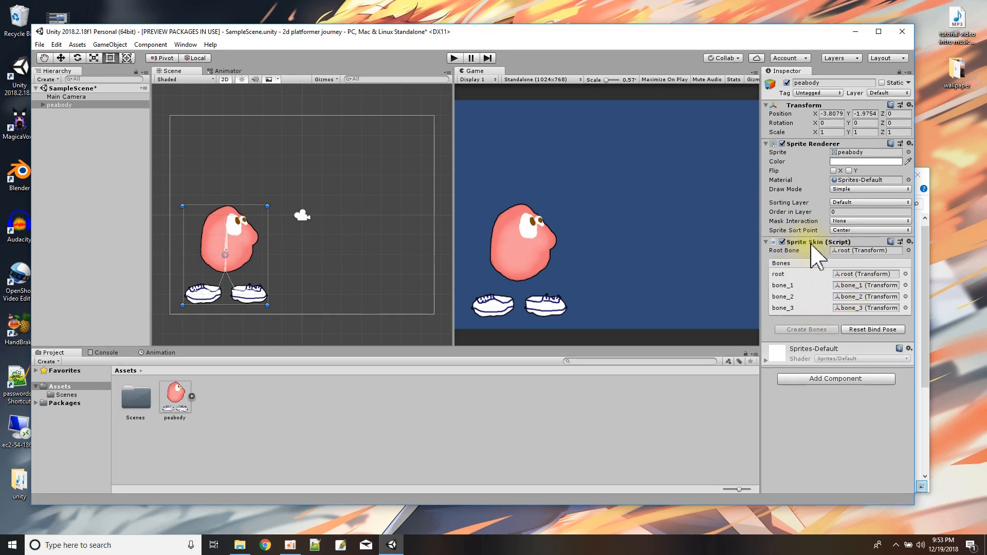
- Try posing the rig by moving both shoe bones up against the body and lowering the body bone slightly
scroll(226, 295, up, 2)
scroll(227, 296, up, 3)
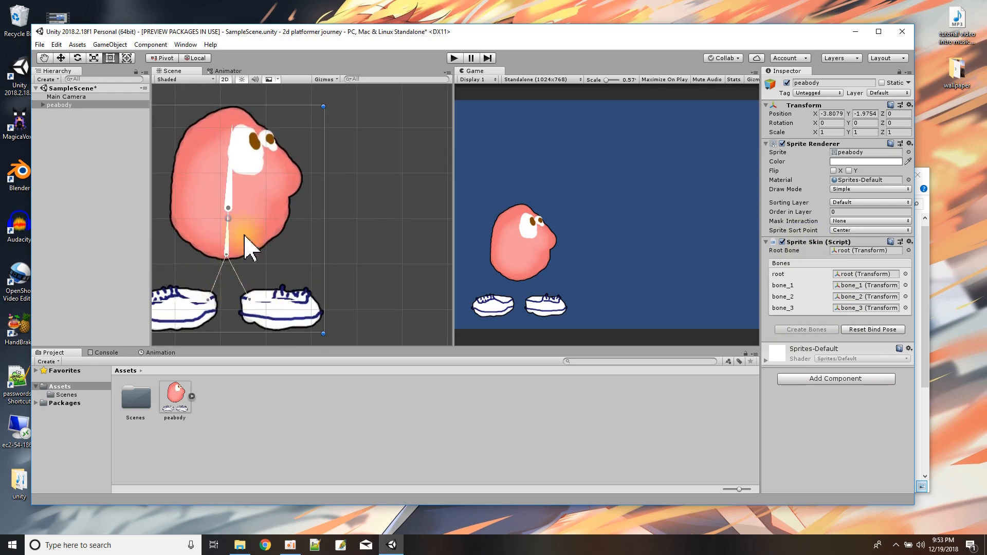
drag(241, 169, 223, 216)
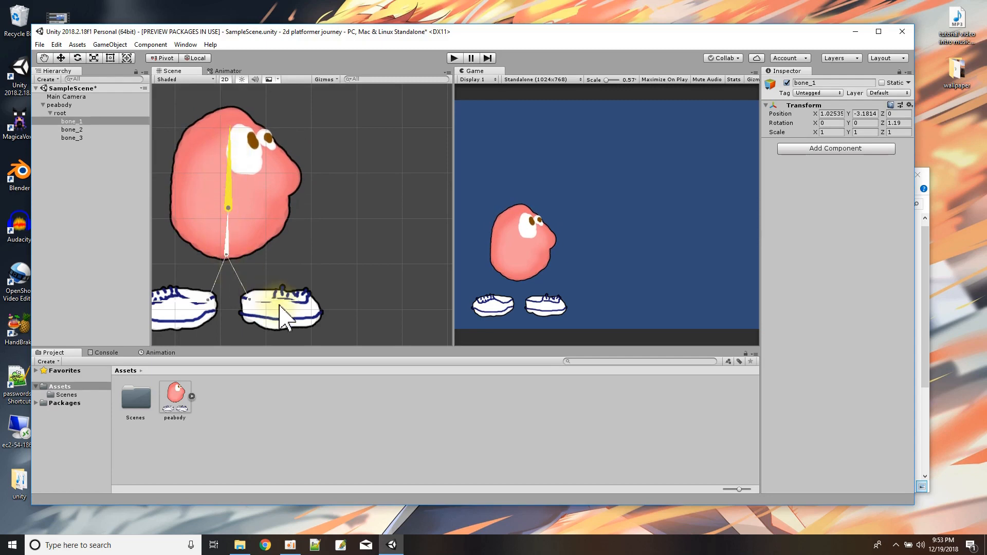
drag(286, 306, 306, 303)
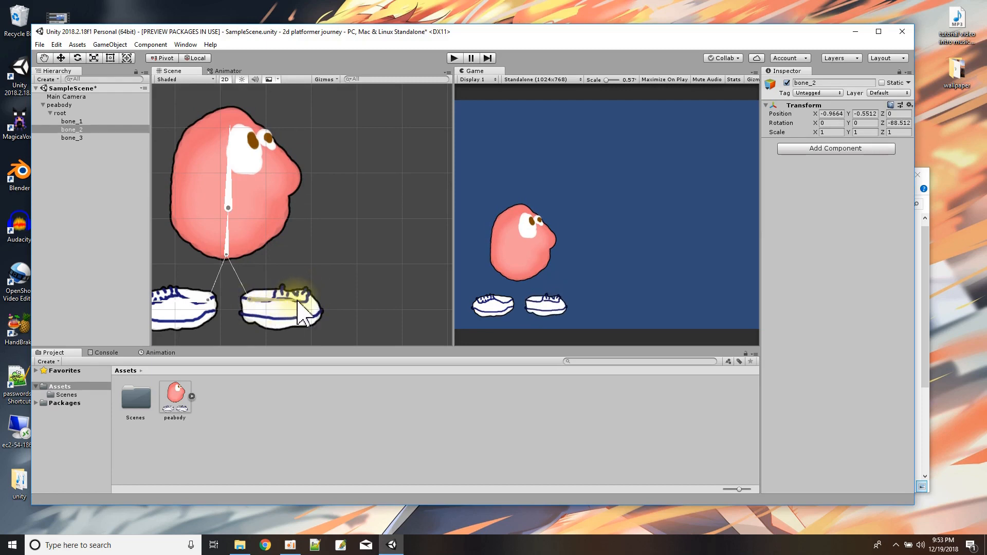
drag(300, 303, 254, 276)
mouse_move(248, 249)
mouse_down()
mouse_move(276, 282)
mouse_move(326, 182)
mouse_move(275, 209)
mouse_move(202, 287)
mouse_move(260, 282)
mouse_move(249, 239)
mouse_move(260, 313)
mouse_move(311, 256)
mouse_move(233, 247)
mouse_move(237, 296)
mouse_move(260, 253)
mouse_move(258, 294)
mouse_move(269, 275)
mouse_move(251, 258)
mouse_up()
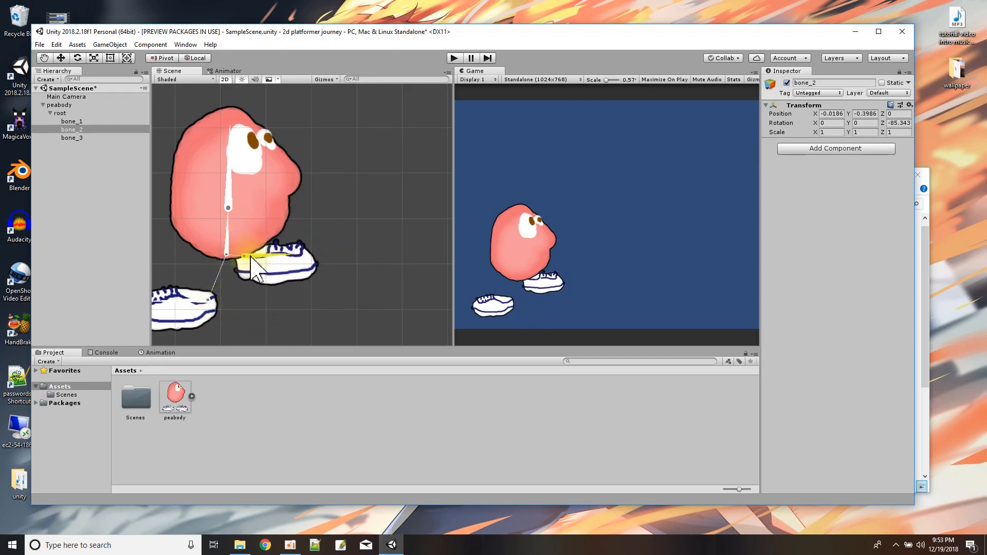
drag(196, 297, 221, 262)
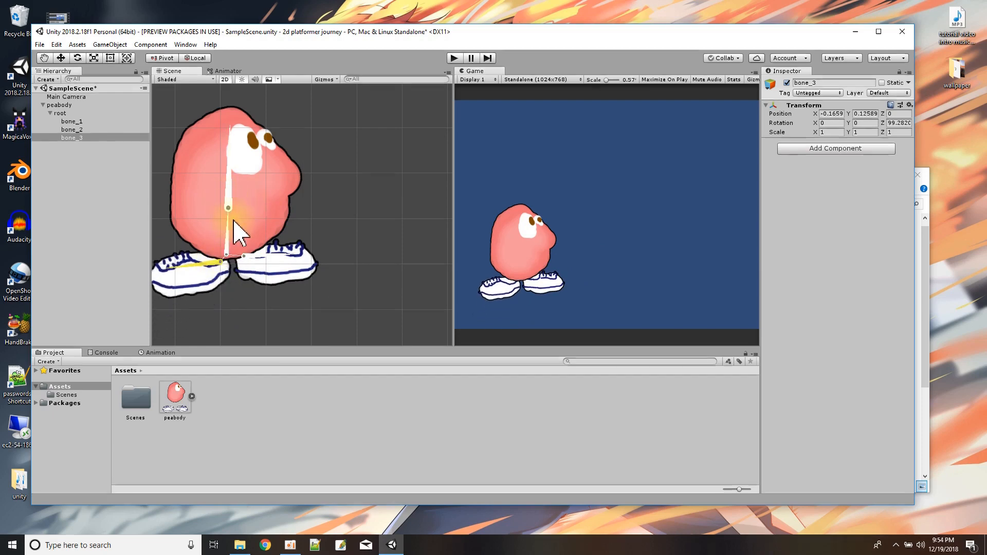
click(229, 206)
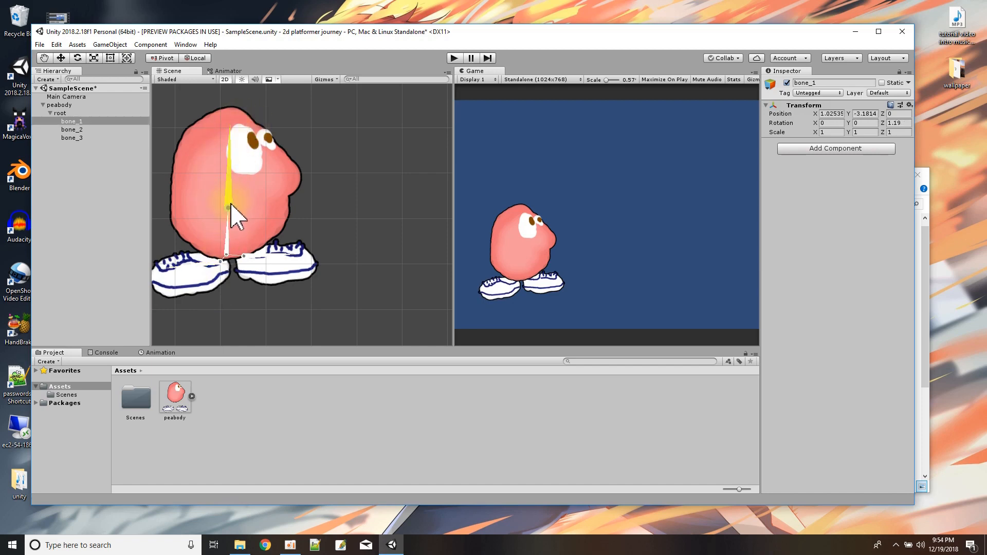
mouse_move(230, 207)
mouse_down()
mouse_move(239, 120)
mouse_move(203, 26)
mouse_move(218, 194)
mouse_move(289, 194)
mouse_move(357, 176)
mouse_move(159, 164)
mouse_move(67, 118)
mouse_move(280, 239)
mouse_move(405, 112)
mouse_move(227, 126)
mouse_move(218, 215)
mouse_move(230, 211)
mouse_up()
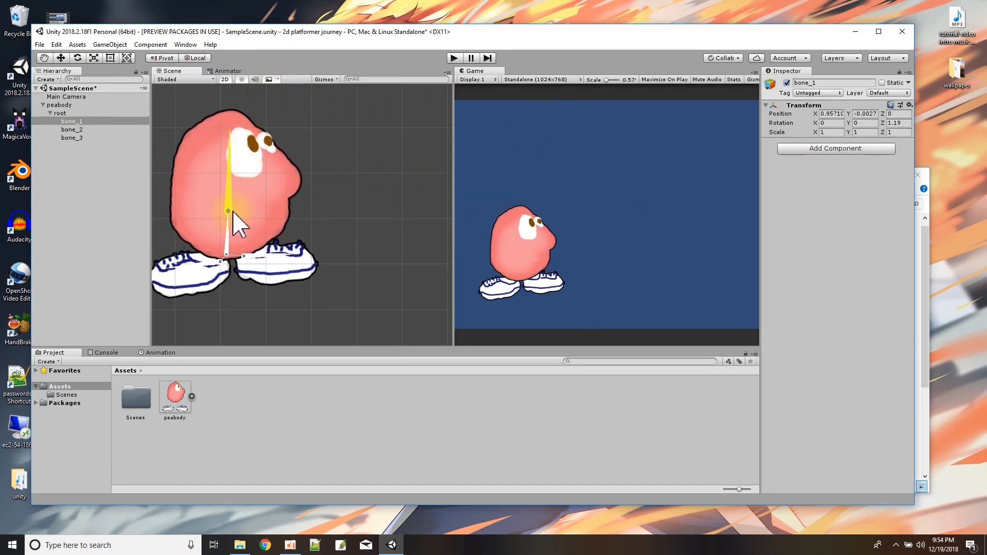
- Reset peabody's bones to their bind pose and move both shoe bones up so the shoes sit just beneath the body
click(61, 105)
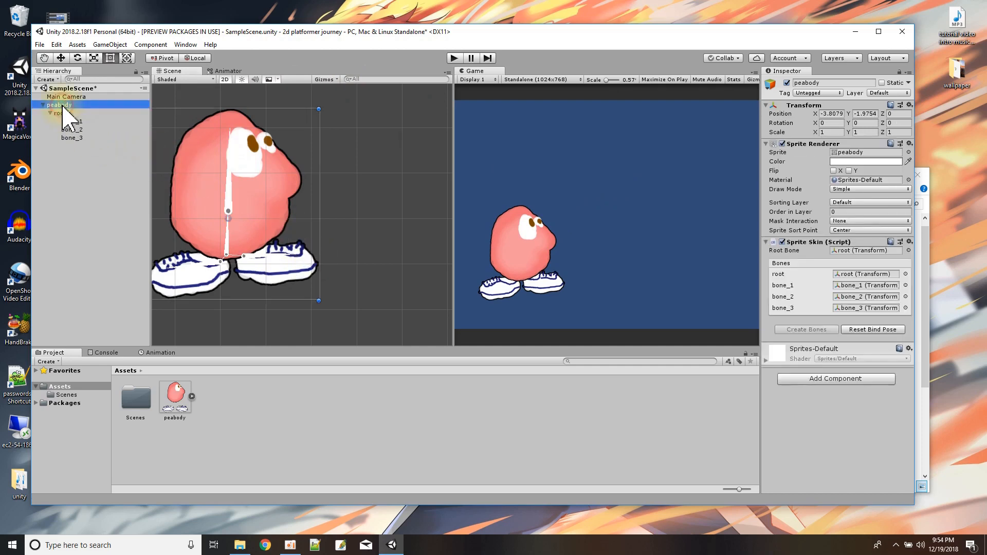
click(856, 331)
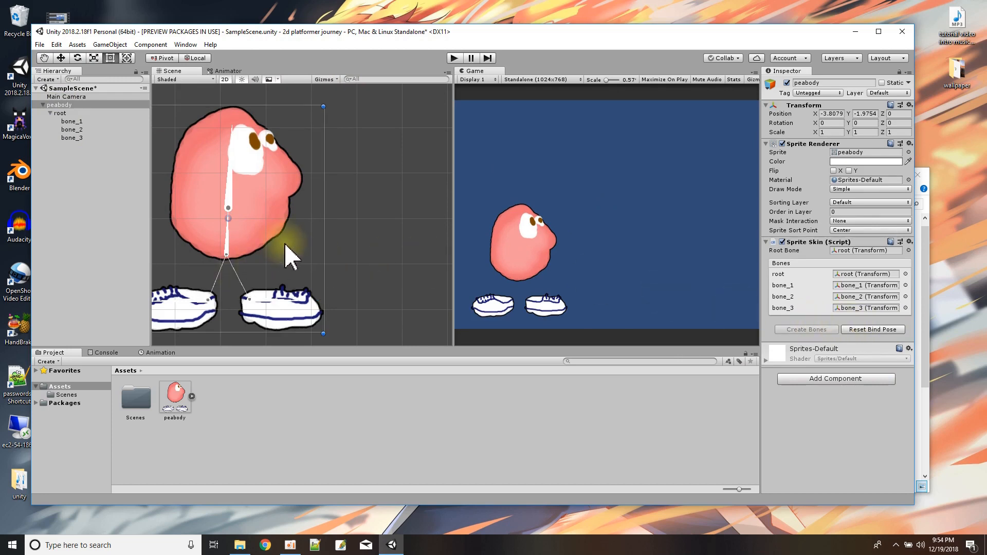
drag(267, 307, 257, 269)
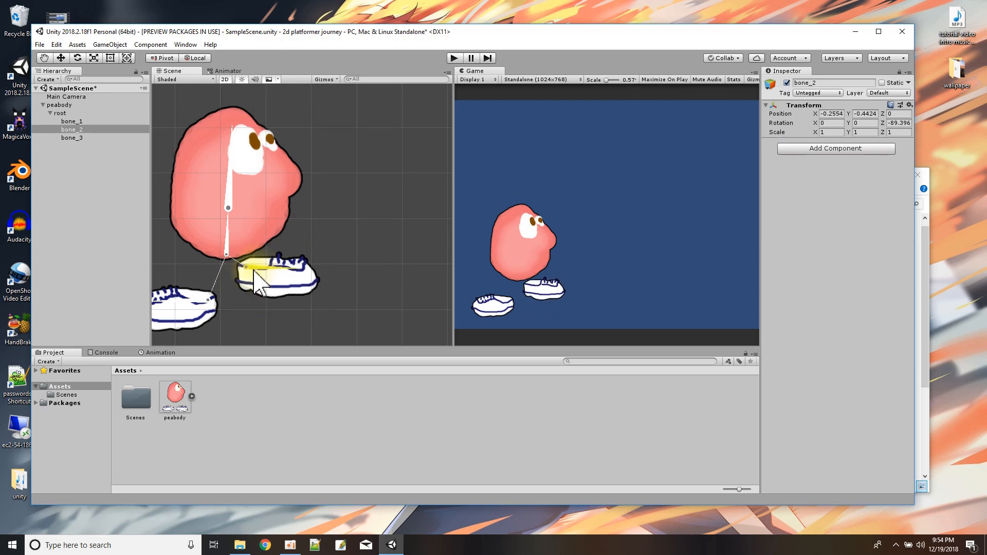
drag(206, 300, 208, 268)
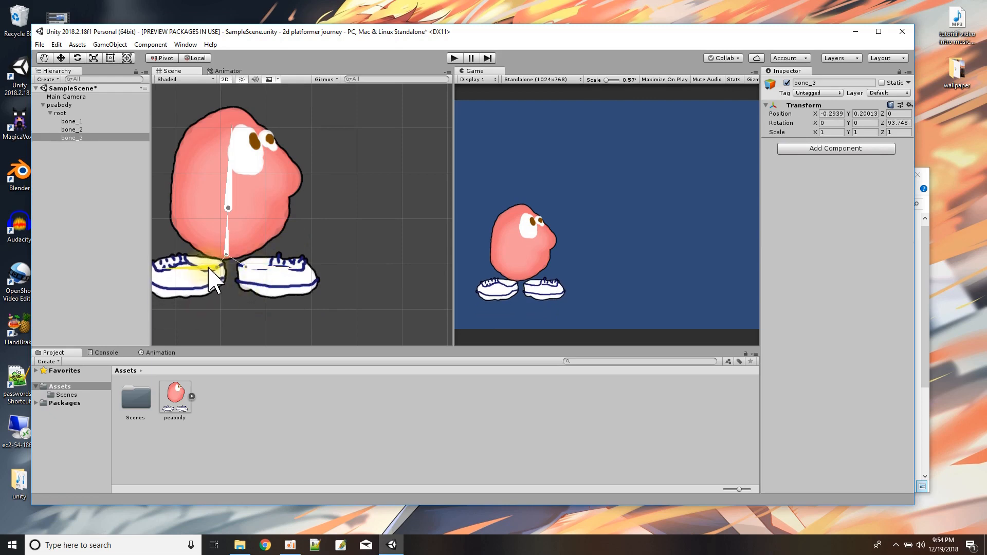
- Save the rigged peabody object as a prefab in the Assets folder
click(60, 105)
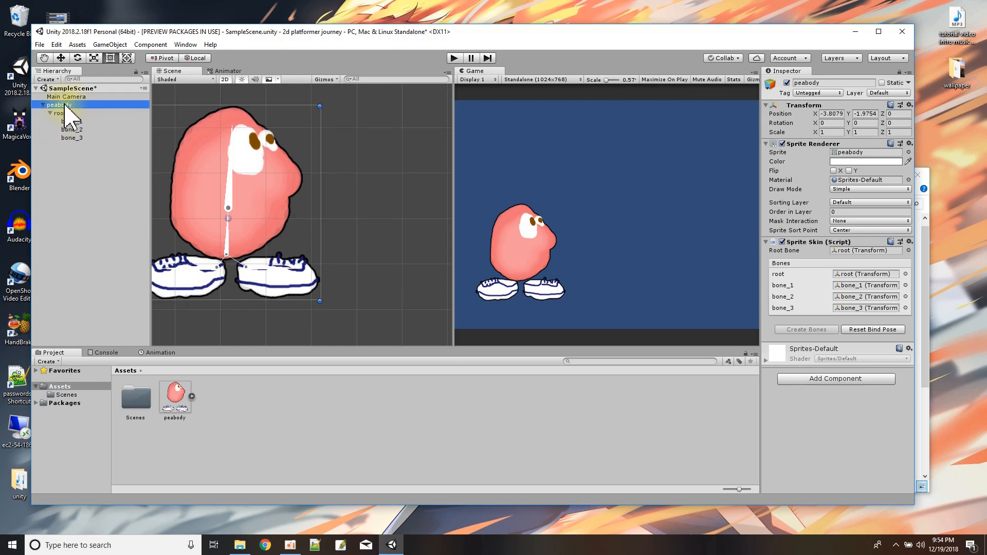
drag(65, 106, 251, 419)
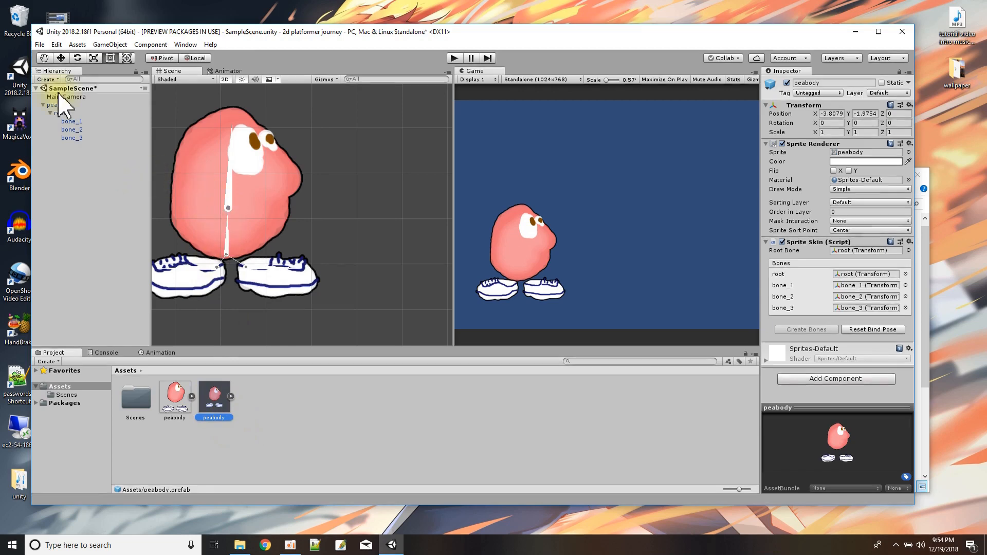
- Add a new script component named peabody to the peabody object
click(57, 105)
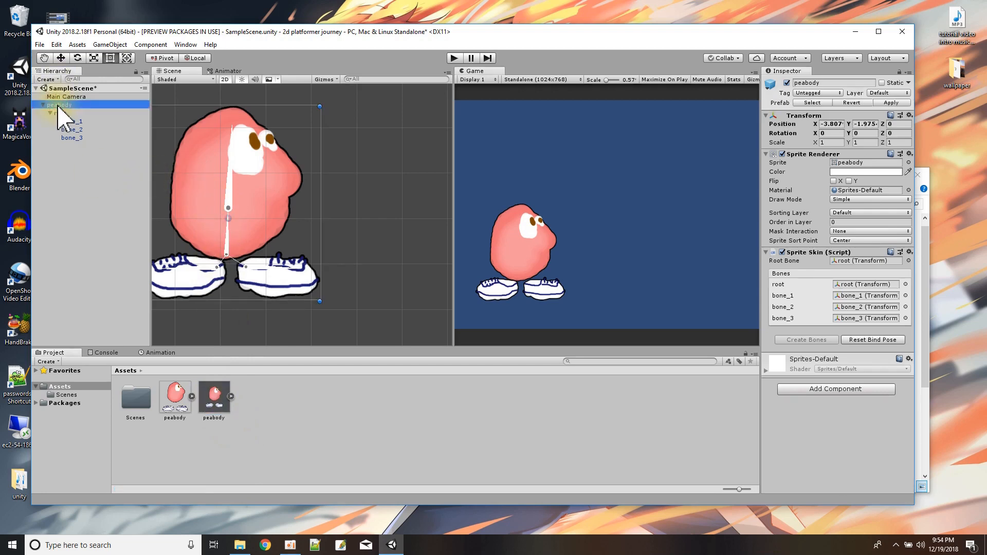
scroll(410, 237, down, 3)
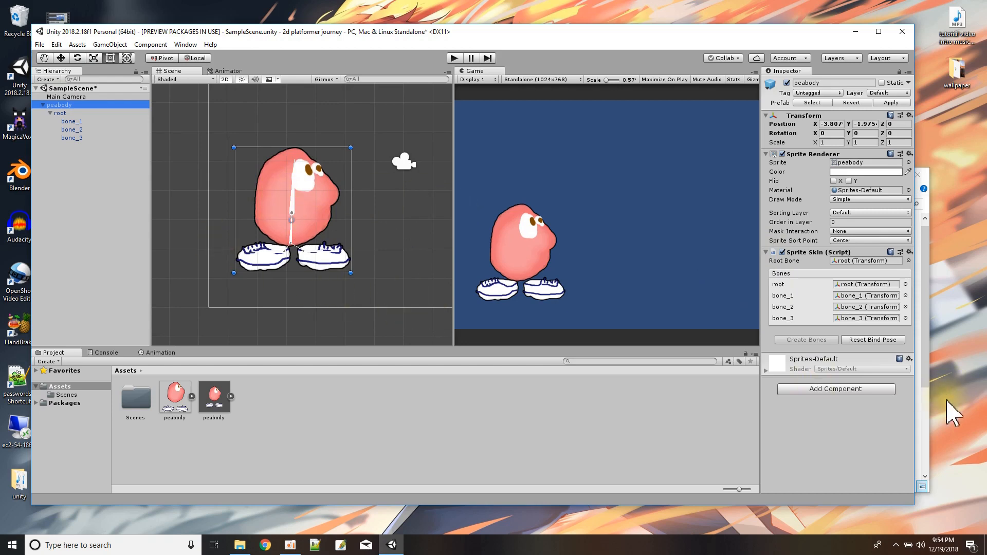
click(816, 388)
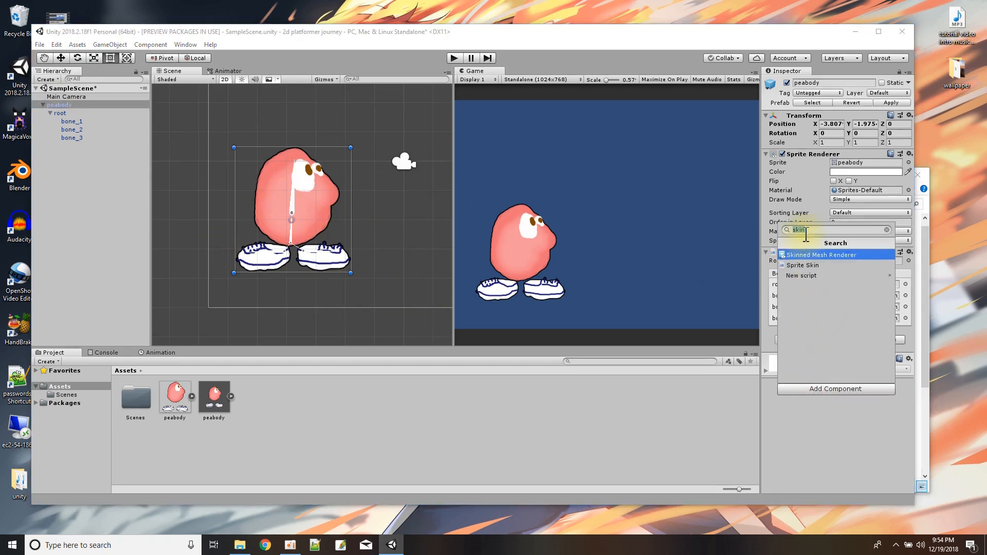
key(BackSpace)
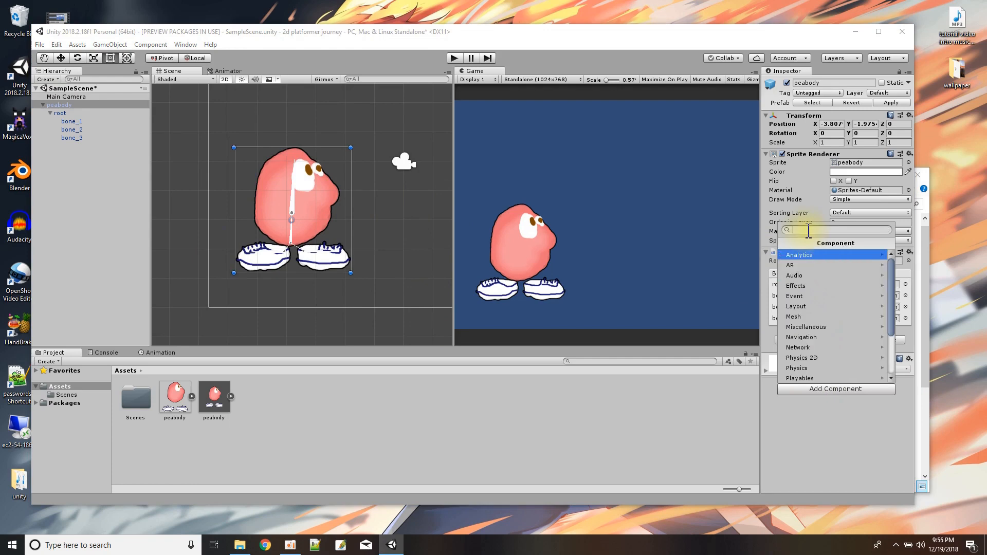
scroll(836, 368, down, 3)
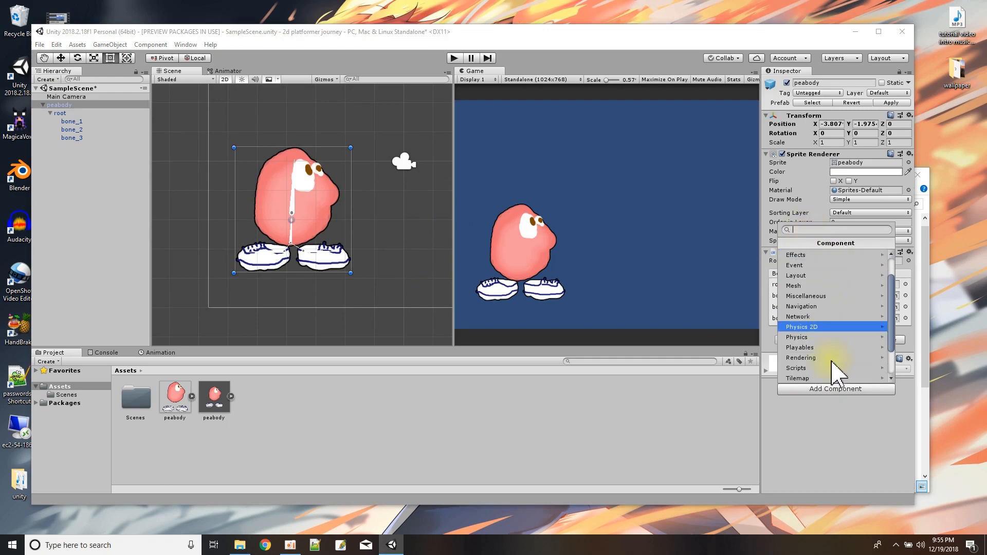
click(829, 452)
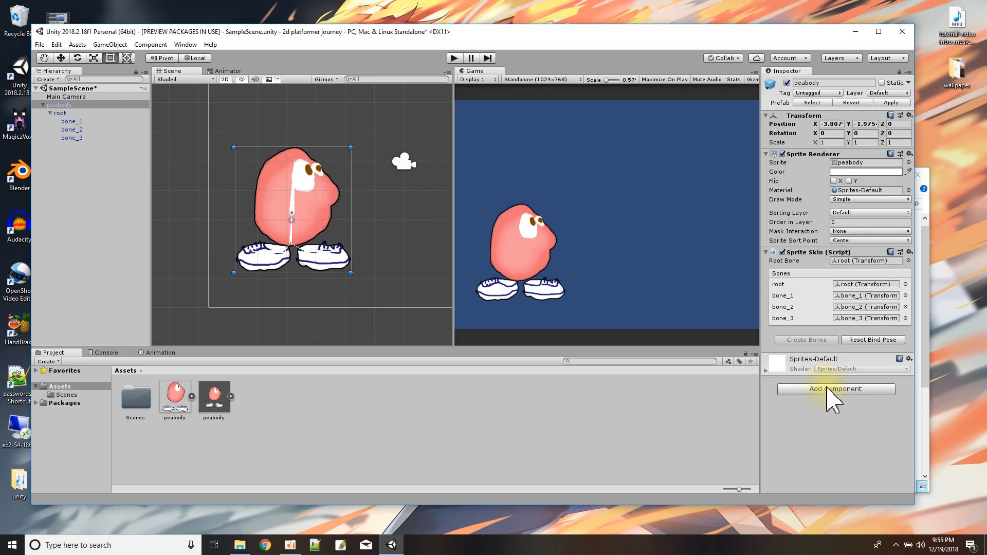
click(827, 390)
scroll(828, 331, down, 3)
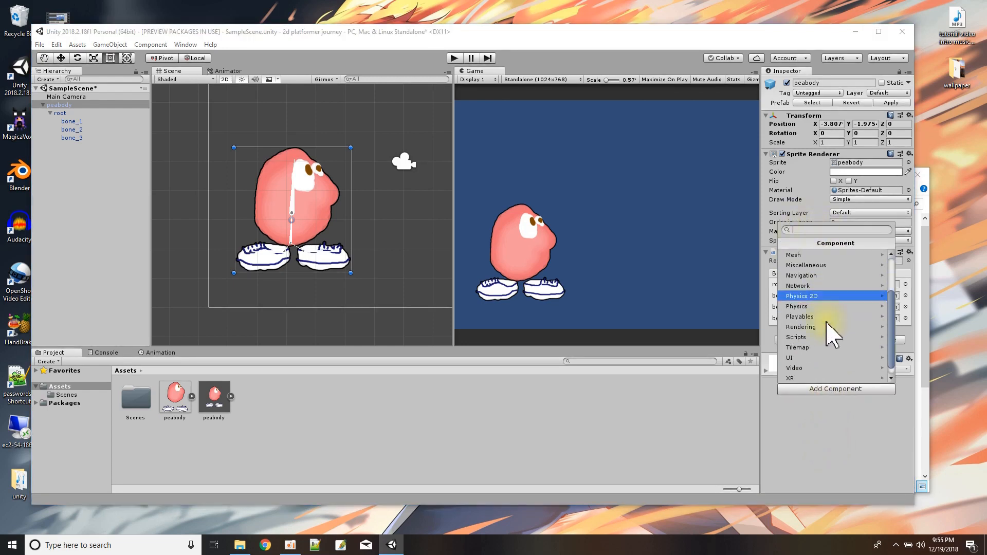
click(813, 379)
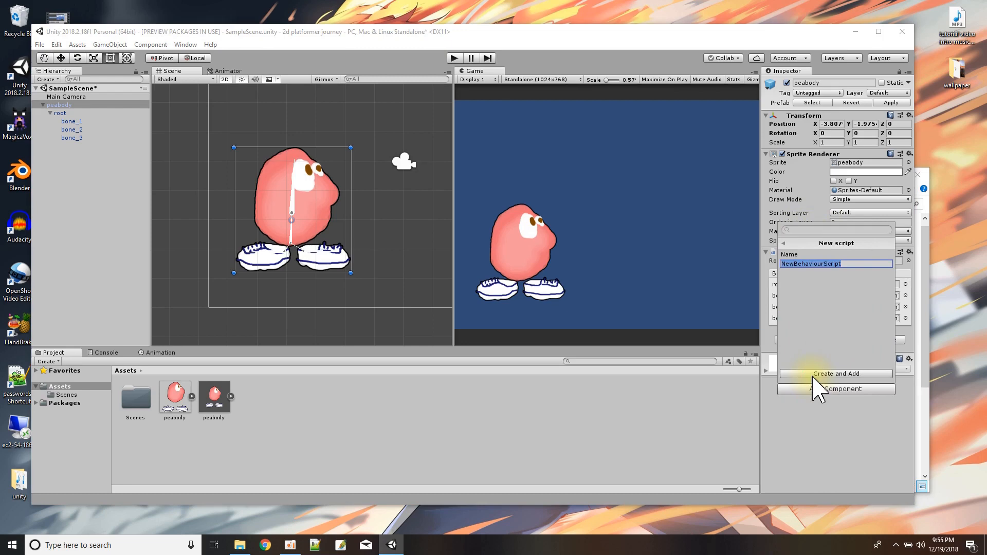
text(peabody)
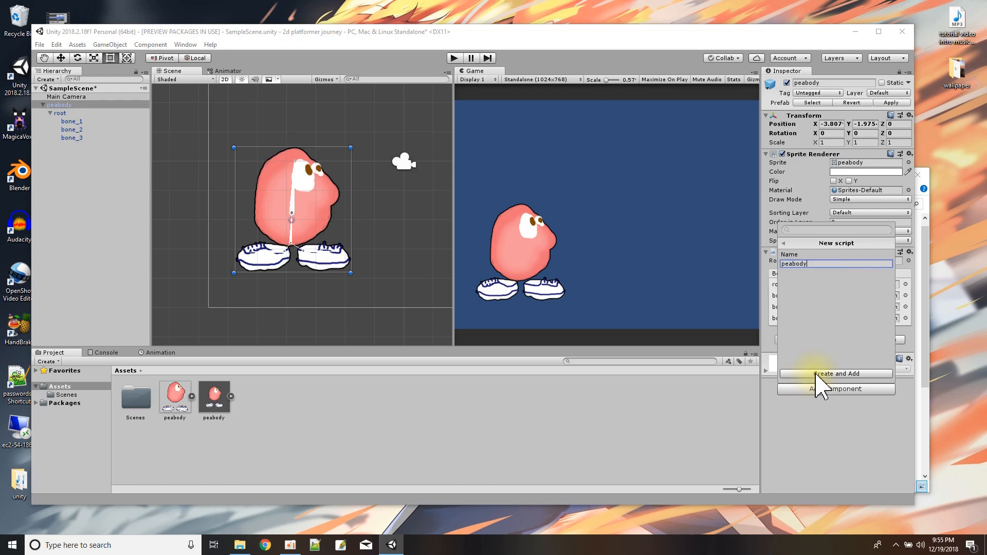
click(816, 375)
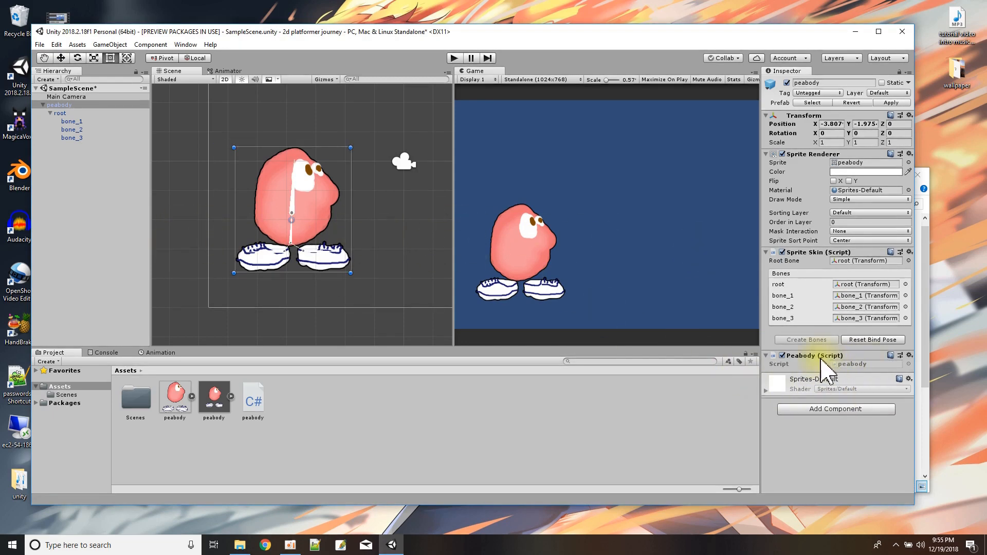
- Open the peabody script in Visual Studio, put the class's opening brace on its own line and delete the default Start and Update methods
click(852, 364)
double_click(852, 364)
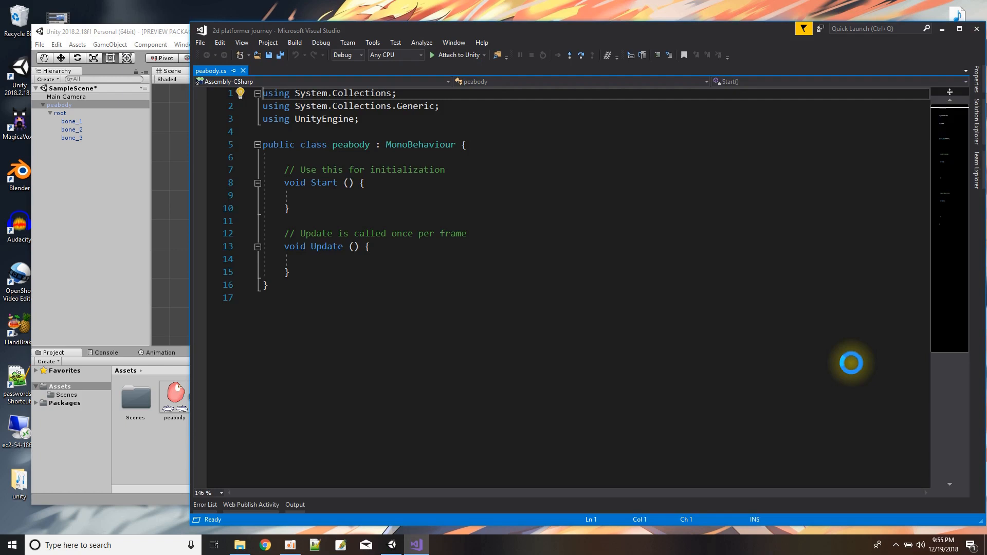
click(459, 144)
key(Return)
click(326, 169)
drag(326, 169, 352, 287)
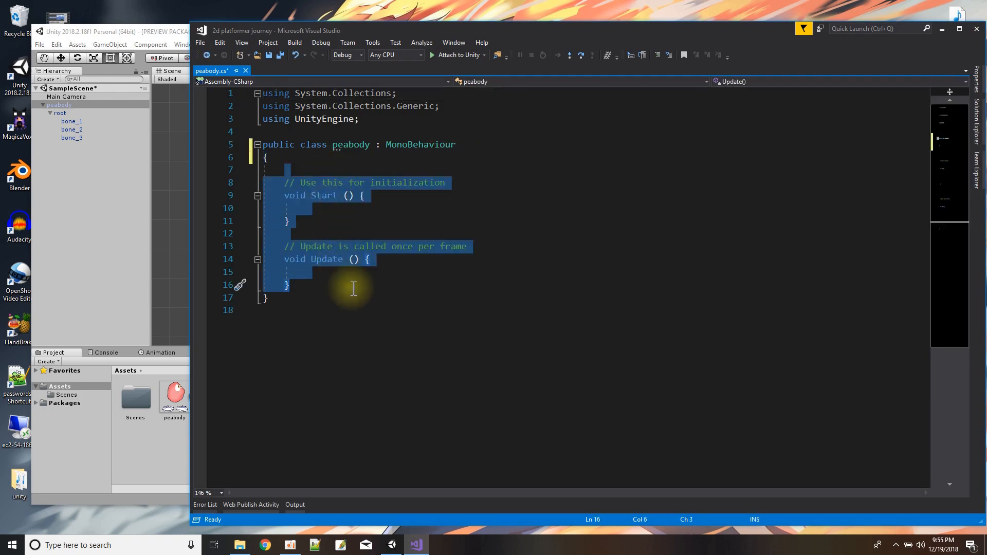
key(Delete)
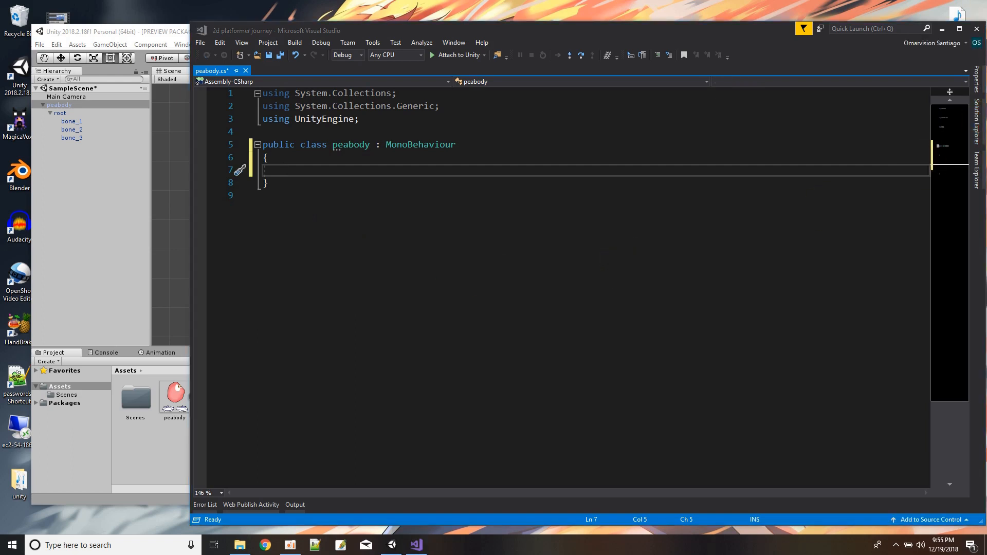
- Declare a public float MoveSpeed = 3.5f in the peabody class, leaving a blank line below it
key(alt+Tab)
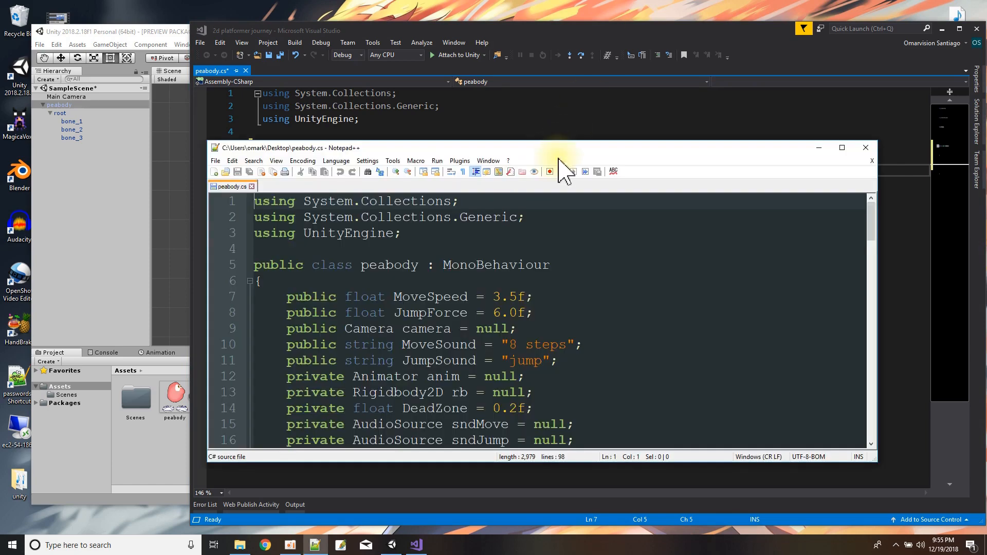
key(alt+Tab)
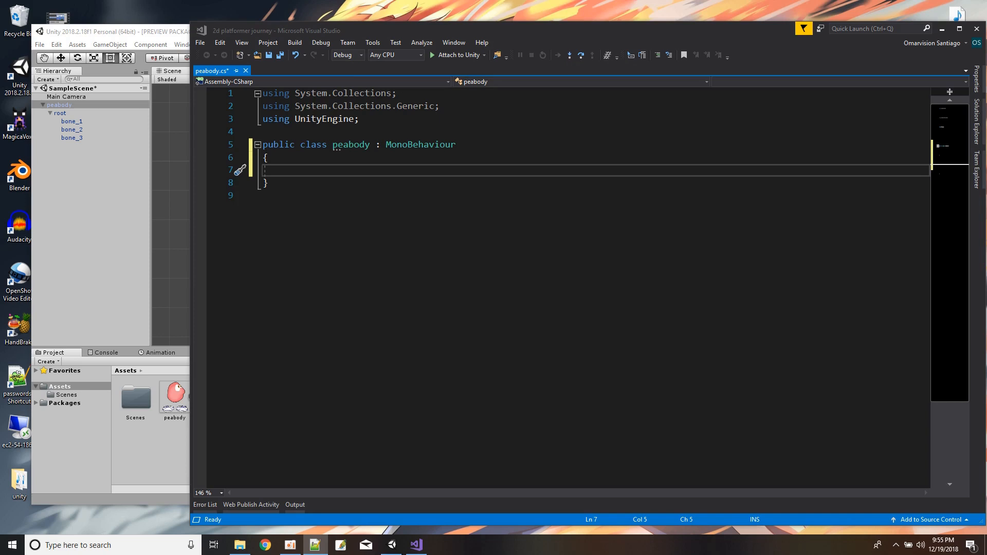
click(314, 171)
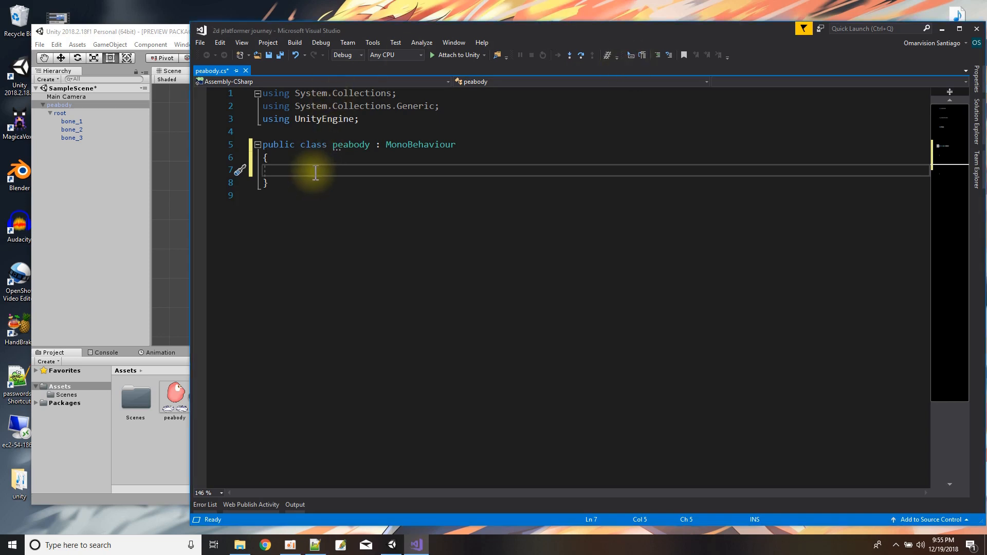
text(public f)
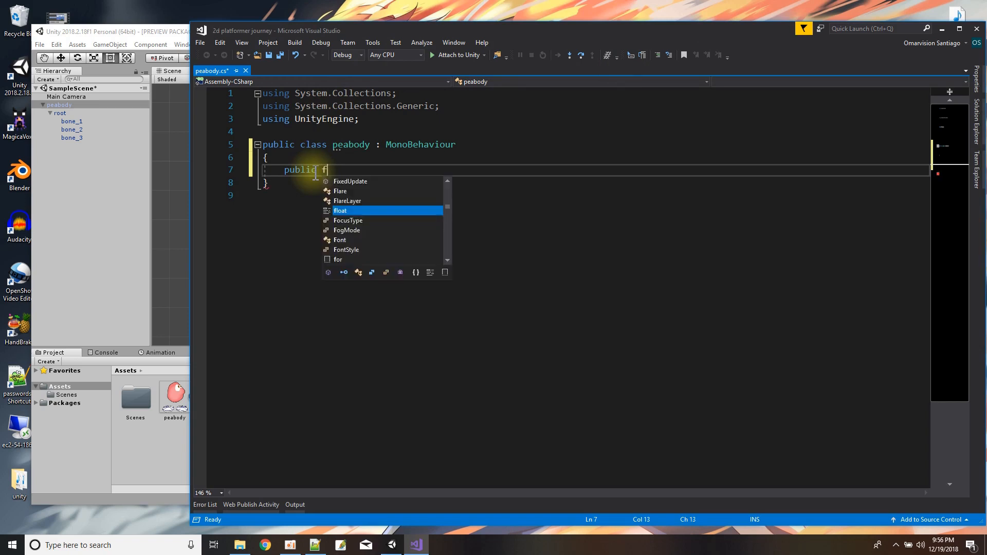
text(loat MoveP)
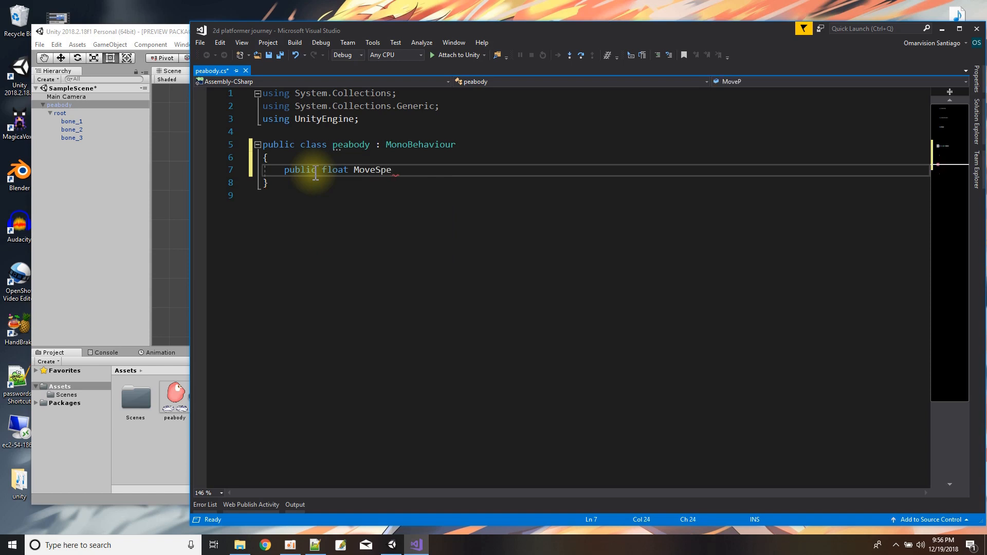
text(peed = 3.5f;)
key(Return)
key(Return)
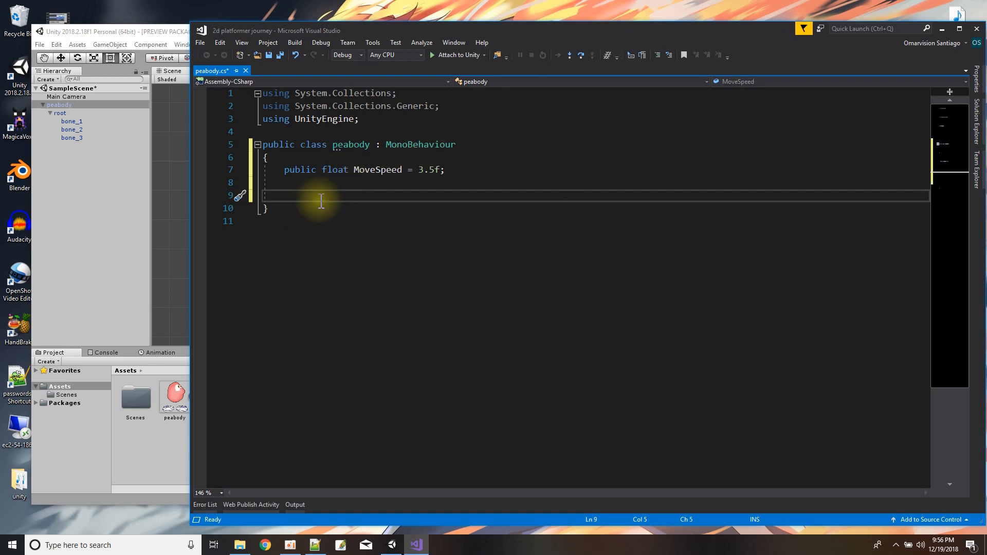
- Add a private void Update() method containing float horz = Input.GetAxis("Horizonal"); with the comment // -1 ... 1
text(private void )
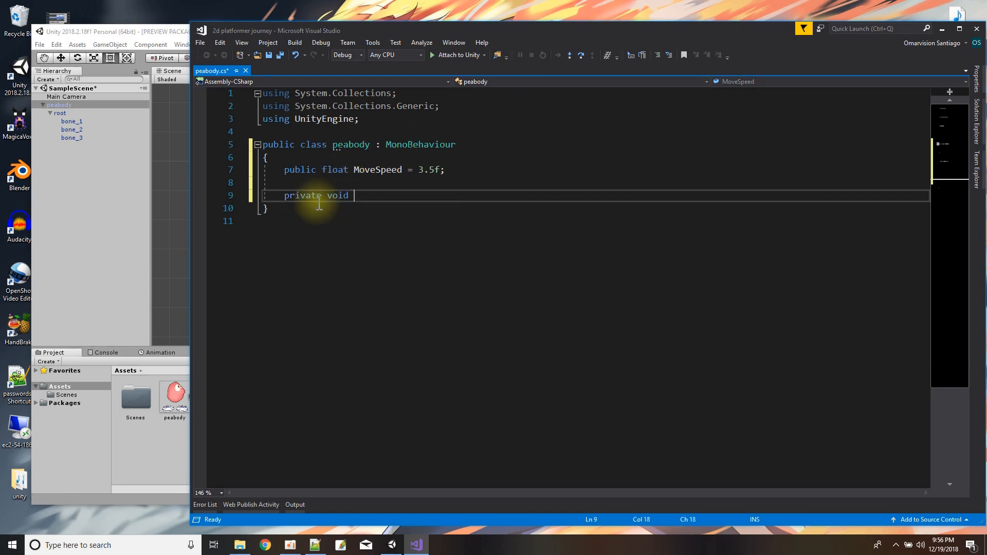
text(Update)
key(Return)
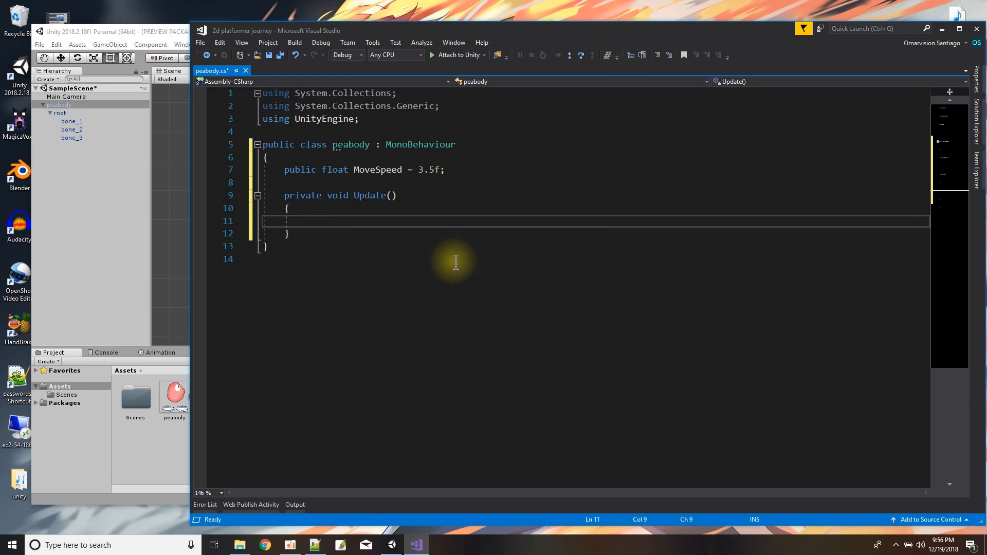
text(loat horz = Input.)
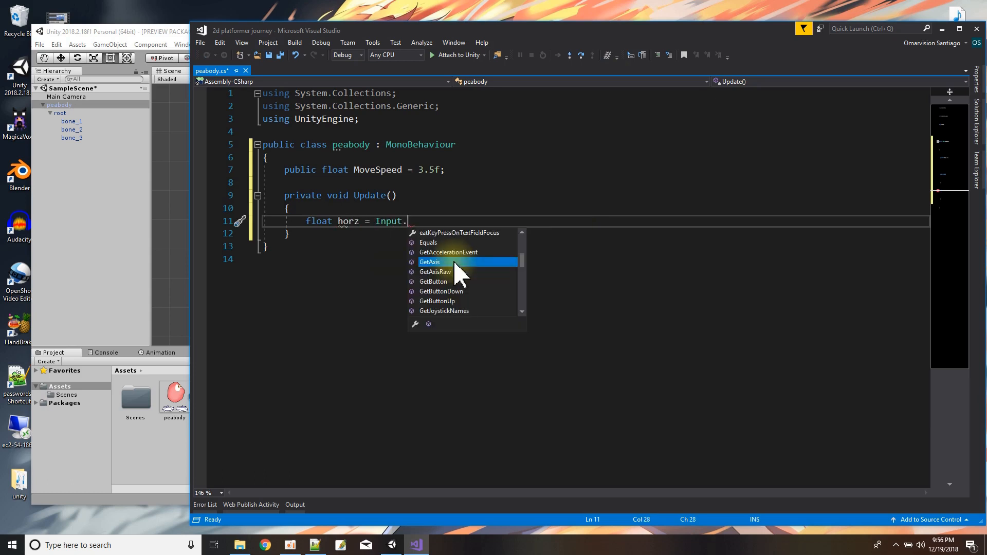
text(GetAxis()
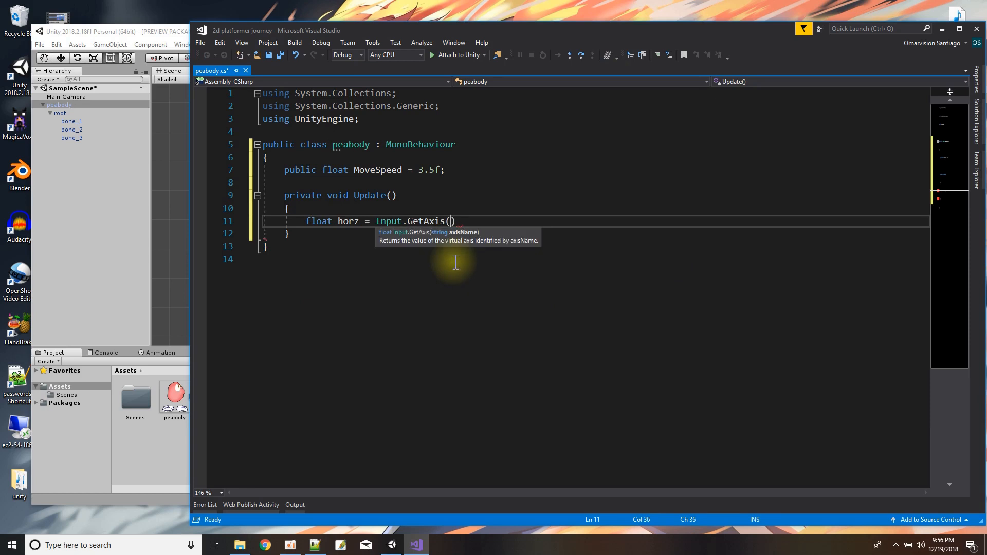
text("Horizonal"); // -1 ... 1)
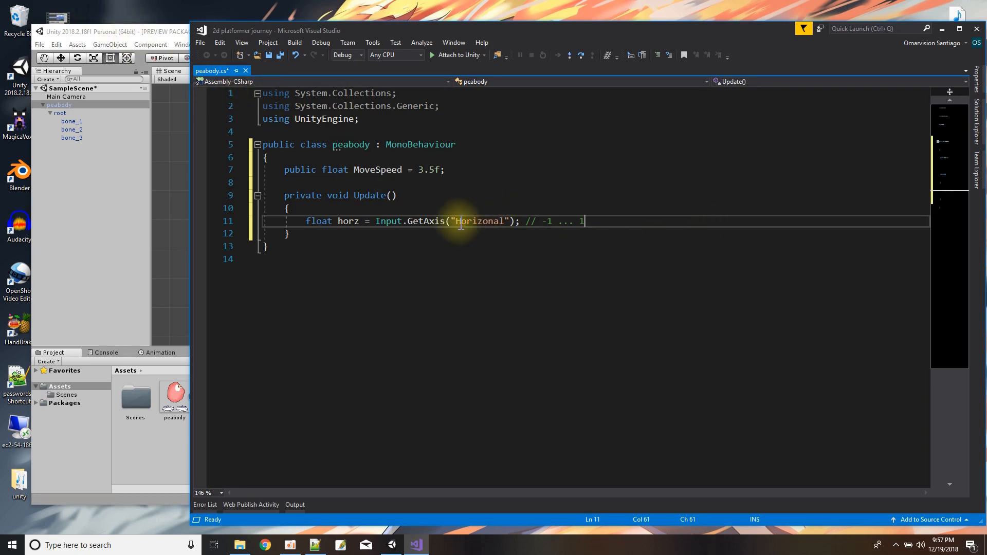
- Switch to Unity and examine the first Horizontal axis in the project's Input settings
click(150, 34)
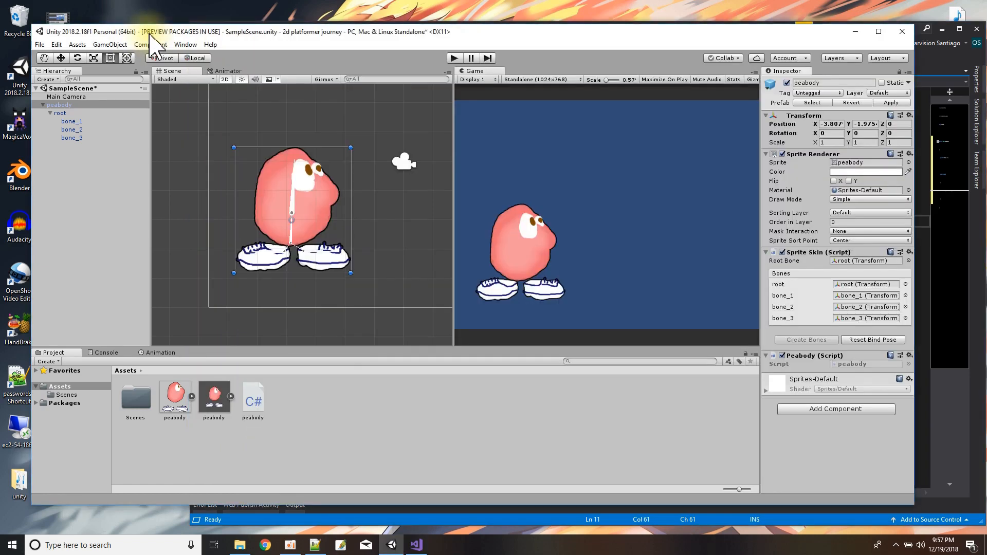
click(40, 45)
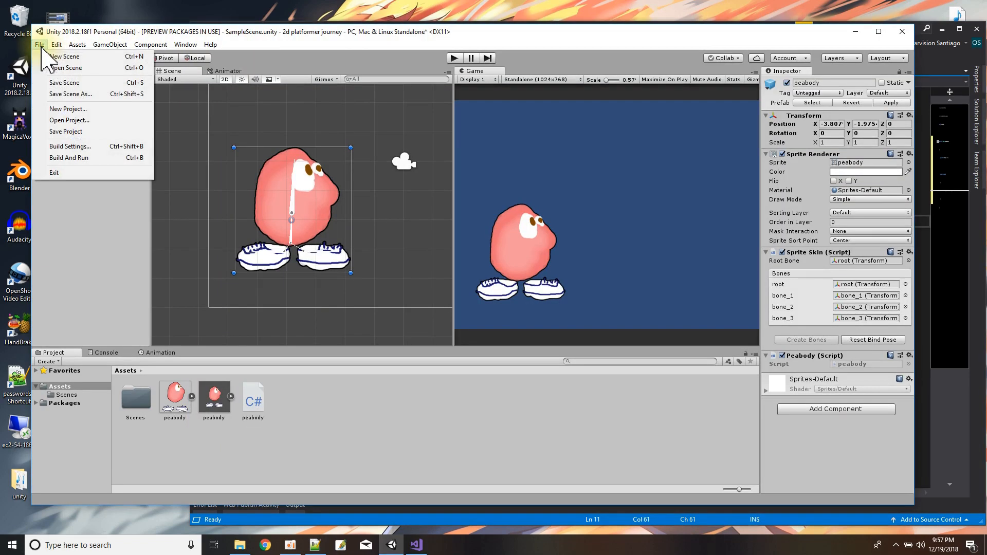
mouse_move(57, 45)
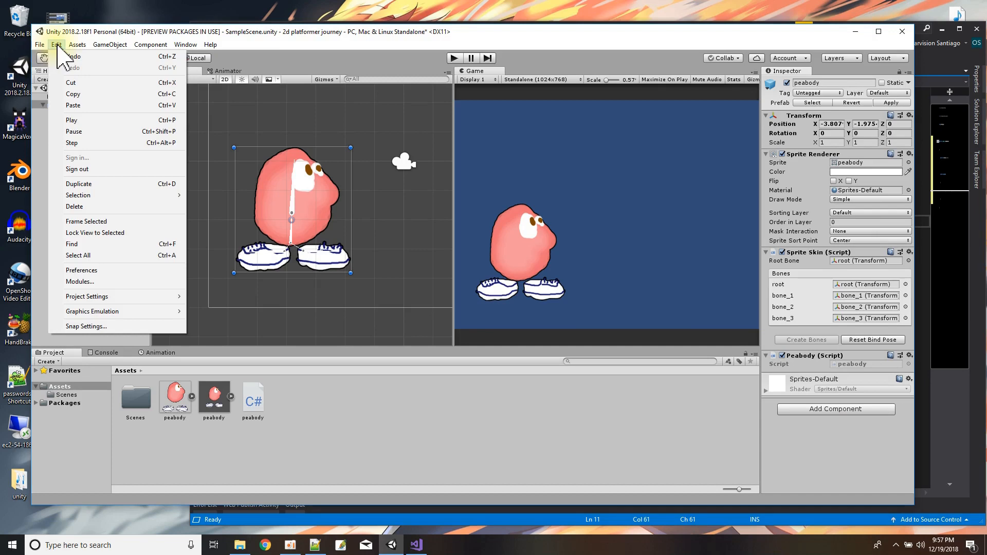
mouse_move(118, 297)
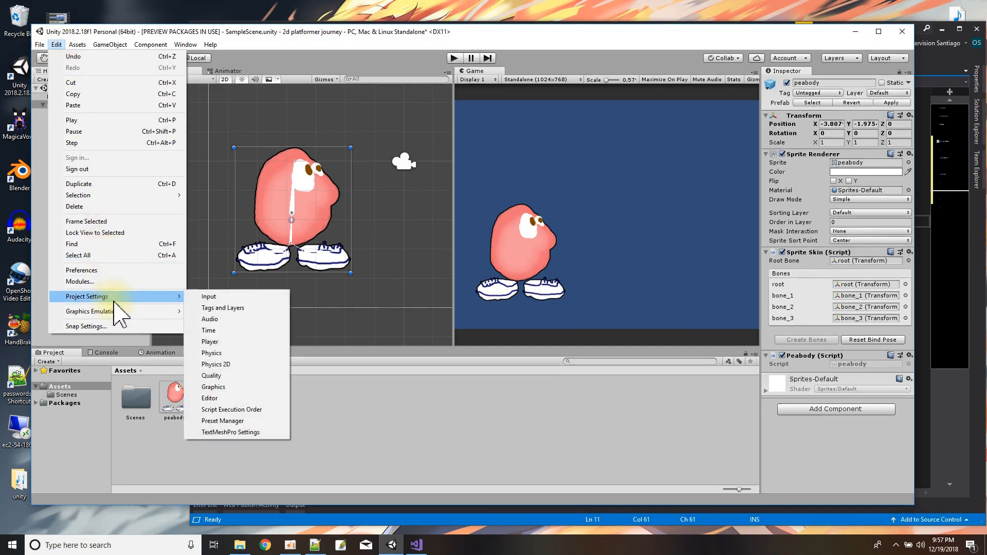
click(224, 299)
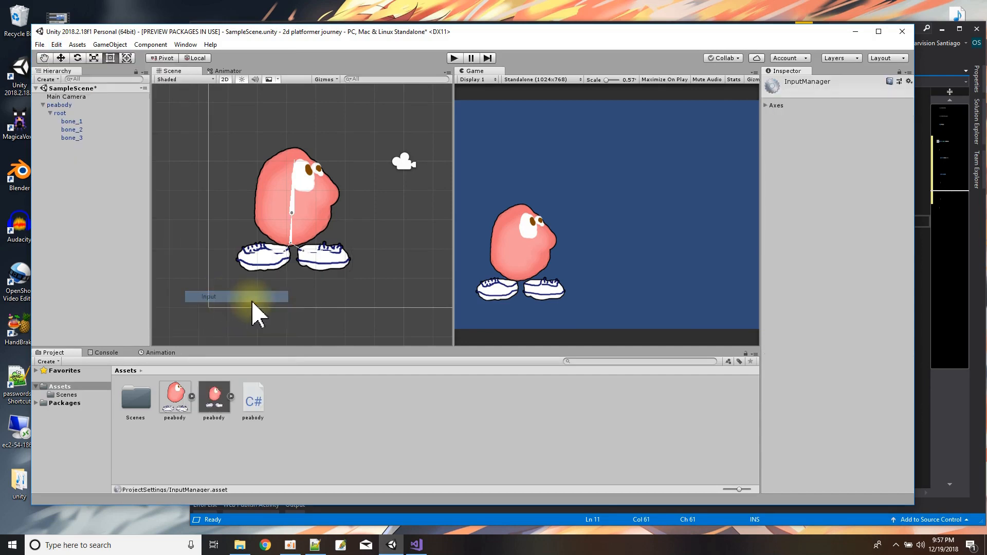
click(770, 105)
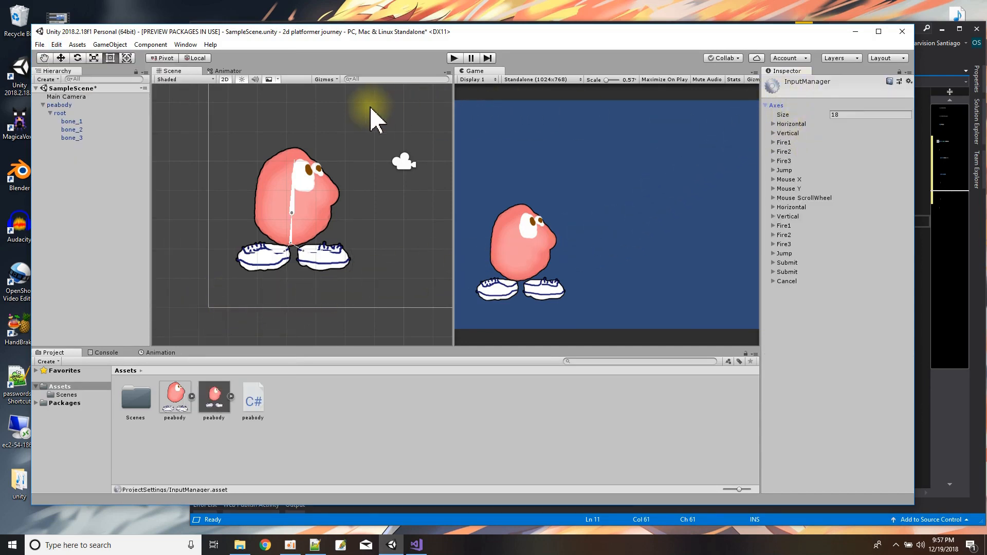
click(773, 124)
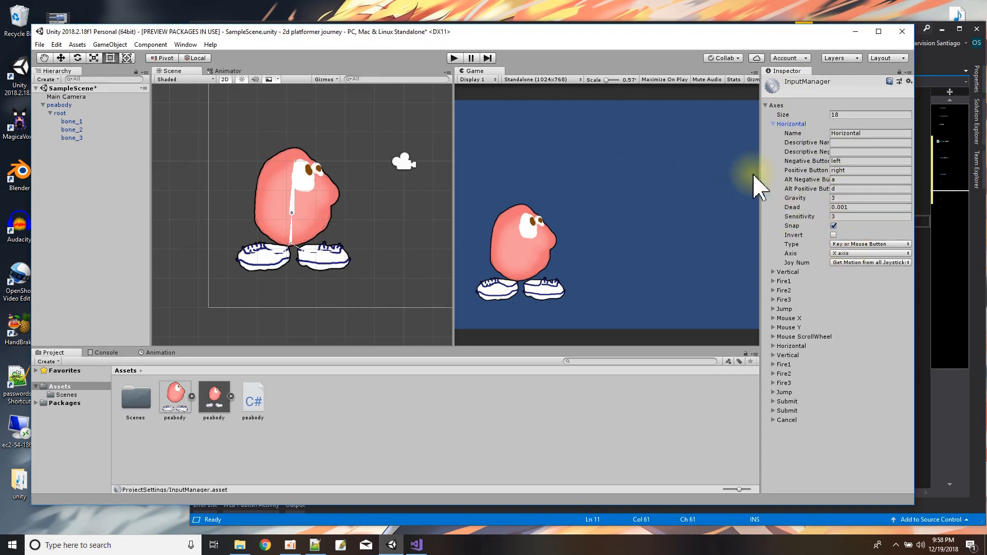
- Return to the peabody script in Visual Studio and start a new line below the horz declaration
click(967, 432)
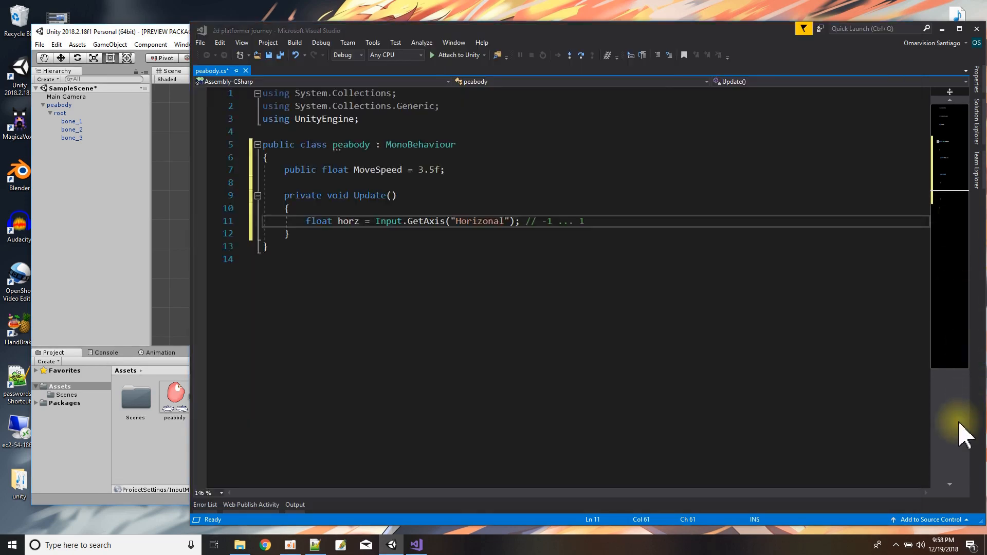
scroll(959, 422, down, 5)
scroll(723, 342, up, 5)
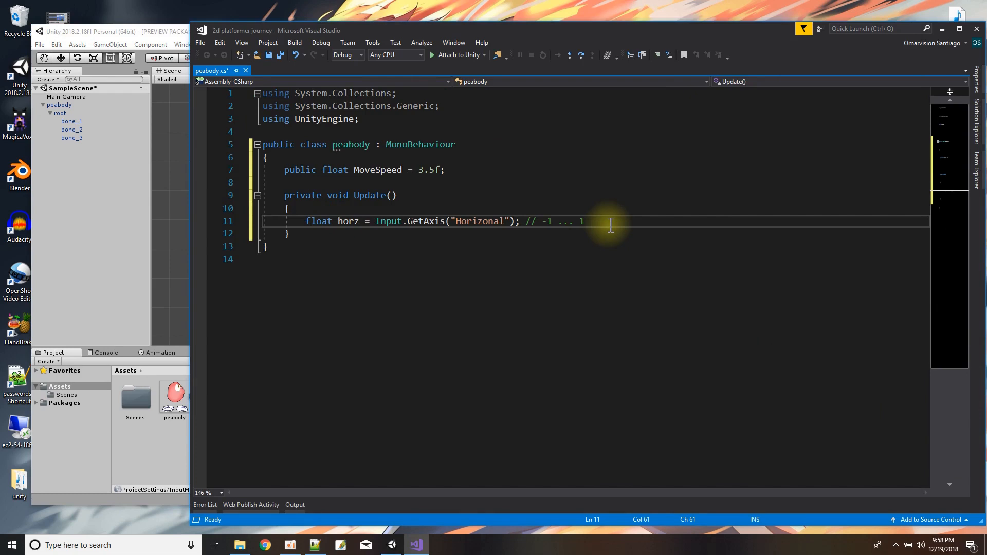
key(Return)
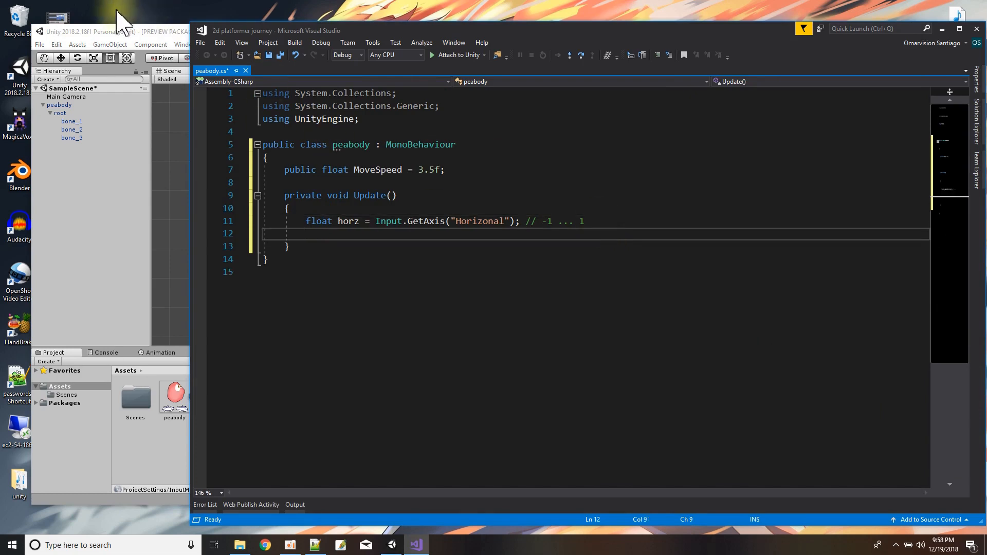
- Switch to Unity and move the peabody object along the X axis to about -4.83
click(126, 31)
click(61, 58)
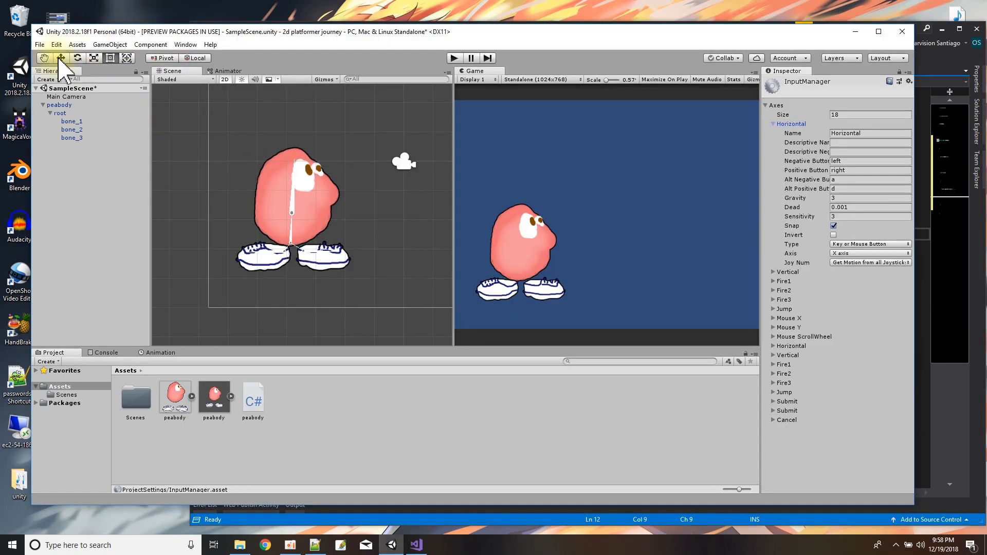
click(61, 105)
drag(333, 222, 277, 228)
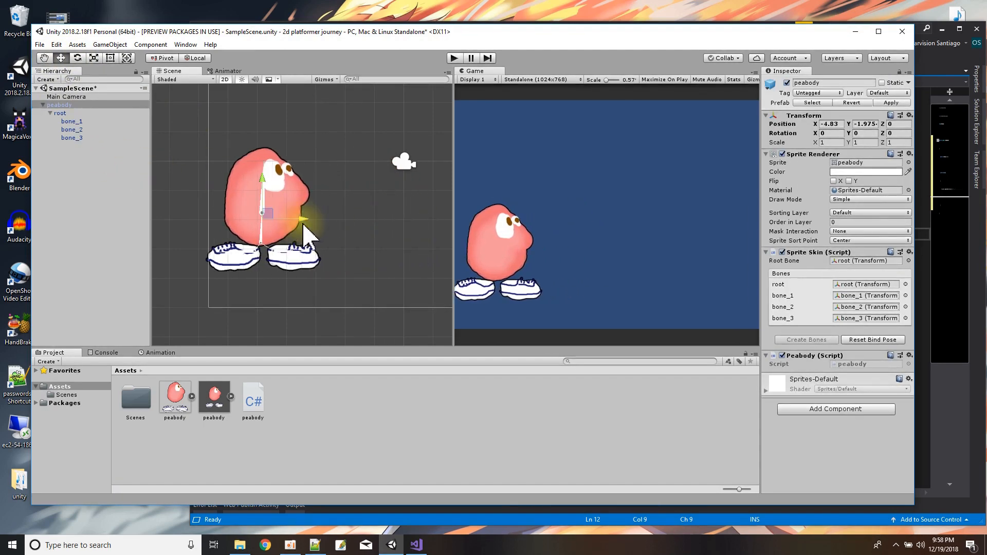
- Return to the peabody script in Visual Studio and add a this.transform.Translate() call one blank line below the horz declaration
click(929, 425)
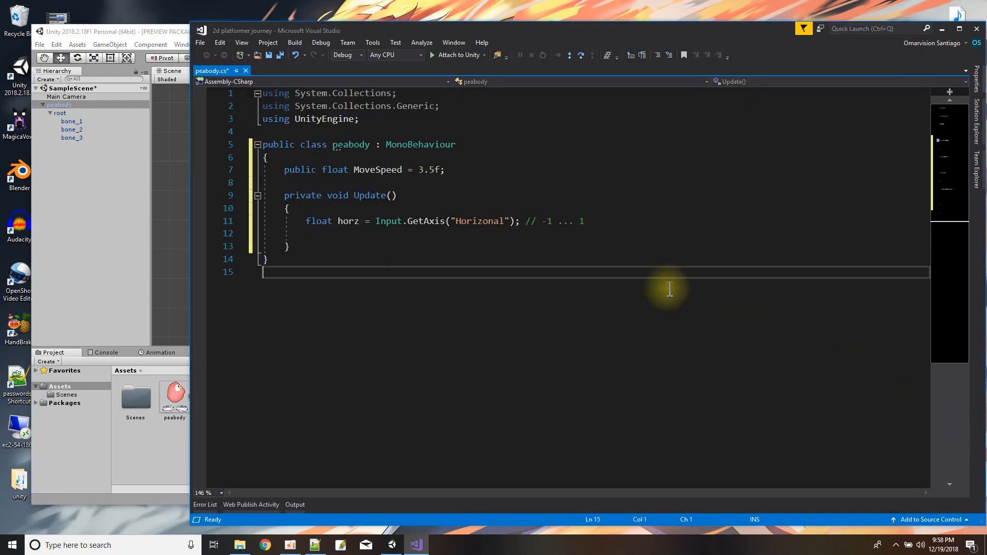
click(332, 235)
key(Return)
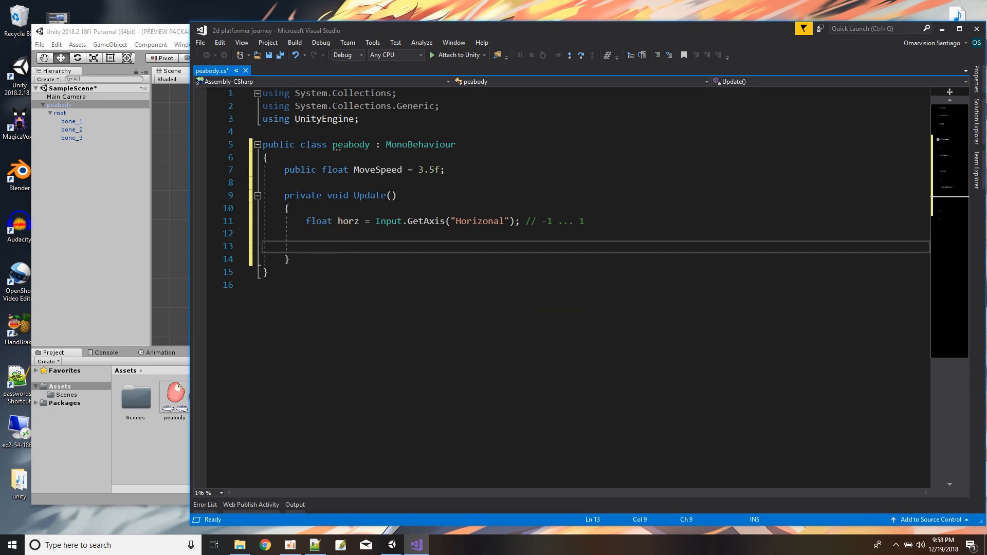
text(this.)
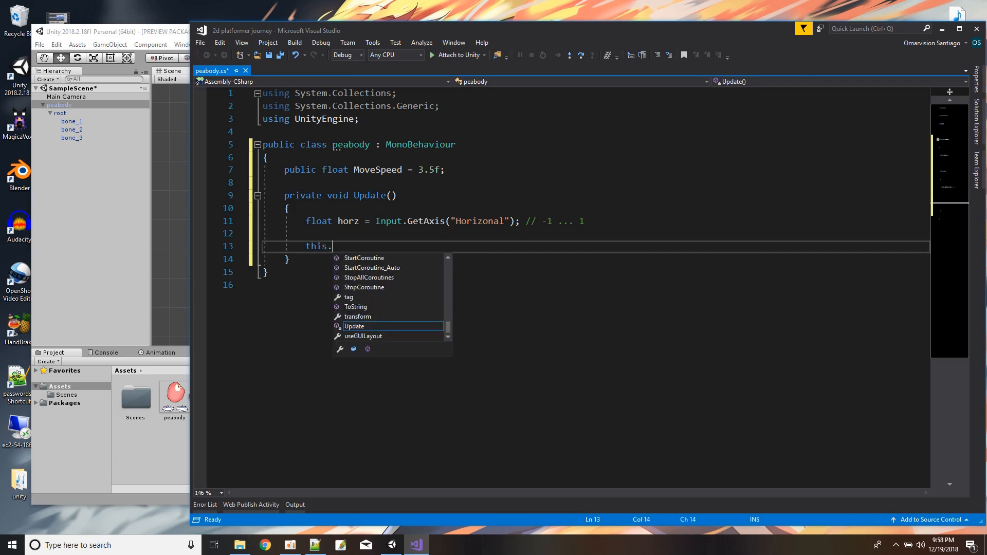
text(transform)
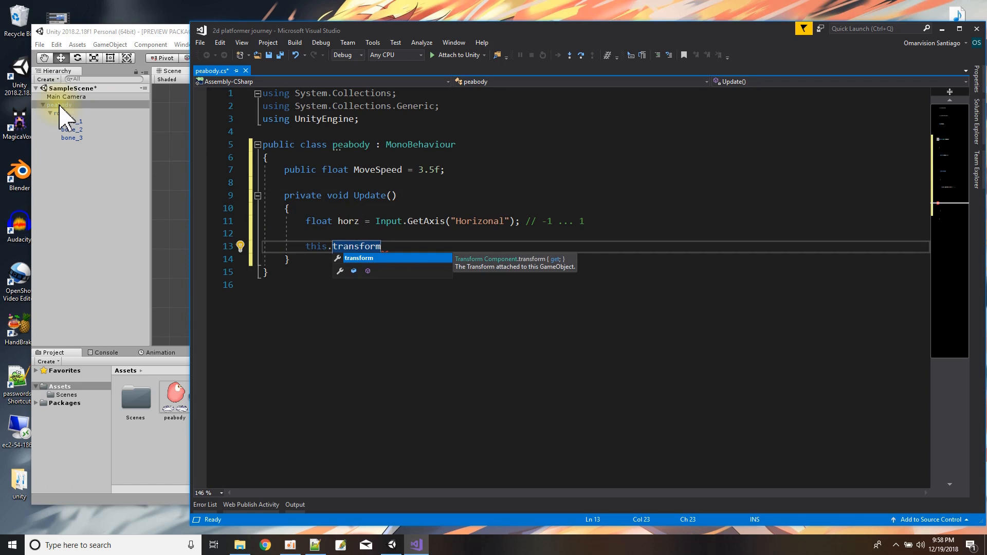
click(418, 249)
text(.Trans)
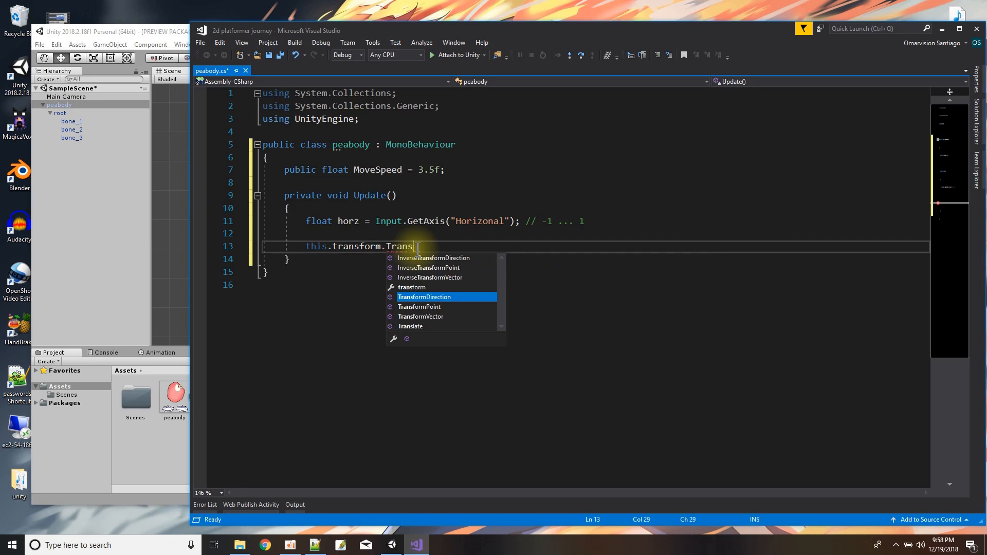
text(late()
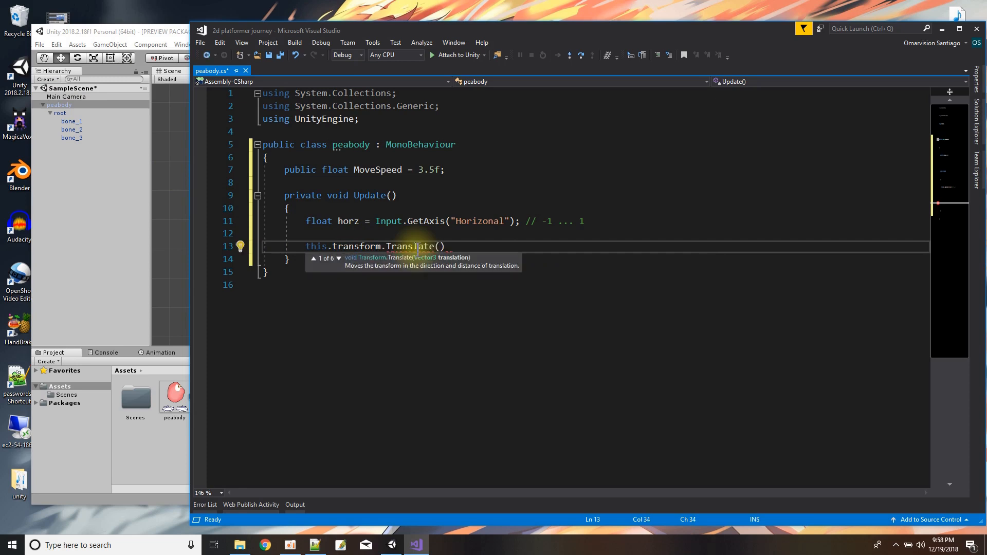
- Enter Vector3.right * horz * MoveSpeed as the argument of the Translate call
text(Vector3.right)
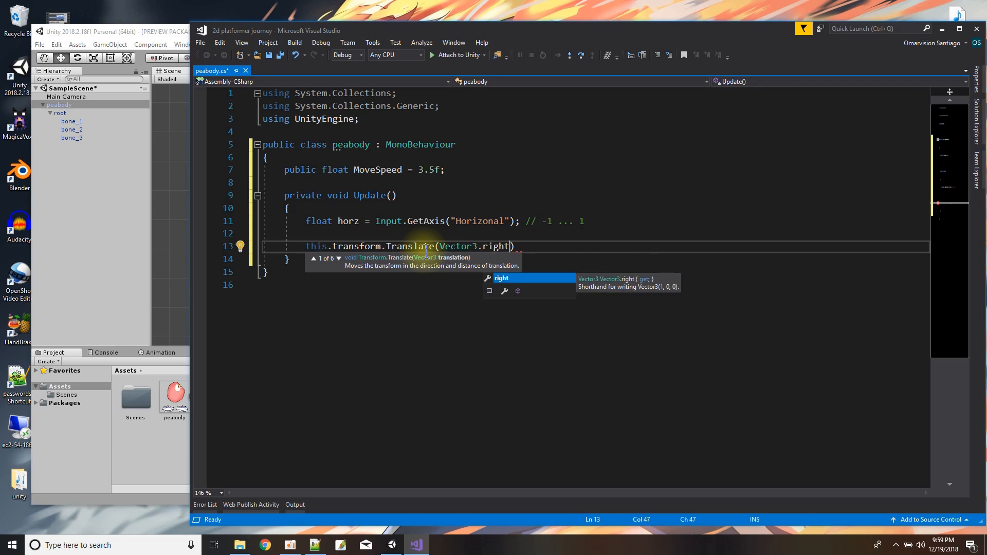
text( * )
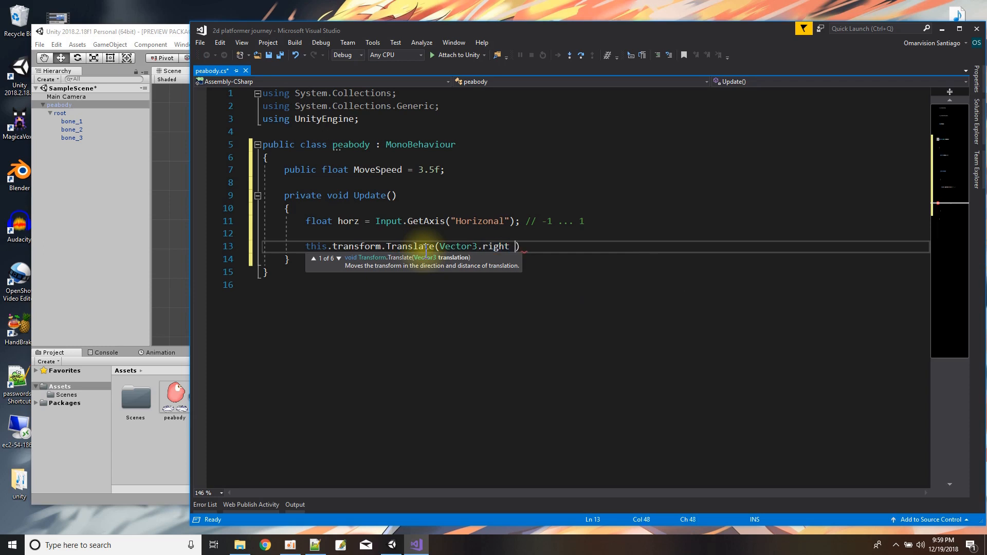
text(horz)
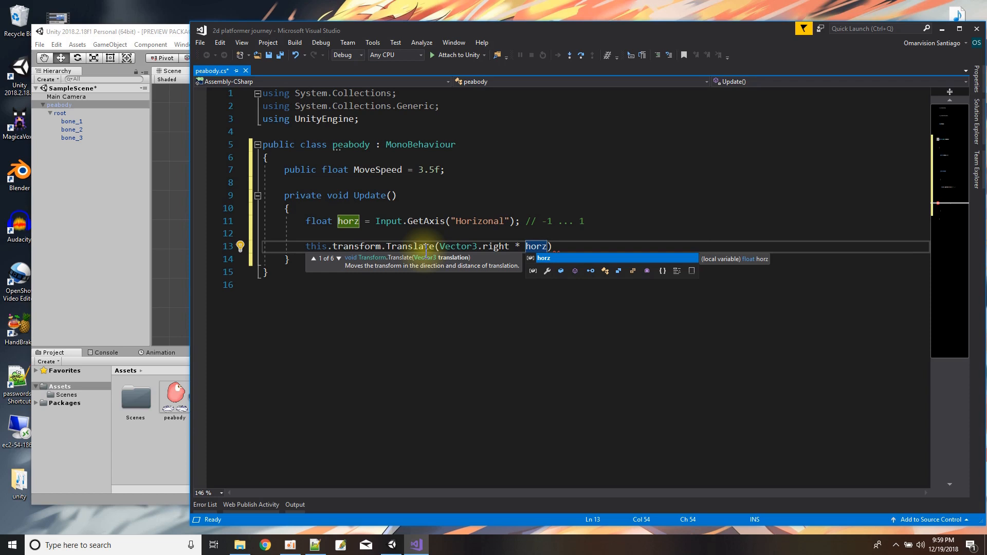
text(*)
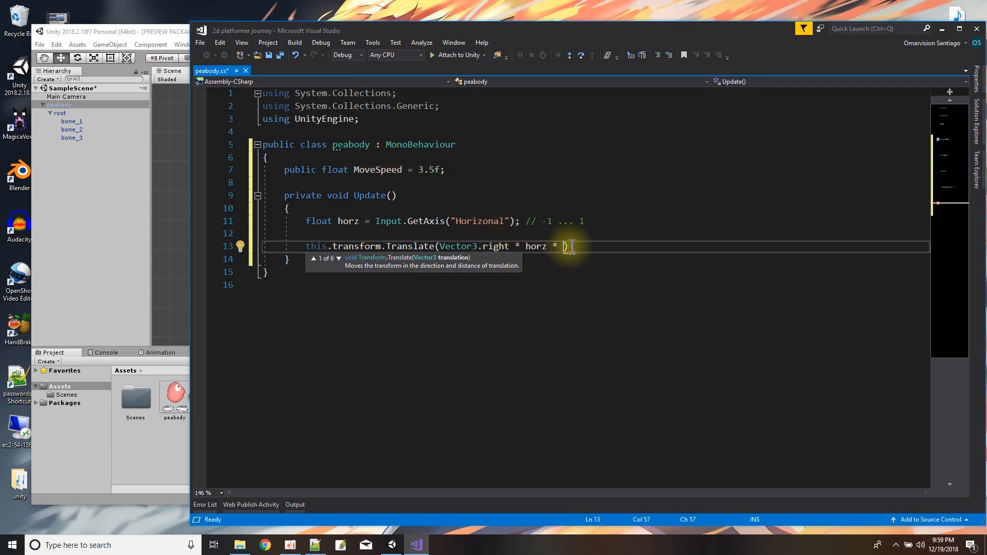
text(MOveSp)
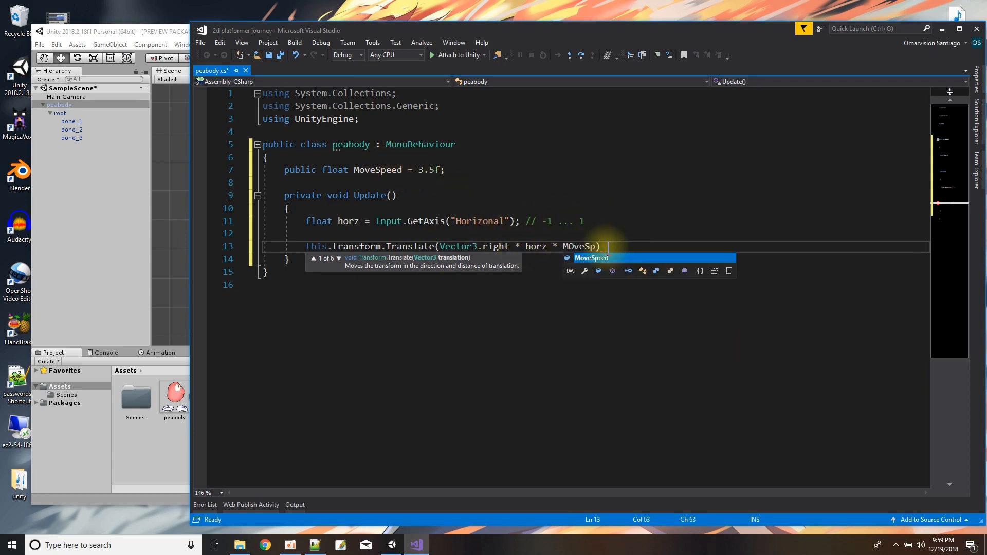
key(Tab)
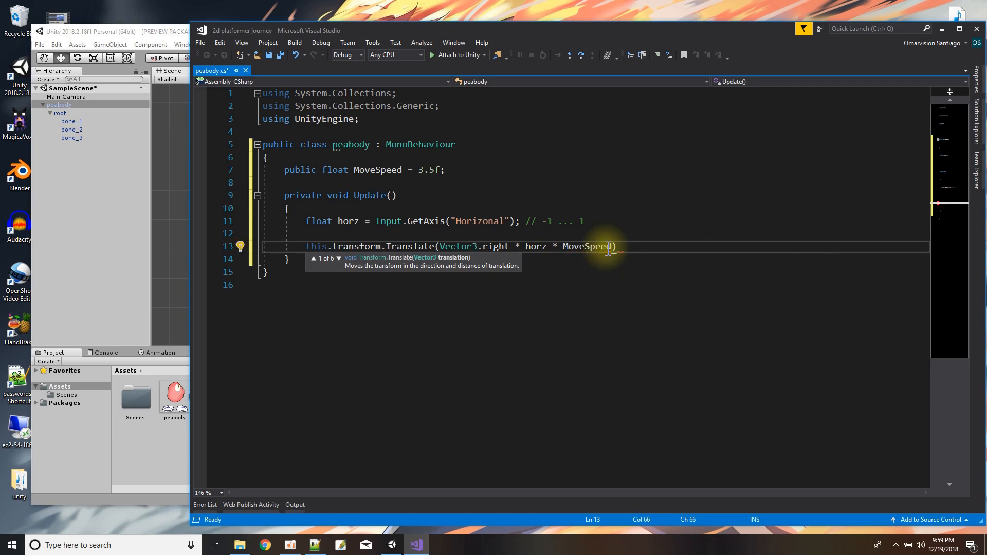
- Multiply the Translate argument by Time.deltaTime, end the statement with a semicolon and save the script
text(* Time.)
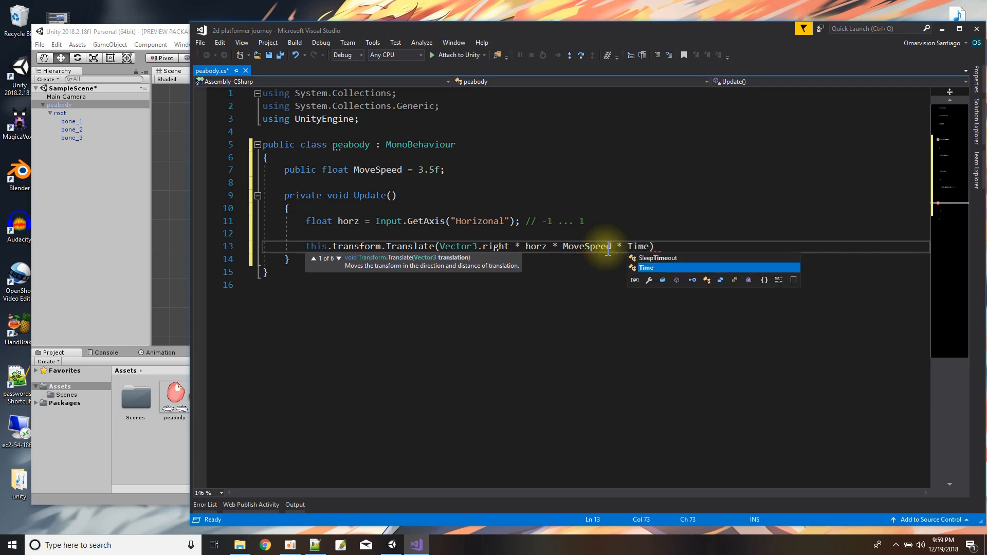
text(deltaTome)
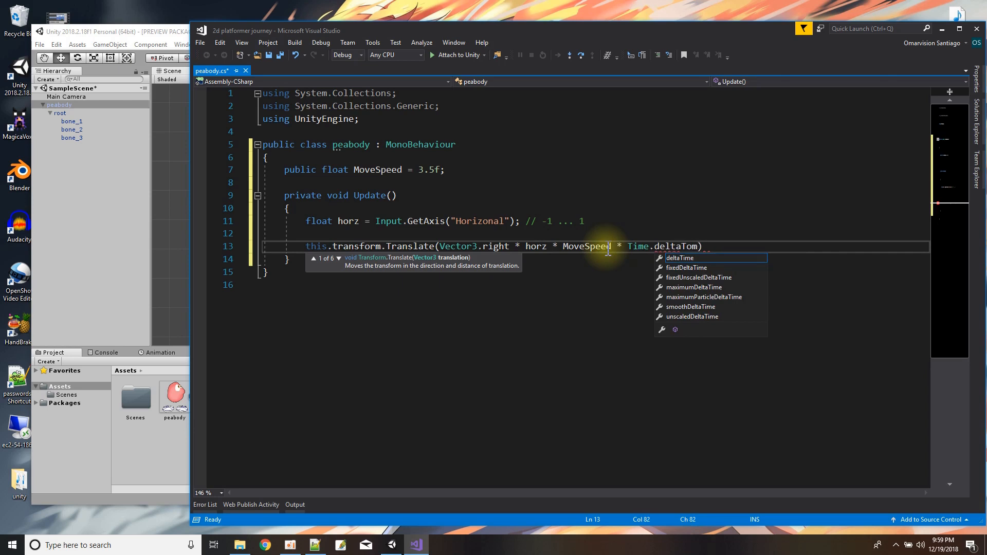
key(BackSpace)
key(BackSpace)
key(BackSpace)
text(ime))
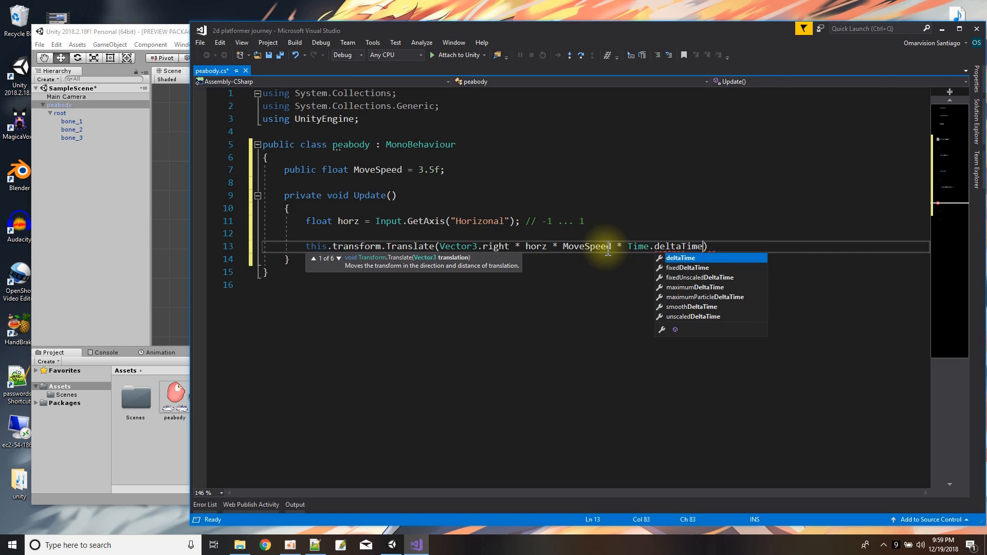
text(;)
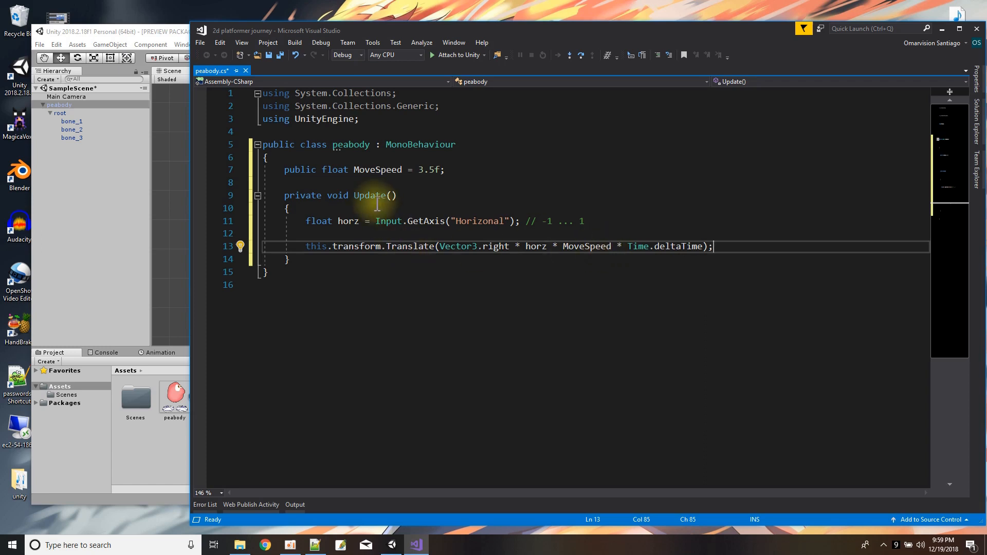
click(281, 55)
- Switch to Unity, run the game to test the script, and stop it
click(126, 31)
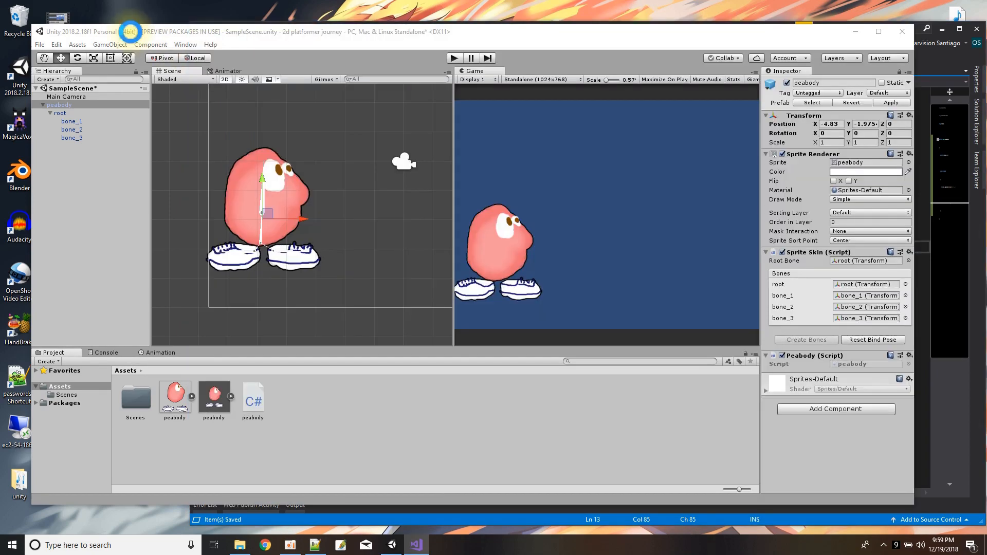
click(454, 58)
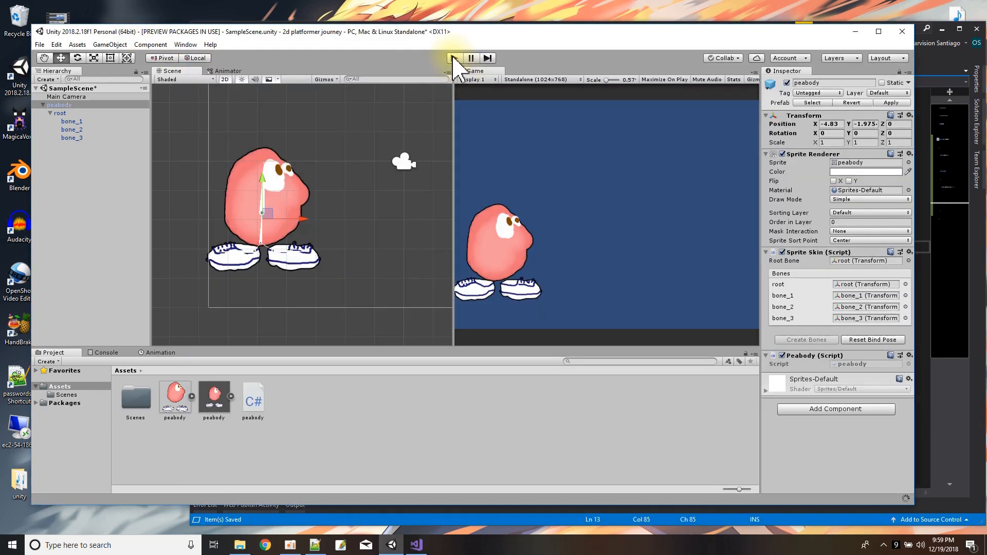
click(454, 58)
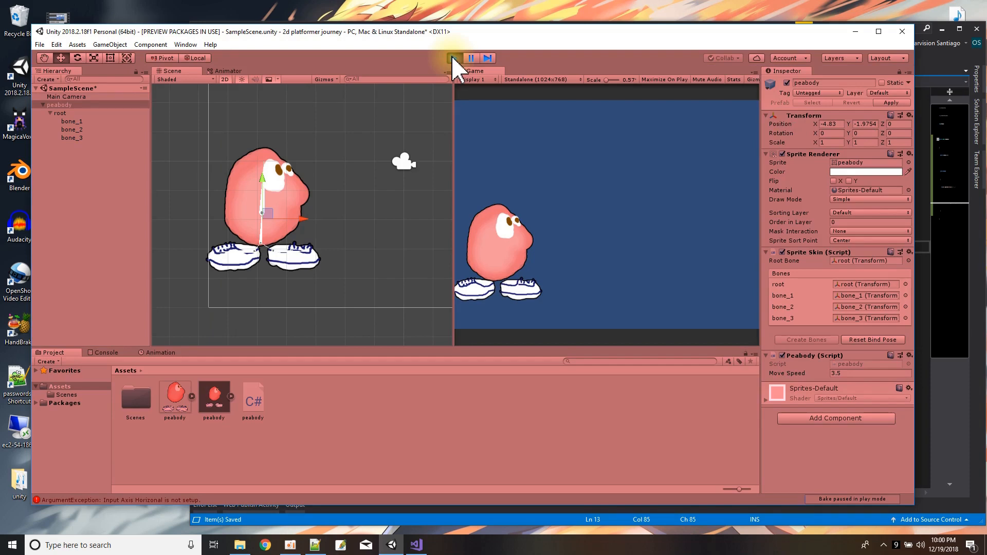
click(454, 58)
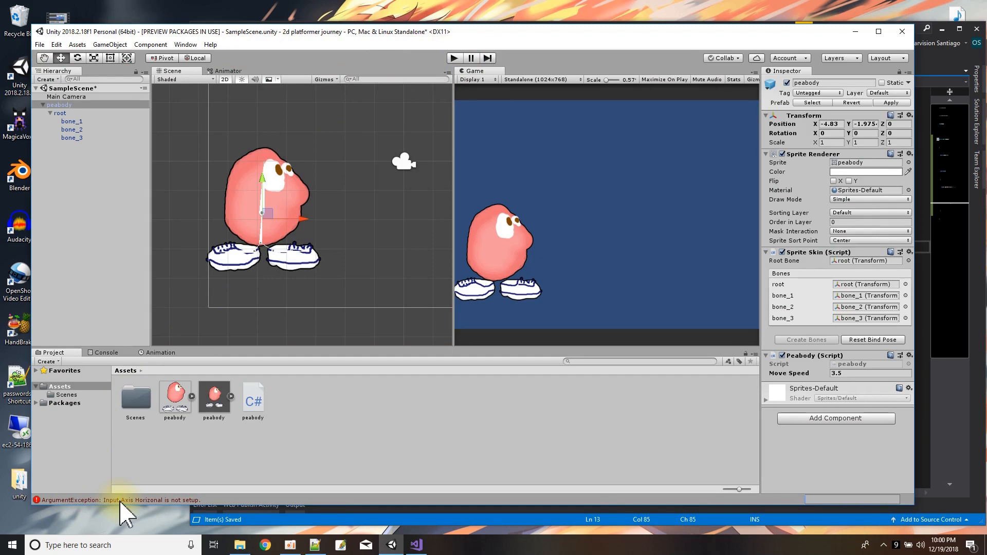
- Open the script line behind the input axis exception and examine the axis name passed to Input.GetAxis
double_click(145, 501)
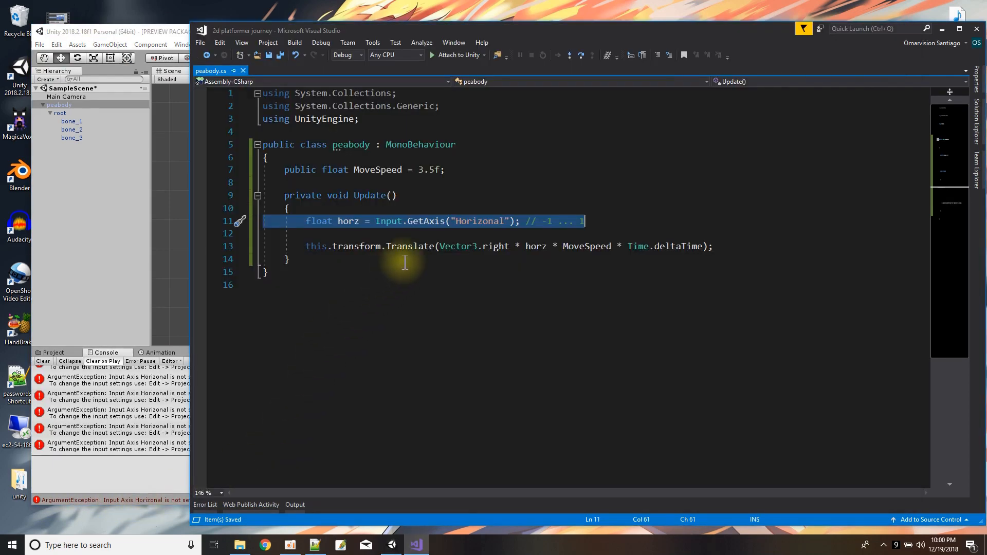
click(419, 235)
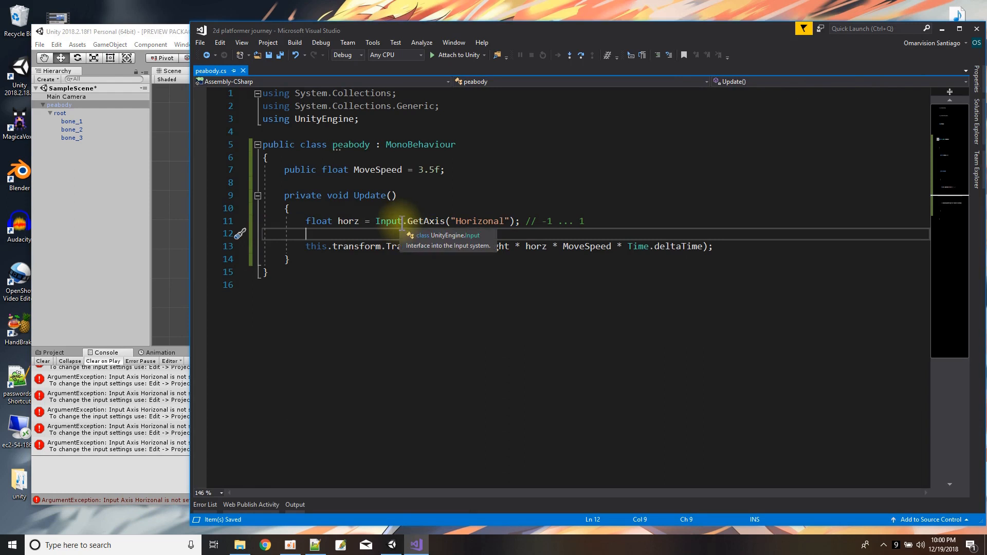
click(493, 220)
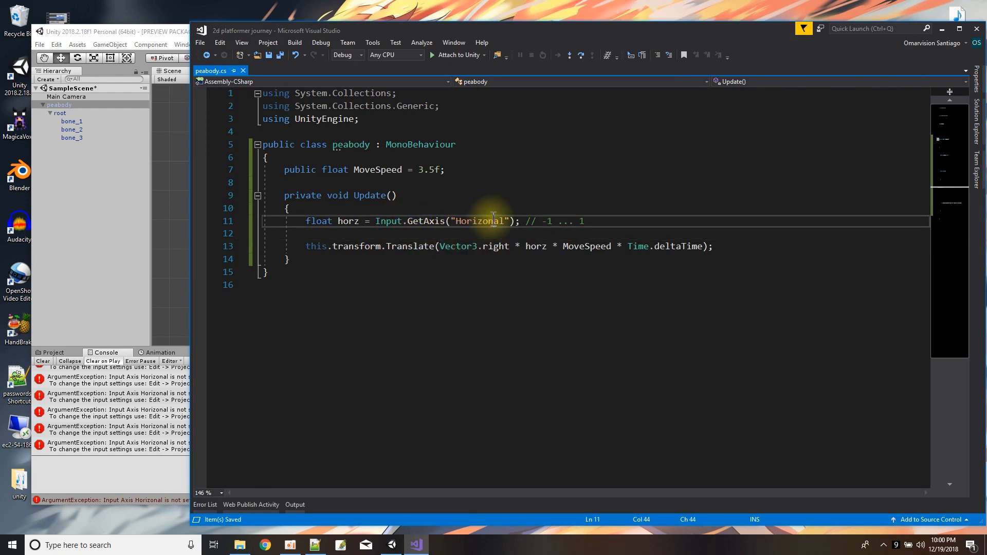
- Switch to Unity and copy the name of the first Horizontal axis from the project's Input settings
click(119, 26)
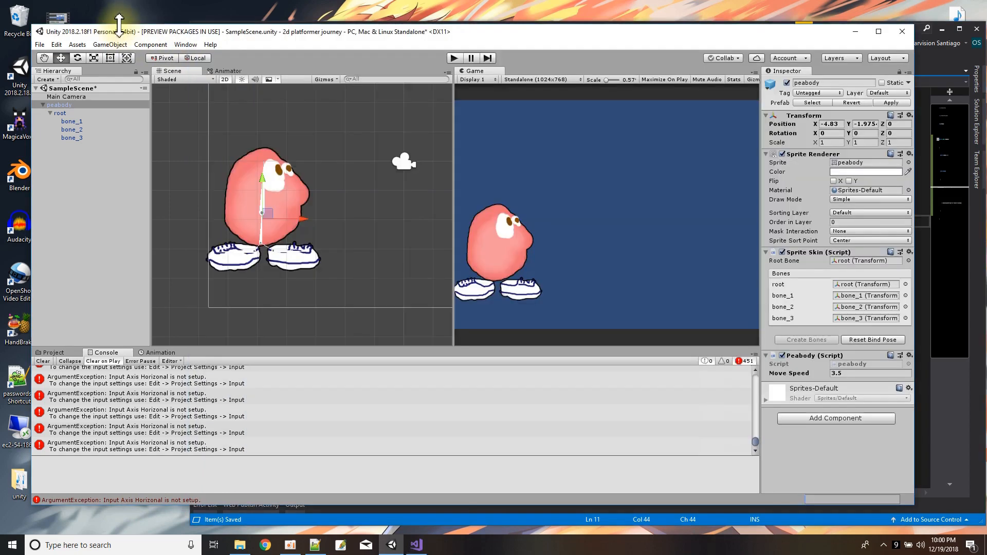
click(57, 45)
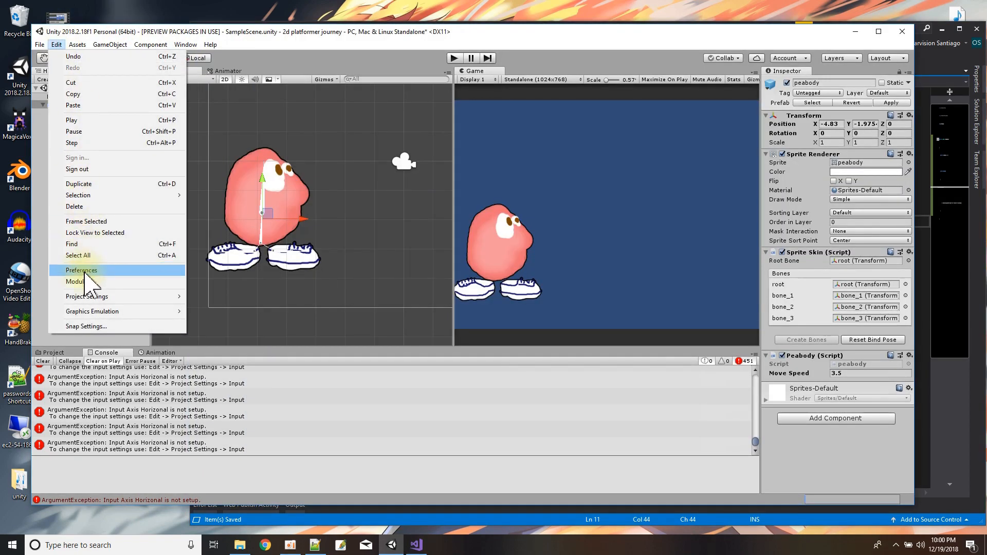
mouse_move(91, 298)
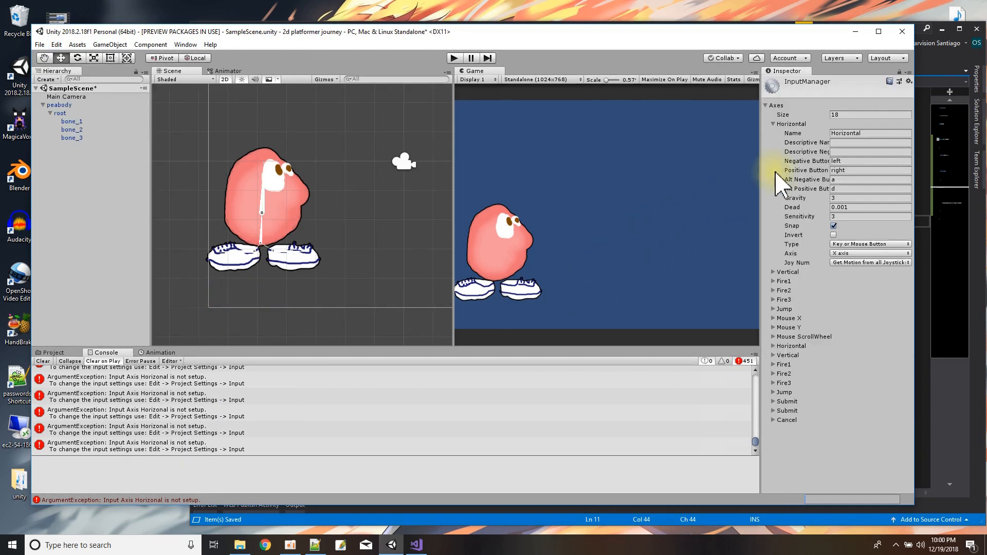
right_click(854, 133)
click(874, 152)
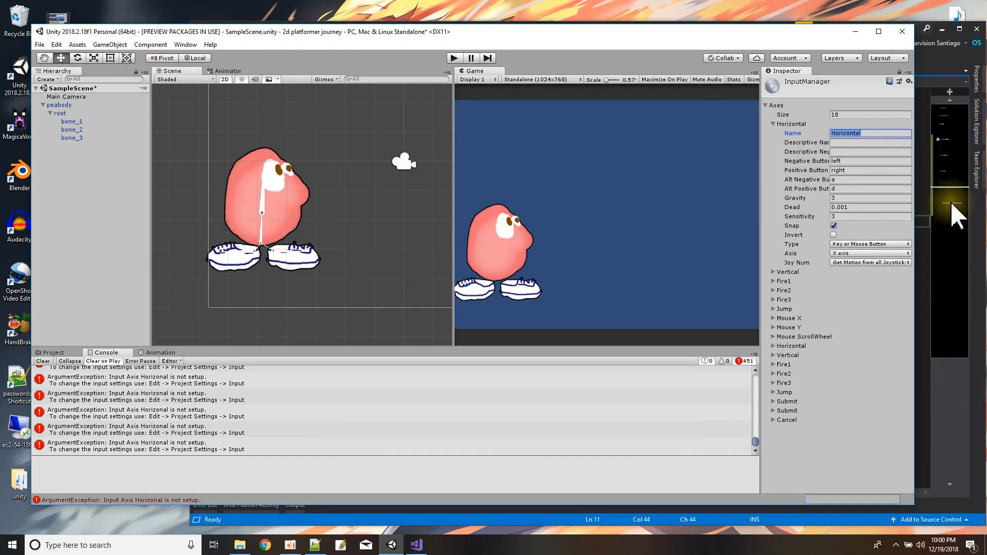
- Return to the script, replace the axis name in Input.GetAxis with the copied name Horizontal, and save the script
click(946, 186)
double_click(480, 222)
right_click(481, 222)
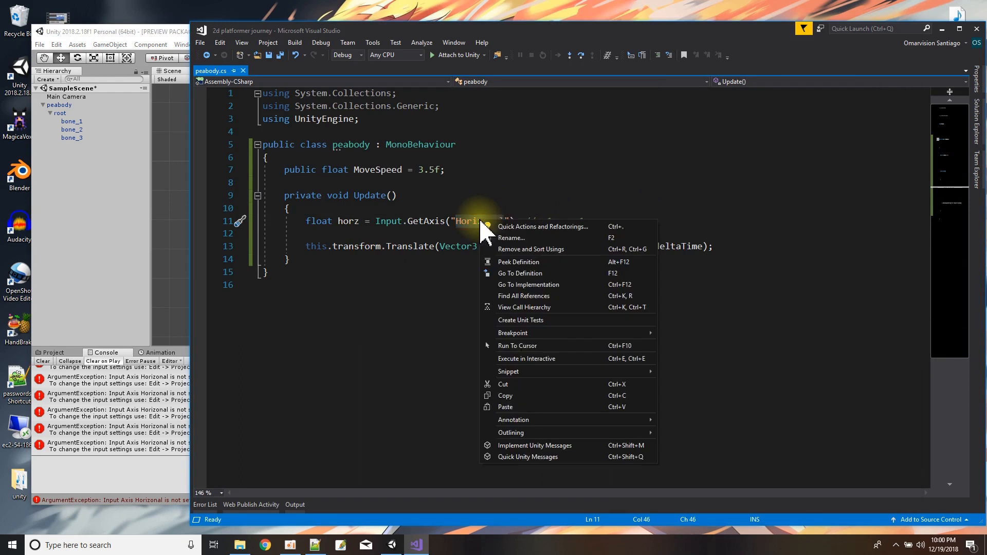
click(522, 407)
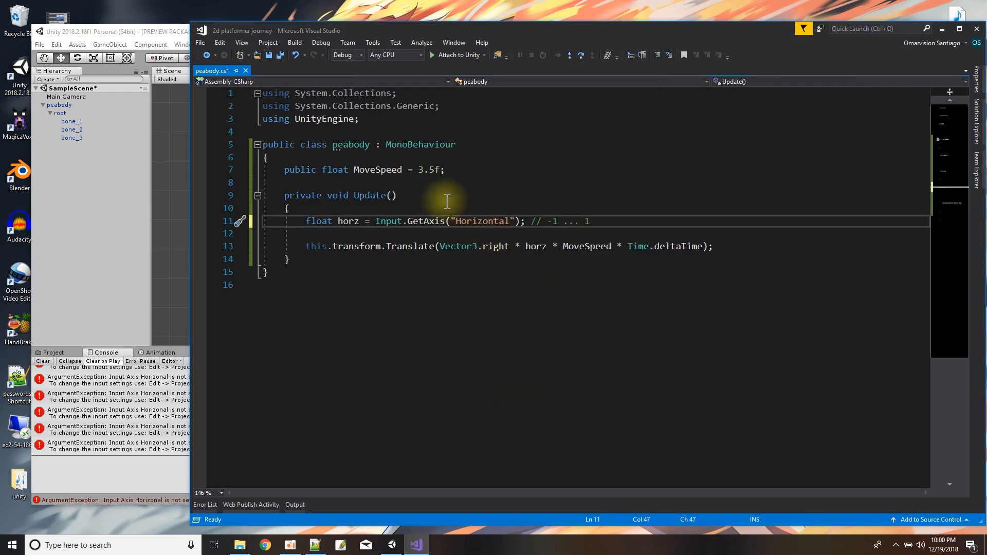
- Switch to Unity, run the game, and test moving peabody to the right and back to the left
click(177, 32)
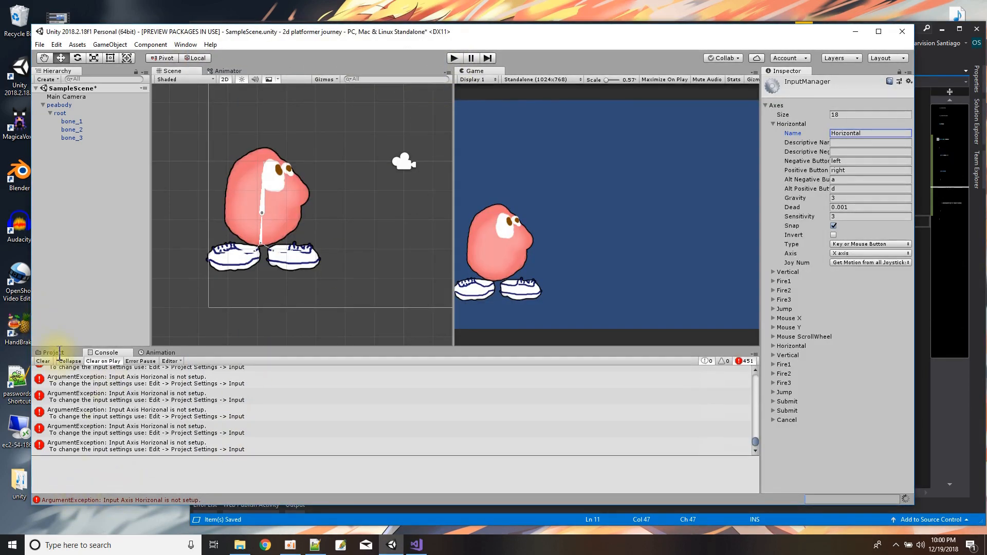
click(455, 59)
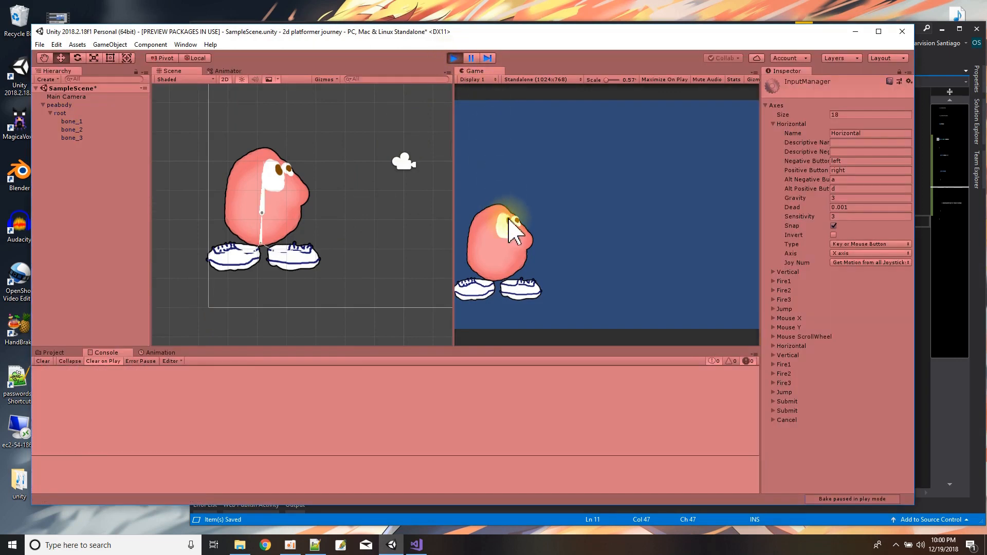
key(Right)
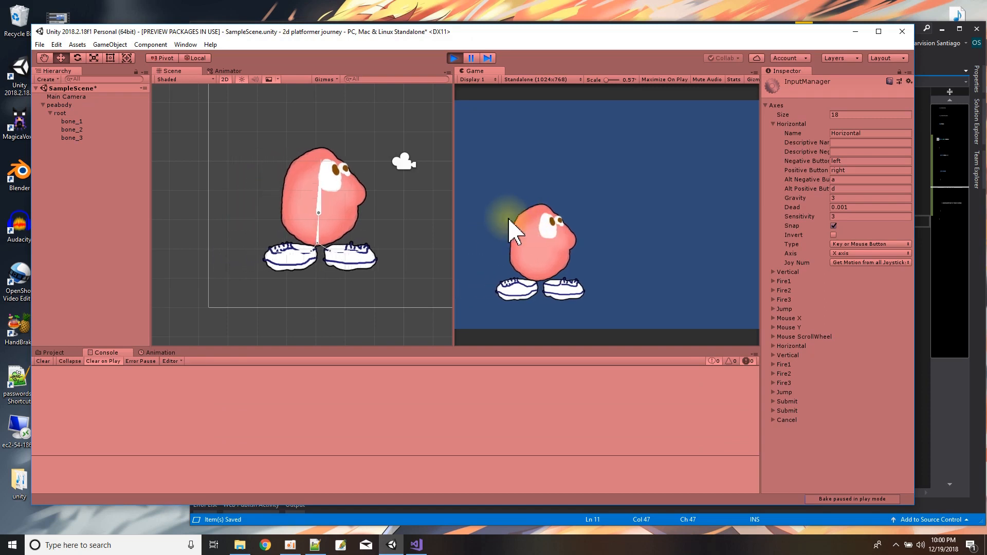
key(Left)
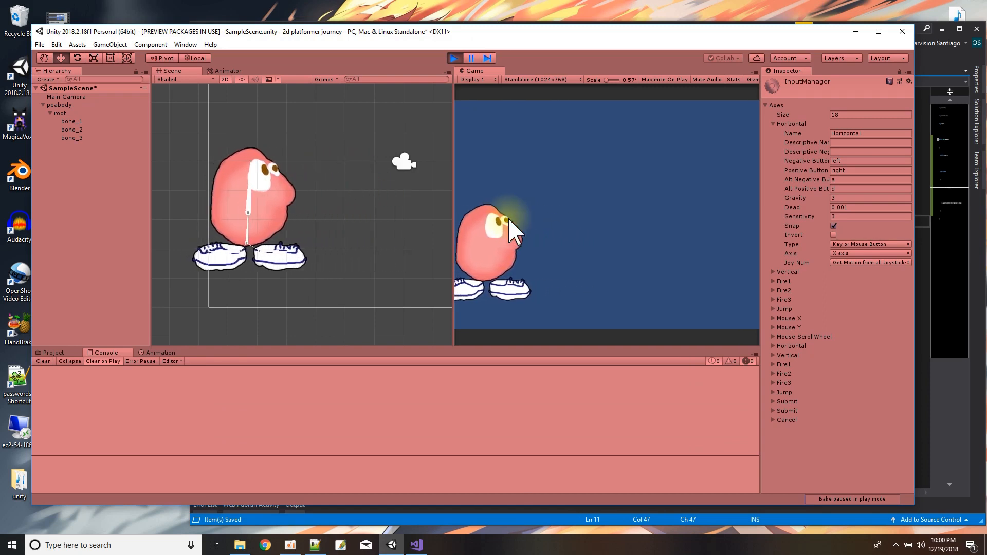
- Test moving peabody right and left again in the running game, and stop play mode
key(Right)
key(Left)
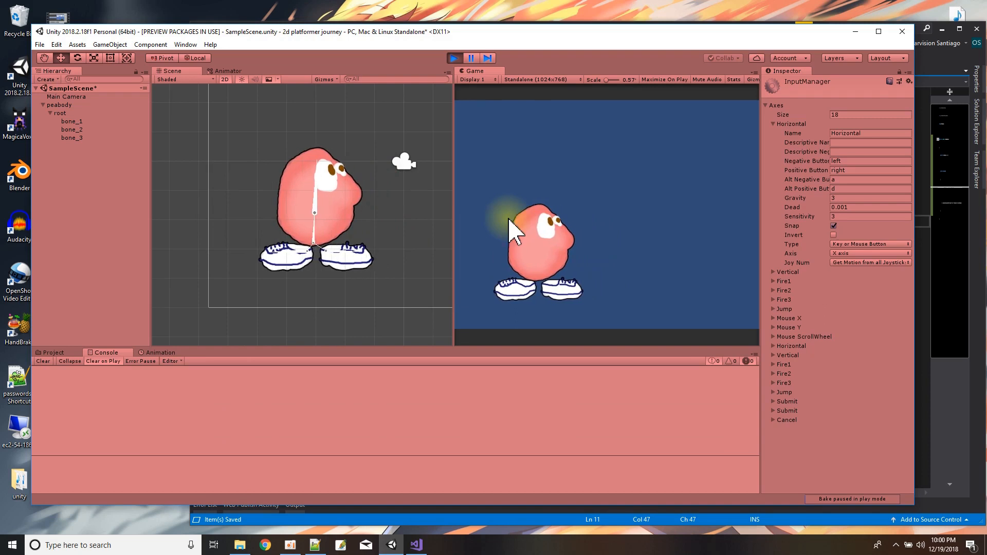
key(Right)
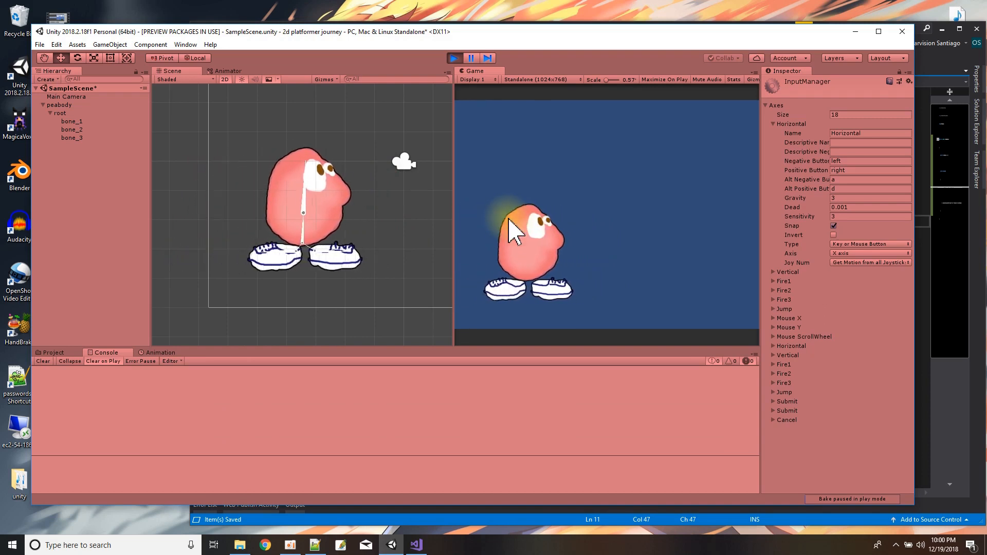
key(Left)
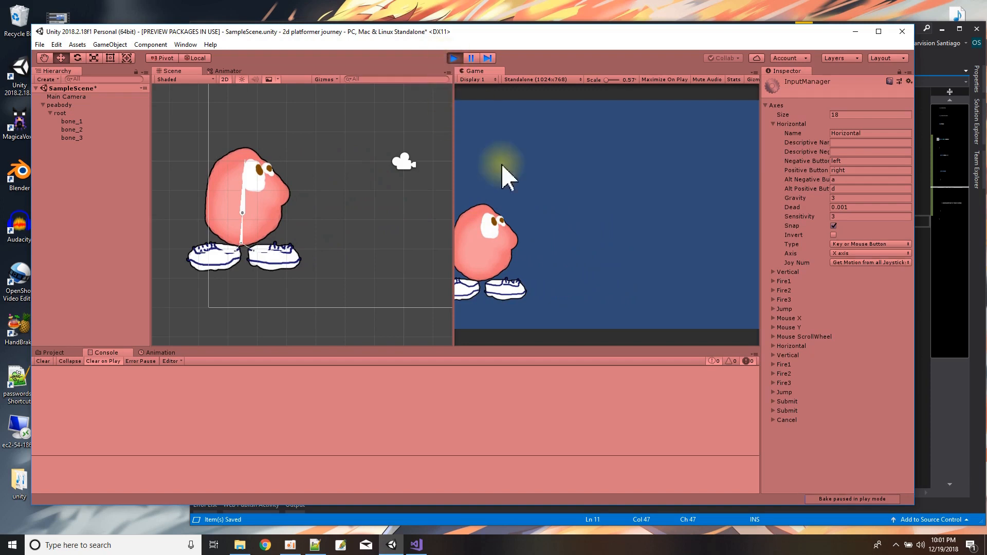
click(454, 58)
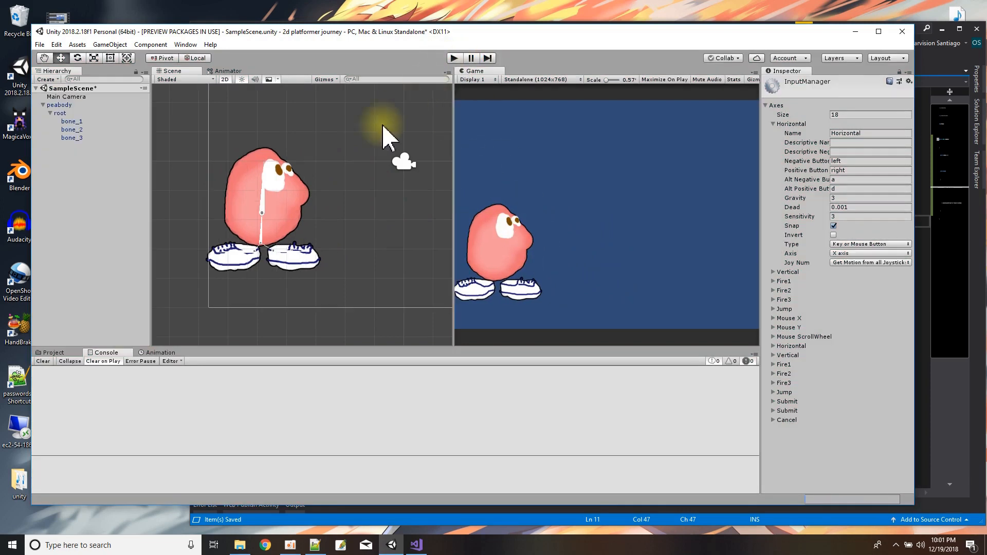
- Import ground.png from the desktop's unity folder into the project's Assets folder
scroll(336, 237, down, 3)
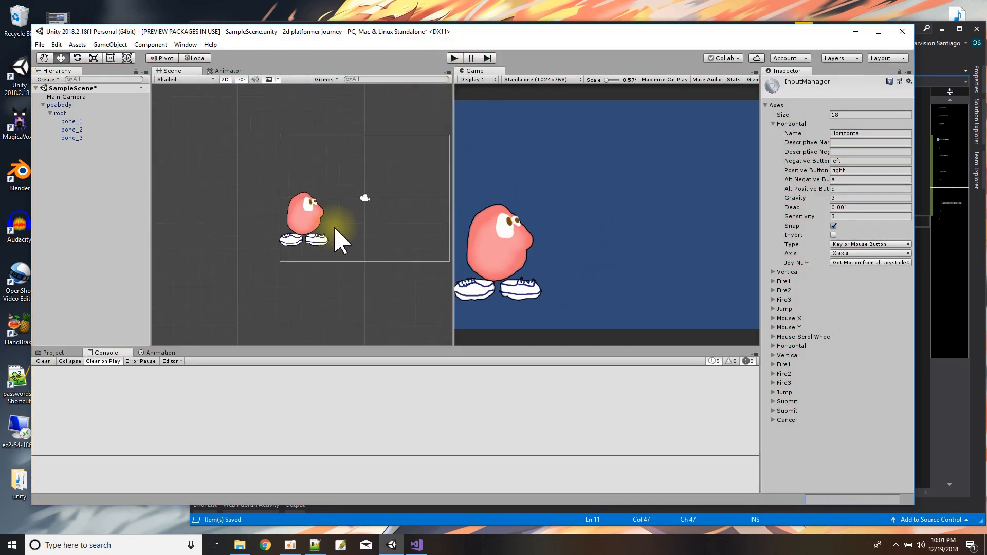
click(240, 546)
drag(548, 176, 213, 210)
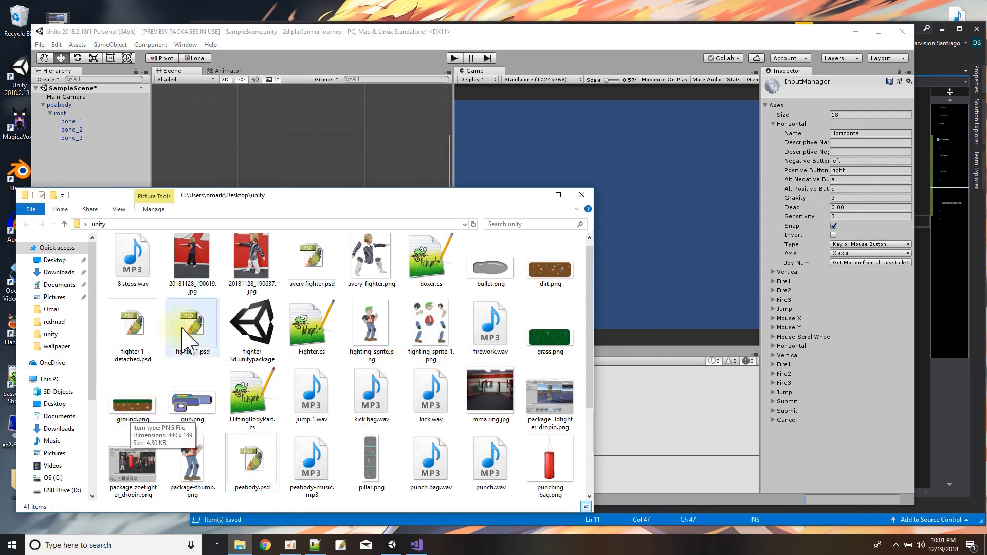
drag(259, 197, 685, 126)
click(564, 347)
drag(564, 347, 282, 406)
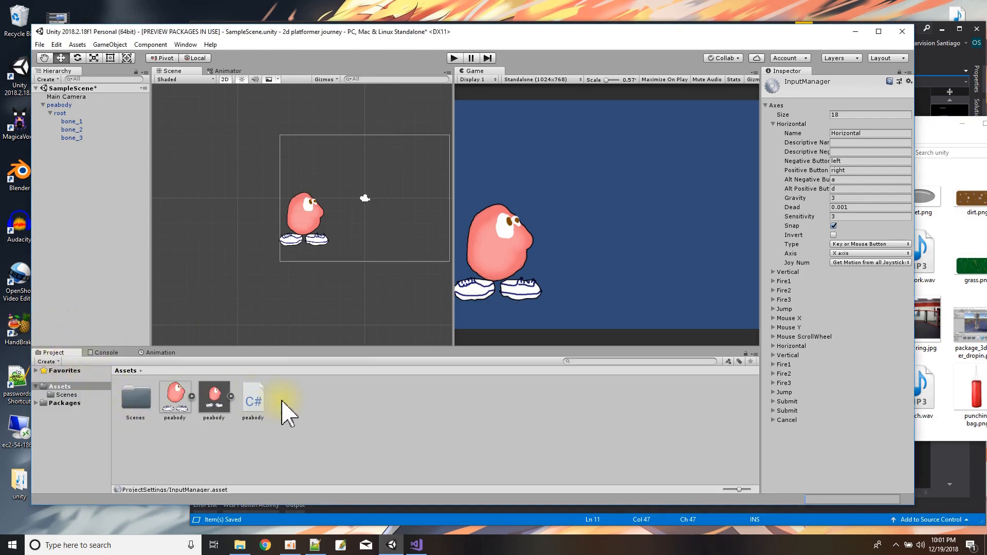
click(920, 135)
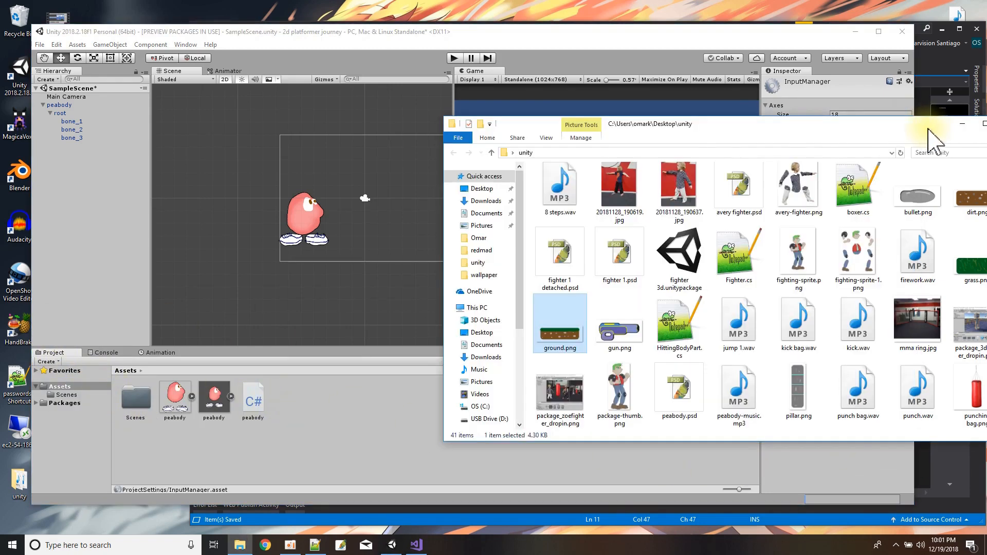
drag(560, 335, 347, 373)
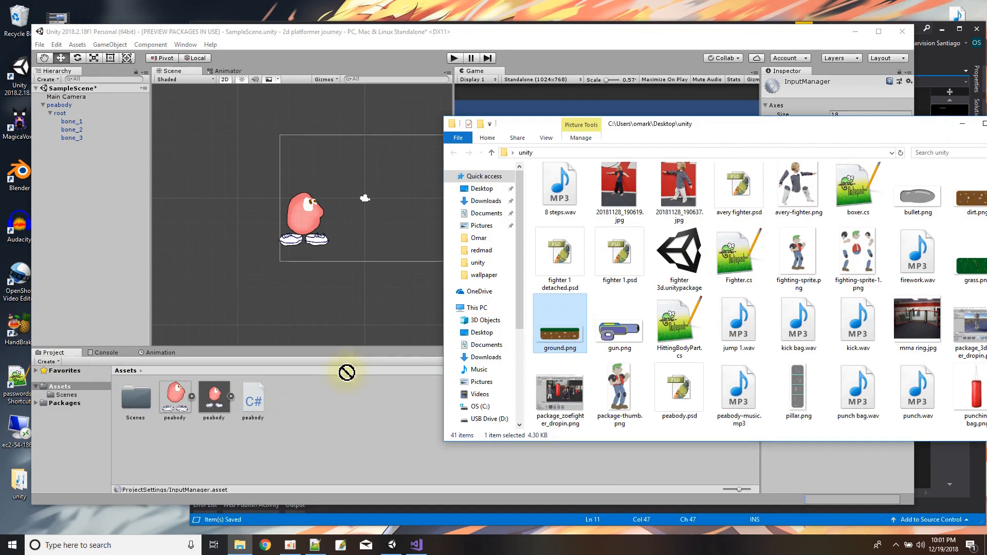
drag(292, 418, 299, 422)
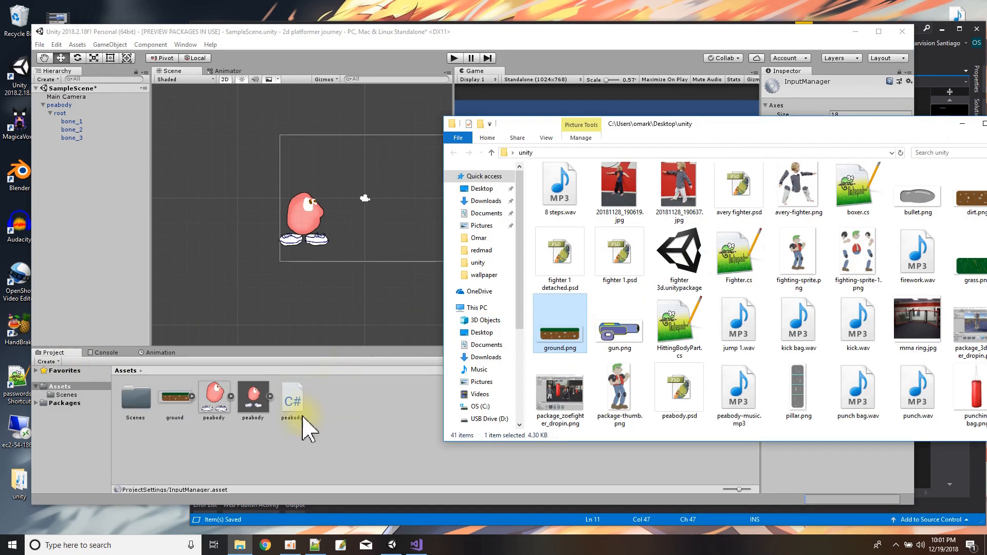
- Check the peabody prefab, peabody image and ground image, and create a folder named Sprite in Assets
click(251, 403)
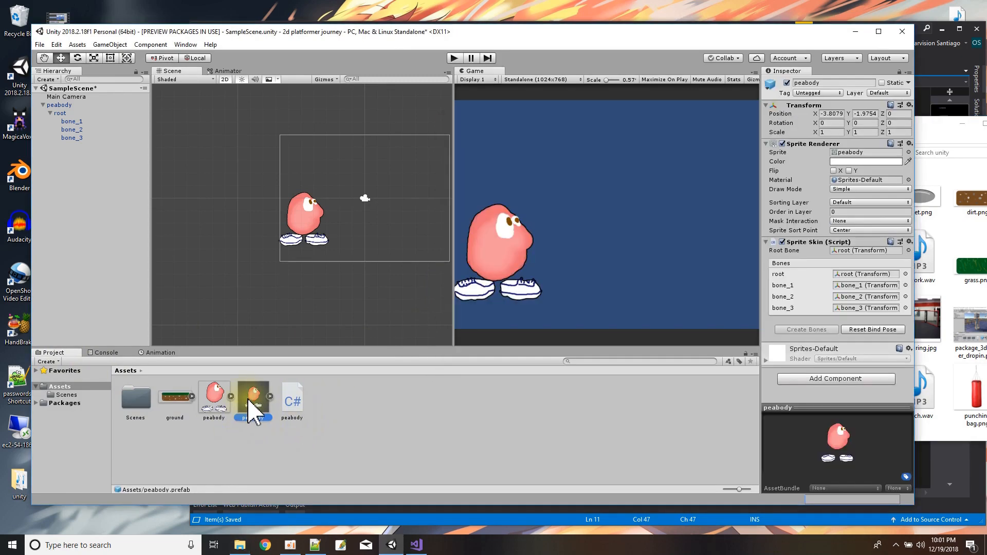
click(216, 411)
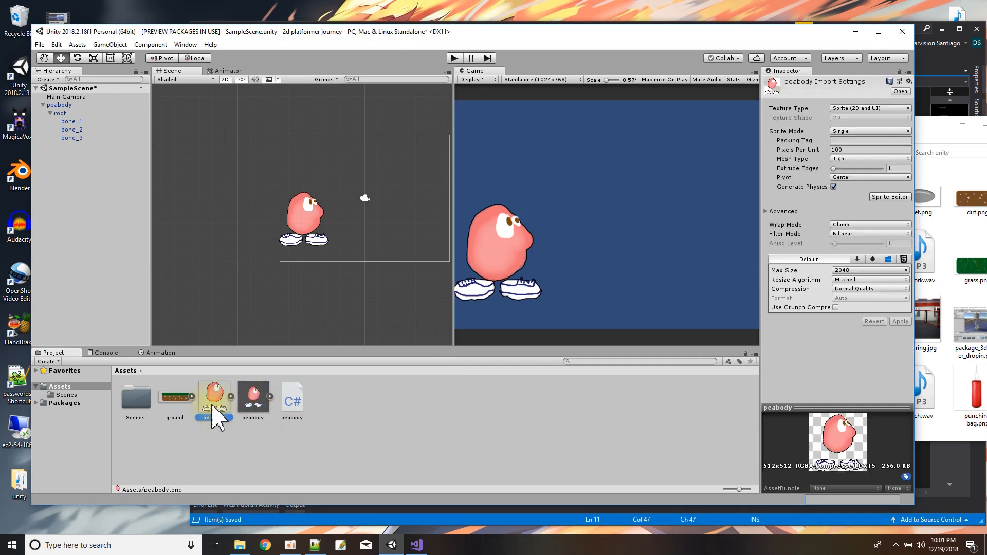
click(180, 399)
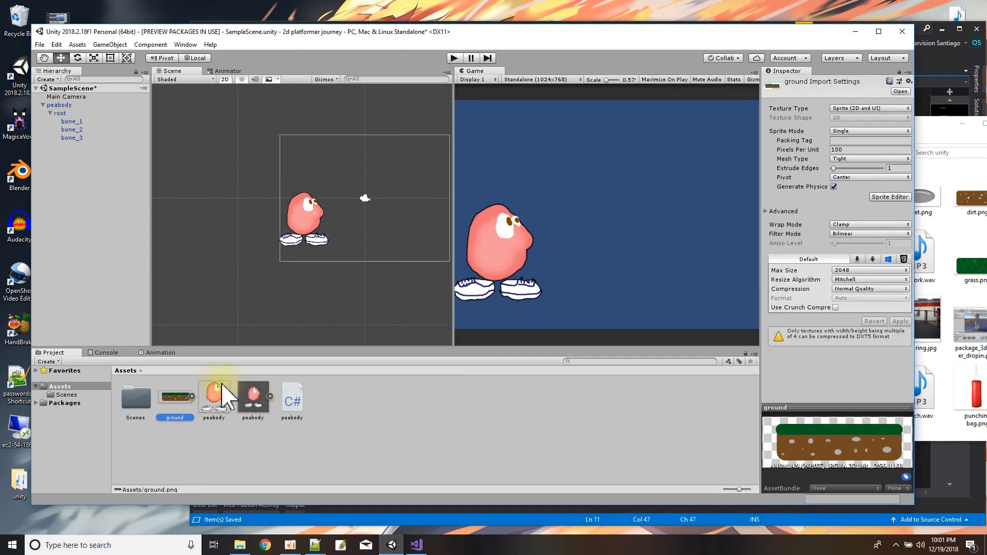
right_click(343, 415)
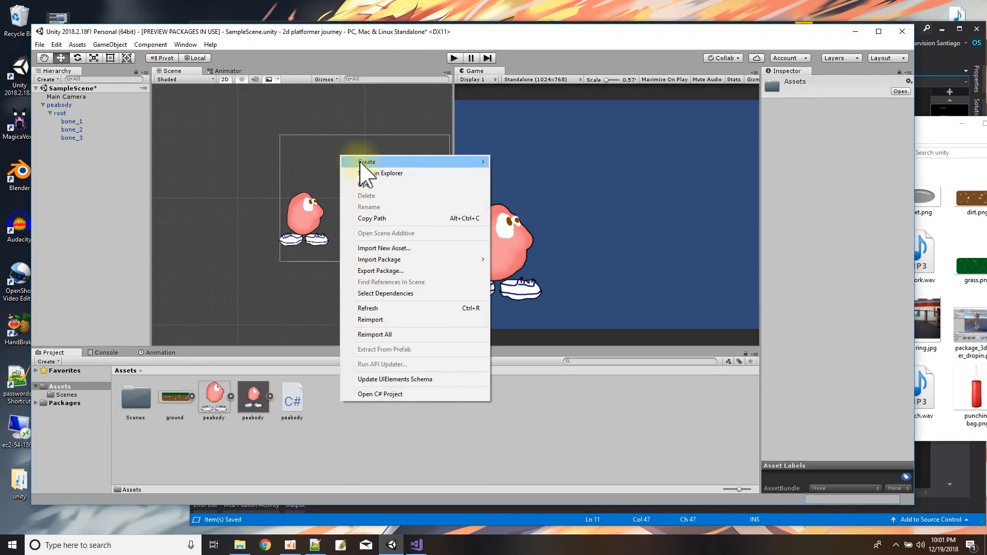
mouse_move(366, 164)
click(515, 162)
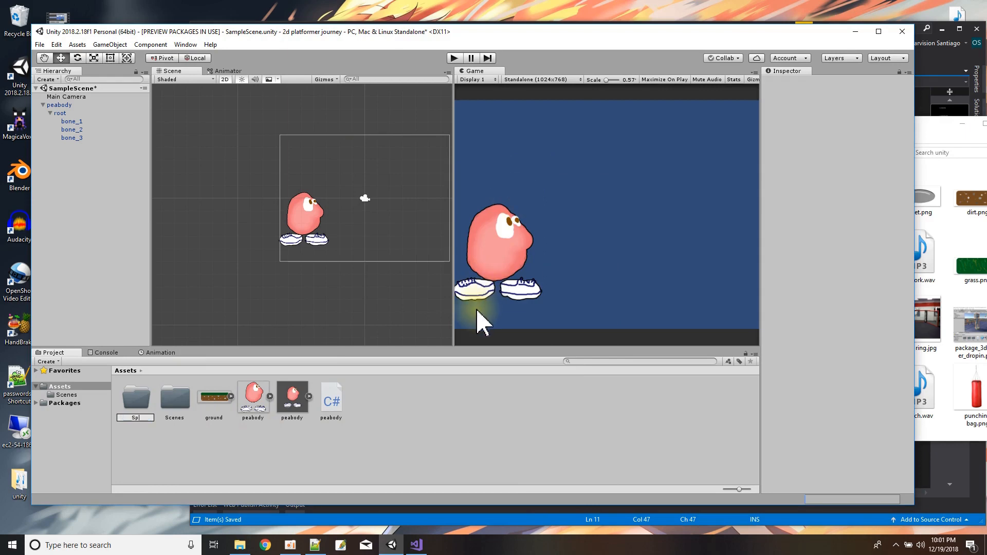
key(Return)
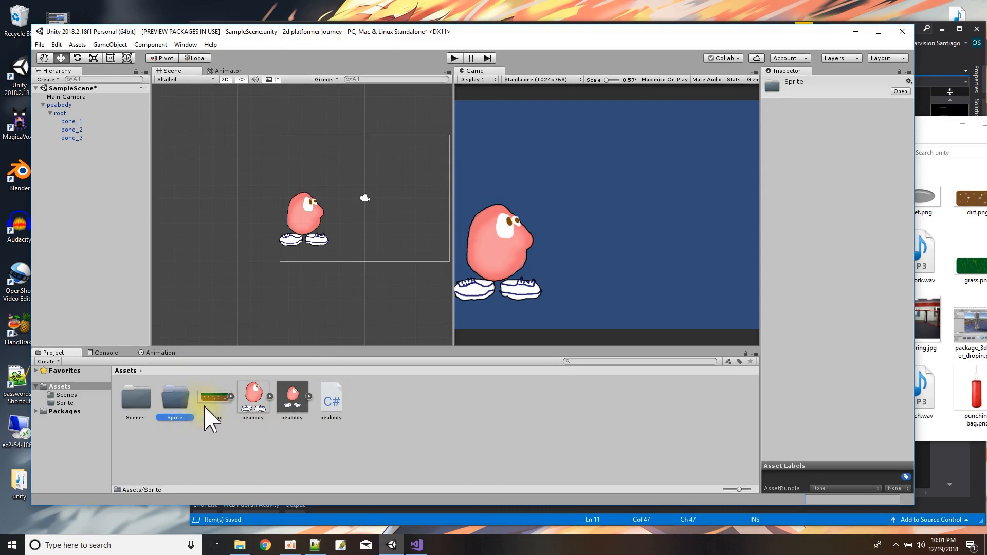
- Move the peabody and ground images into the Sprite folder
click(252, 401)
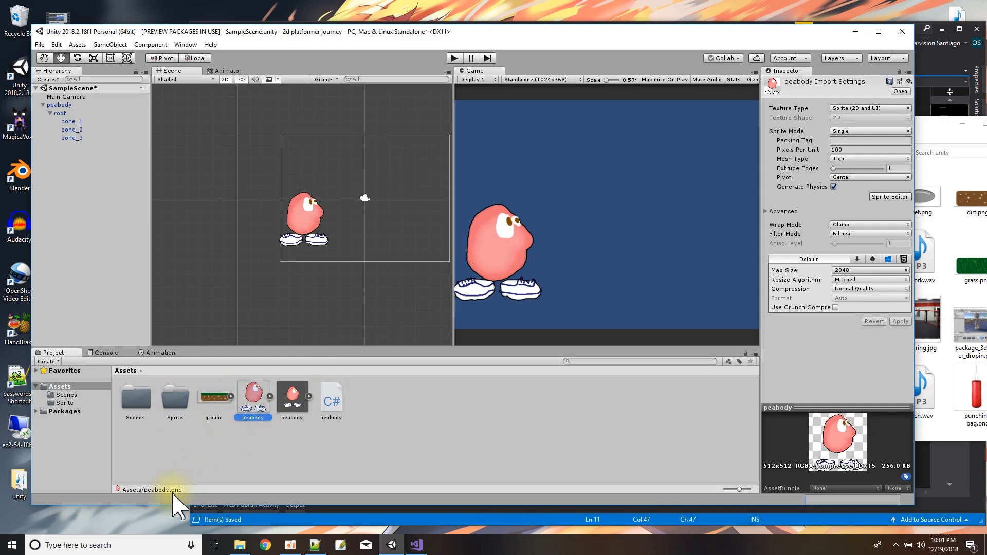
drag(249, 406, 177, 409)
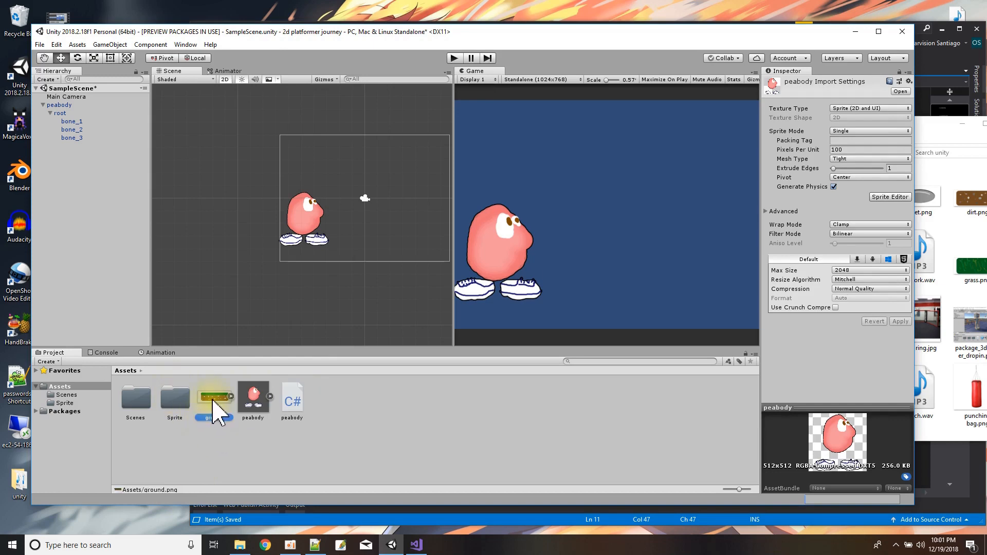
drag(215, 409, 180, 409)
- Place the ground sprite from the Sprite folder in the scene beneath peabody, at about X -4.84, Y -4.53
double_click(167, 404)
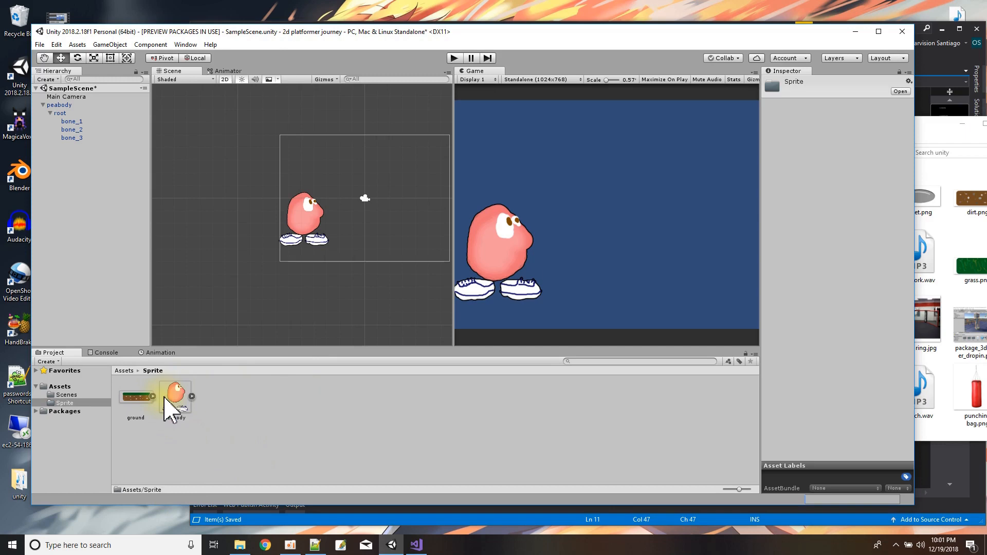
drag(148, 395, 304, 264)
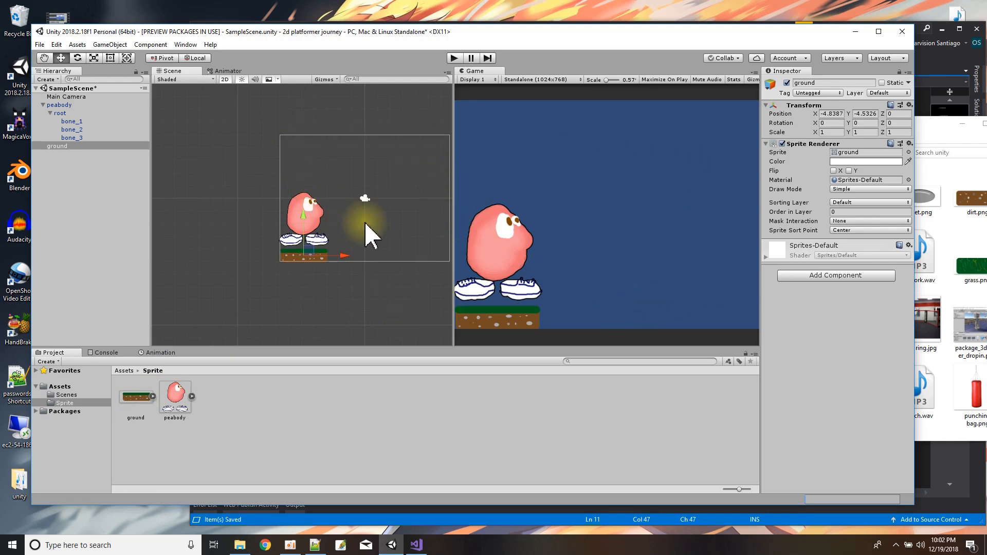
middle_drag(369, 221, 324, 228)
- Scale peabody down uniformly to about 0.296 in the scene and apply the change to its prefab
click(60, 105)
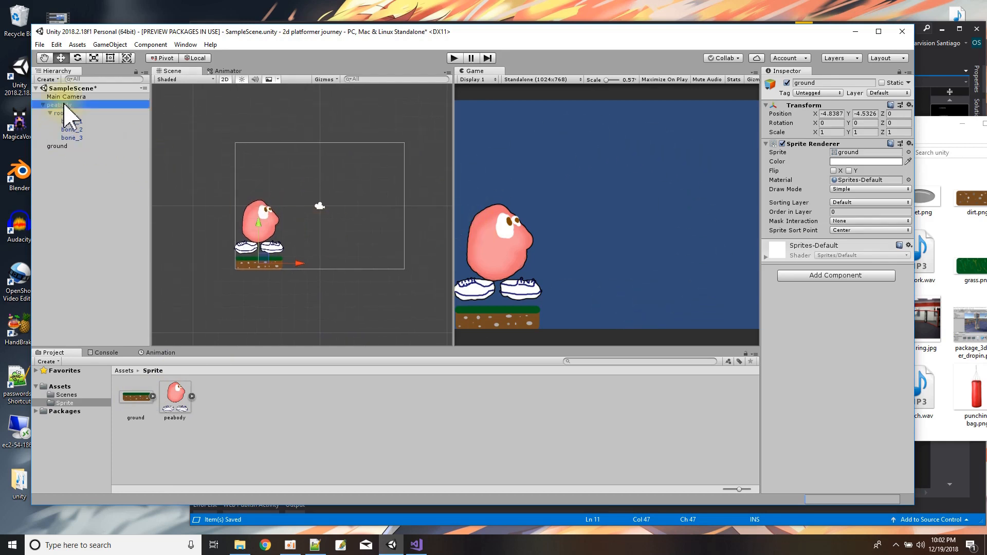
click(94, 58)
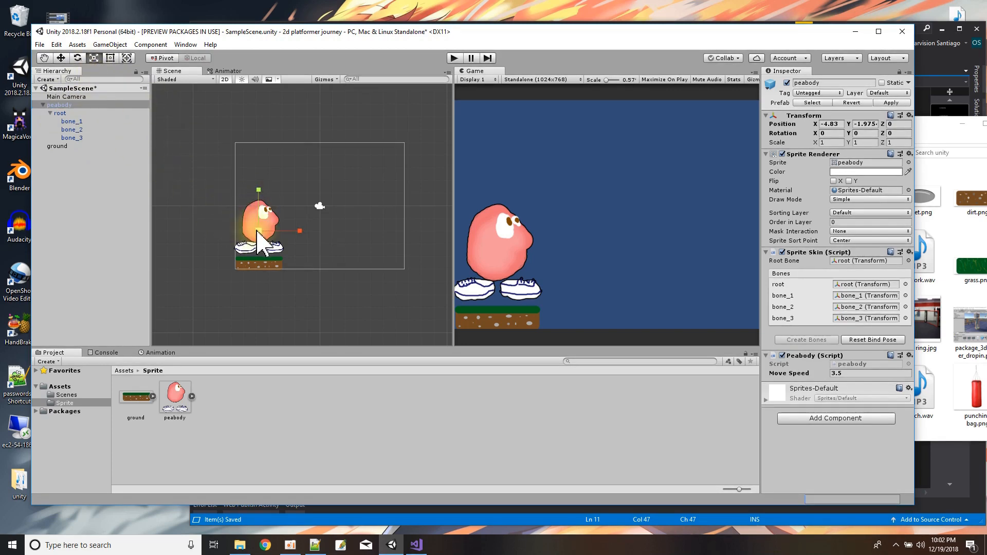
drag(258, 232, 221, 241)
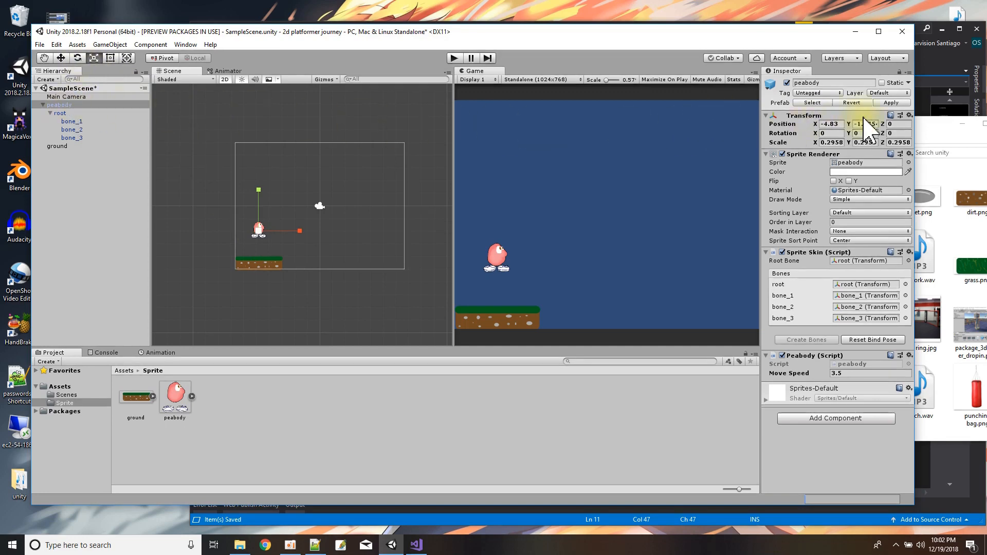
click(891, 103)
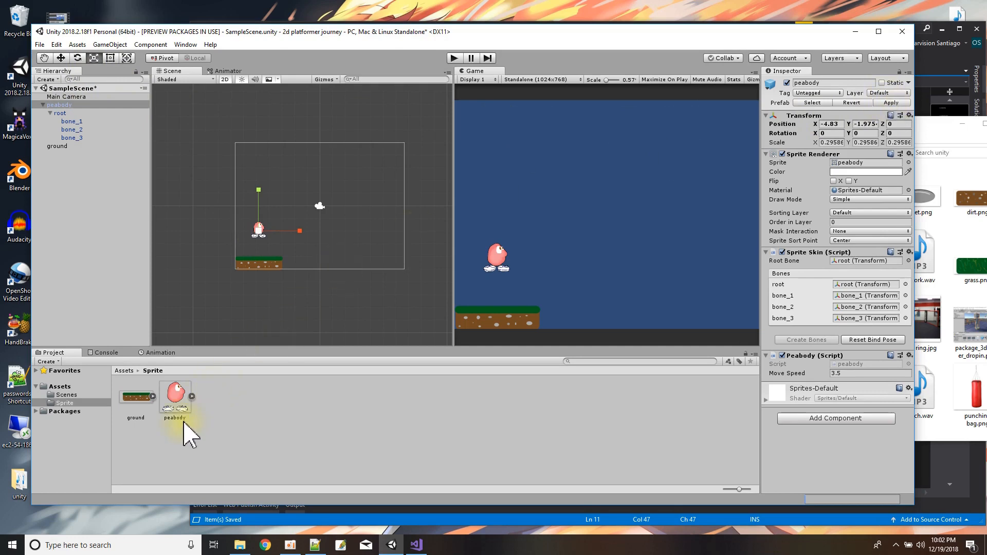
- Check the scale of the peabody prefab in Assets, and apply the scene peabody's settings to the prefab again
click(59, 387)
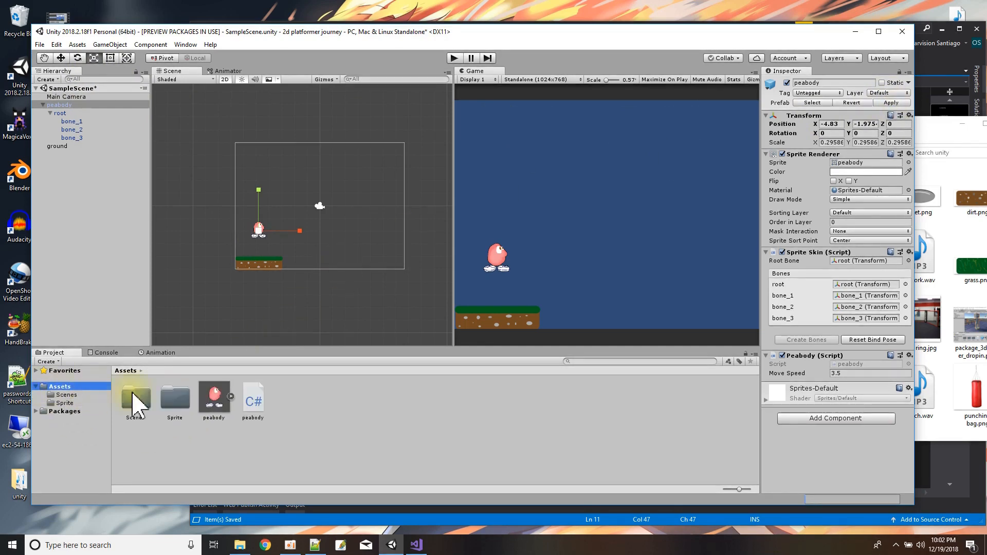
click(215, 401)
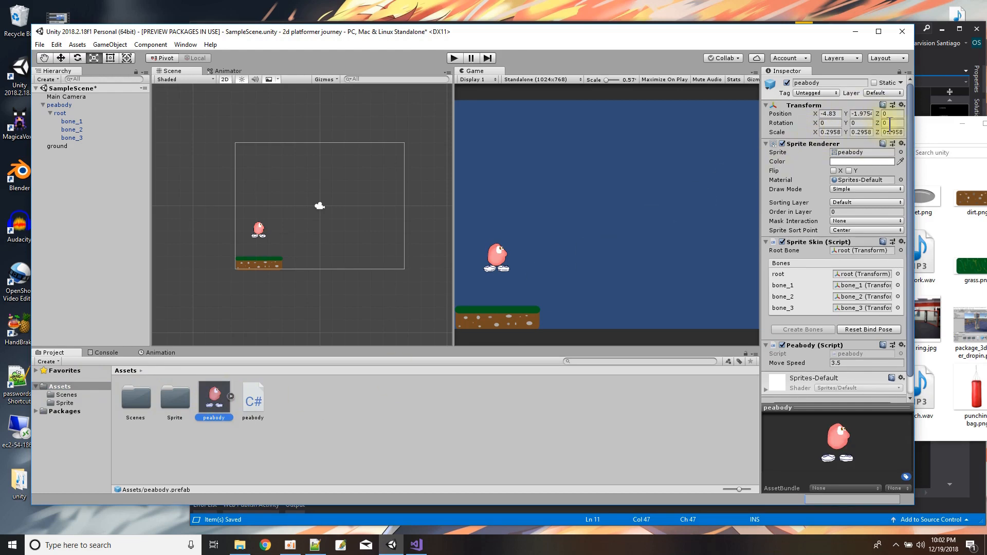
click(58, 106)
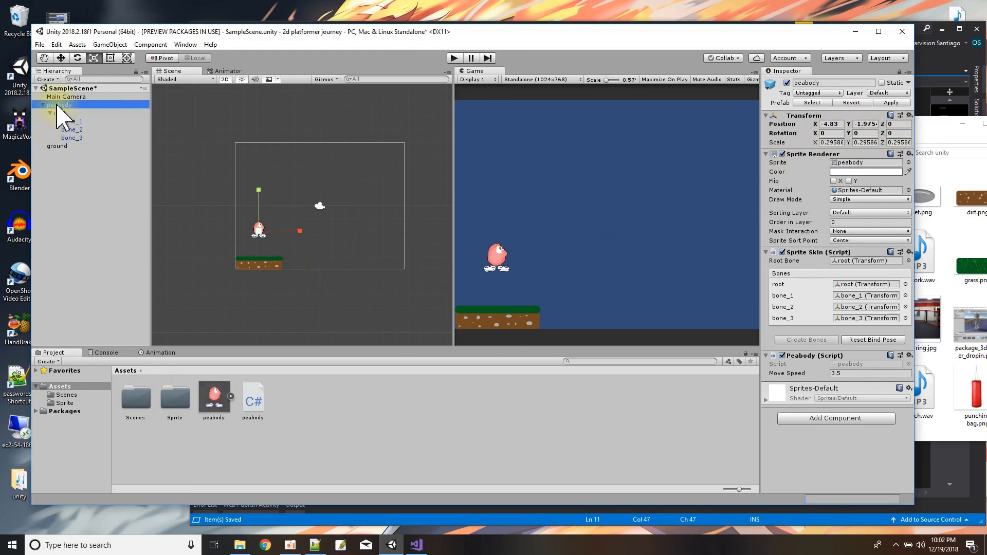
click(892, 103)
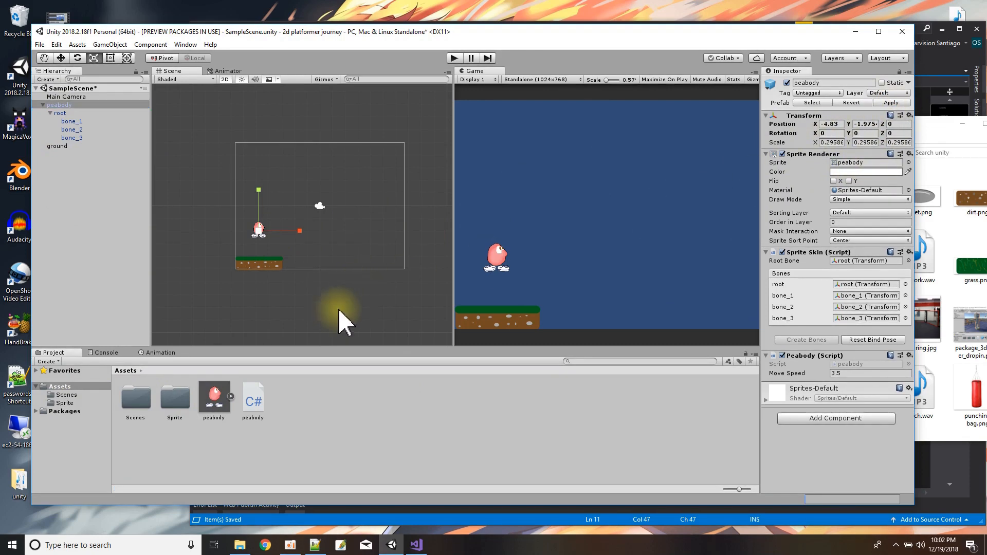
- Examine the scaled peabody up close in the scene and save SampleScene
scroll(264, 231, up, 5)
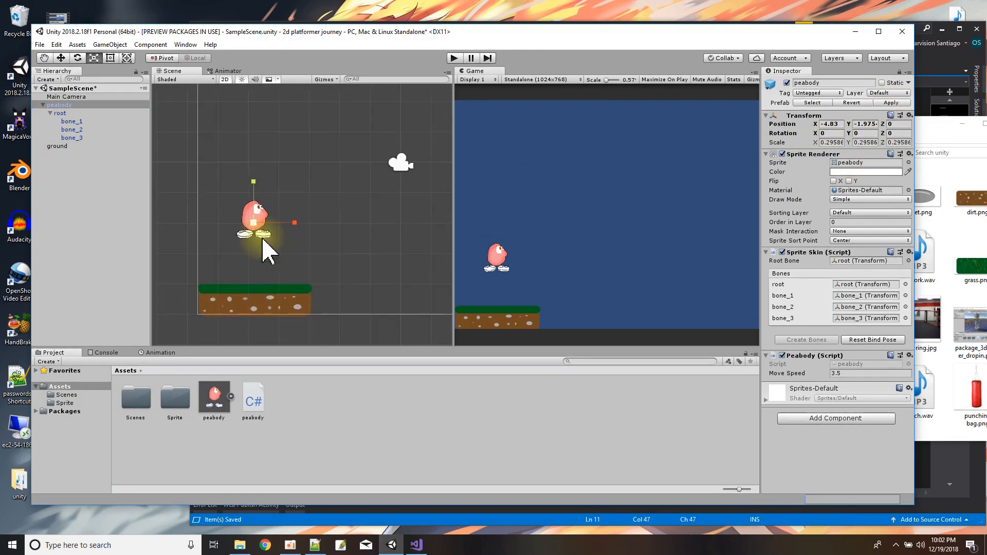
scroll(271, 260, up, 6)
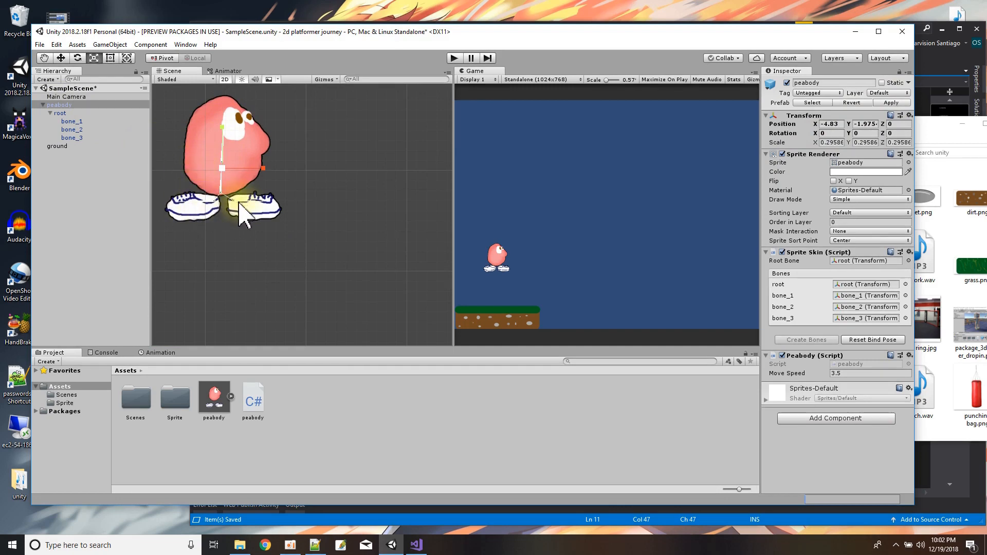
click(39, 45)
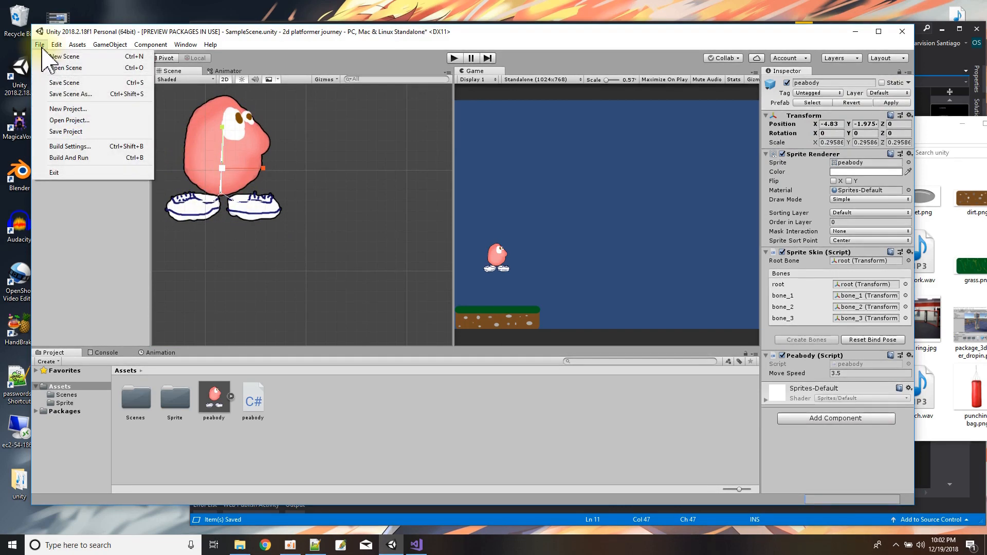
click(64, 83)
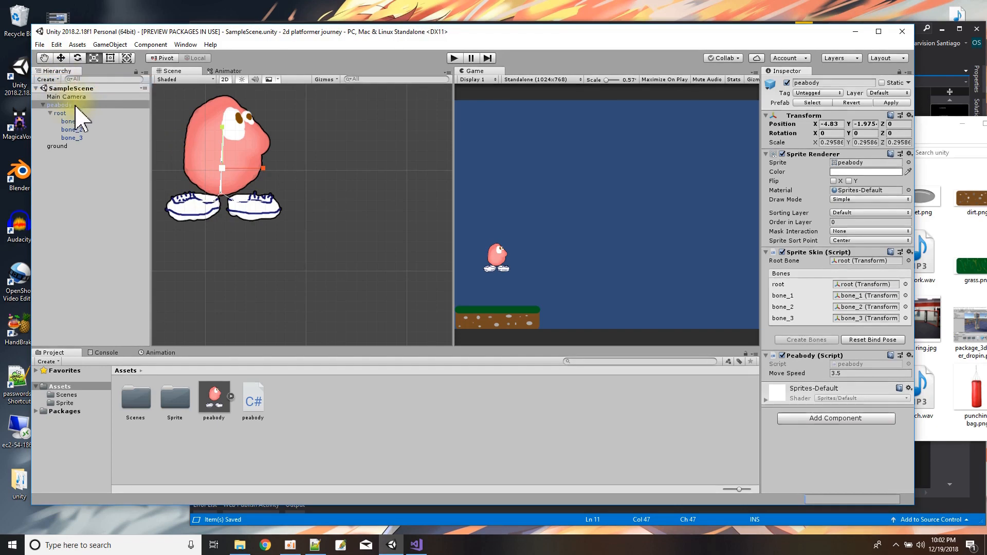
- Add a Rigidbody 2D component to peabody and view its physics settings
scroll(280, 271, down, 3)
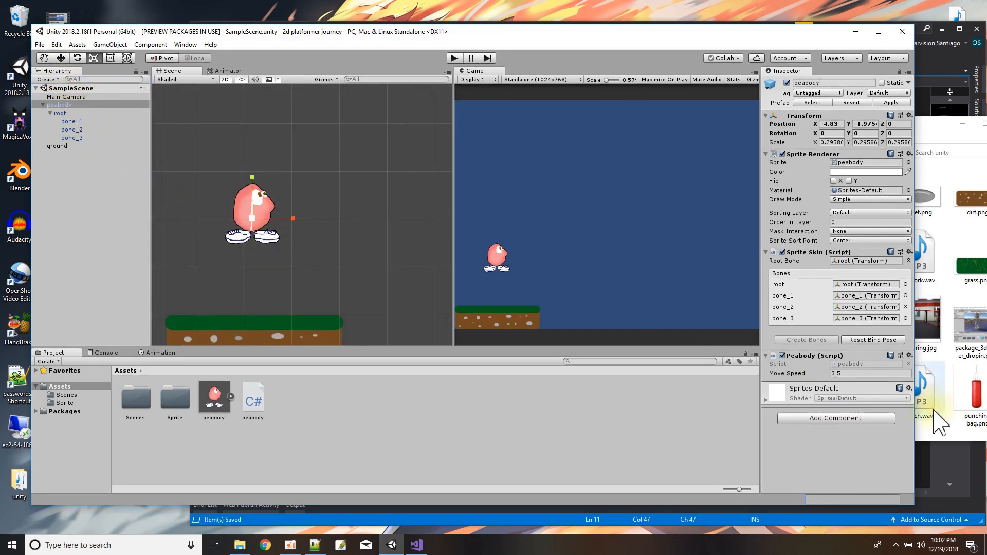
click(824, 419)
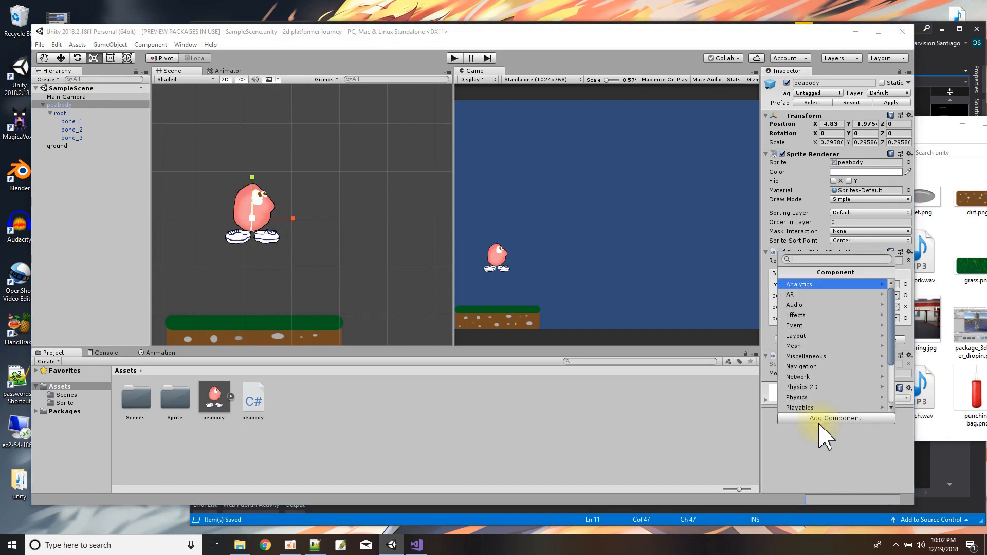
click(819, 387)
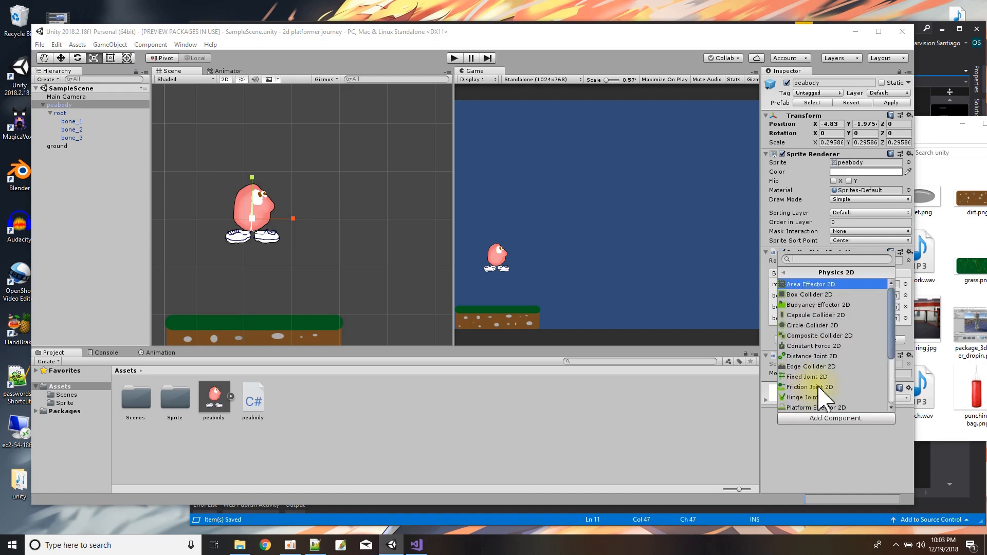
scroll(822, 396, down, 2)
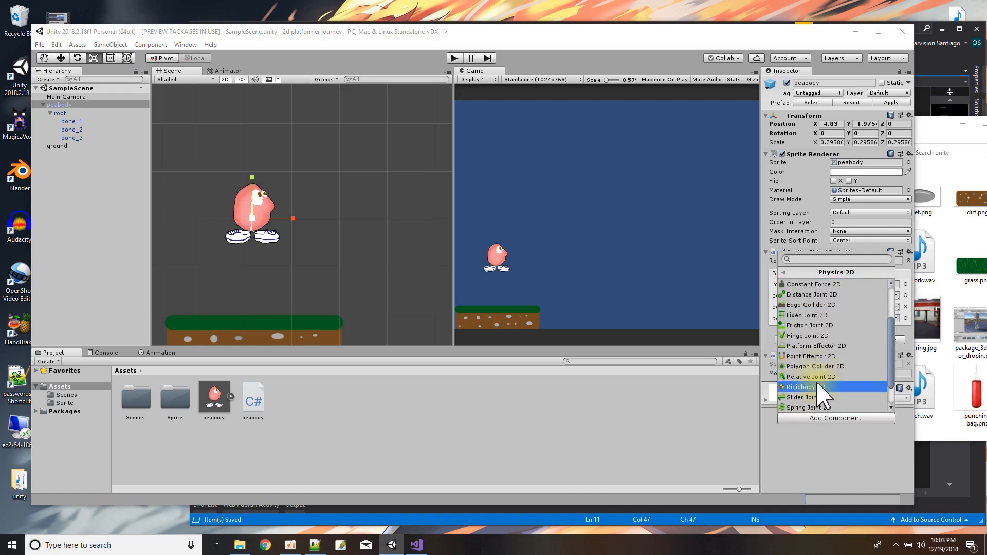
click(838, 388)
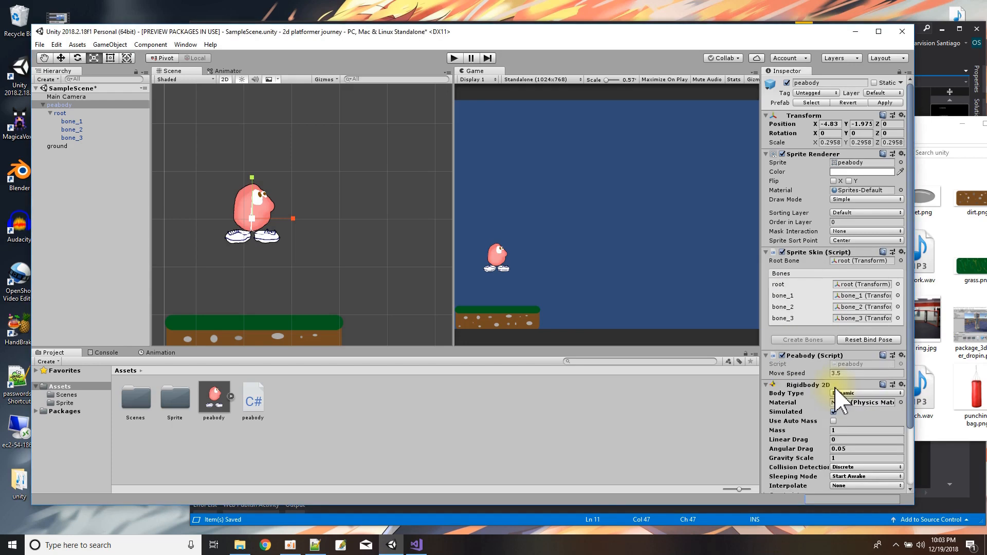
scroll(846, 374, down, 3)
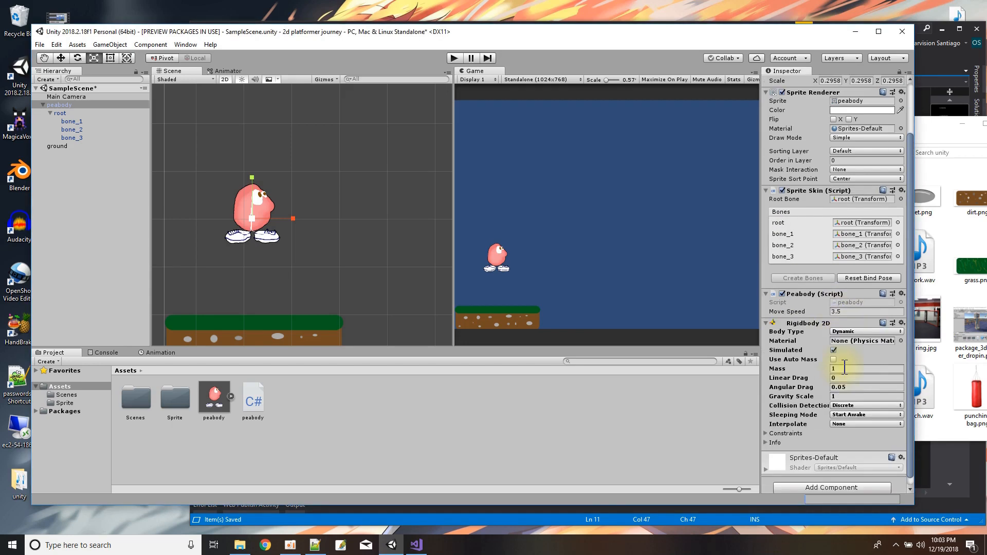
- Play-test peabody's fall, trying Gravity Scale values of 10 and 0.1, and set the Gravity Scale back to 1
click(455, 58)
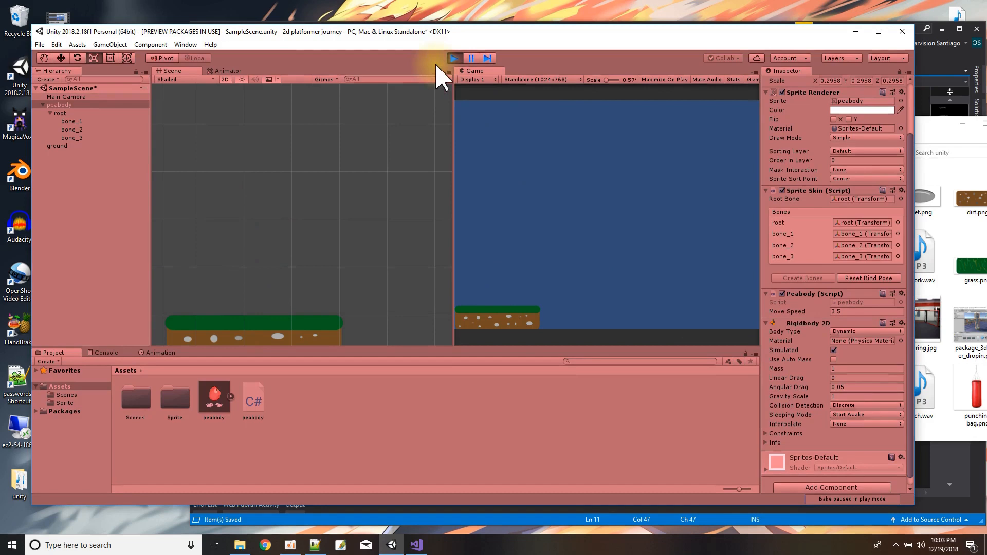
click(455, 58)
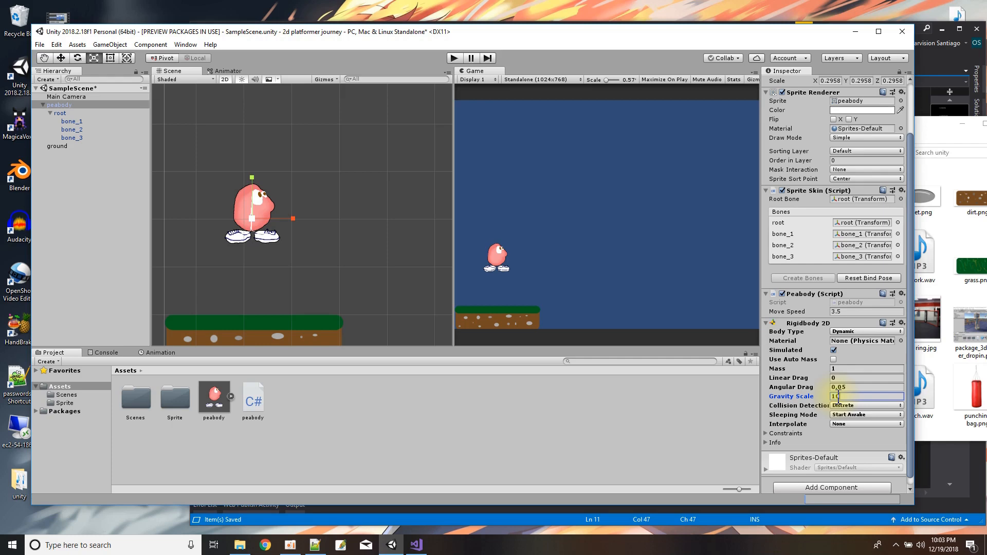
click(454, 58)
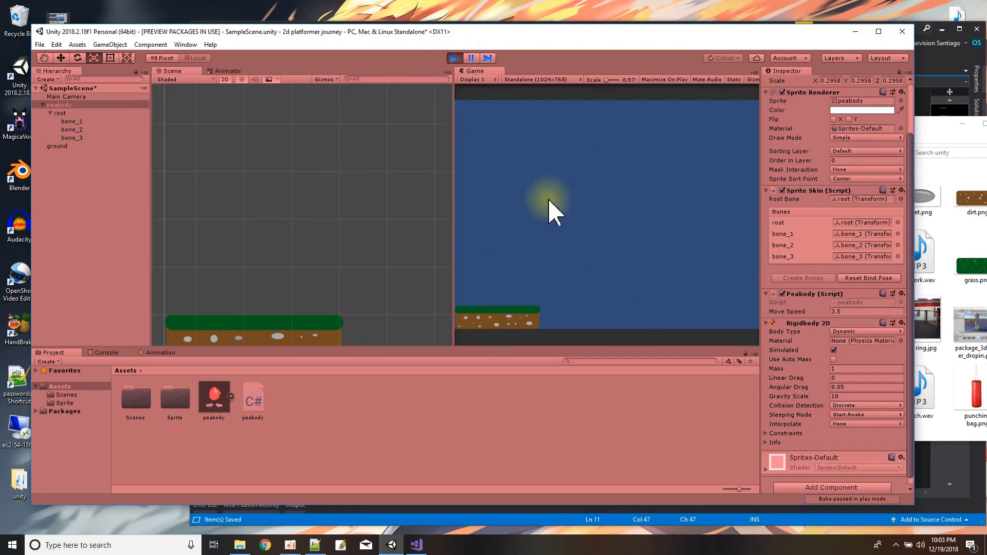
click(453, 58)
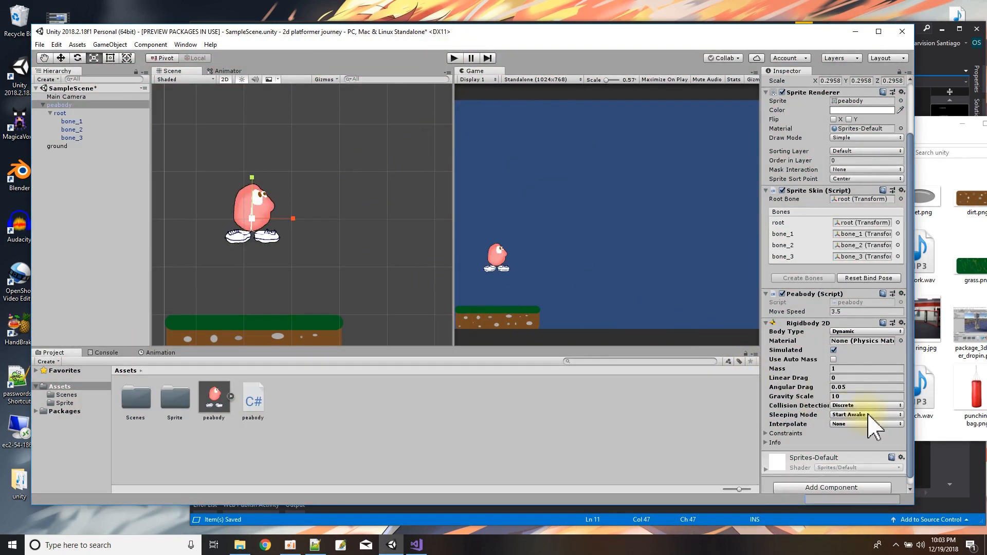
click(455, 59)
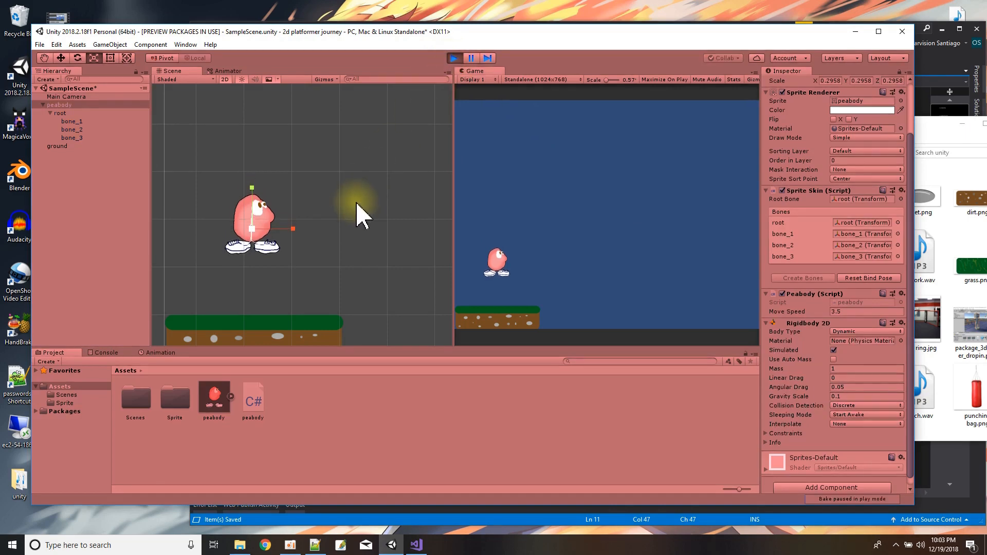
click(455, 58)
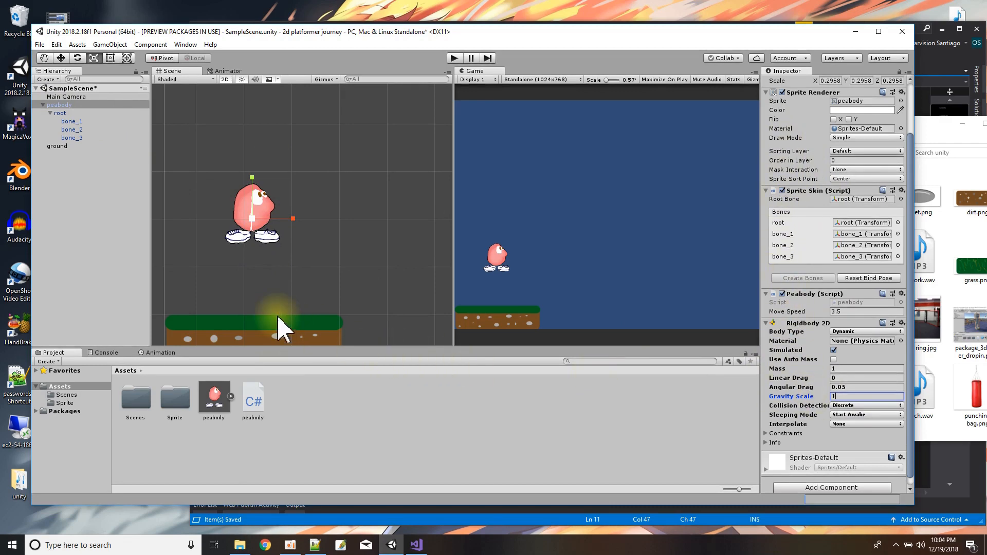
- Add a Polygon Collider 2D component to the ground object
scroll(280, 325, down, 5)
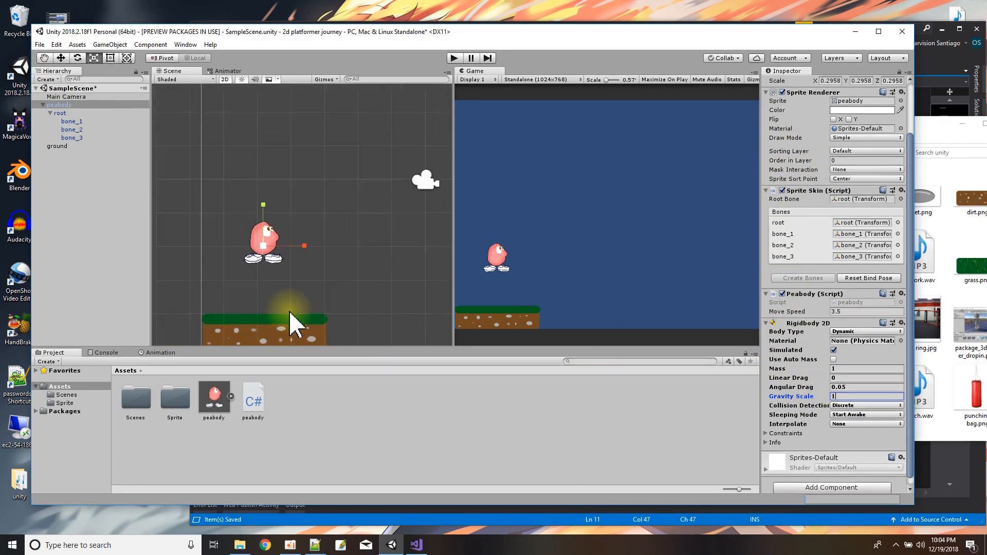
click(56, 146)
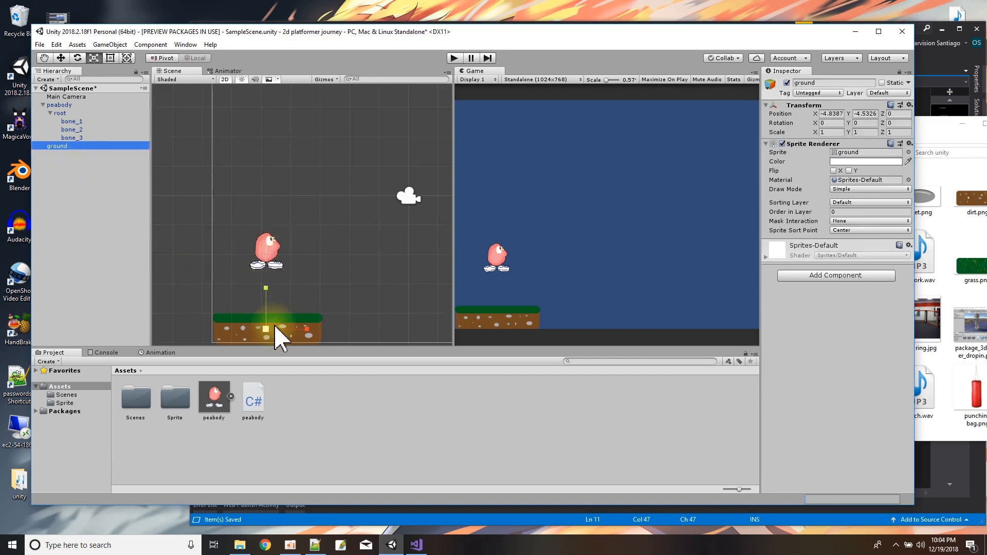
click(820, 277)
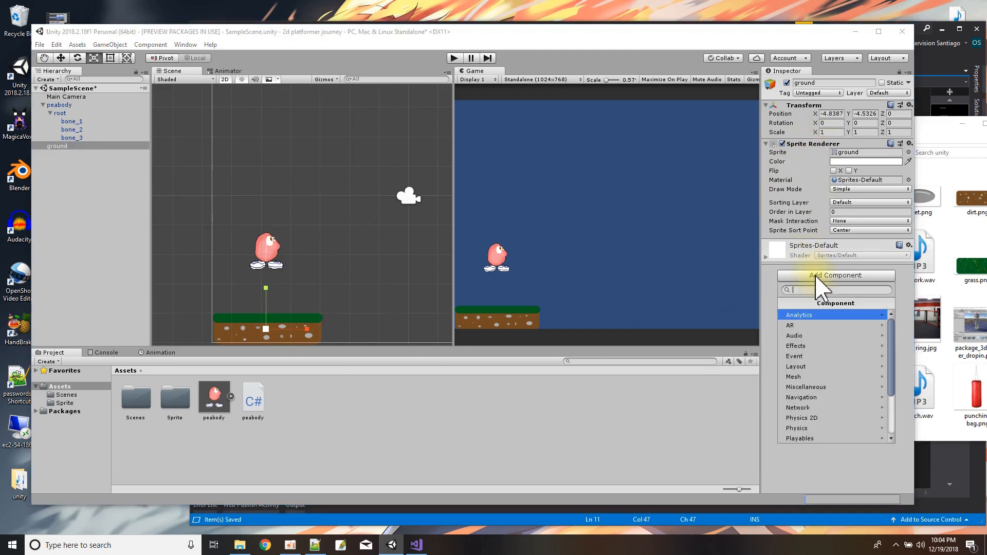
click(822, 418)
scroll(823, 414, down, 3)
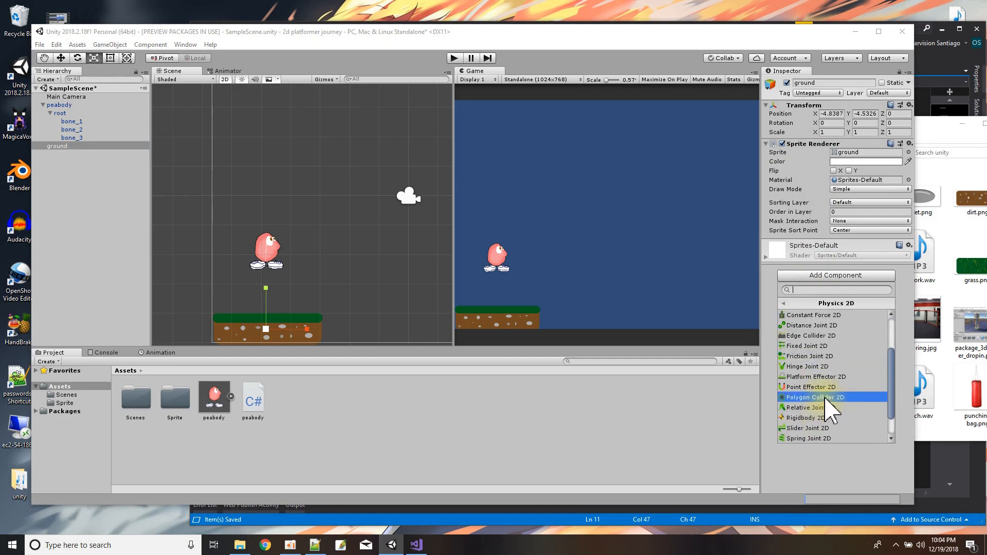
click(827, 406)
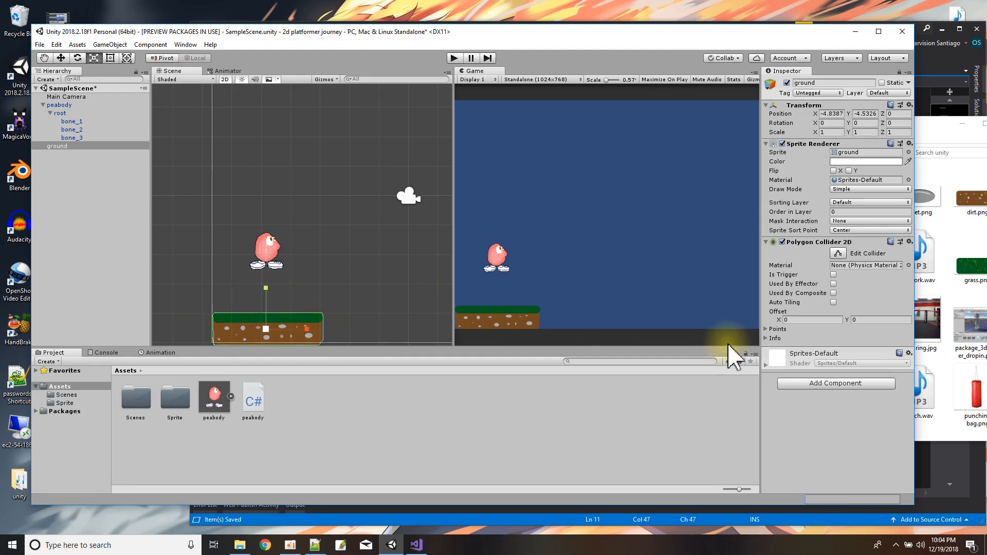
- Remove the ground's Polygon Collider 2D and add an Edge Collider 2D in its place
right_click(795, 242)
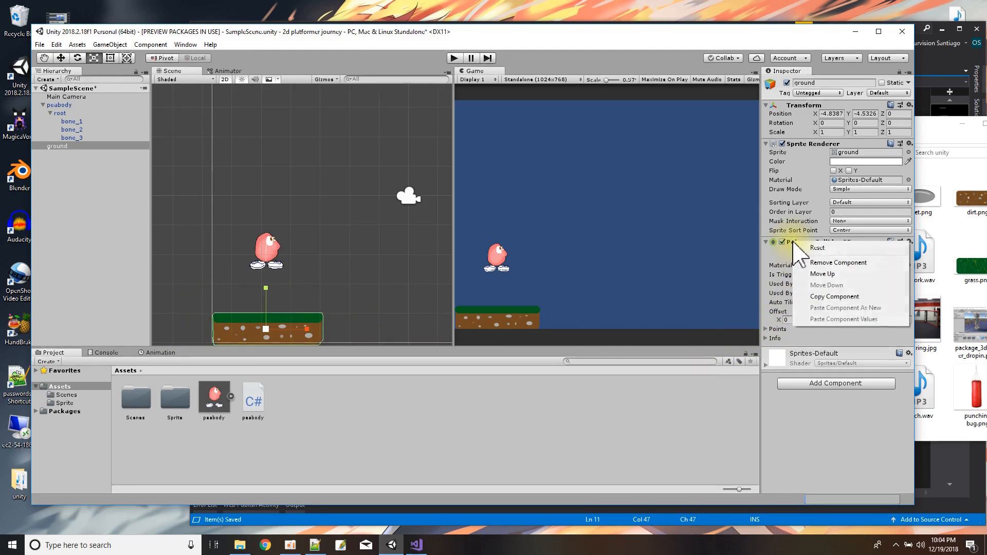
click(828, 297)
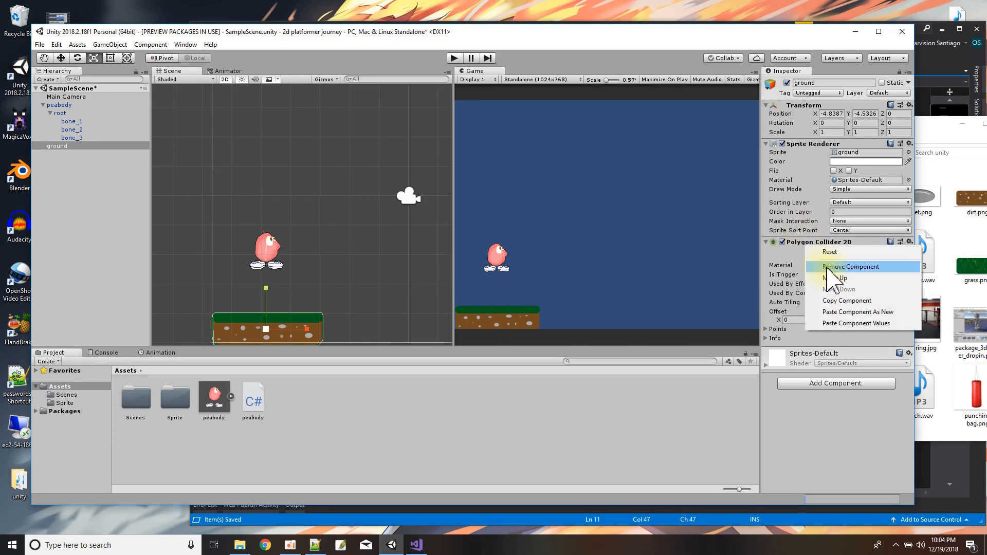
click(828, 267)
click(826, 275)
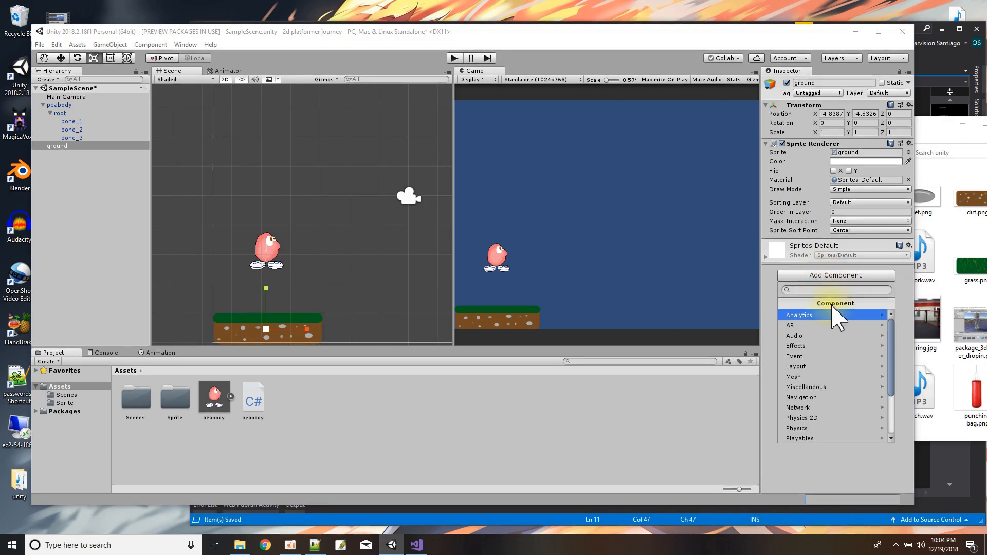
click(823, 419)
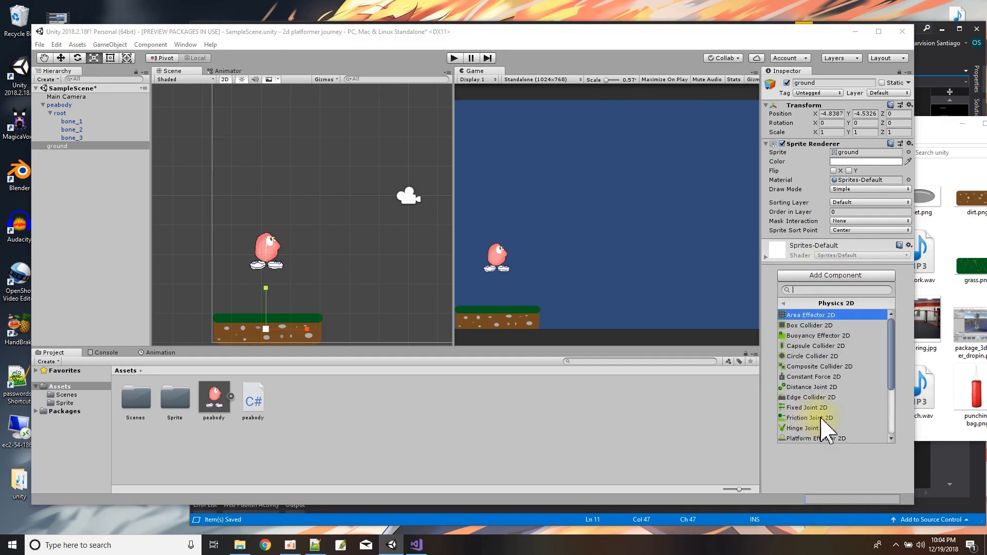
click(818, 399)
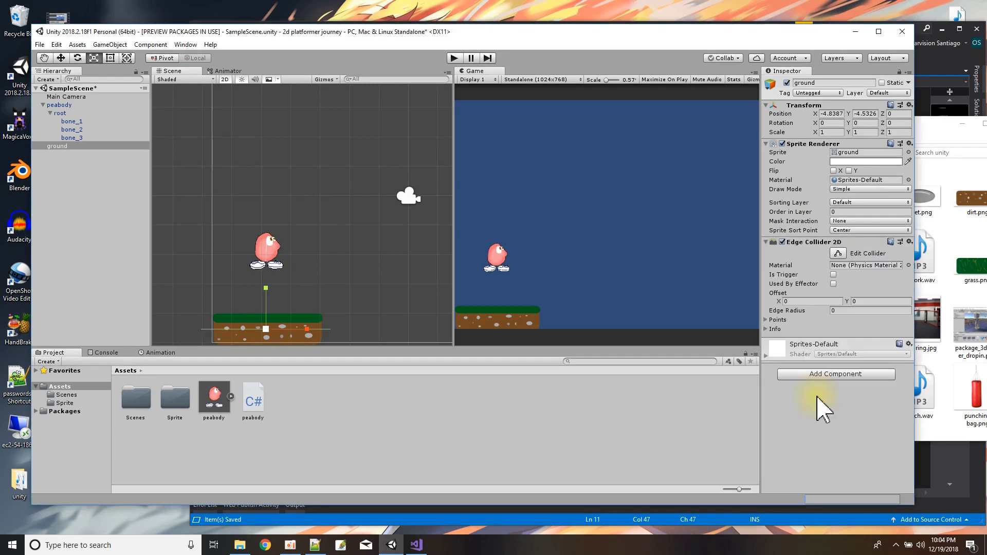
- Reshape the ground's edge collider into an uneven multi-point line rising above the grass
click(838, 254)
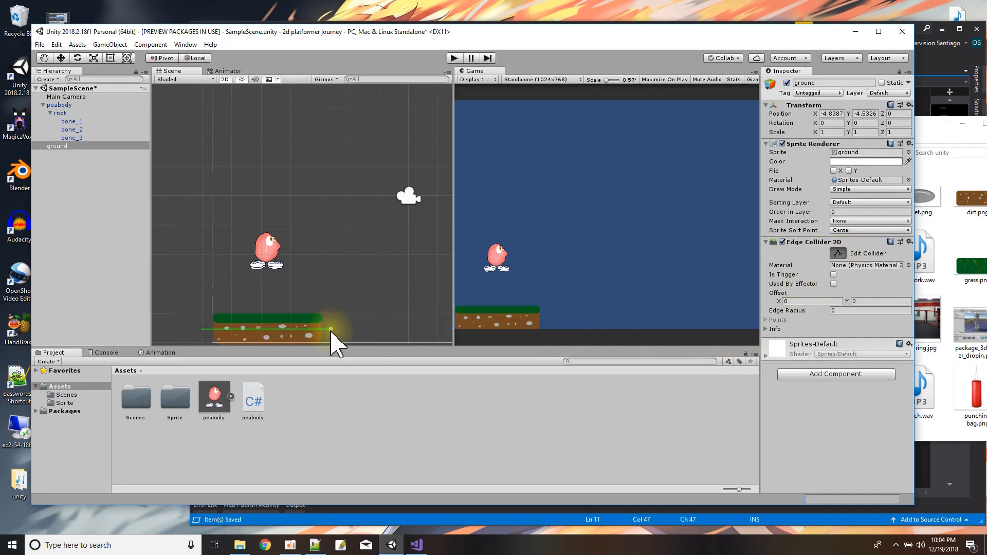
drag(332, 330, 236, 299)
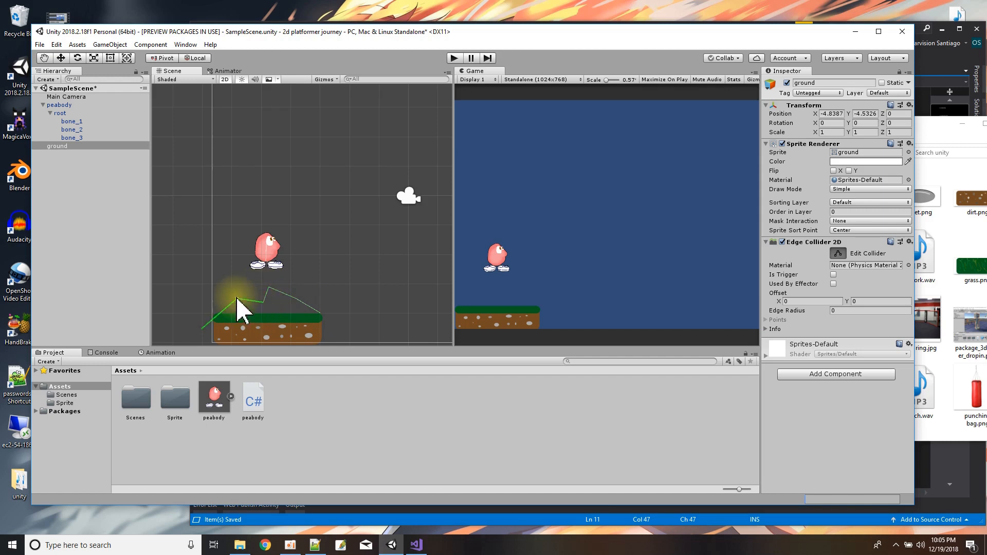
drag(205, 326, 240, 311)
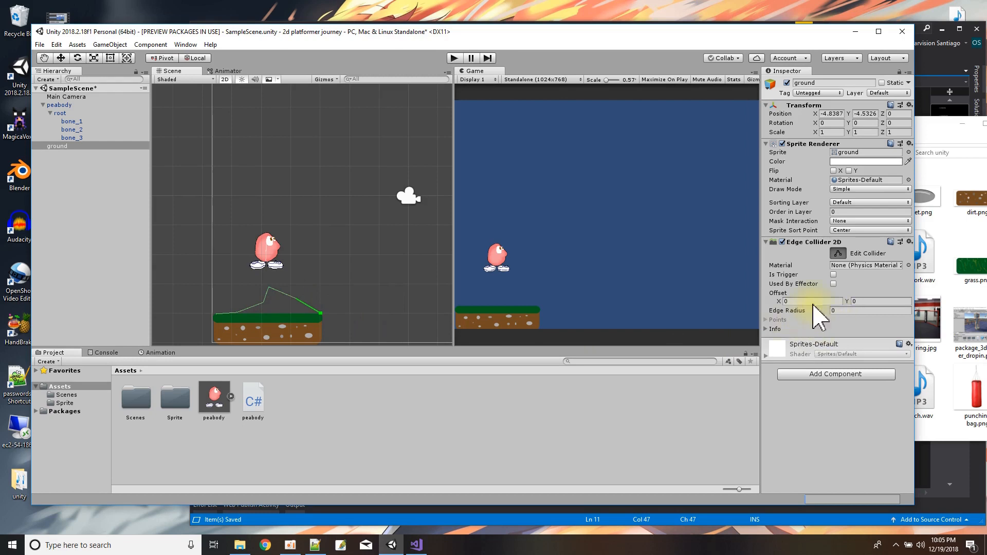
- Remove the reshaped edge collider from the ground and add a fresh Edge Collider 2D
right_click(817, 242)
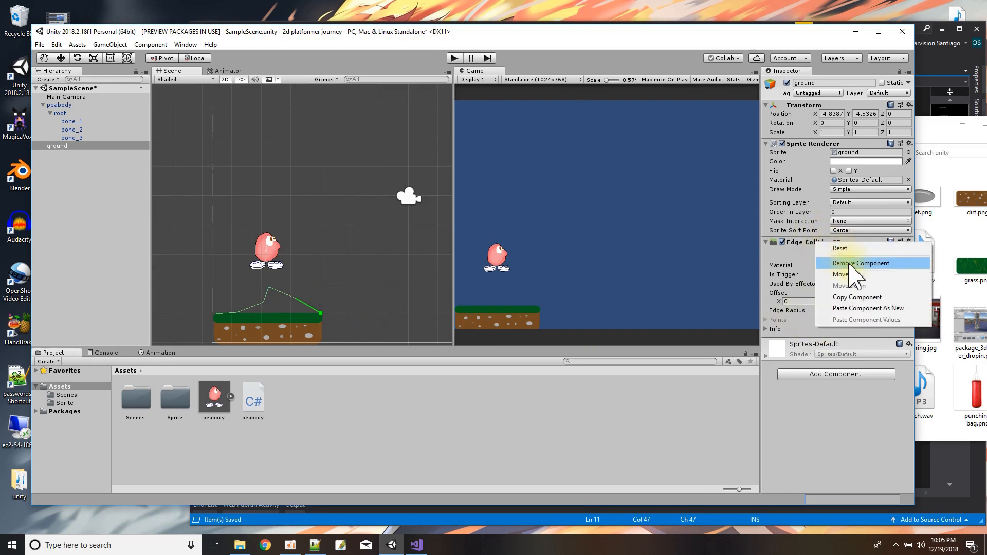
click(849, 264)
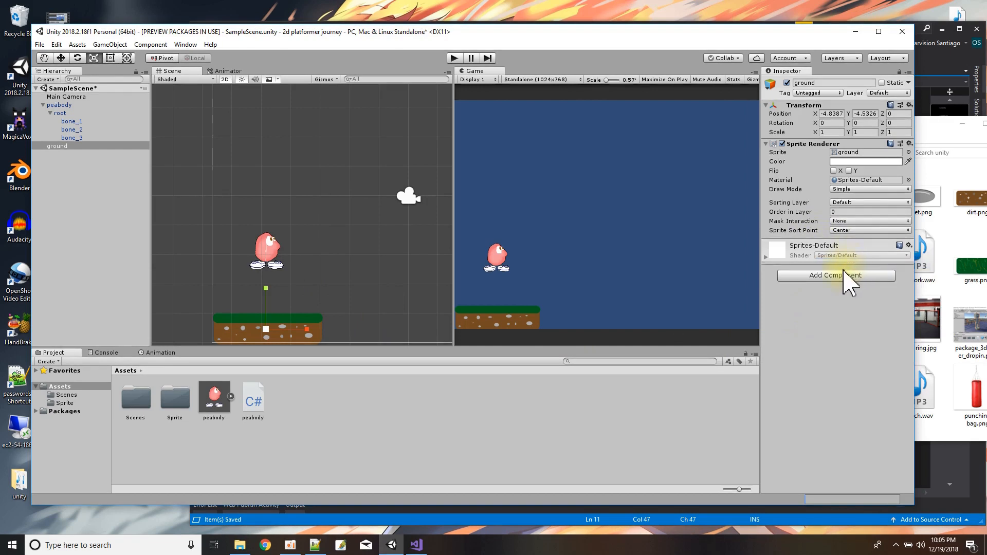
click(848, 275)
click(821, 418)
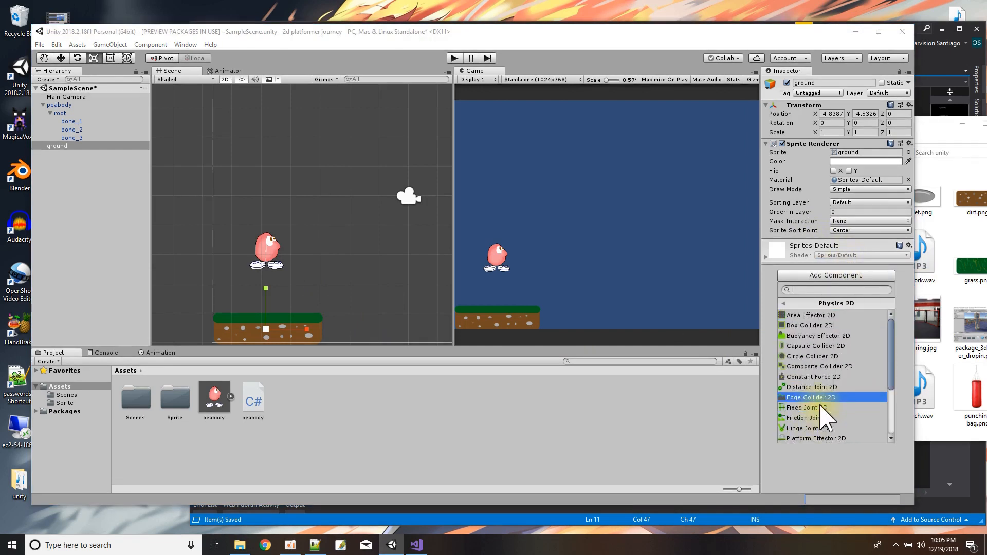
click(823, 398)
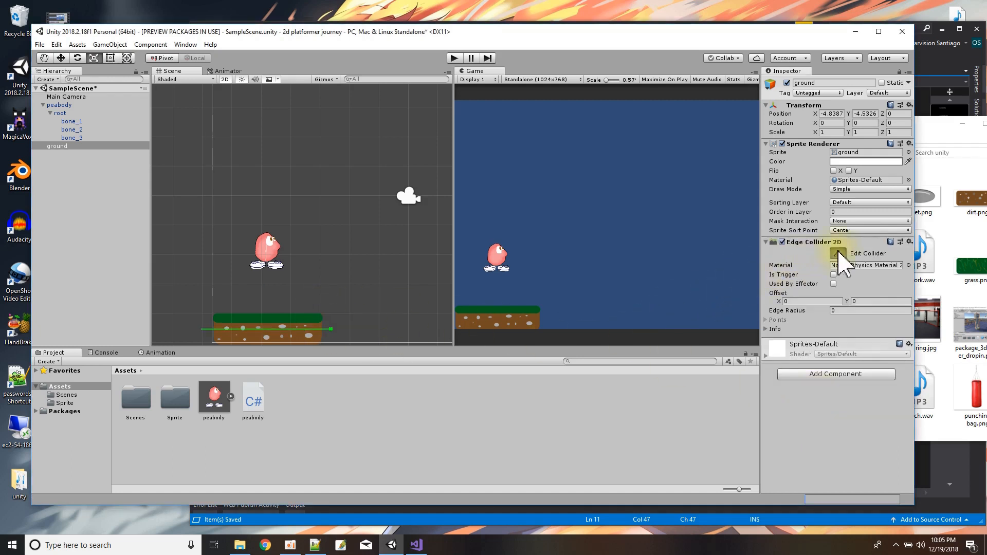
- Edit the ground's edge collider so its two endpoints sit at the ends of the grass strip, forming a level line
click(838, 254)
drag(326, 331, 321, 315)
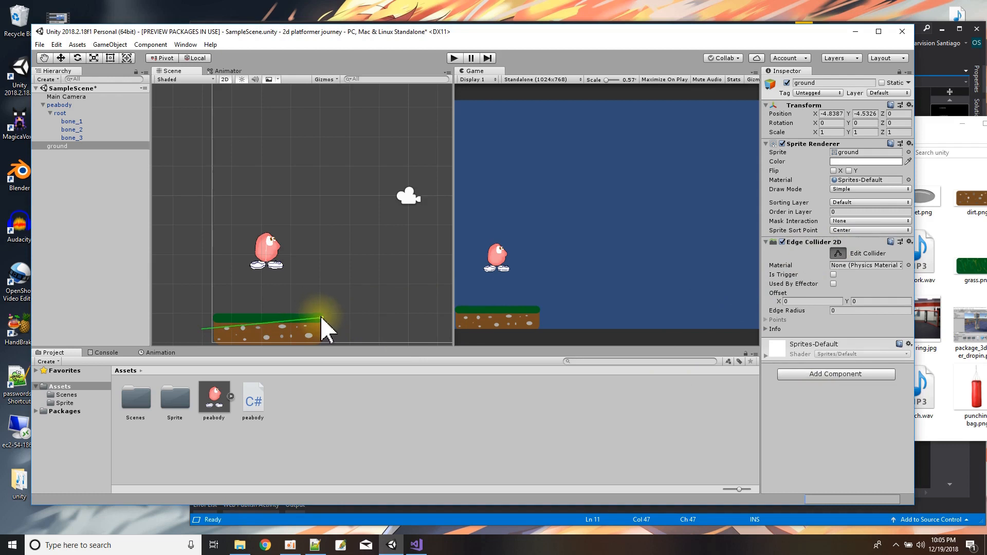
drag(203, 329, 212, 319)
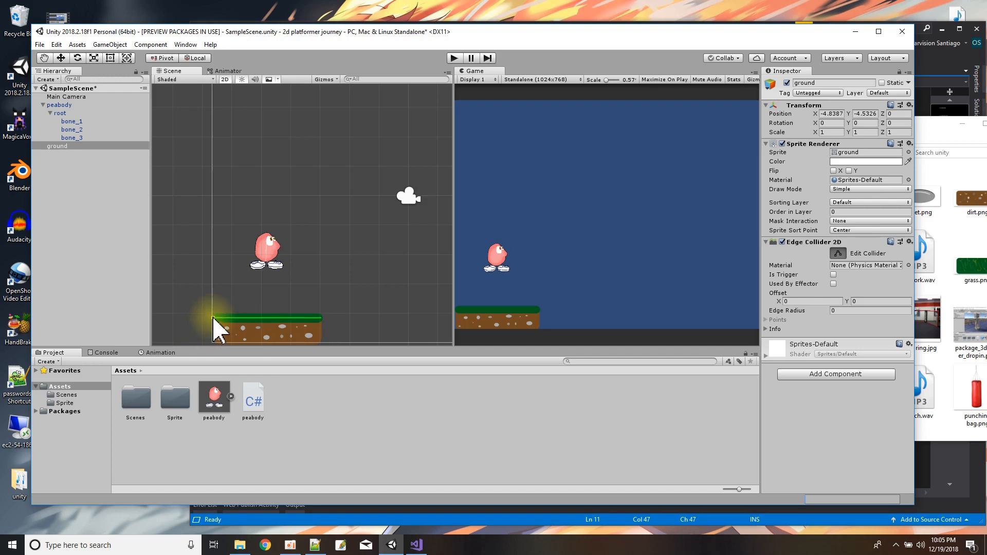
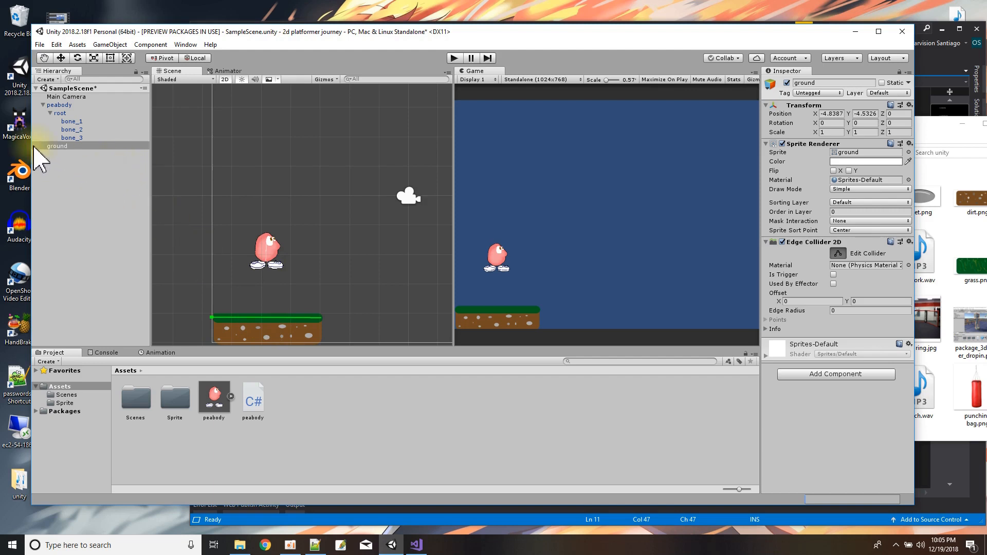
- Create a prefab of the ground object in the Assets folder
click(57, 148)
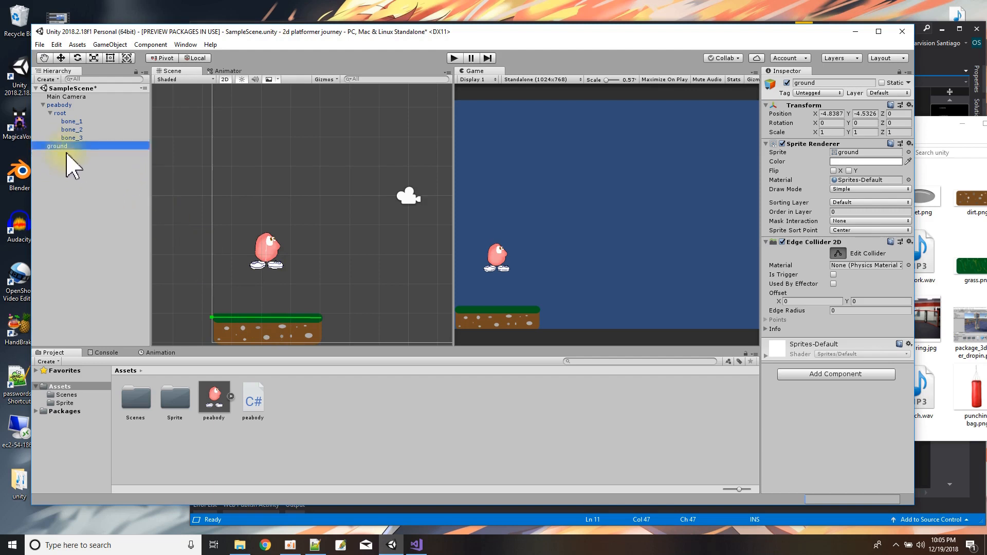
drag(307, 415, 307, 411)
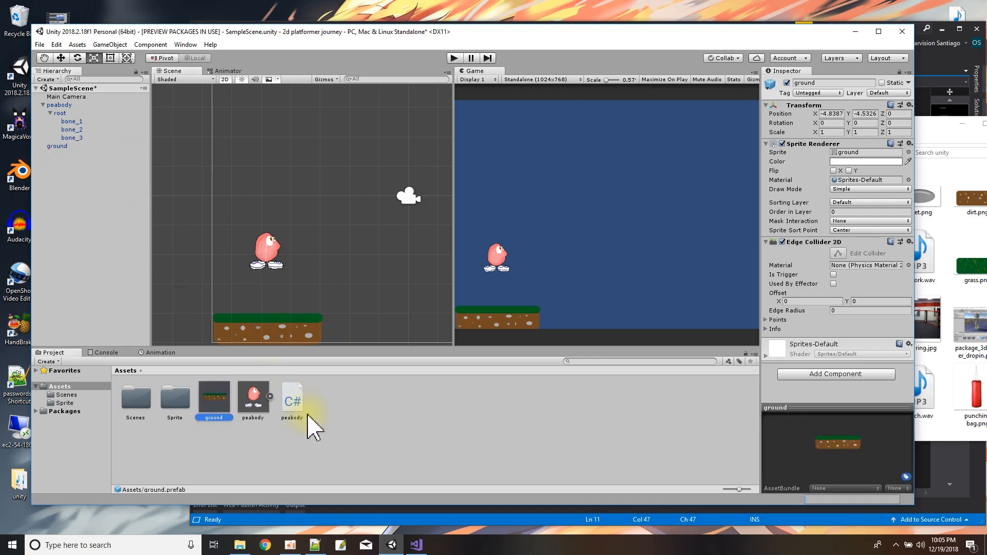
- Add a Capsule Collider 2D component to peabody
click(60, 105)
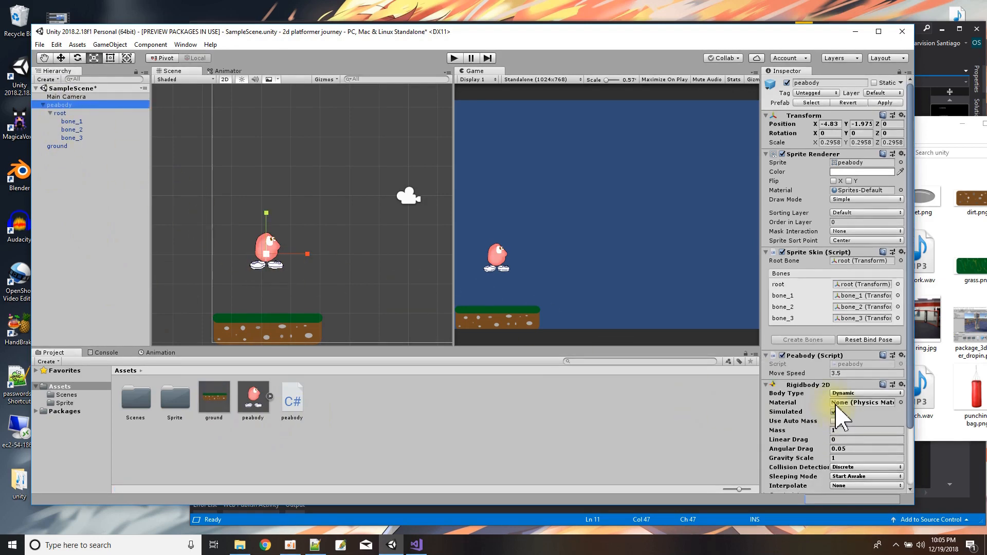
scroll(835, 404, down, 3)
click(835, 481)
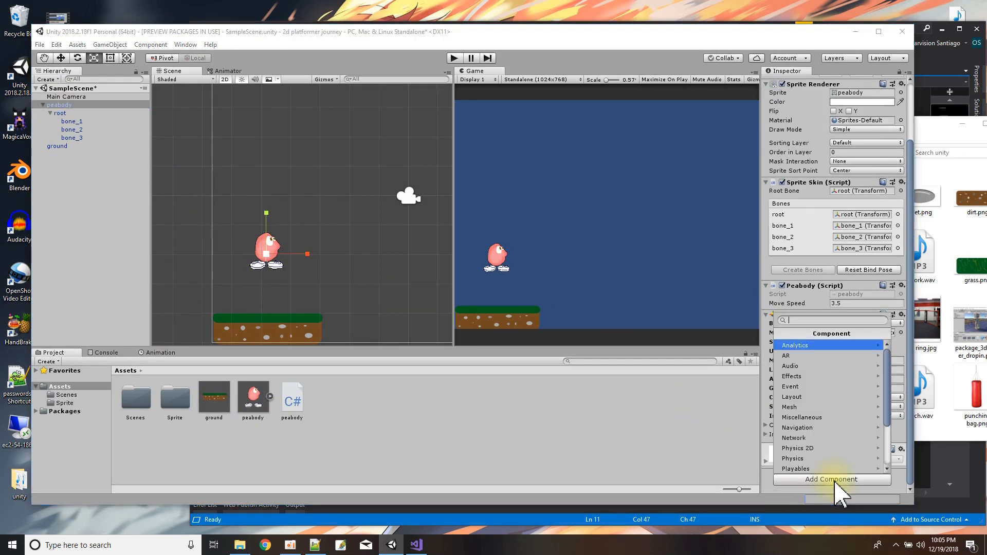
click(825, 449)
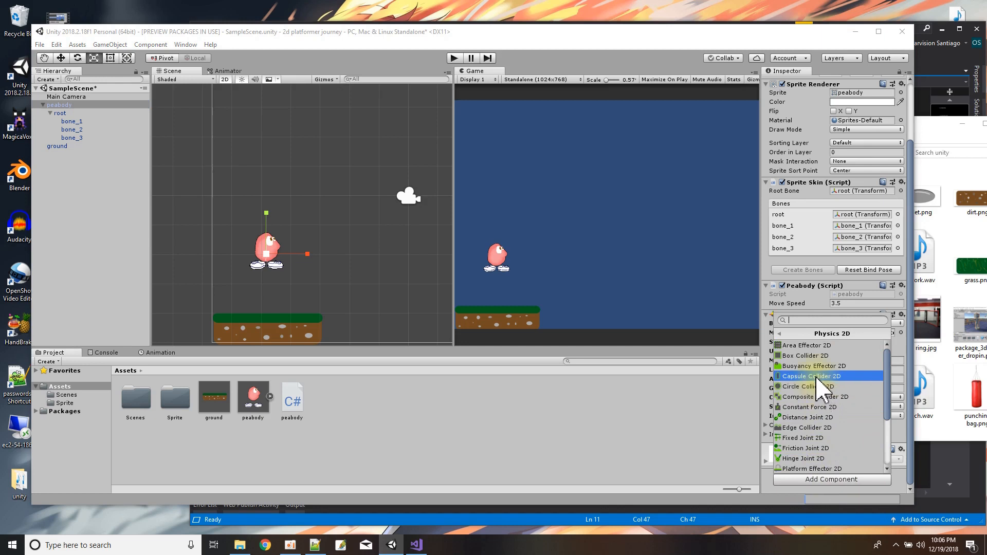
click(790, 377)
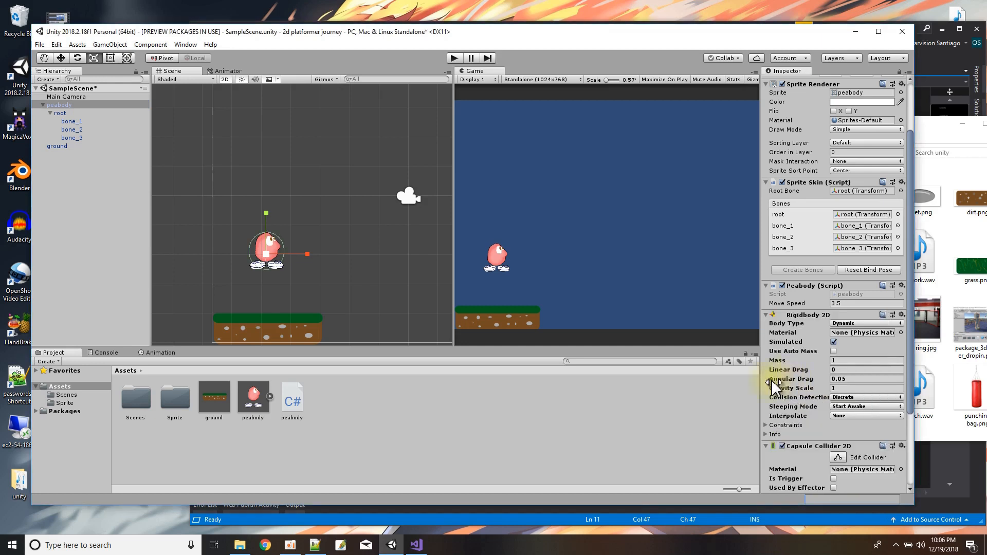
- Narrow both sides of peabody's capsule collider to a width of about 3.01 so it hugs the body, and apply the changes to the prefab
scroll(288, 283, up, 3)
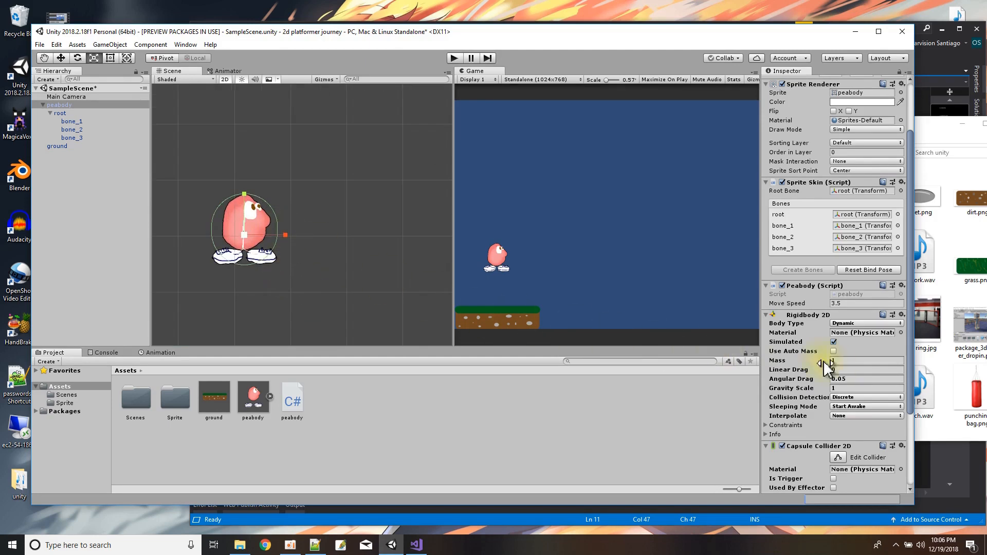
scroll(856, 428, down, 3)
click(839, 366)
drag(278, 230, 274, 230)
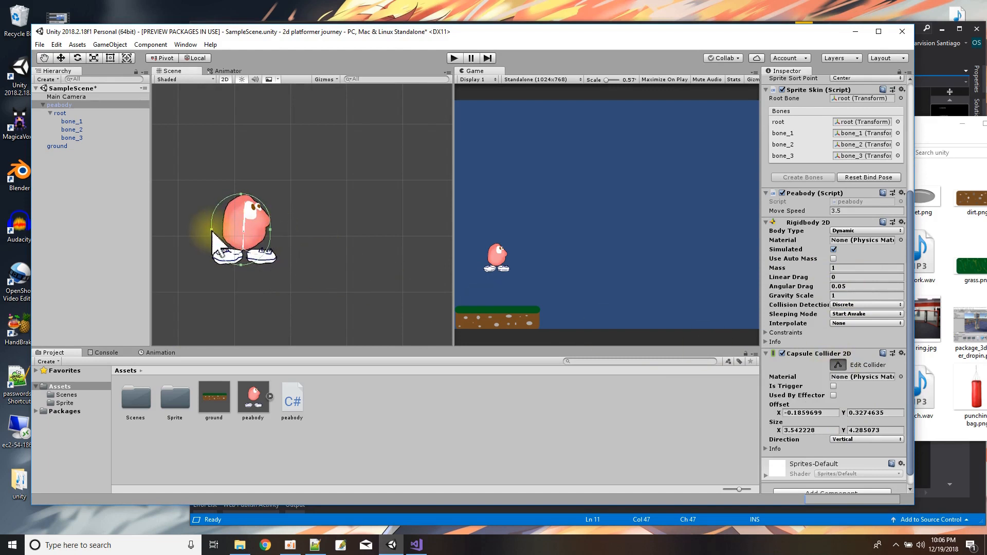
drag(212, 230, 219, 230)
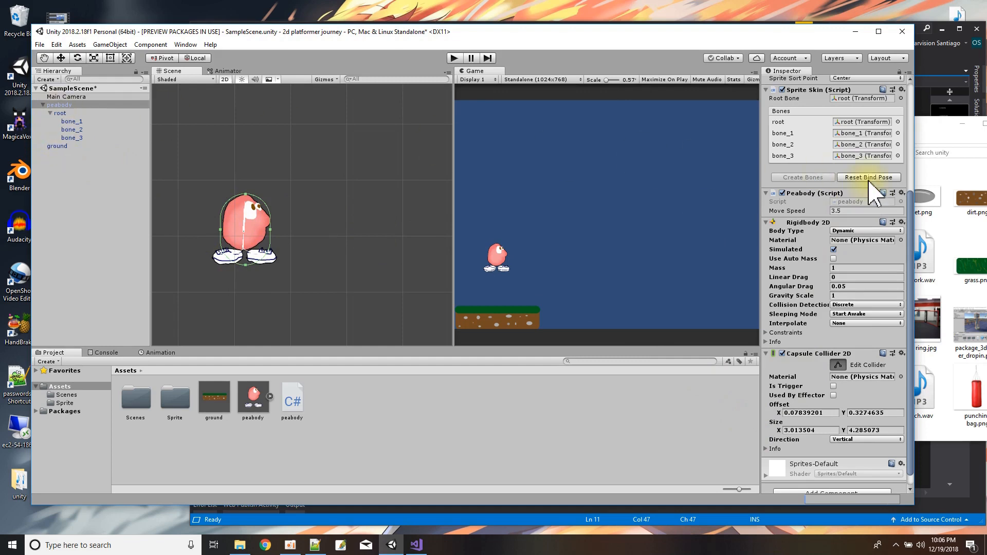
scroll(908, 194, up, 5)
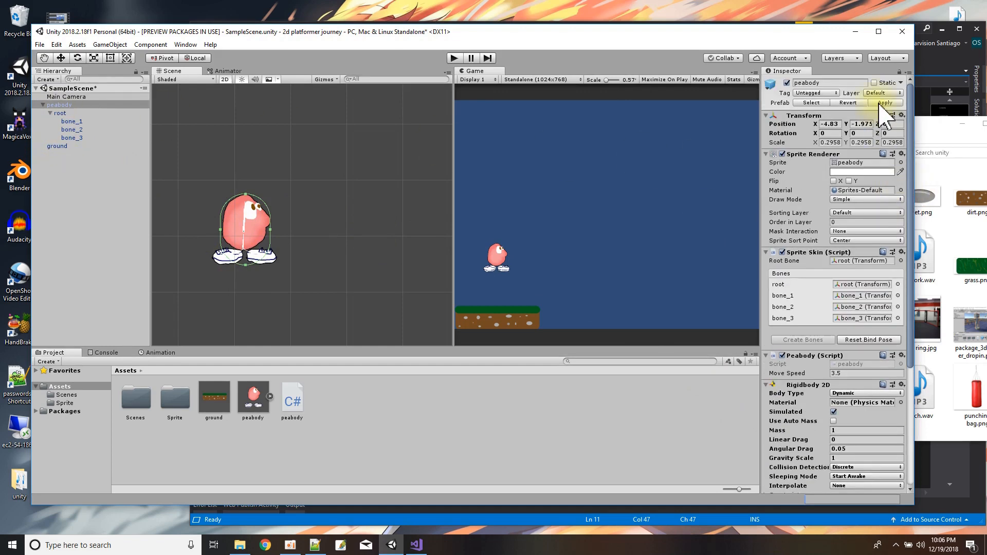
click(883, 102)
key(r)
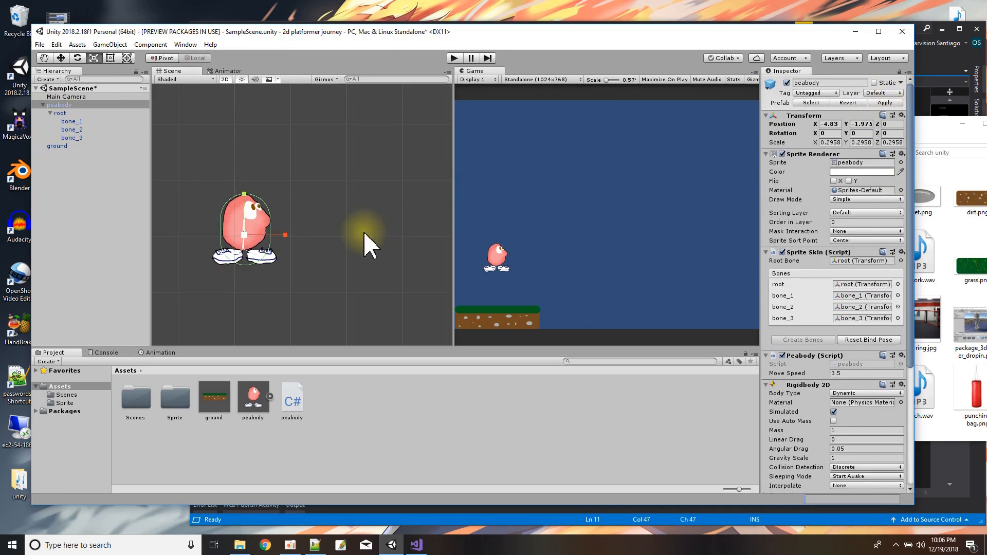
- Play-test the scene with peabody and the ground both selected to watch how their colliders meet, and stop
scroll(300, 291, down, 5)
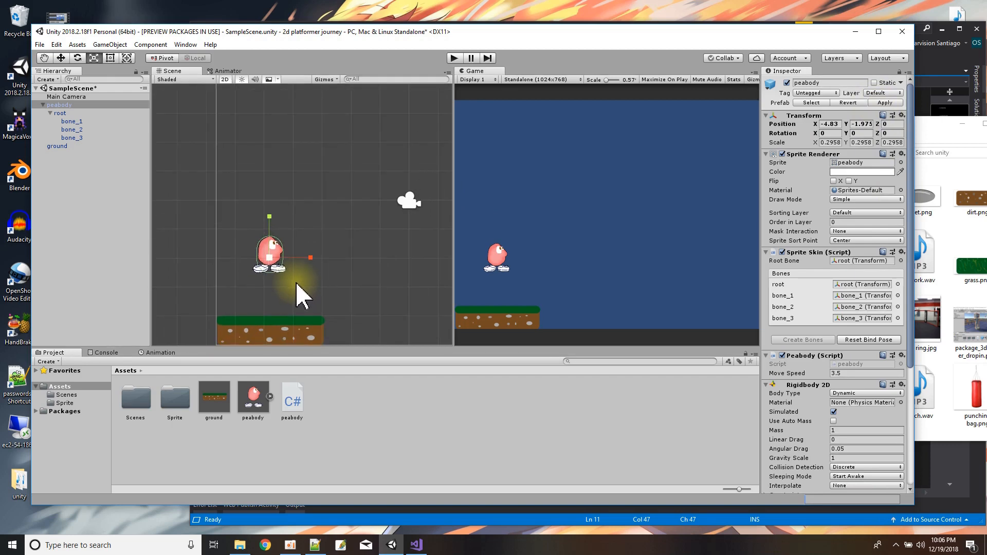
ctrl+click(57, 146)
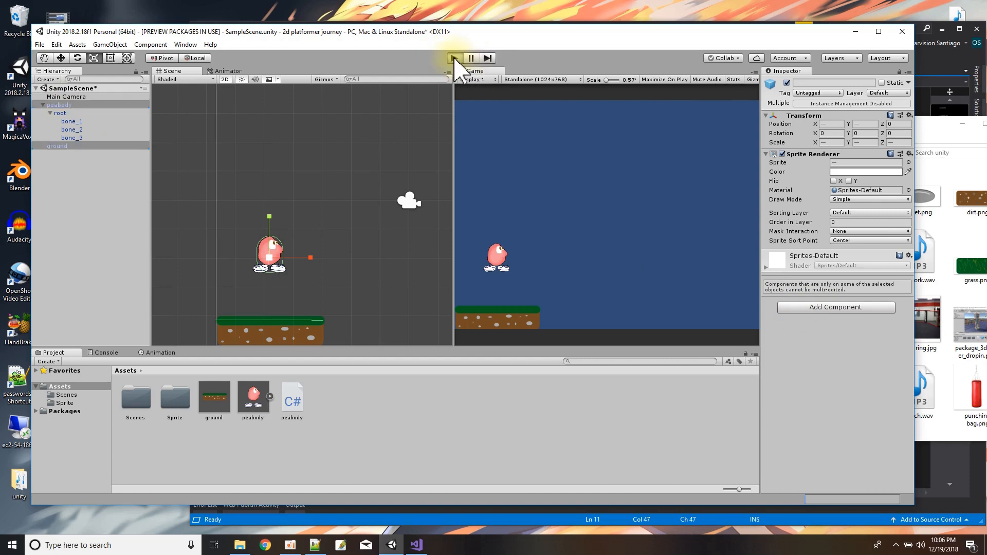
click(453, 58)
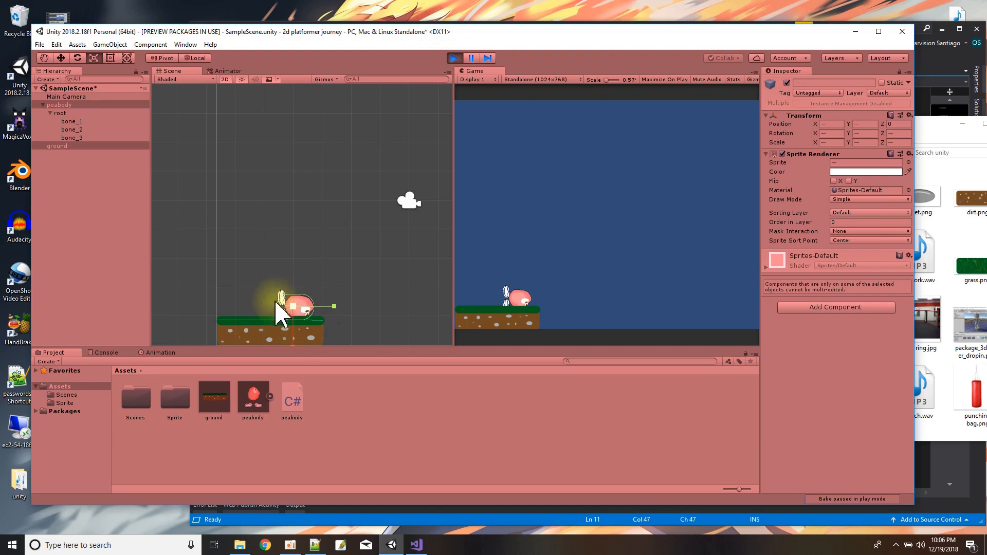
click(454, 58)
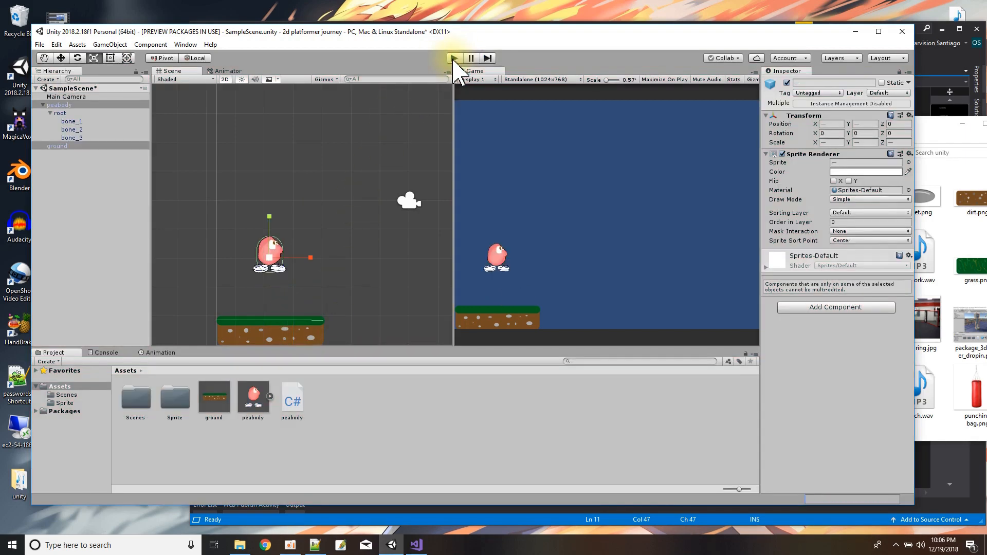
- Freeze the Z rotation in the constraints of peabody's Rigidbody 2D
click(61, 104)
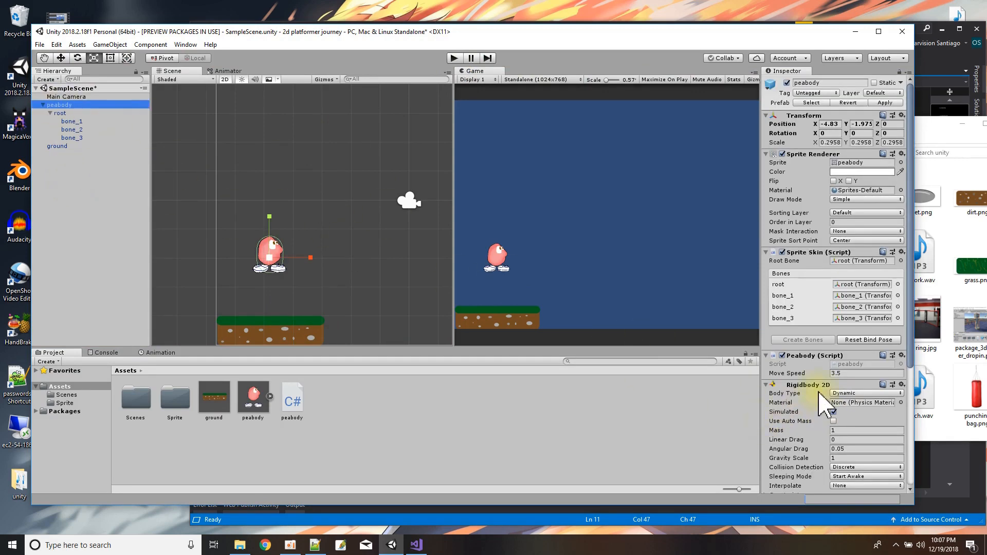
scroll(822, 406, down, 4)
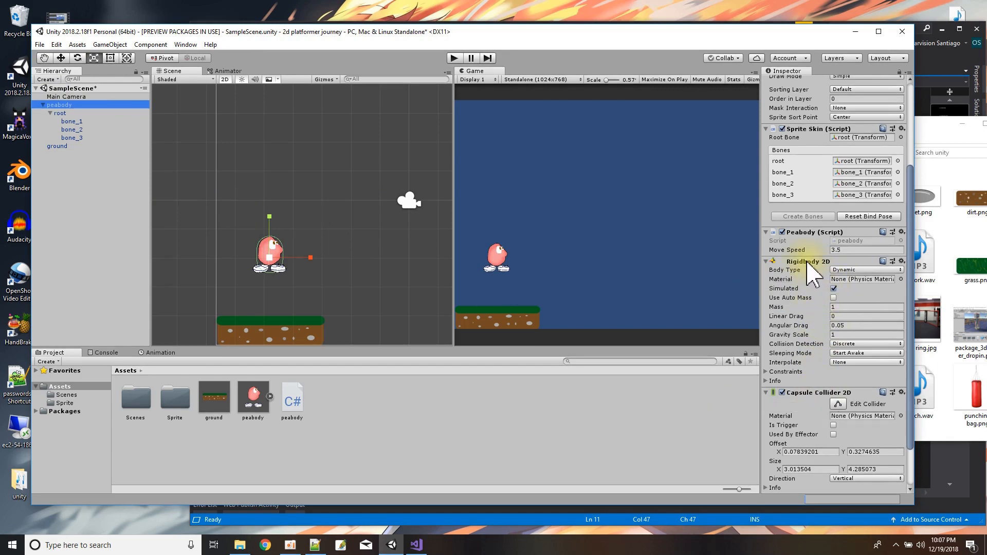
click(767, 371)
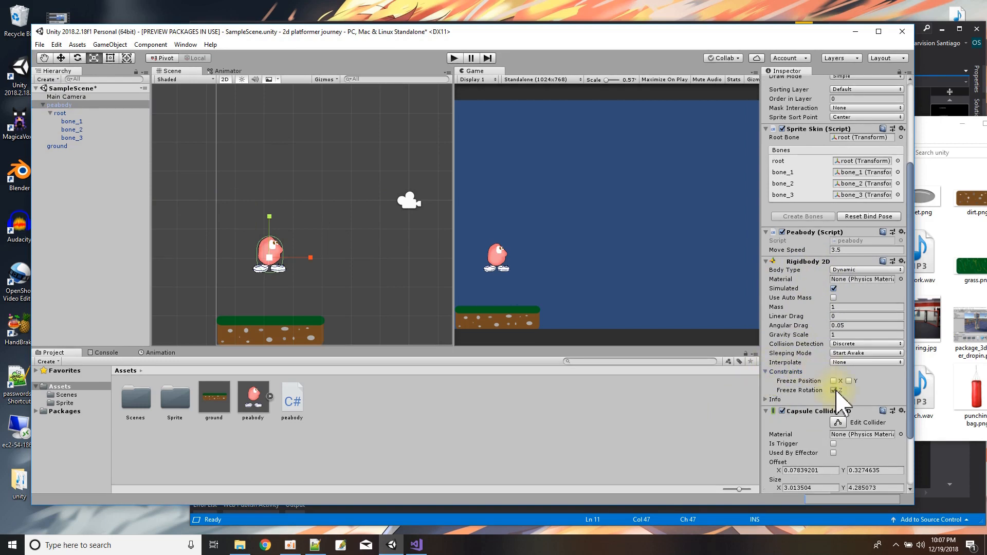
- Play-test walking peabody back and forth on the ground and off its edge, and stop the game
click(453, 58)
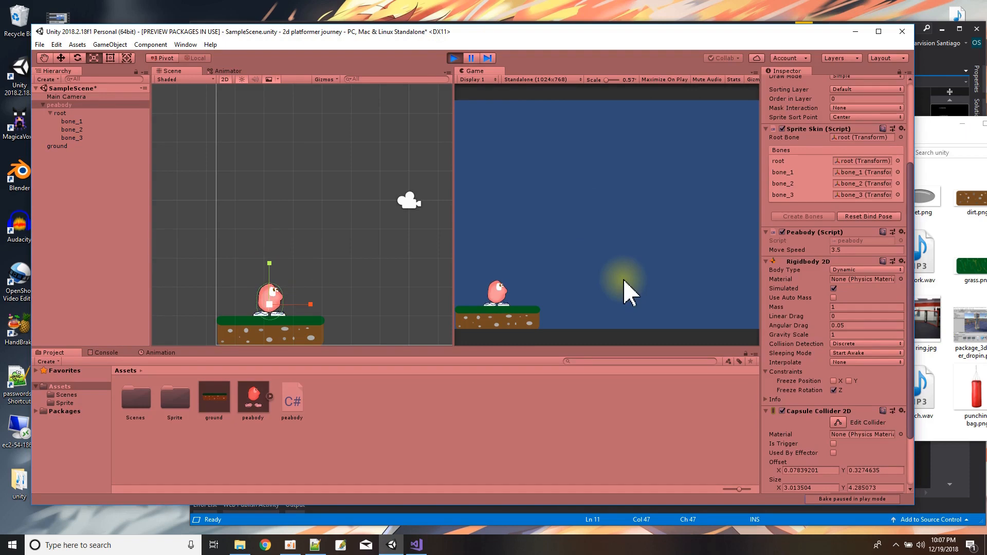
key(Right)
key(Left)
key(Right)
key(Left)
key(Right)
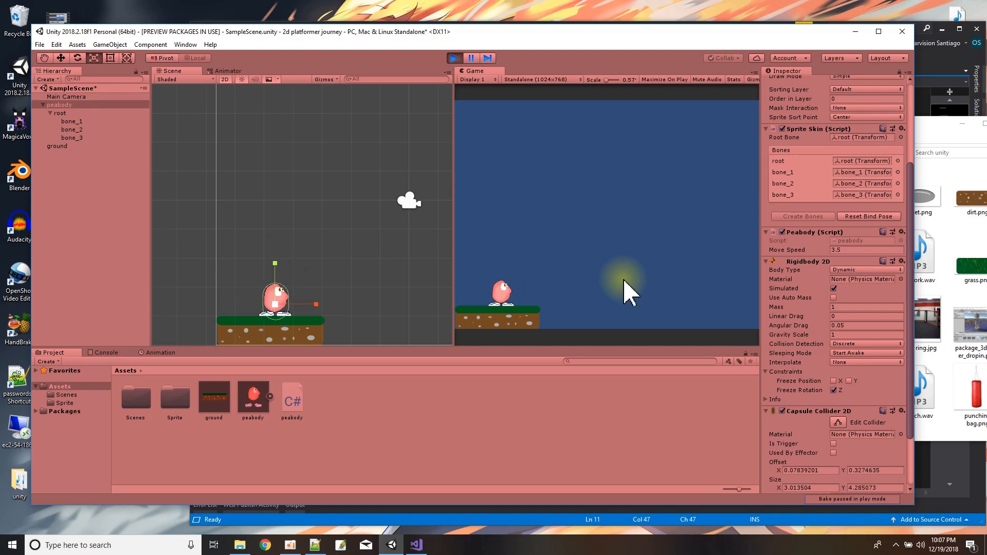
key(Left)
key(Right)
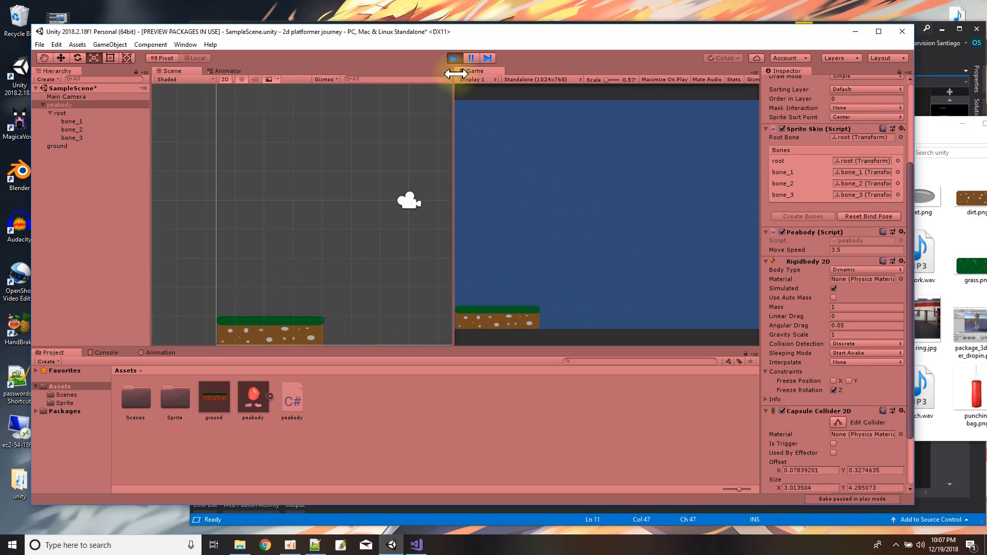
click(455, 59)
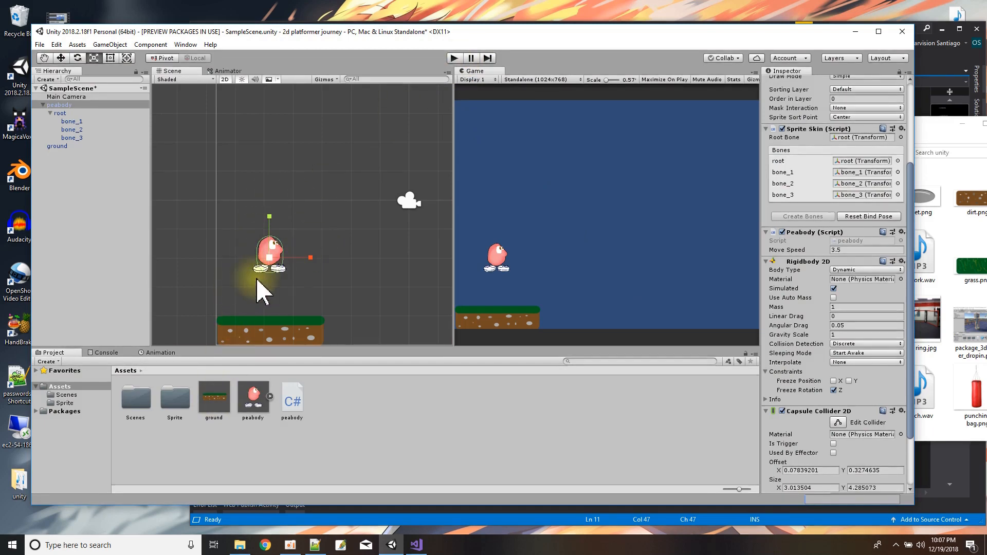
- Extend the ground with three more ground prefabs in a row at slightly uneven heights, the last at about X 6.03, Y -4.35
scroll(316, 270, down, 3)
middle_drag(363, 269, 272, 236)
drag(222, 406, 278, 288)
drag(214, 414, 346, 289)
drag(222, 399, 415, 284)
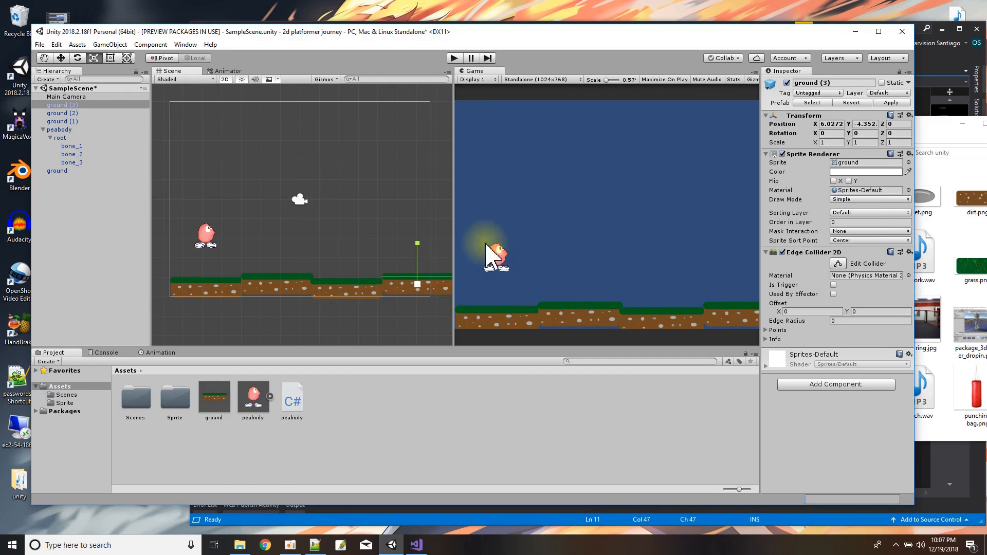
- Play-test walking peabody left and right across the uneven ground pieces with its collider shown, and stop the game
click(59, 130)
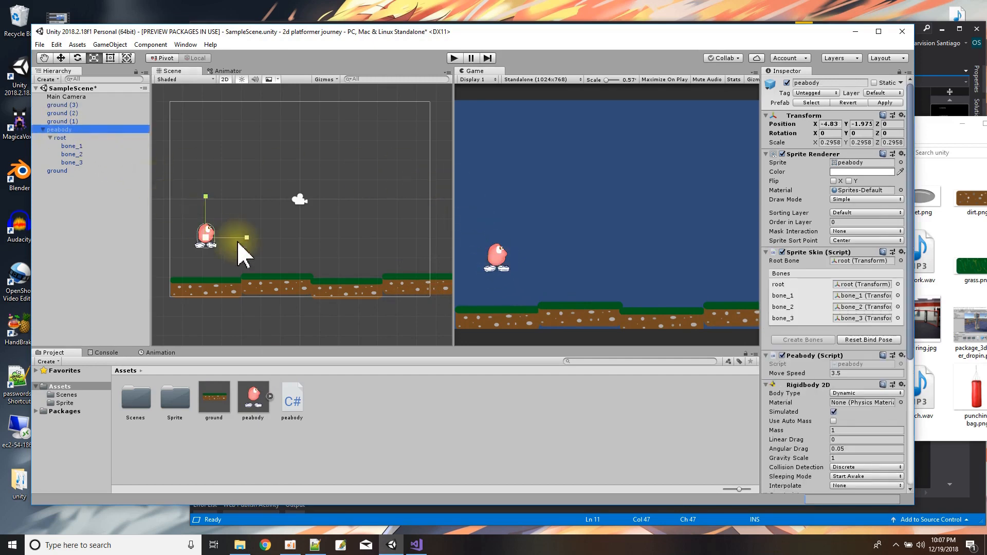
scroll(223, 265, up, 5)
scroll(215, 268, up, 1)
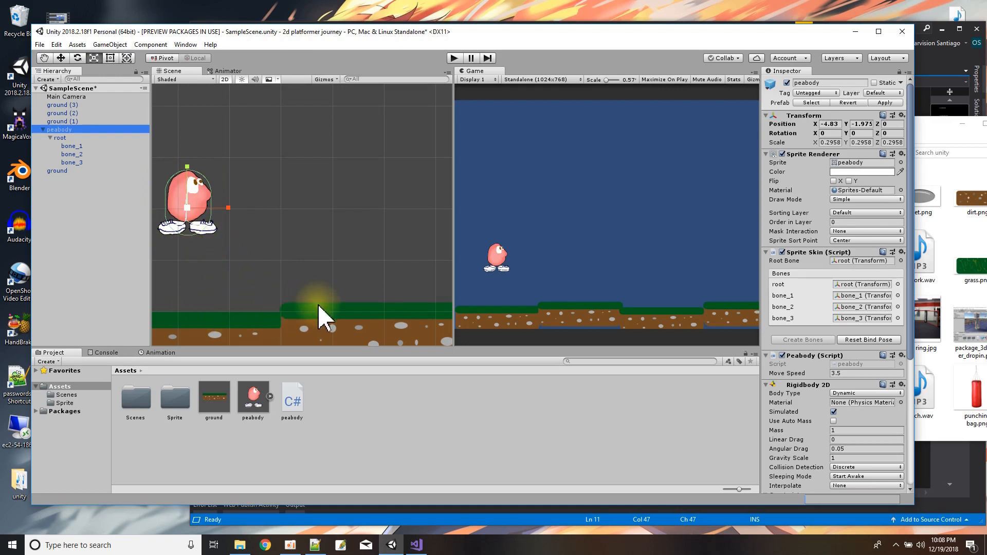
click(455, 59)
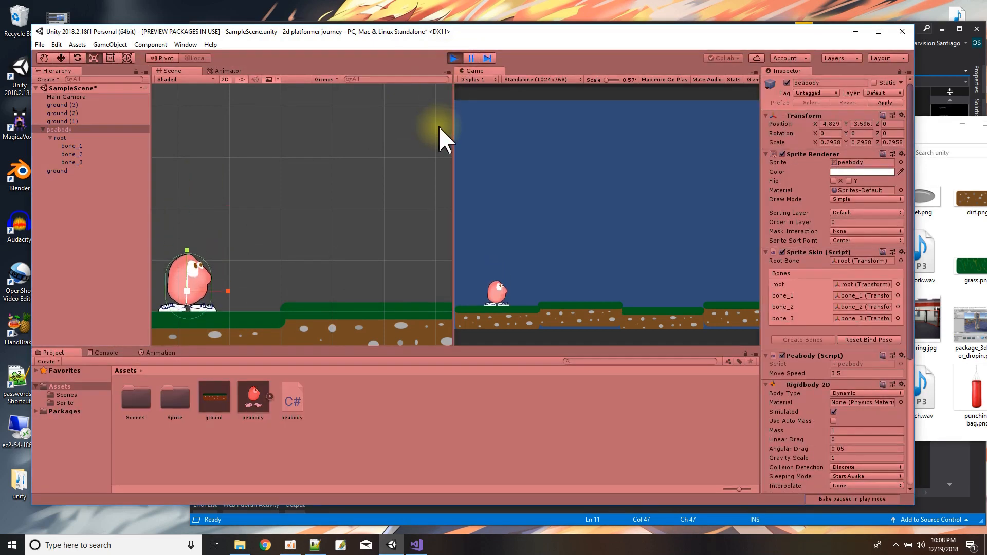
key(Right)
key(Left)
key(Right)
key(Right)
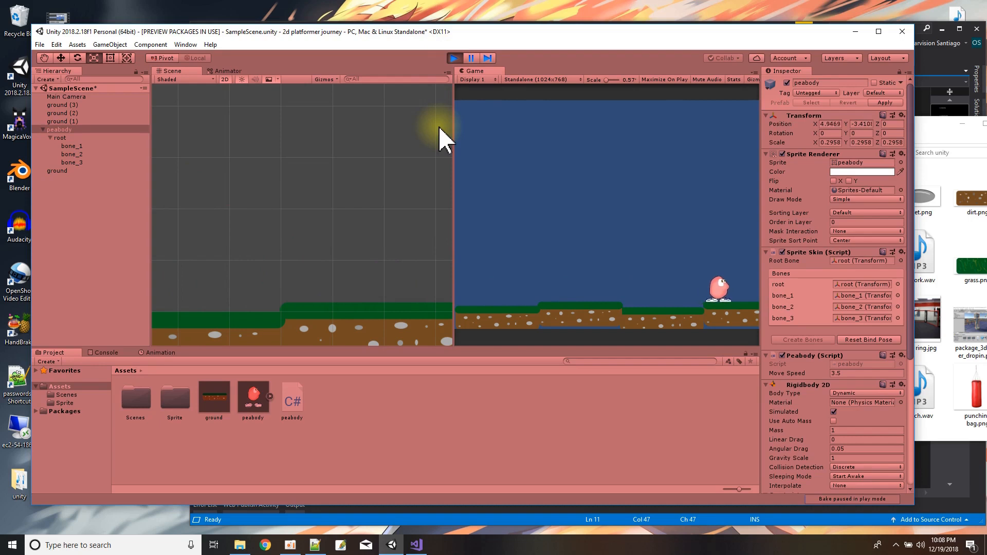
key(Left)
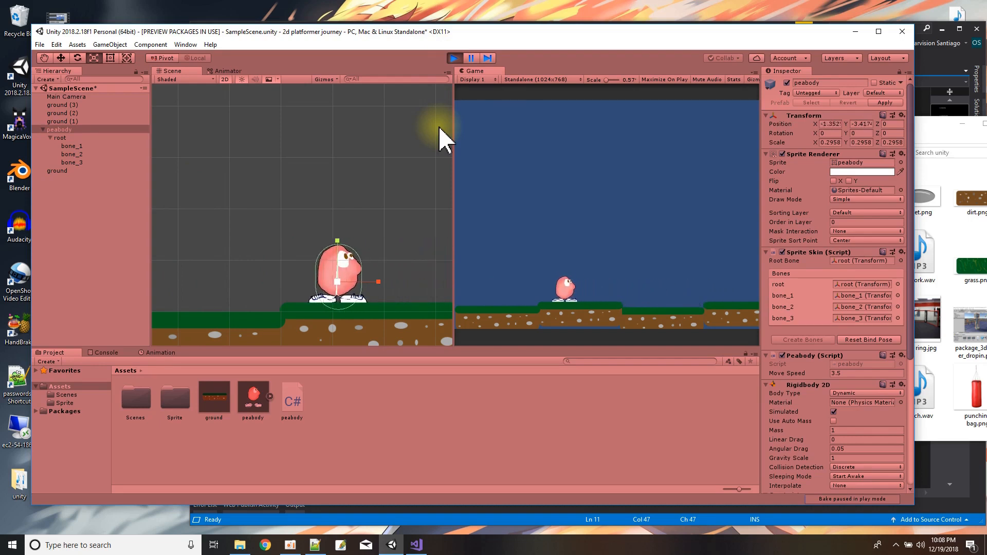
key(Right)
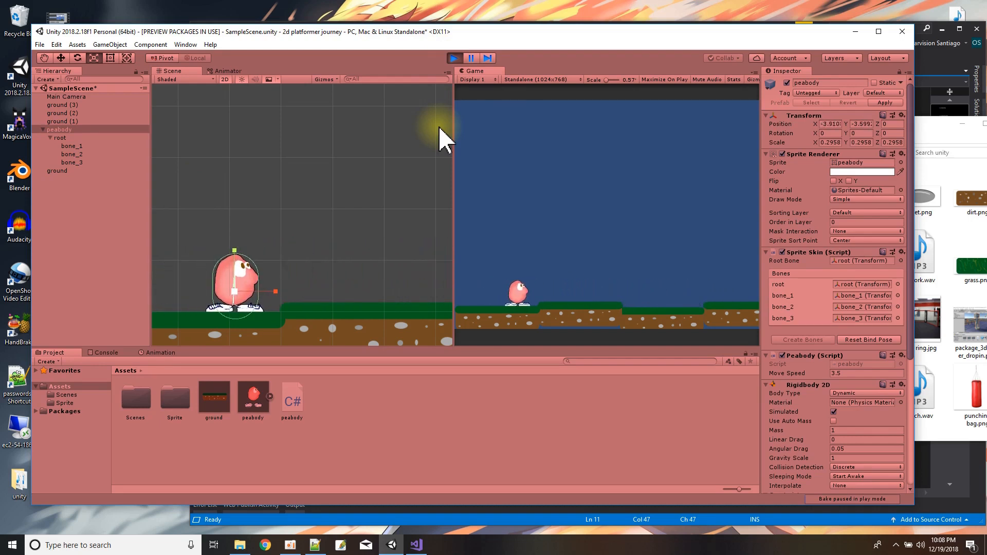
click(454, 58)
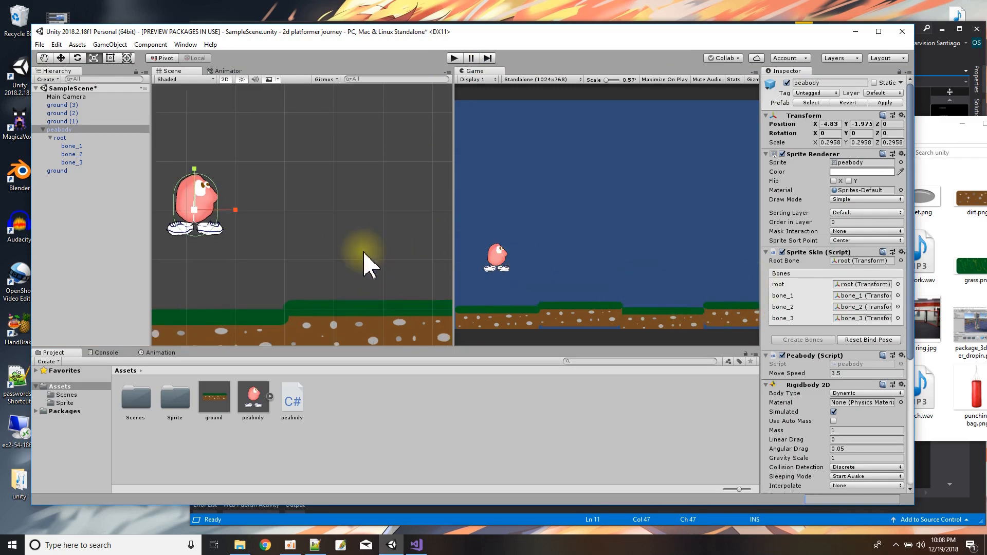
- Add two more ground prefabs as rising steps at the far end of the terrain, the last at about X 13.03, Y -3.49
scroll(365, 253, down, 5)
middle_drag(364, 253, 166, 237)
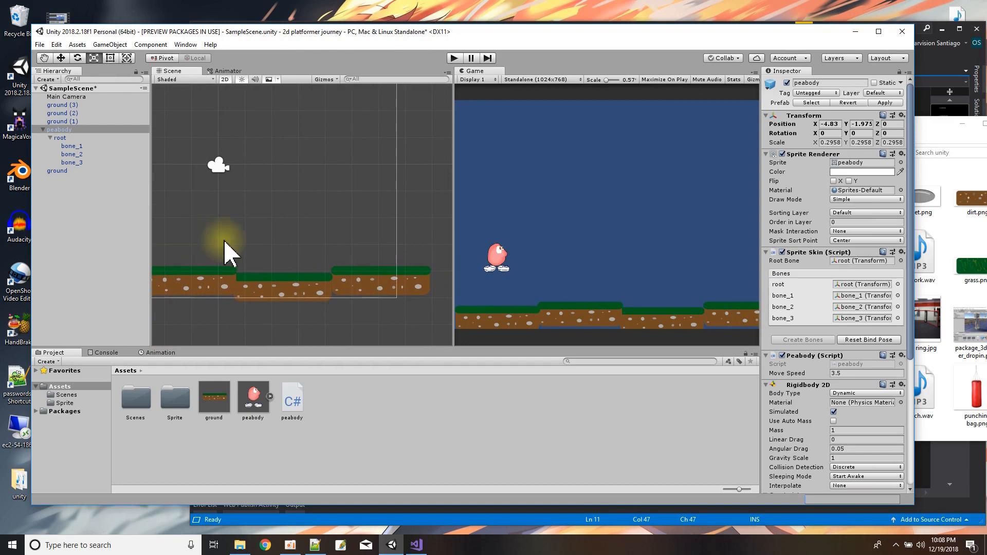
scroll(309, 251, down, 2)
scroll(319, 252, up, 2)
middle_drag(327, 257, 253, 282)
drag(211, 403, 374, 297)
drag(216, 400, 452, 288)
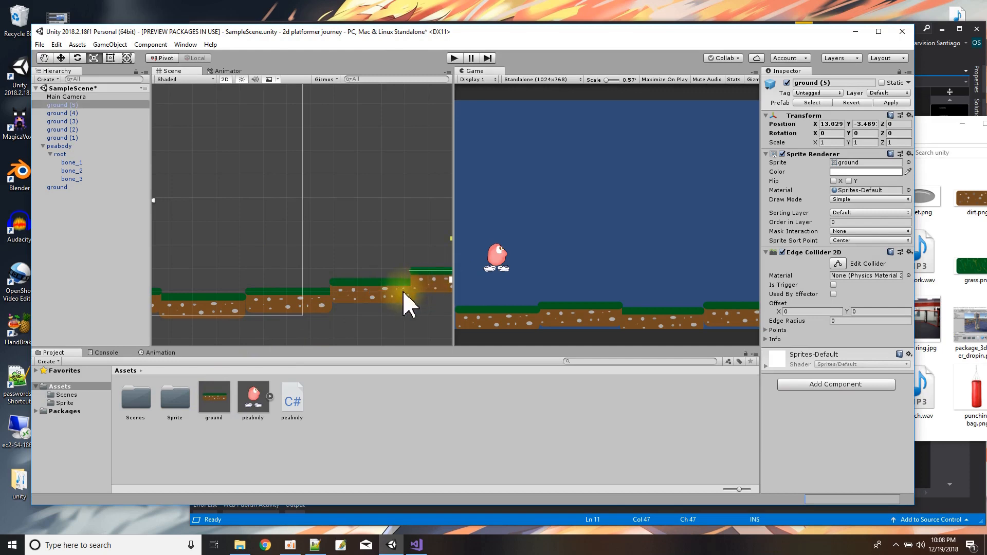
- Play-test walking peabody along the ground pieces towards the rising steps at the far end, and stop the game
click(454, 58)
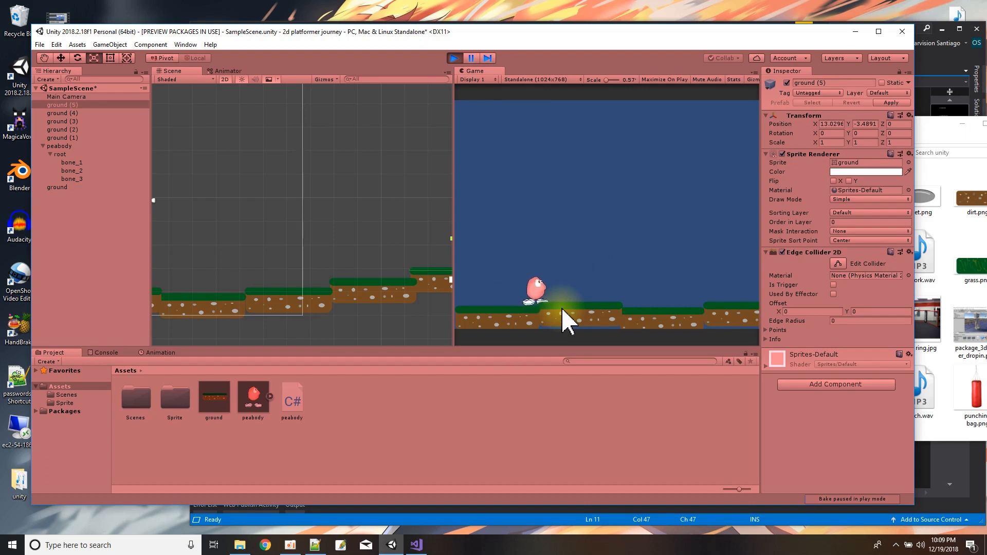
key(Right)
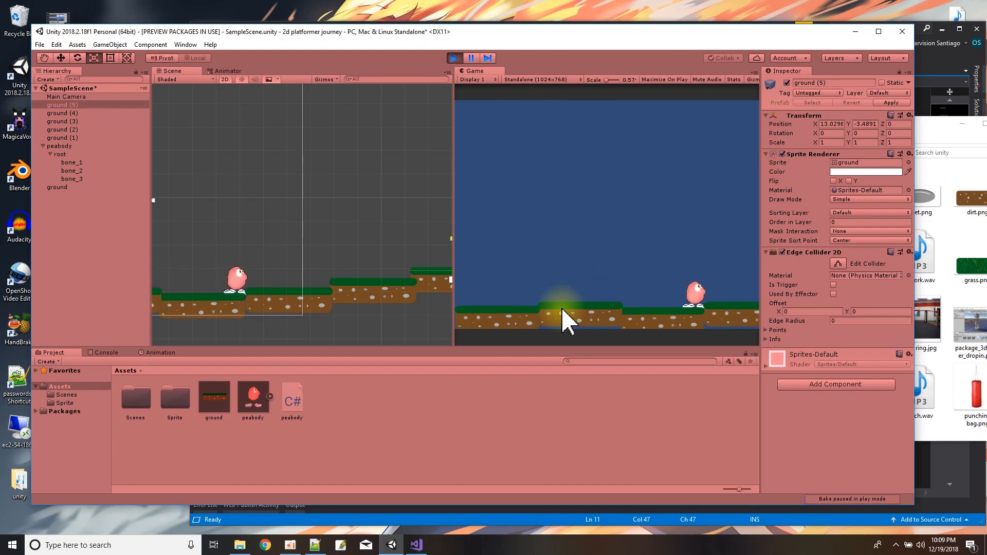
key(Right)
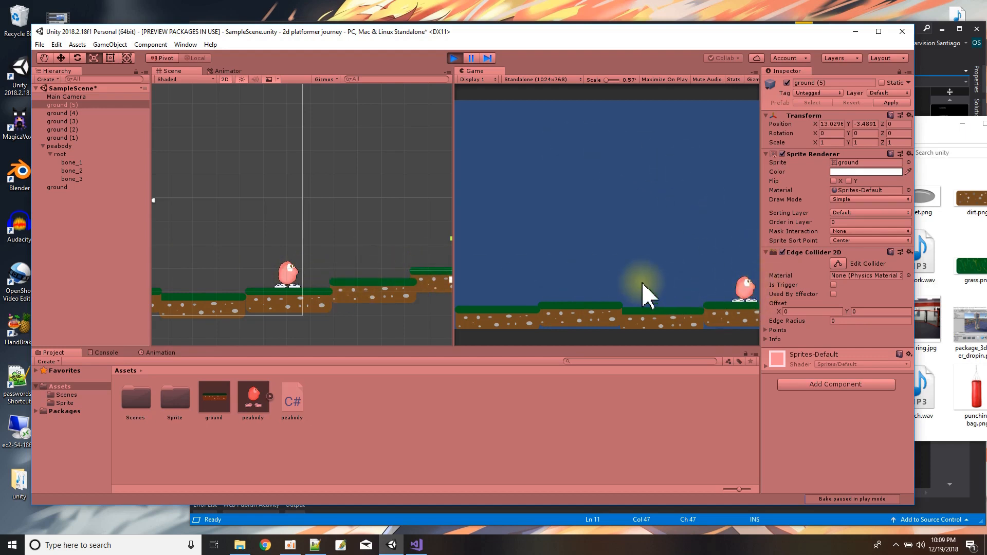
key(Right)
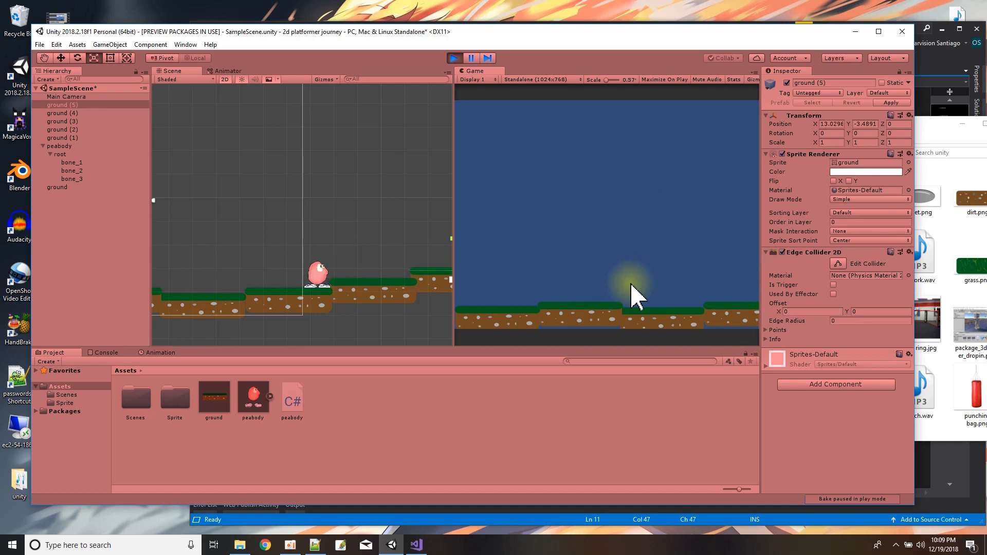
key(Left)
key(Right)
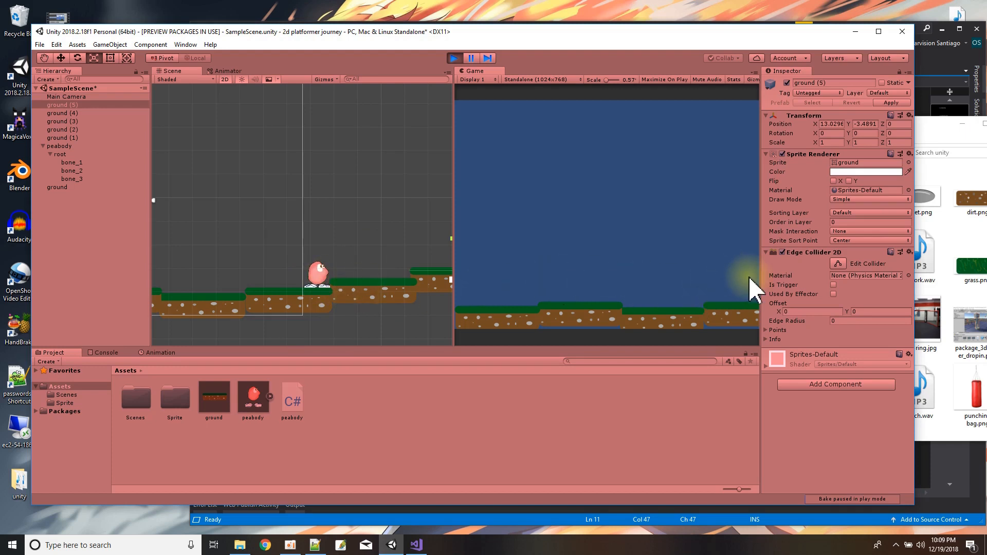
click(454, 58)
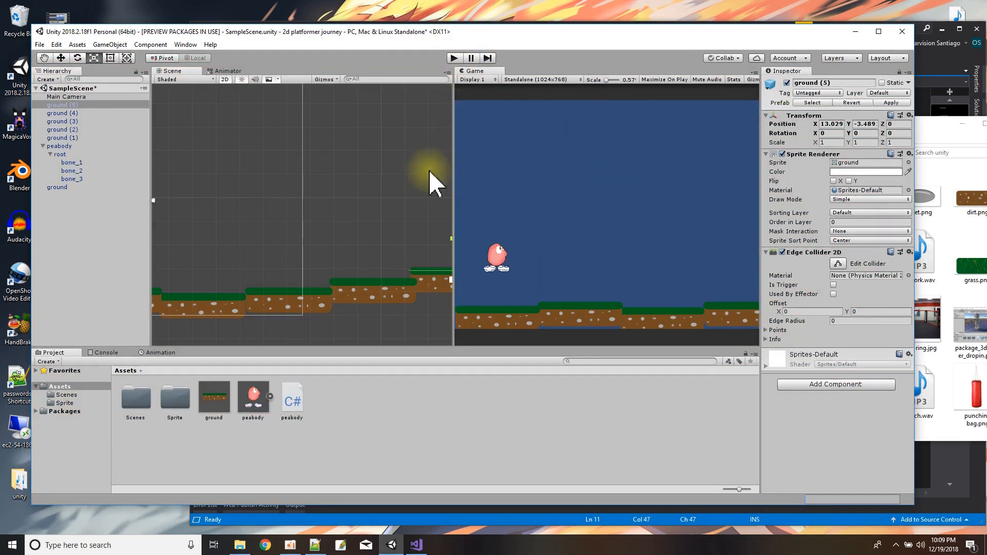
- Select peabody in the scene hierarchy and save the scene
click(53, 146)
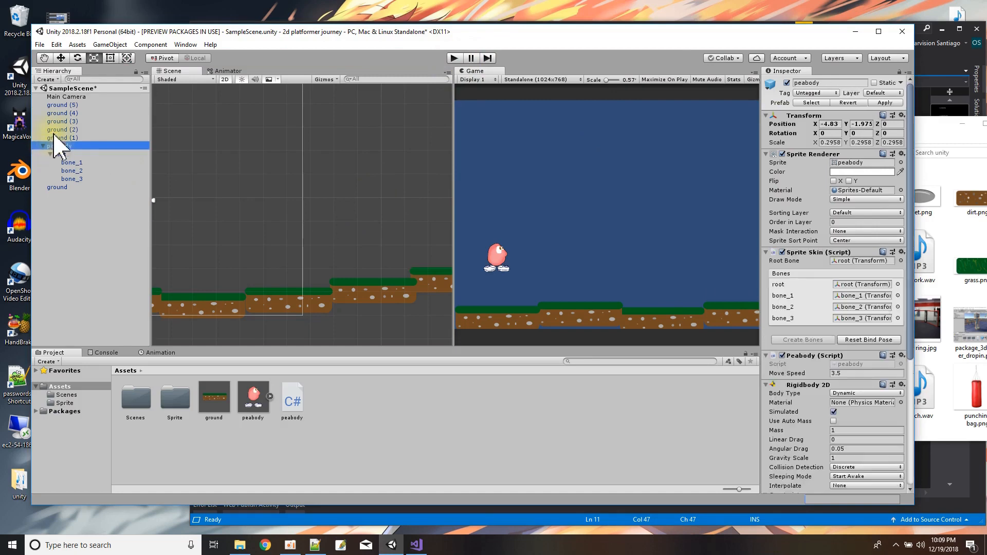
click(39, 45)
click(50, 80)
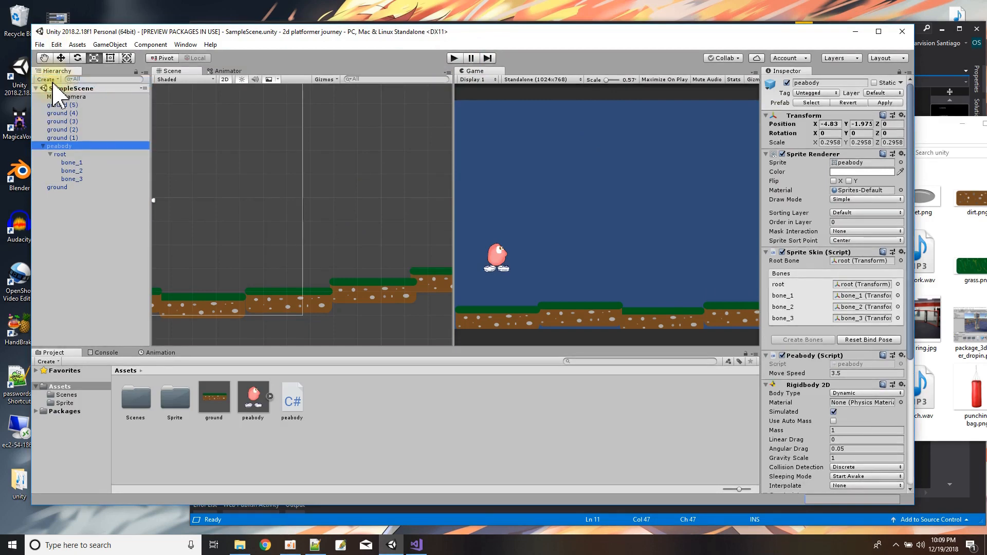
- Empty the Recycle Bin on the desktop and confirm the permanent deletion
right_click(18, 20)
click(46, 41)
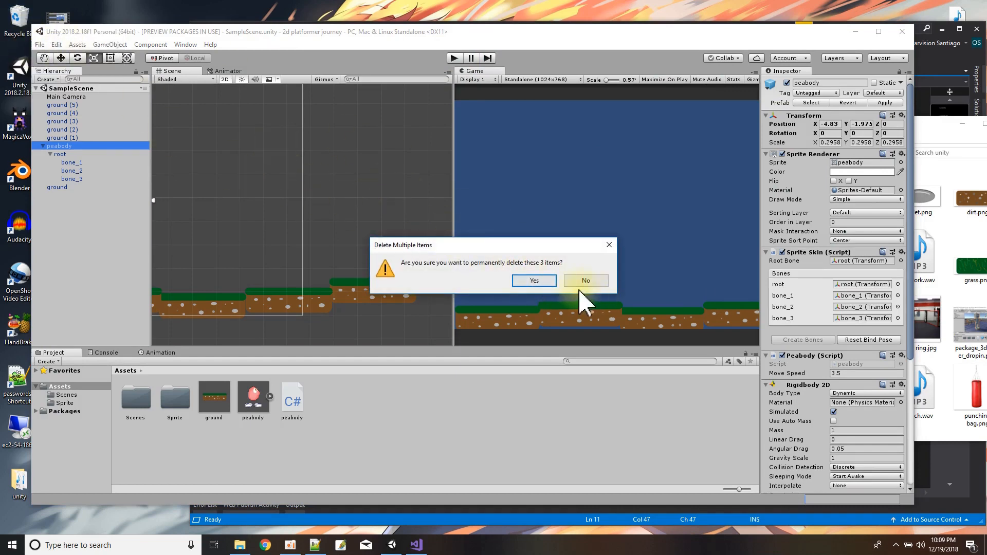
click(532, 282)
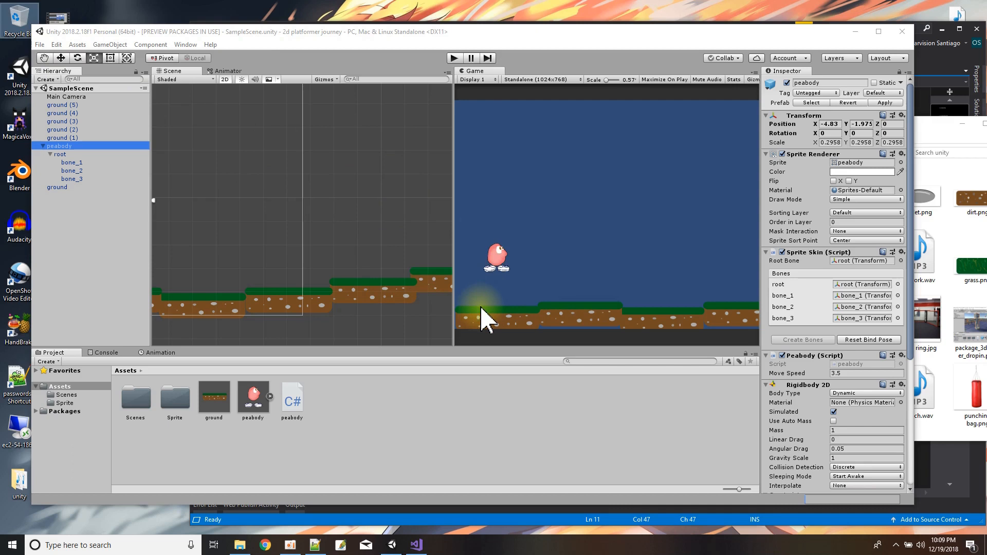
- Open the peabody script in Visual Studio from peabody's script component
click(94, 146)
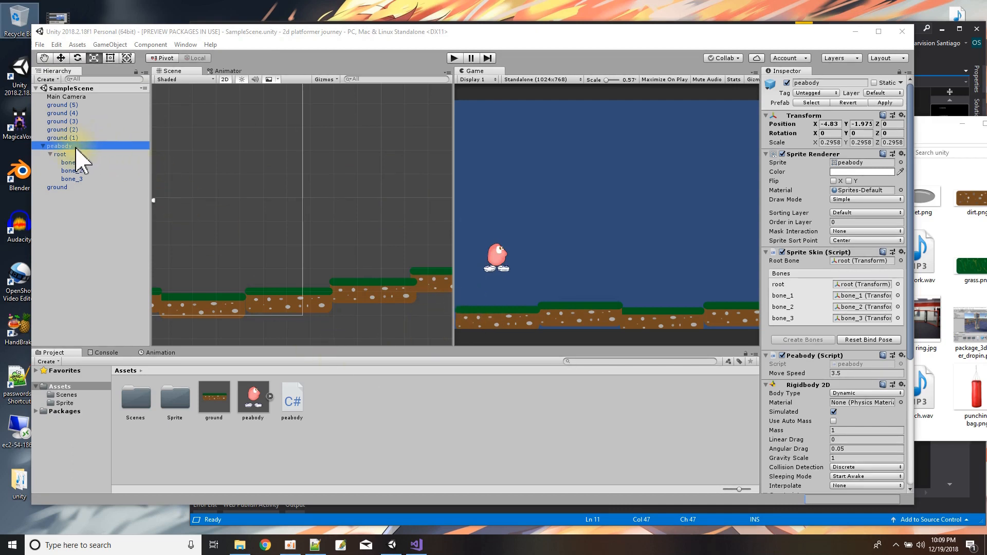
scroll(844, 430, down, 3)
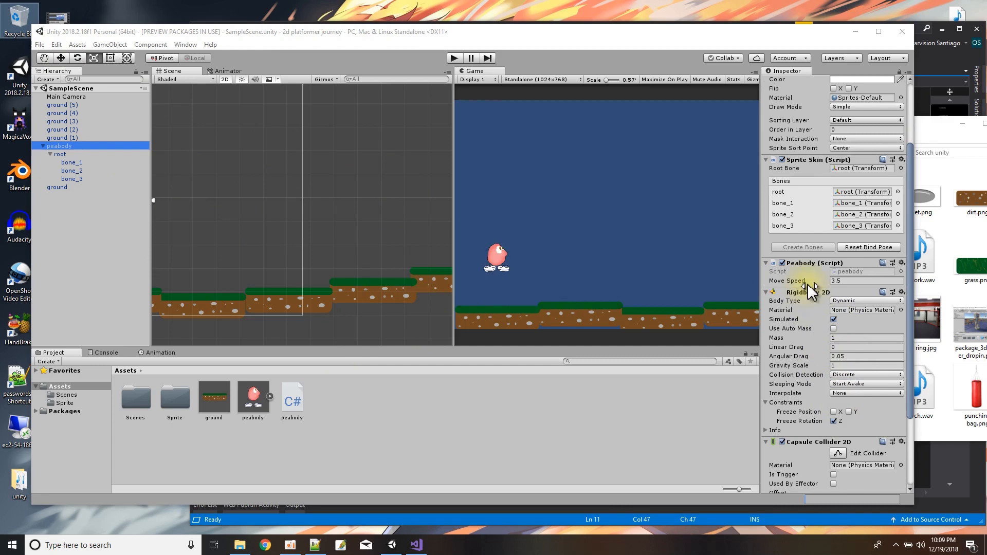
click(848, 271)
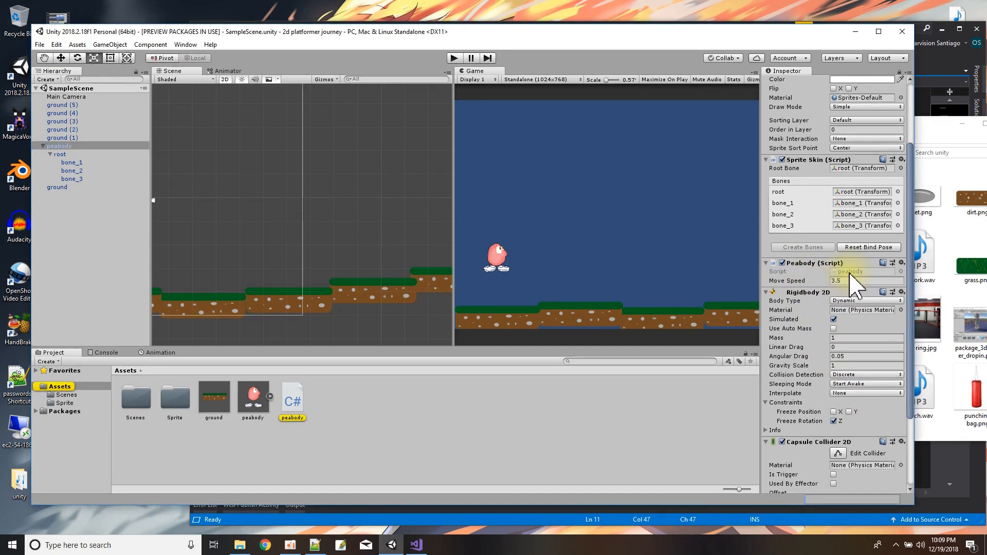
double_click(851, 273)
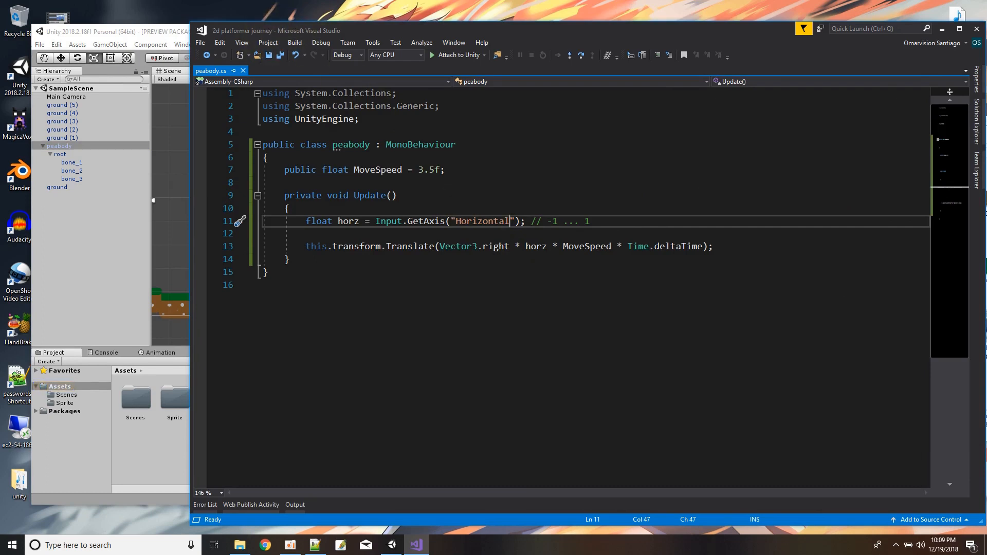
- Declare the field "public Camera camera = null;" below MoveSpeed in the peabody script and save it
click(458, 170)
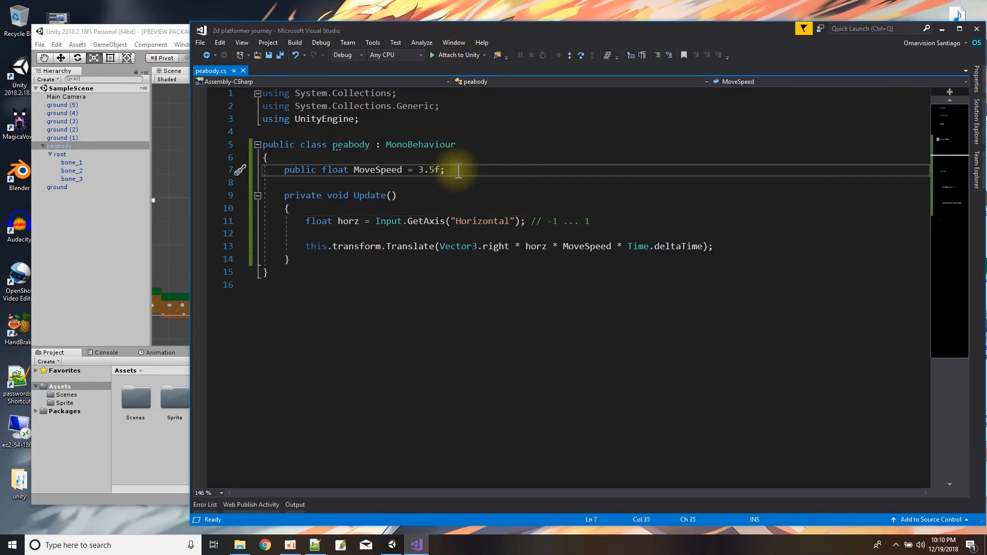
key(Return)
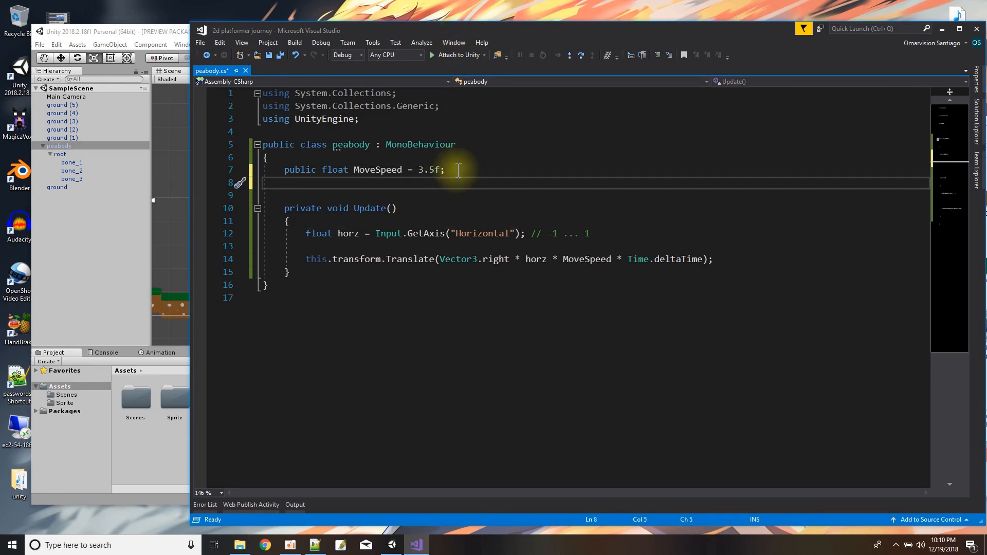
text(public Camera )
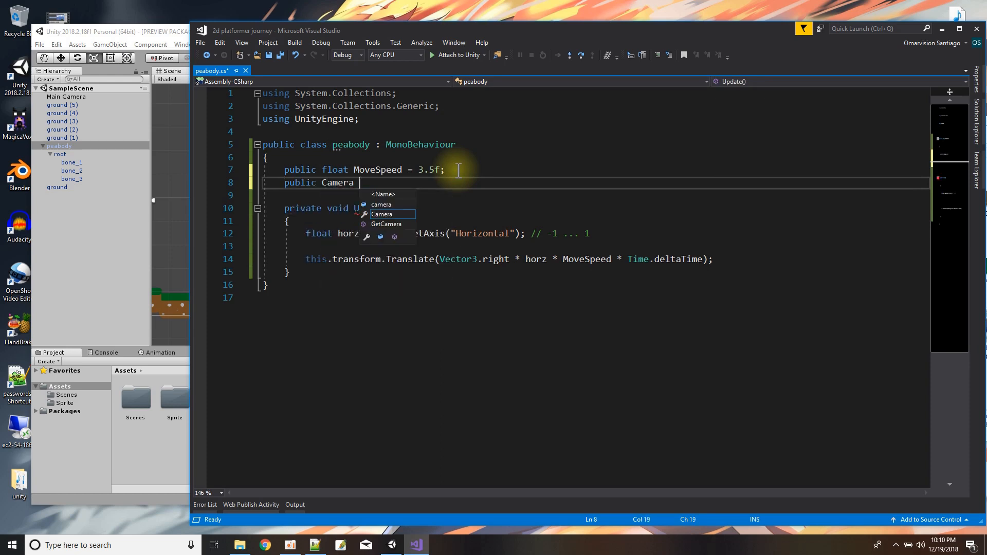
text(ca)
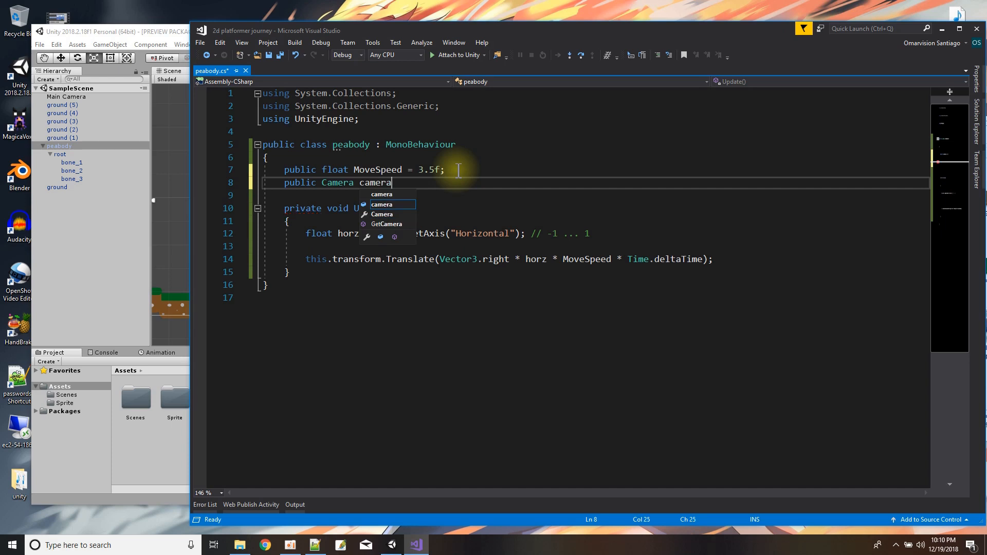
text(mera)
key(Escape)
text(= null;)
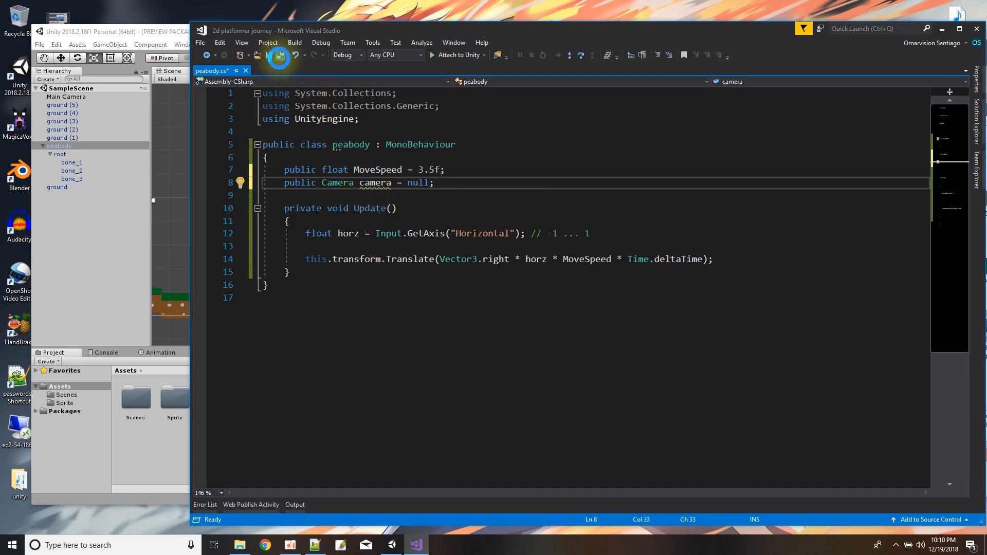
click(280, 55)
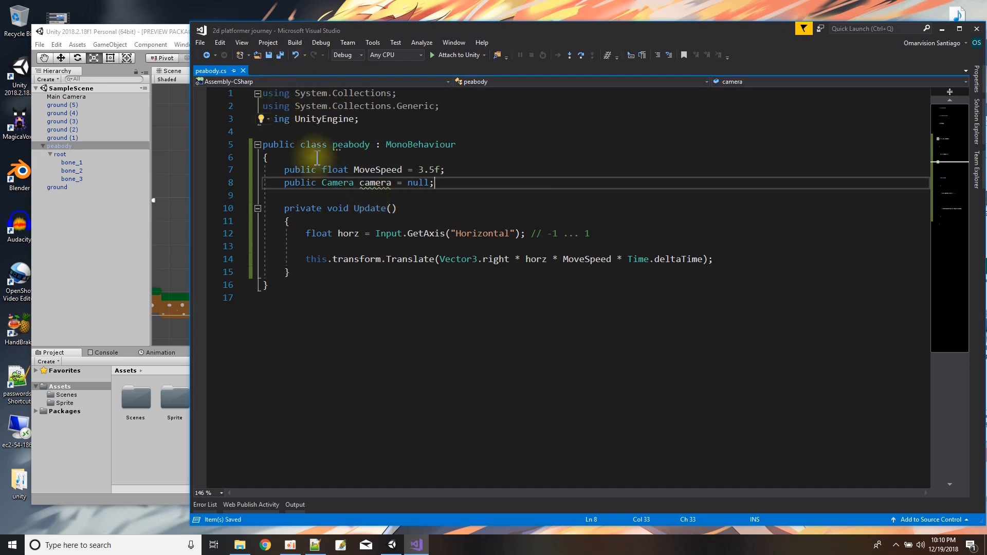
- Back in Unity, assign Main Camera to peabody's Camera field, save the scene and apply the changes to the peabody prefab
click(161, 32)
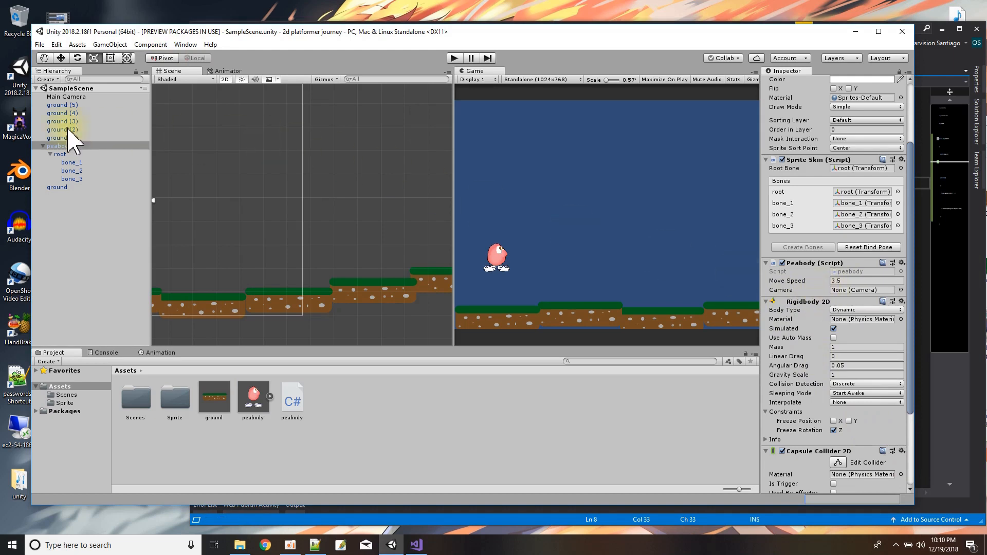
drag(56, 97, 848, 300)
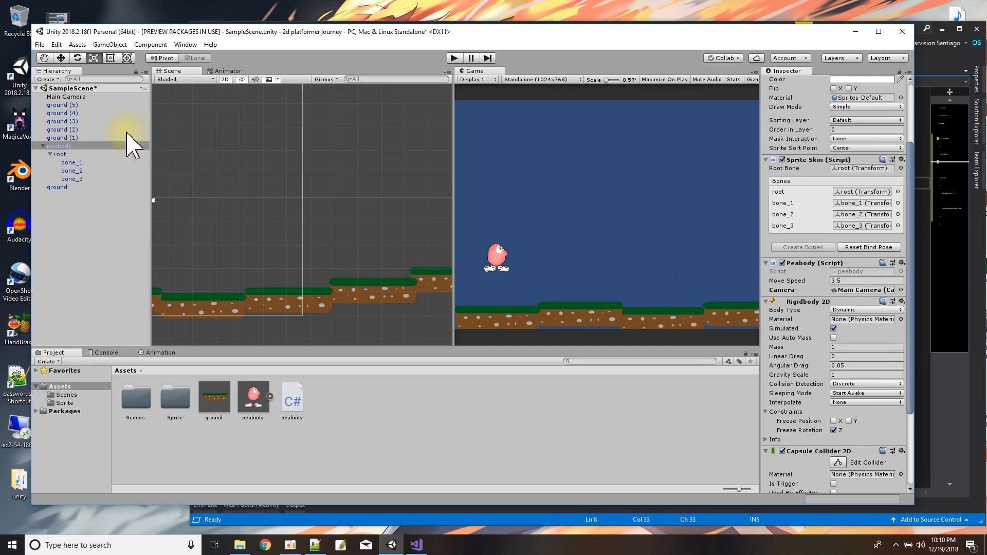
click(40, 45)
click(64, 81)
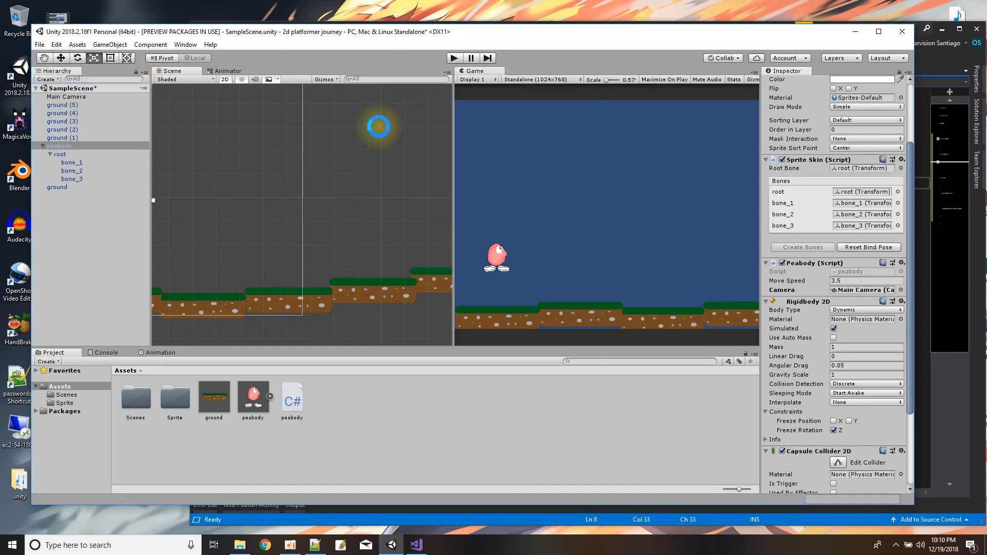
scroll(833, 198, up, 5)
click(883, 102)
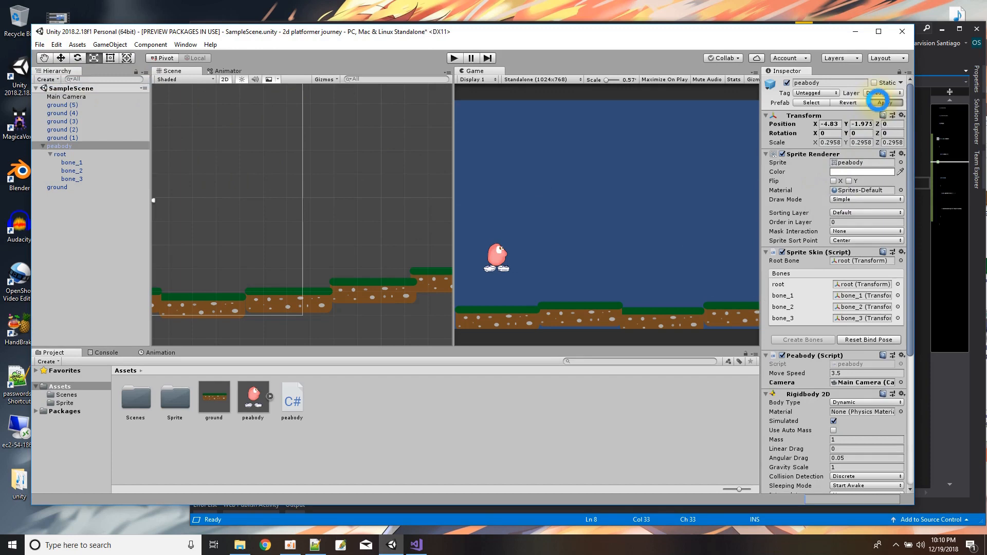
- Switch to Visual Studio and declare "private float origCameraOffset = 0;" below the camera field in the peabody script
click(926, 459)
mouse_move(371, 185)
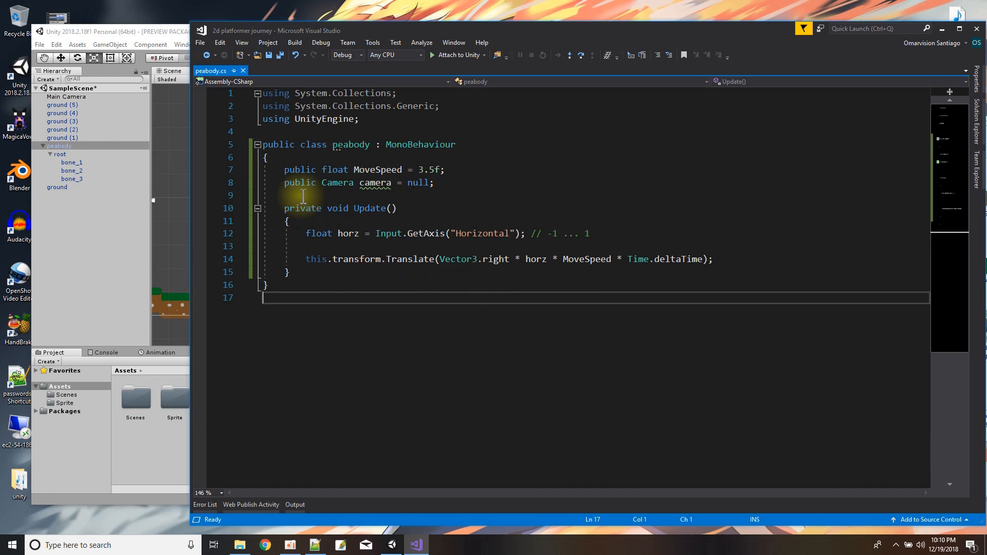
click(459, 187)
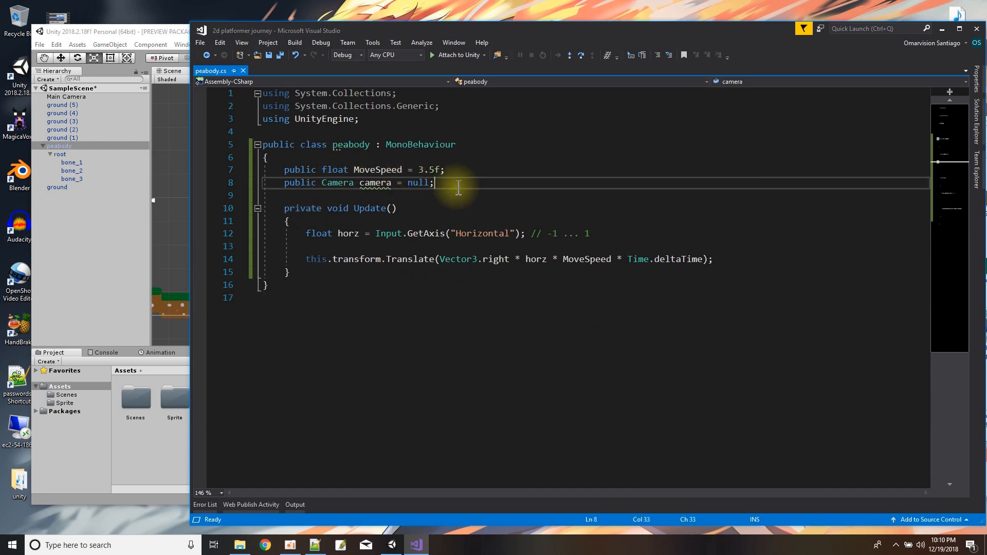
click(100, 31)
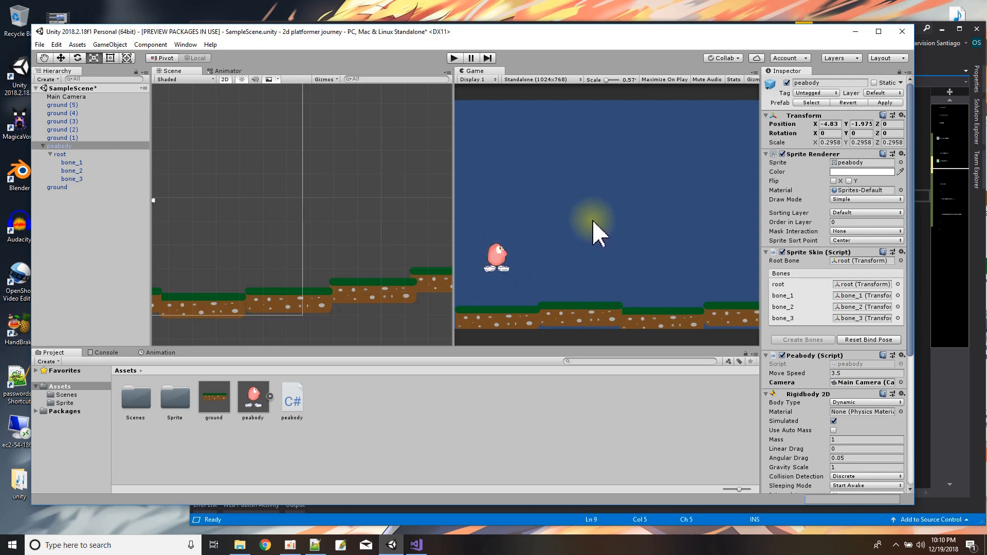
click(374, 520)
text(pub)
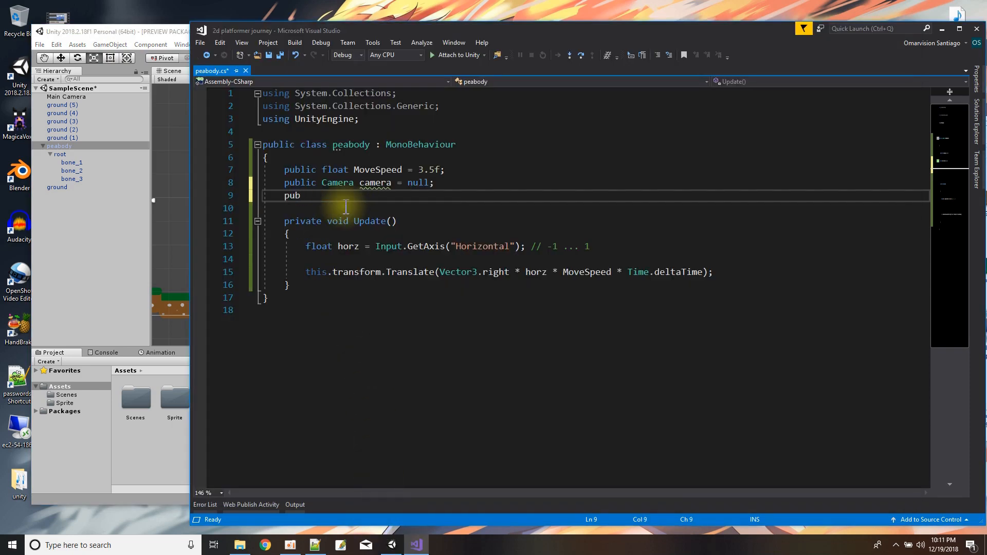
text(liuateorigCamOffset)
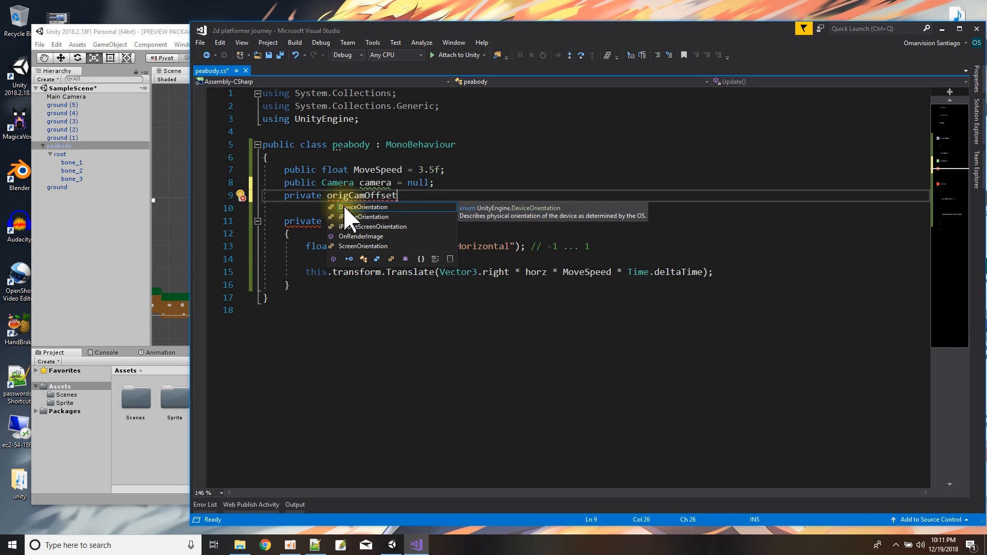
key(BackSpace)
key(BackSpace)
key(BackSpace)
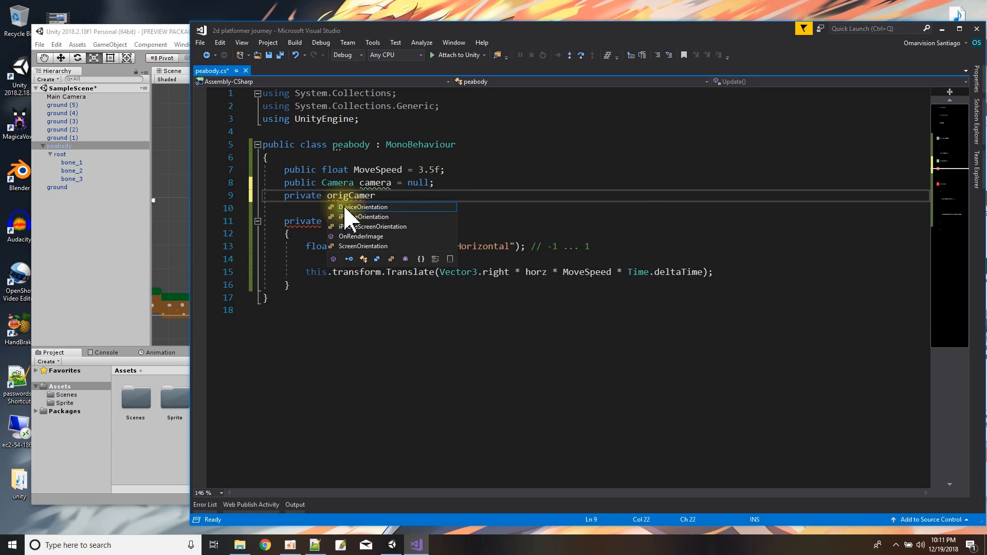
text(aOffset = 0;)
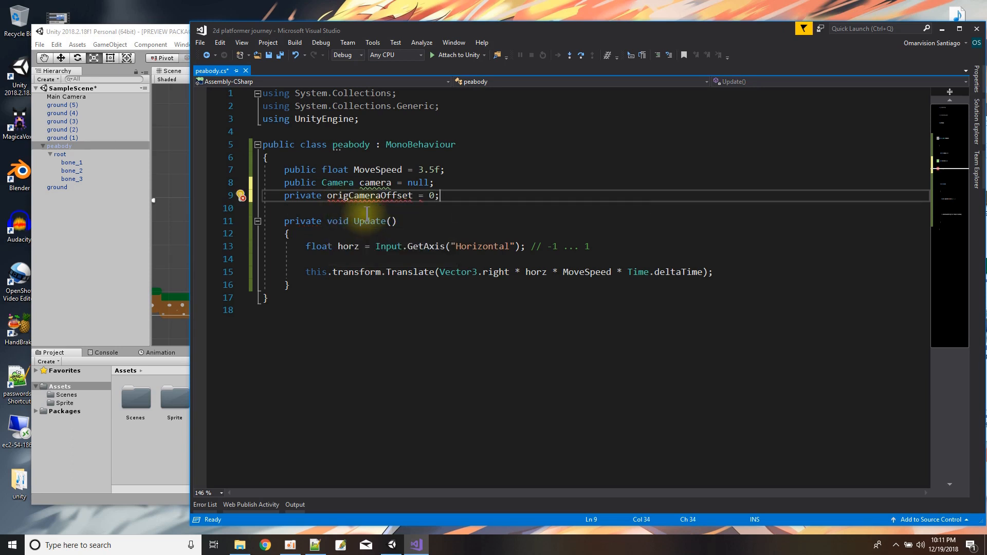
click(360, 208)
click(327, 196)
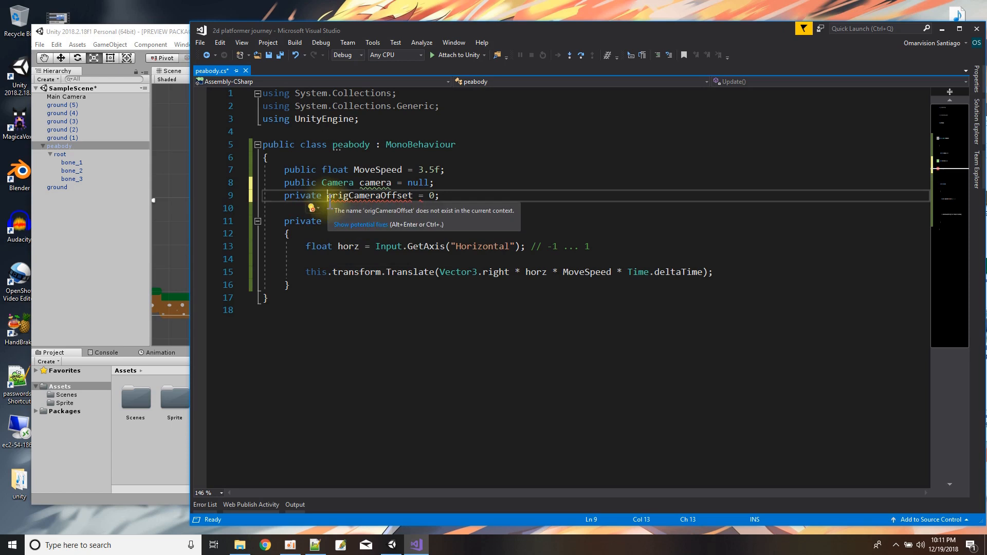
text(float)
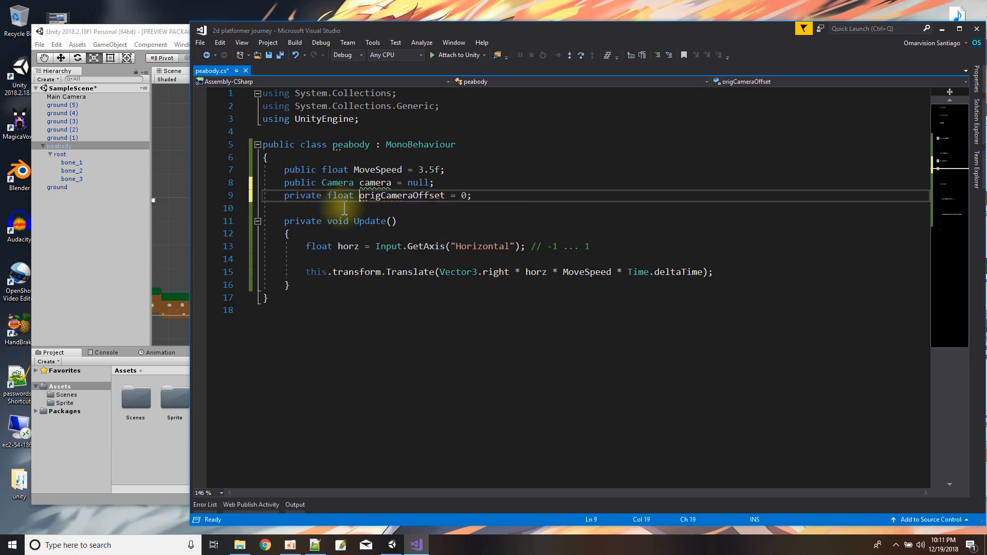
- Add an empty "private void Start()" method between the origCameraOffset field and Update in the peabody script
click(333, 210)
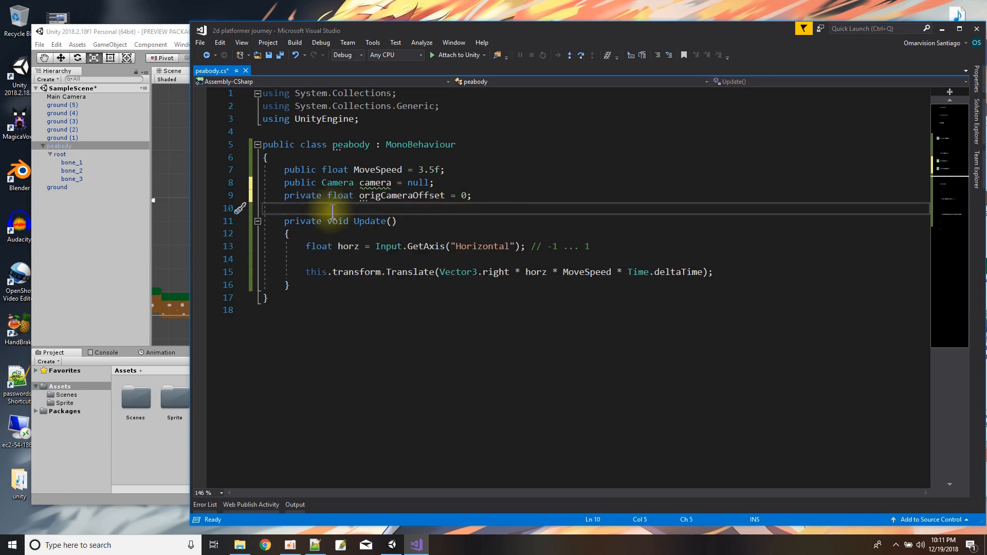
key(Return)
text(private void Start)
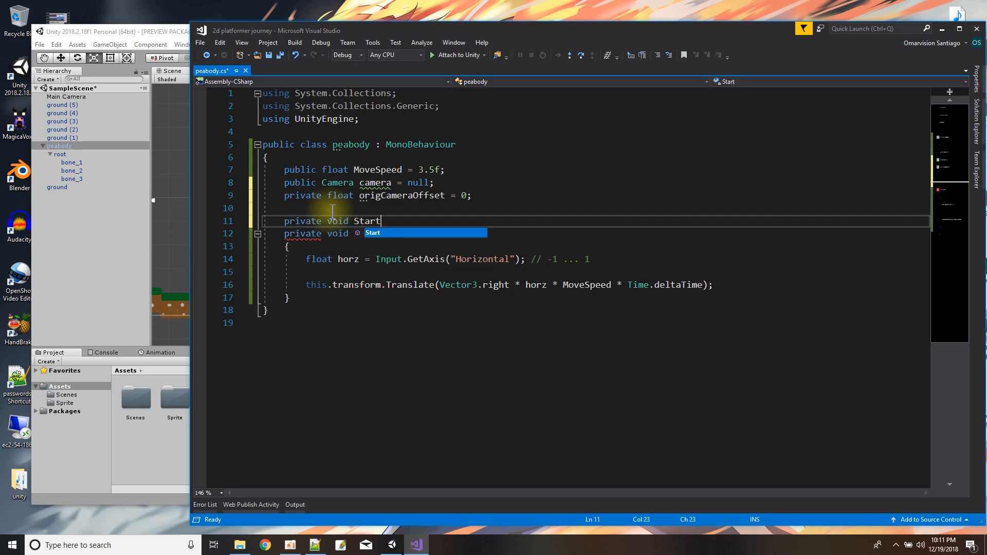
key(Return)
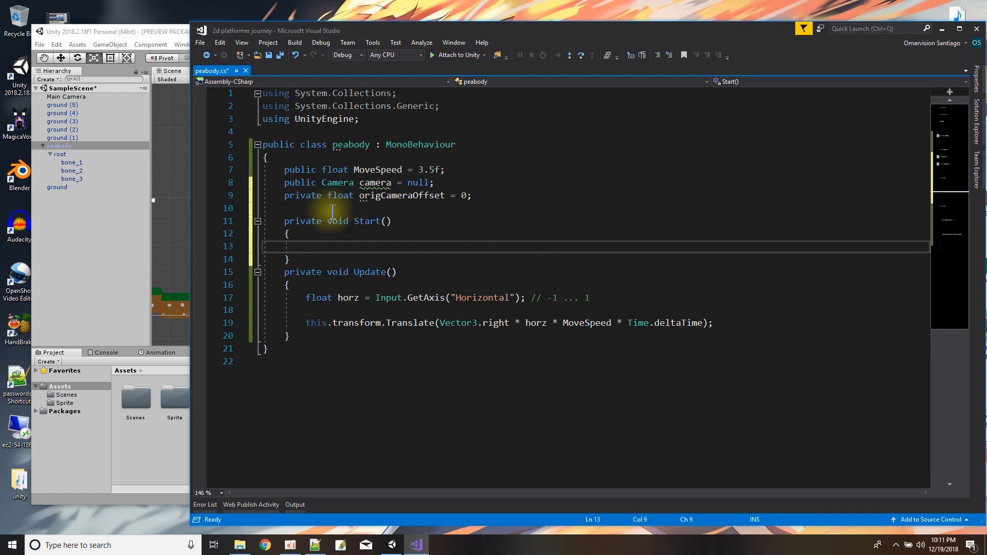
- Compare peabody with the camera in Unity's scene and, in Start in Visual Studio, write "origCameraOffset = this.transform.position.x - camera.transform.position.x;"
click(154, 32)
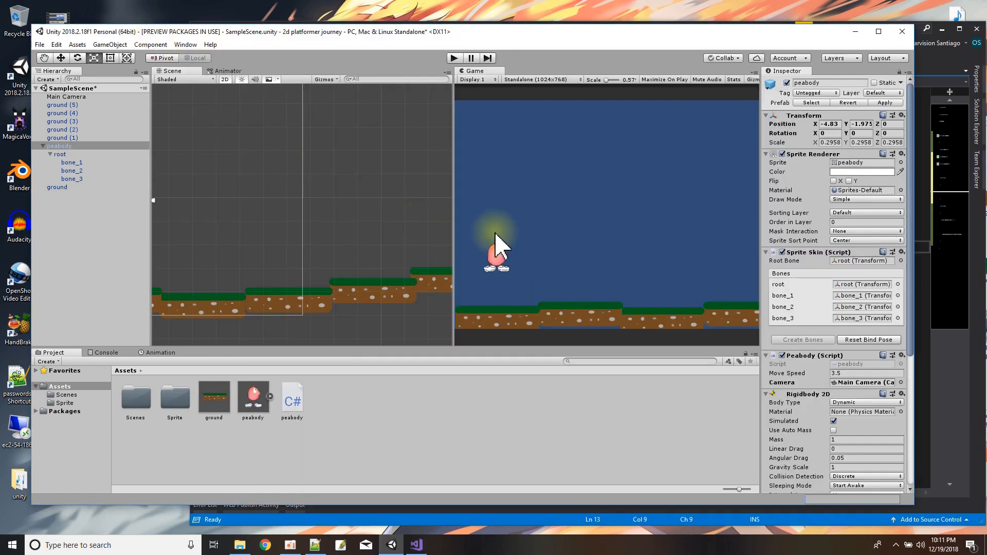
scroll(237, 278, down, 5)
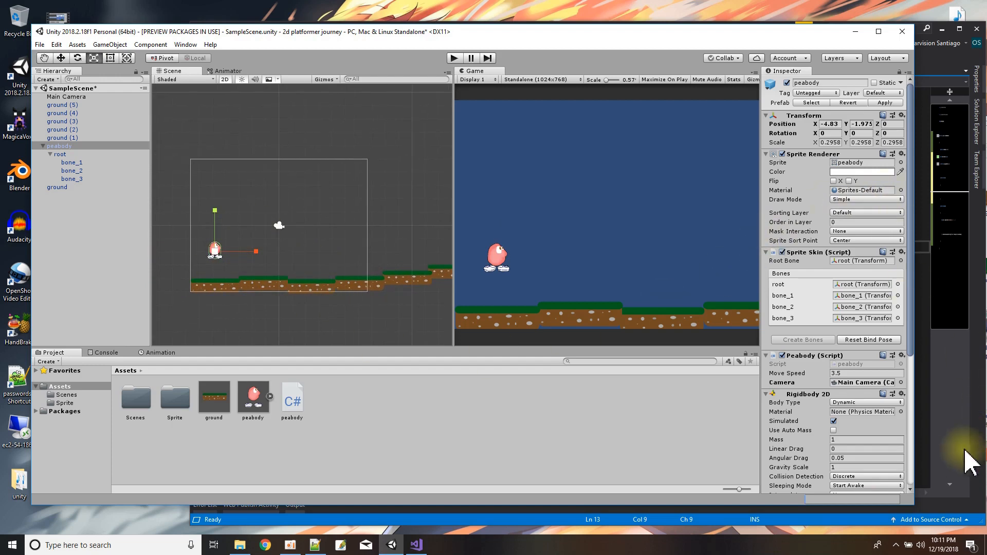
click(933, 72)
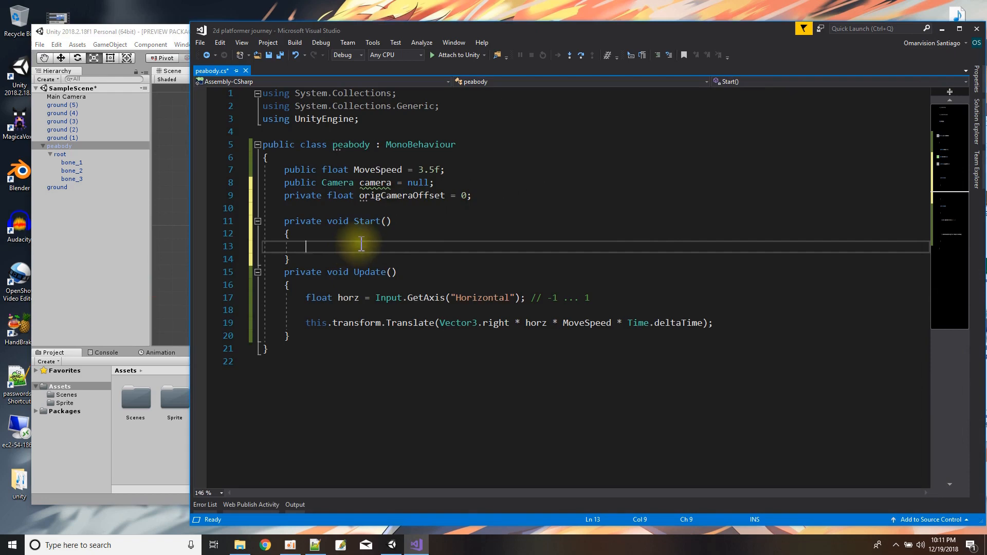
text(orig)
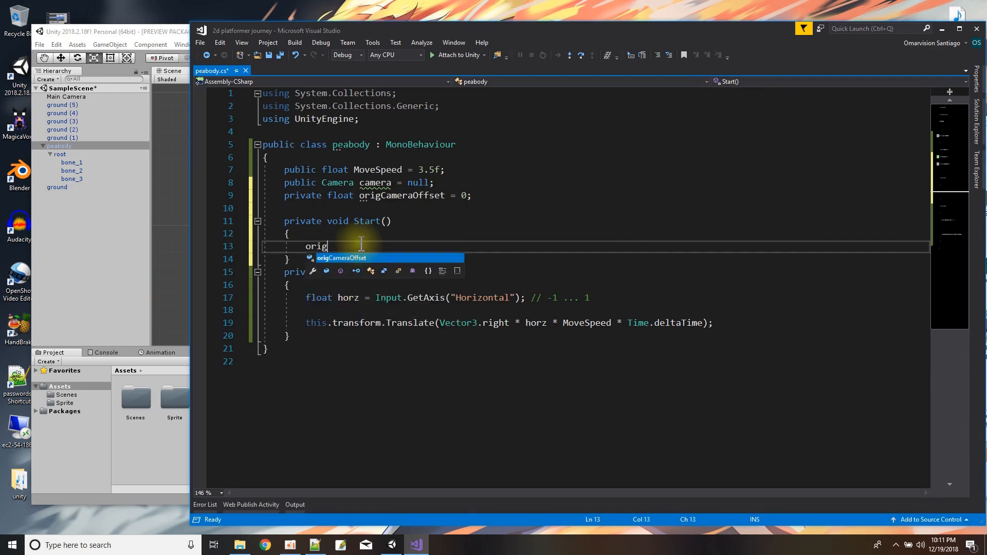
text(CameraOffset = )
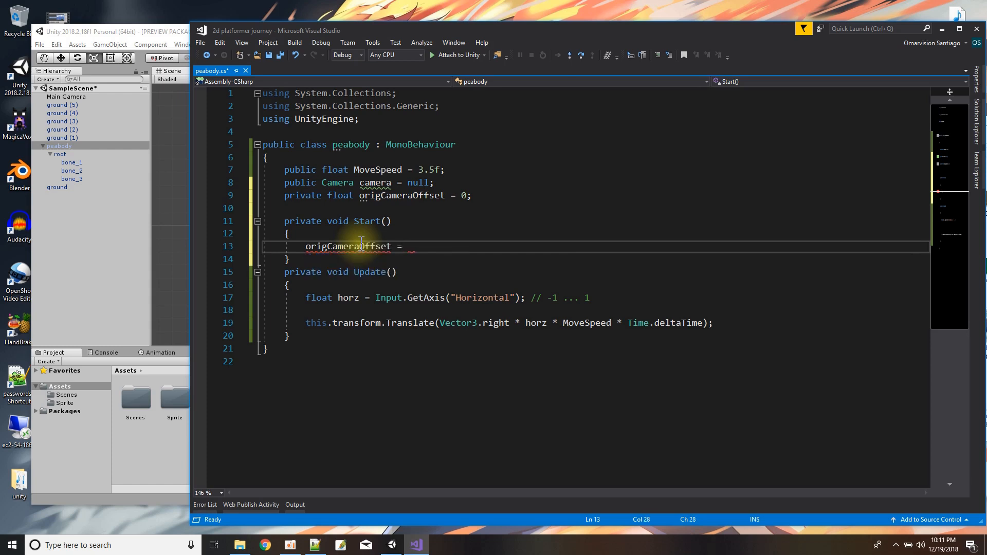
text(this.th)
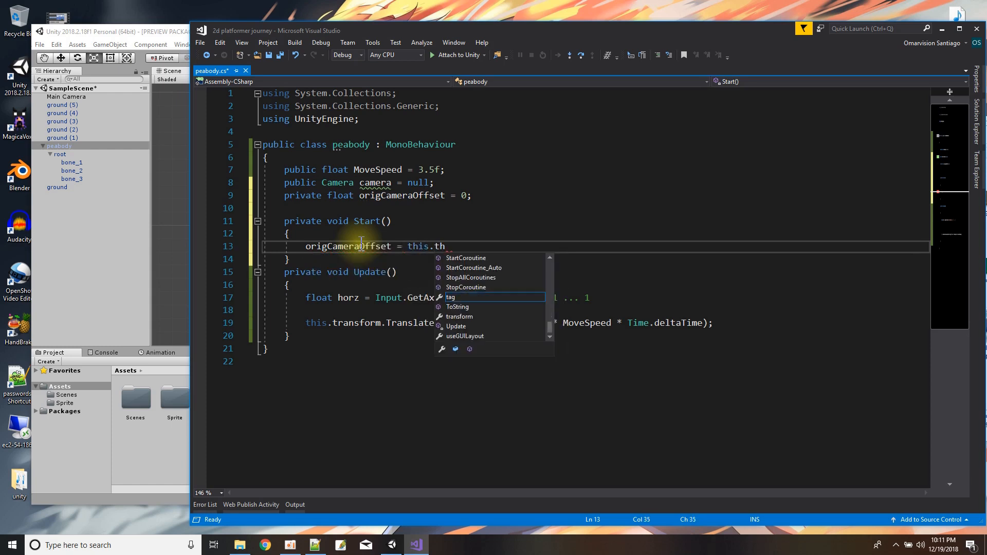
key(BackSpace)
text(ran)
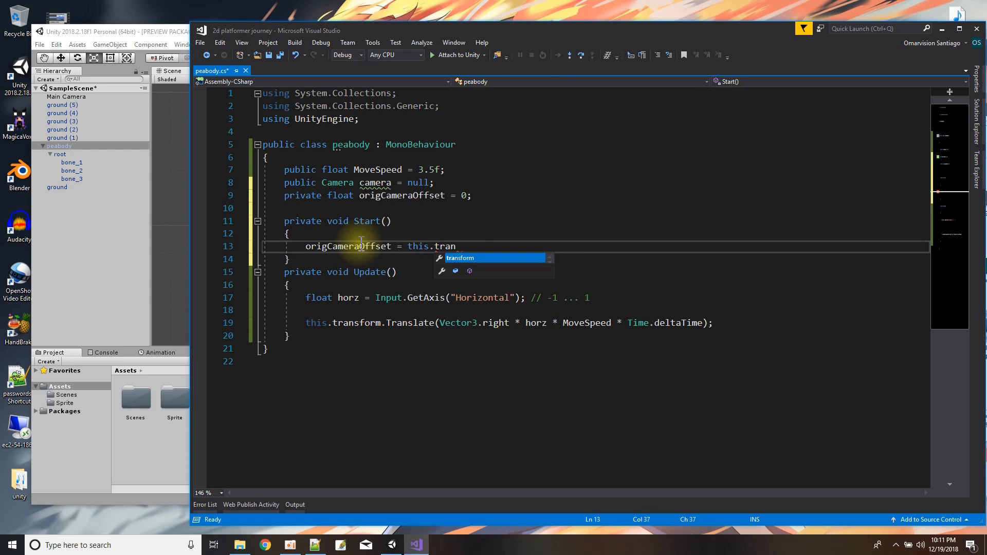
text(sform.position.x -)
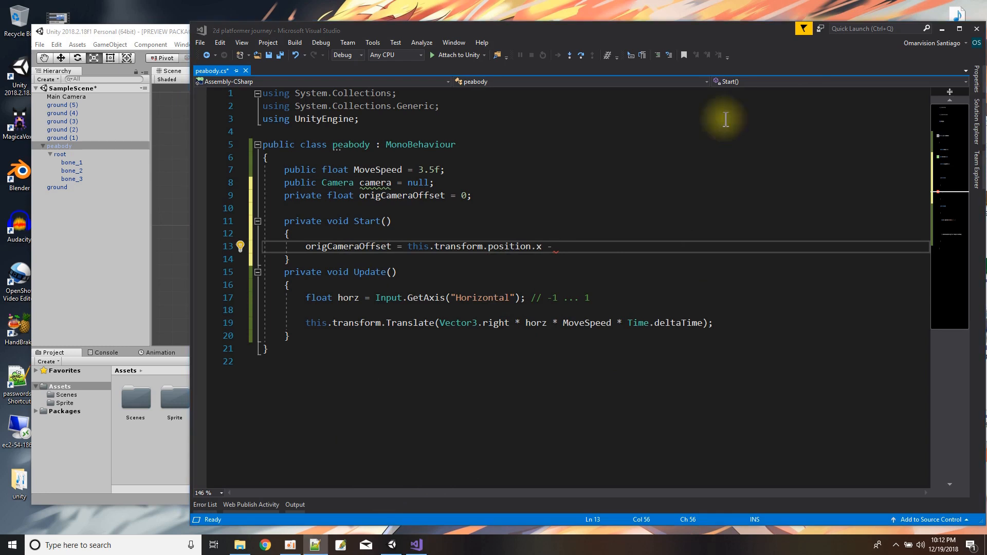
text(camera.transform)
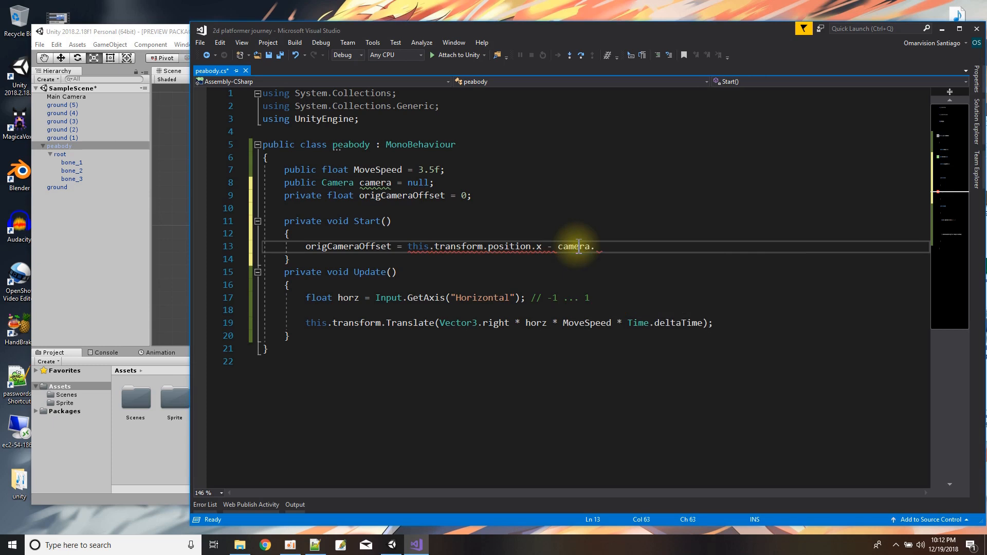
text(.positi)
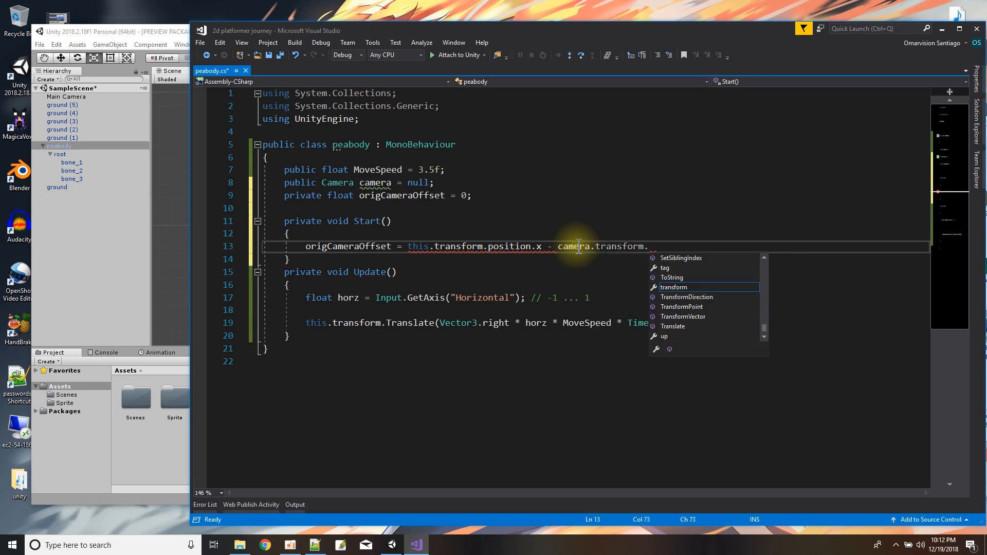
text(on.x;)
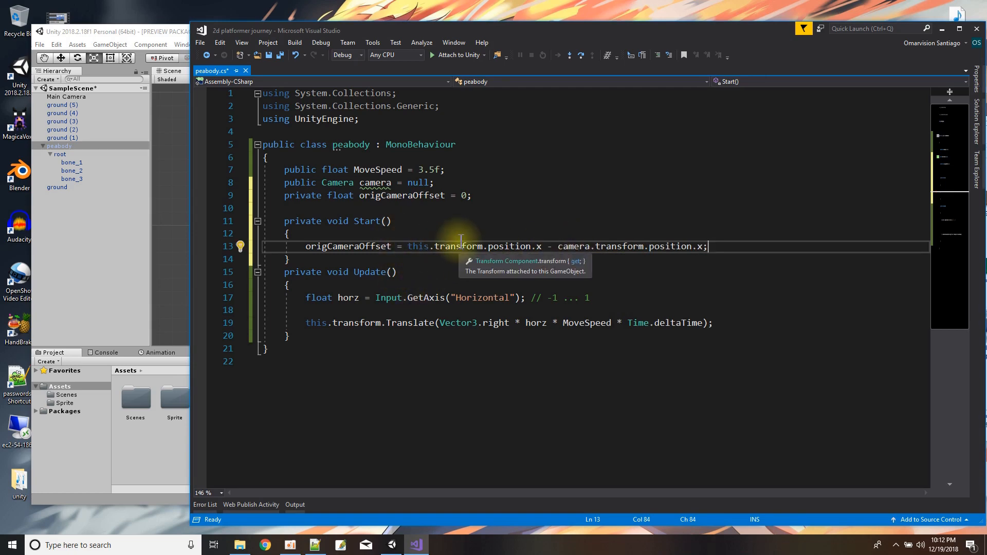
click(164, 31)
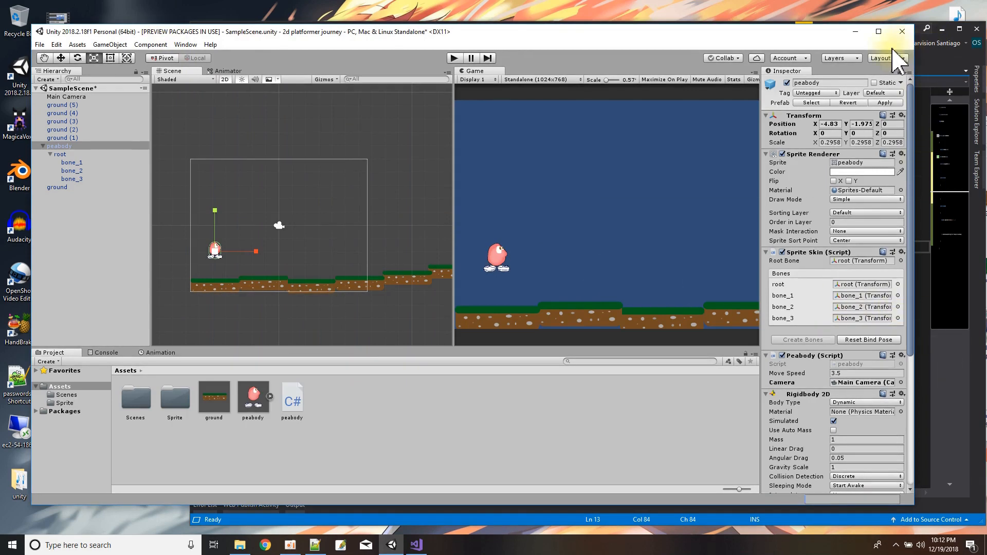
click(855, 520)
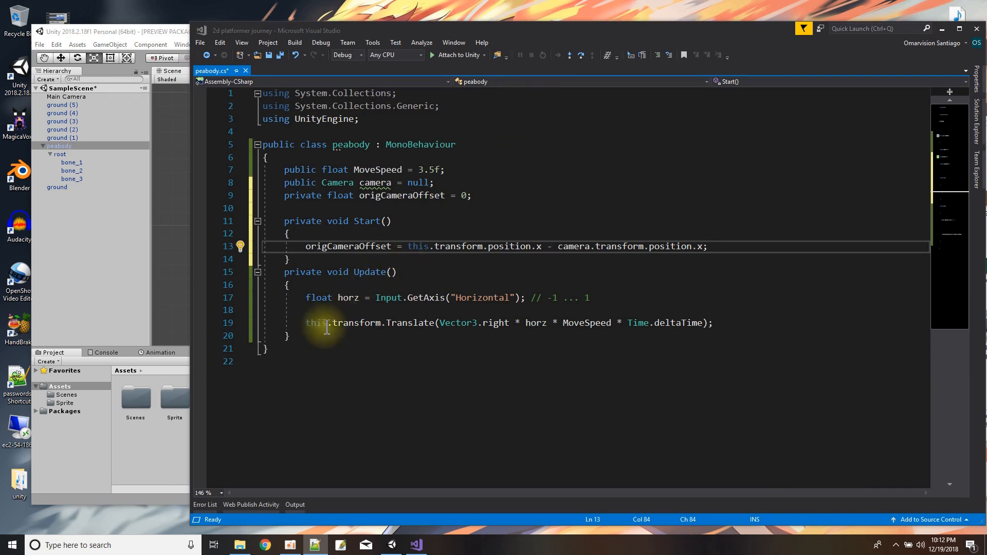
- Add the comment "//move control" above the horz declaration in Update and remove the blank line below that declaration
click(593, 298)
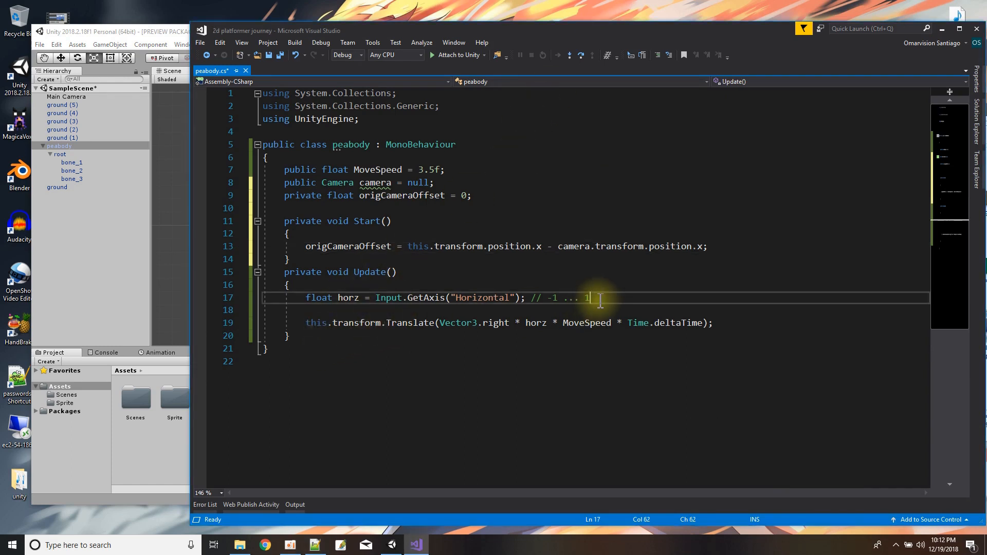
click(342, 289)
key(Return)
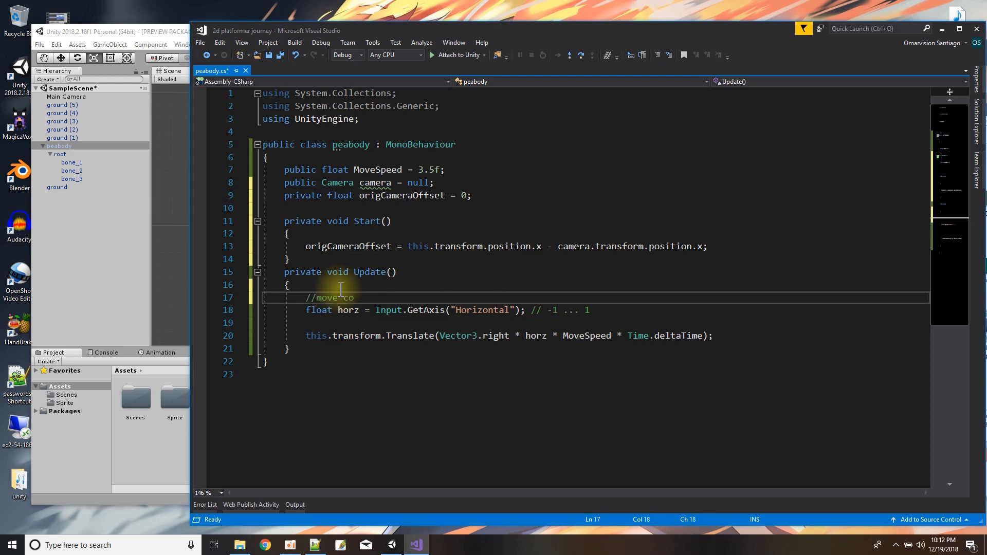
click(612, 311)
key(Delete)
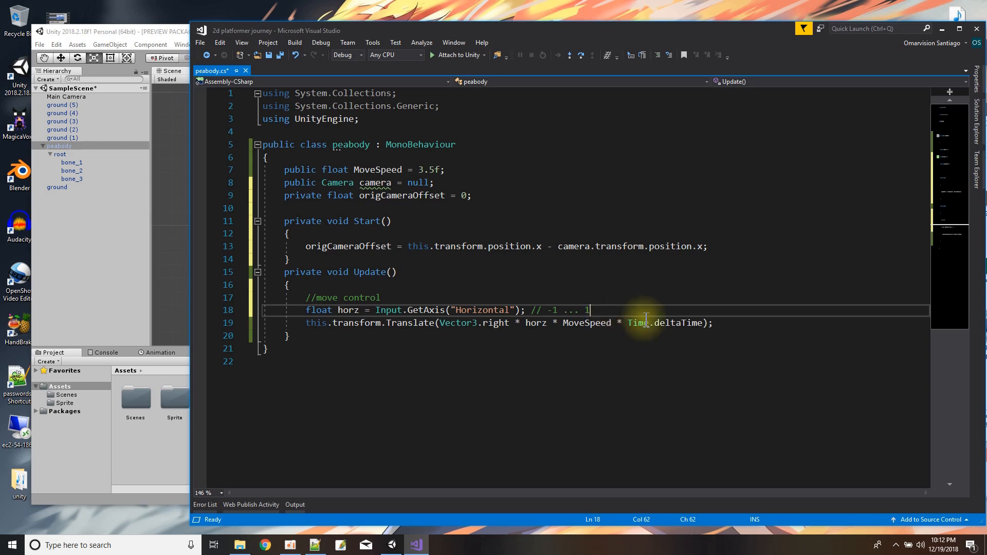
- Add the comment "//camera control" in Update, separated by two blank lines from the Translate statement above it
click(730, 323)
key(Return)
key(Return)
key(Return)
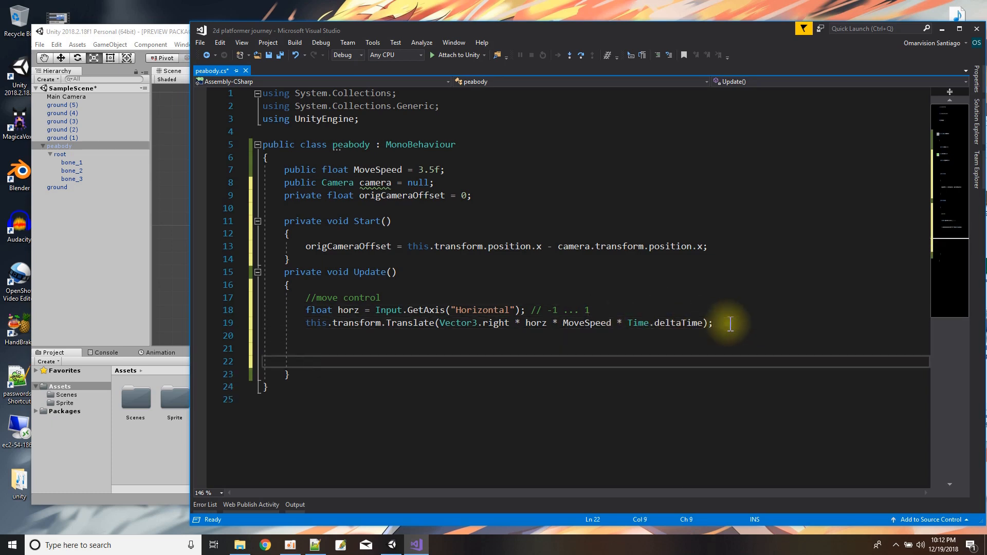
key(Tab)
key(Tab)
text(//camera control)
key(Return)
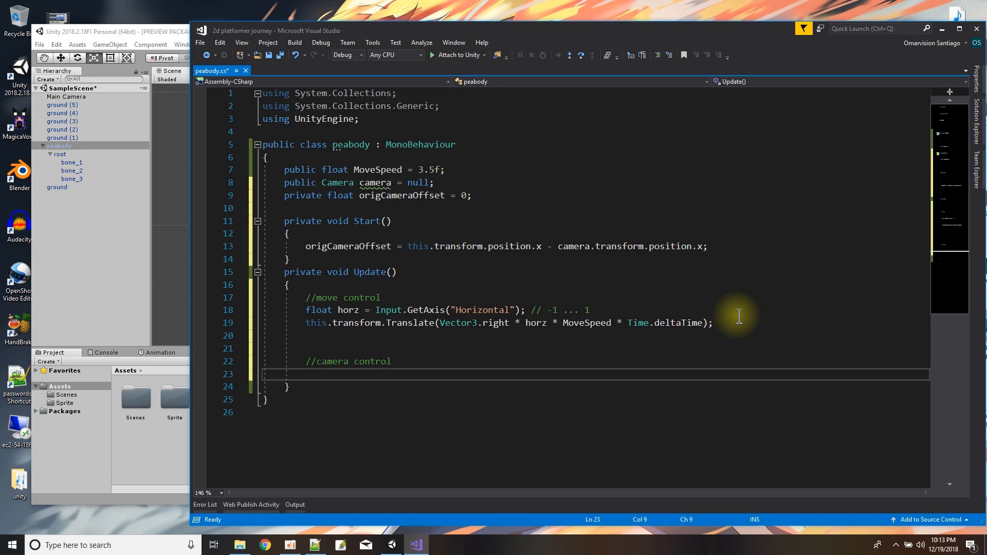
- Below the camera control comment, add the block "if (camera.transform.position.x < this.transform.position.x)" with opening and closing braces
text(if (camera)
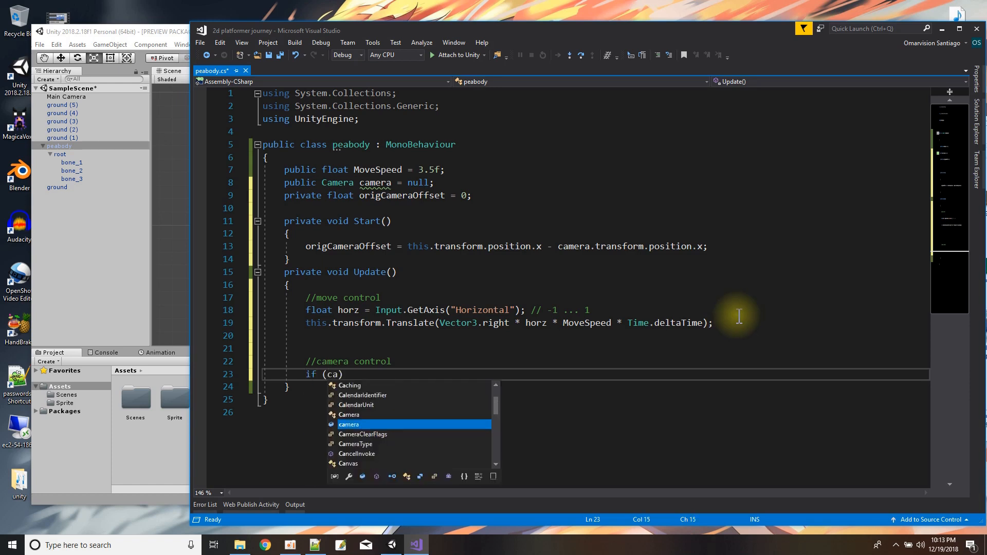
text(.tras)
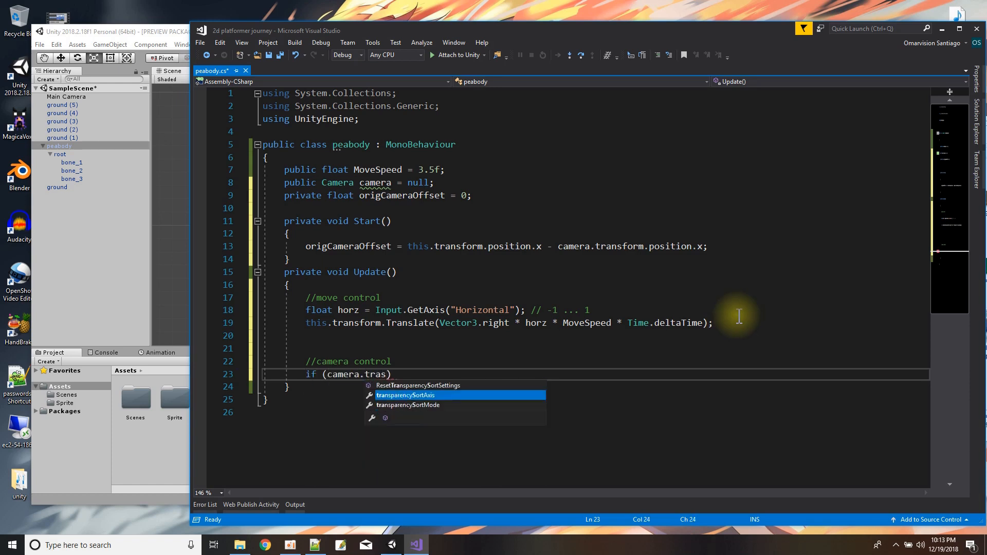
key(BackSpace)
text(nsform.)
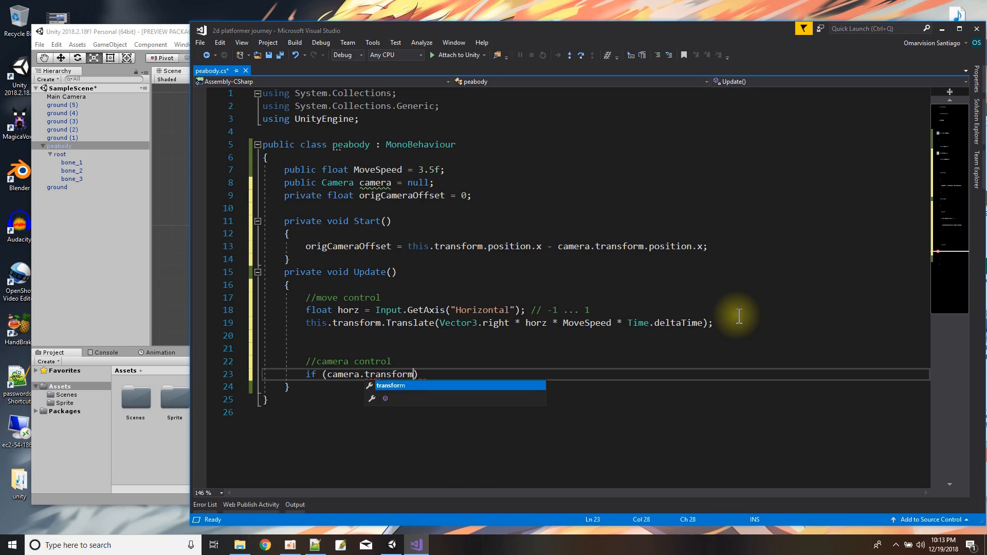
text(position)
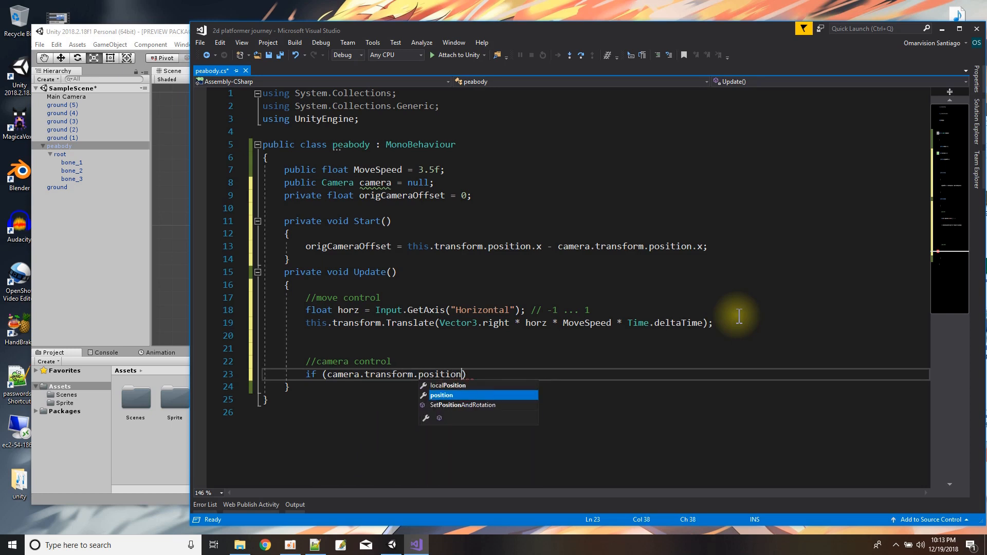
text(.x )
text(<)
text( th)
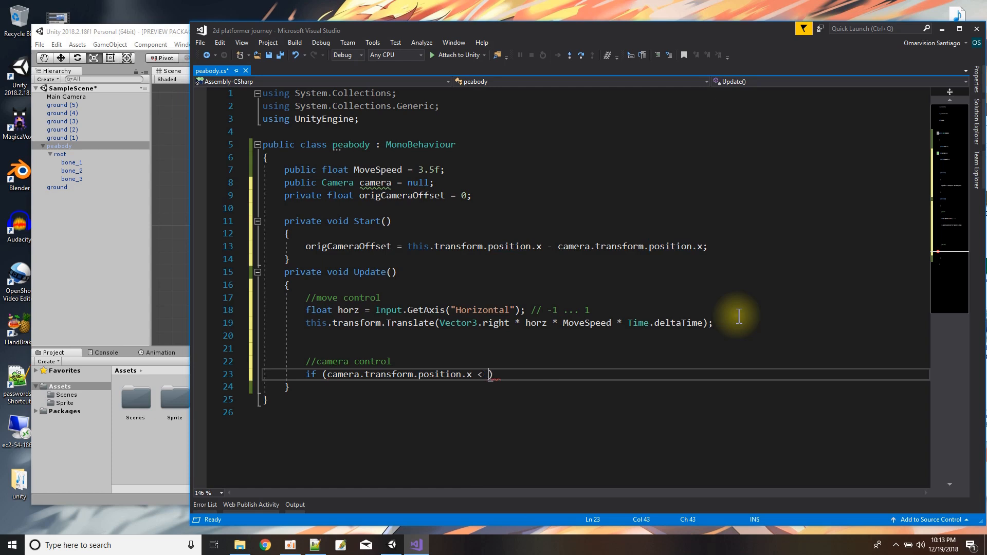
text(is)
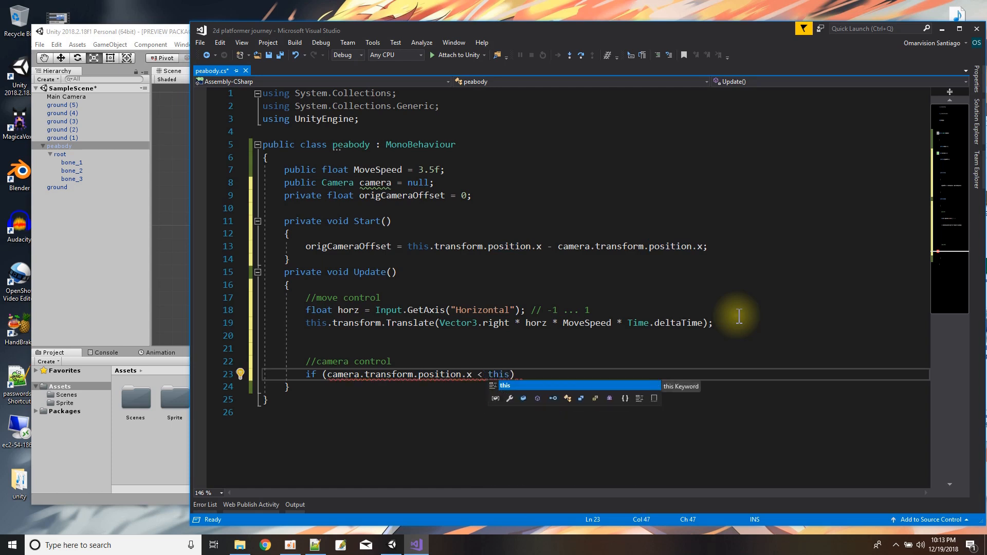
text(.transform)
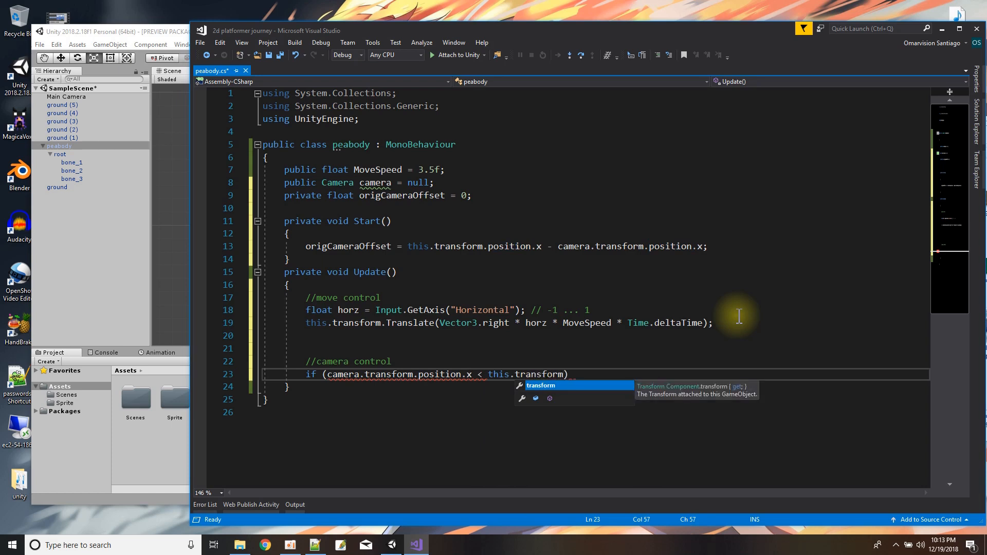
text(.position)
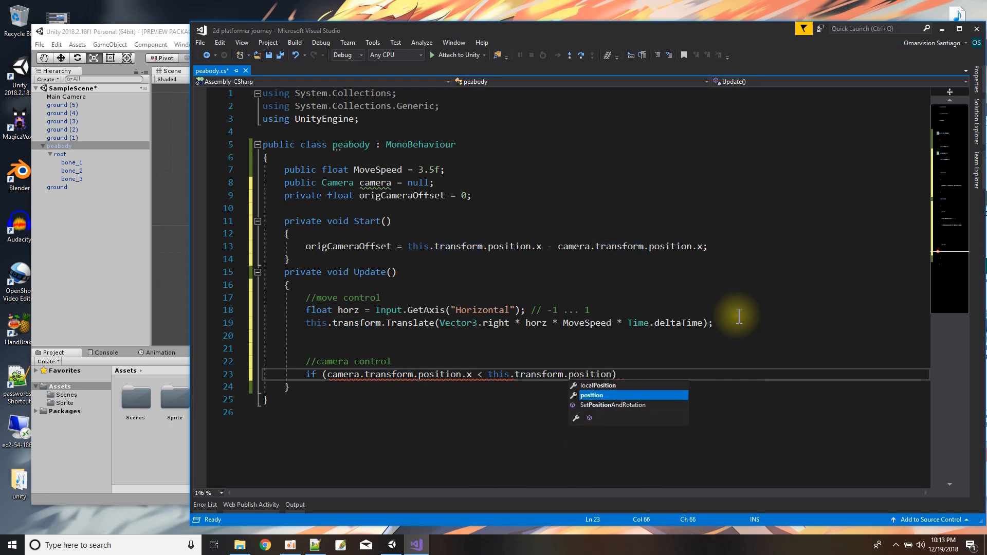
text(.x))
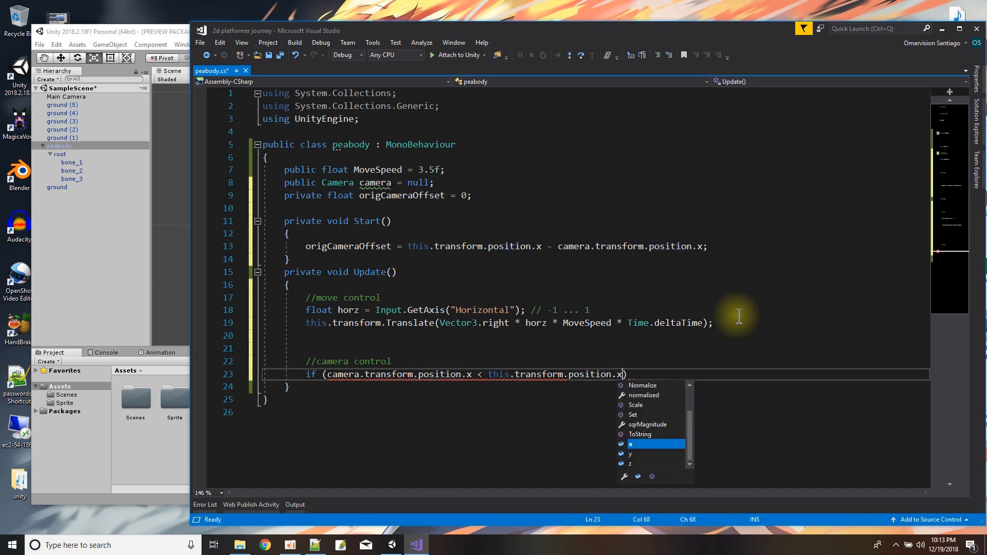
text({)
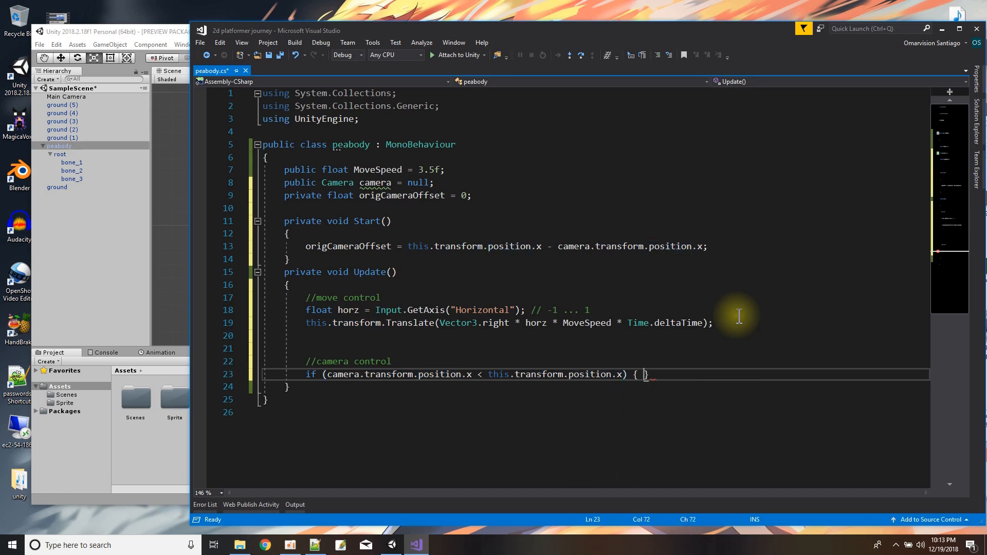
key(Return)
- Inside the camera control if block, write "camera.transform.Translate(Vector3.right * (MoveSpeed * 0.90f) * Time.deltaTime);" and save the script
text(cam)
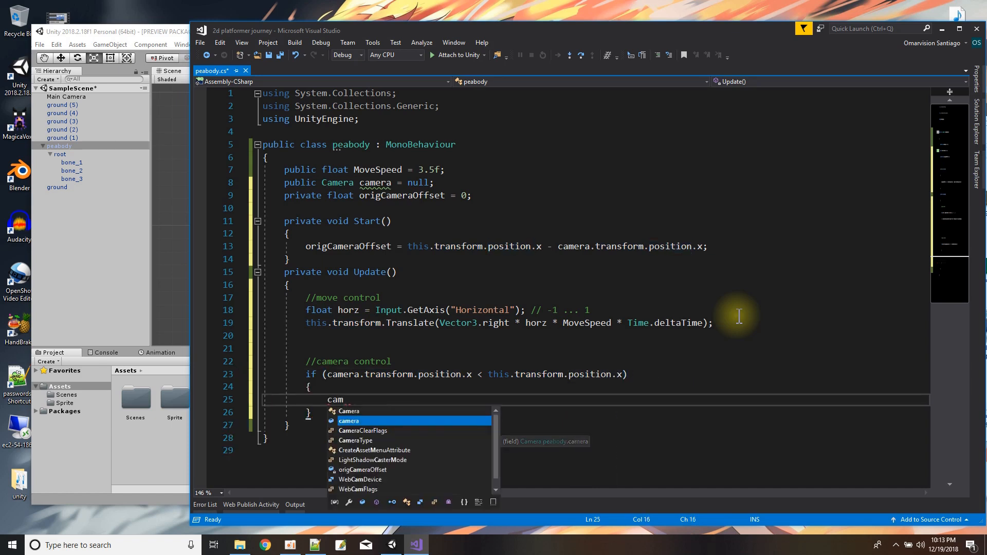
text(era.tr)
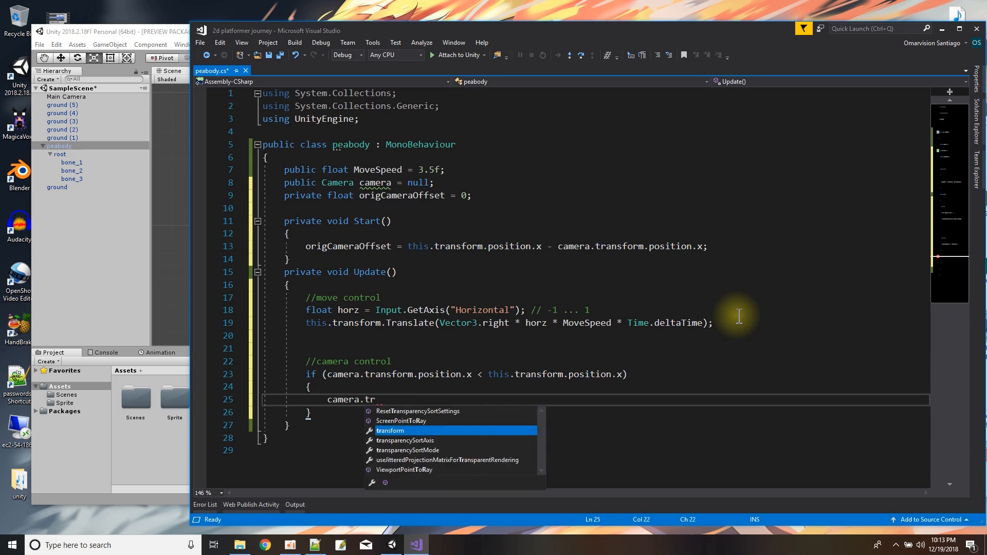
text(ansform.)
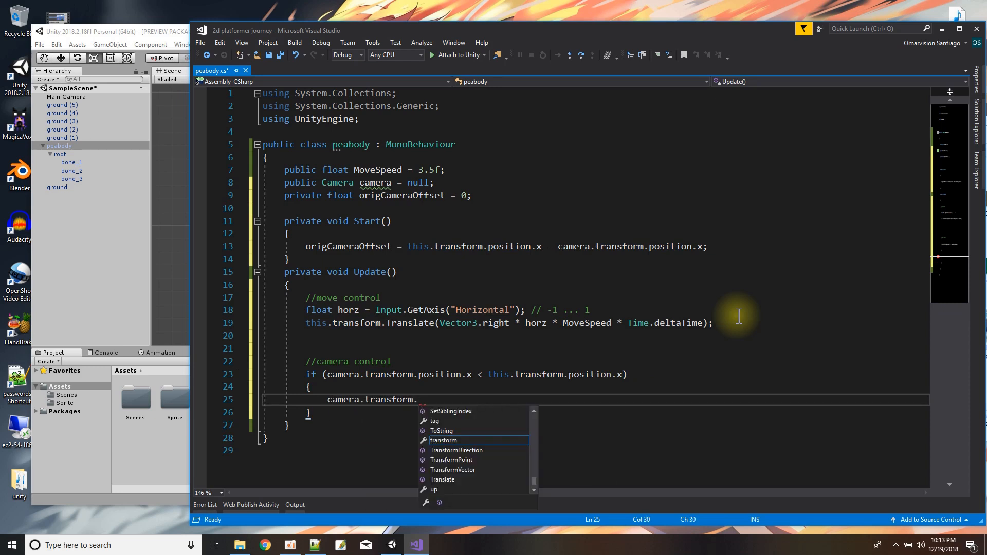
text(Translate)
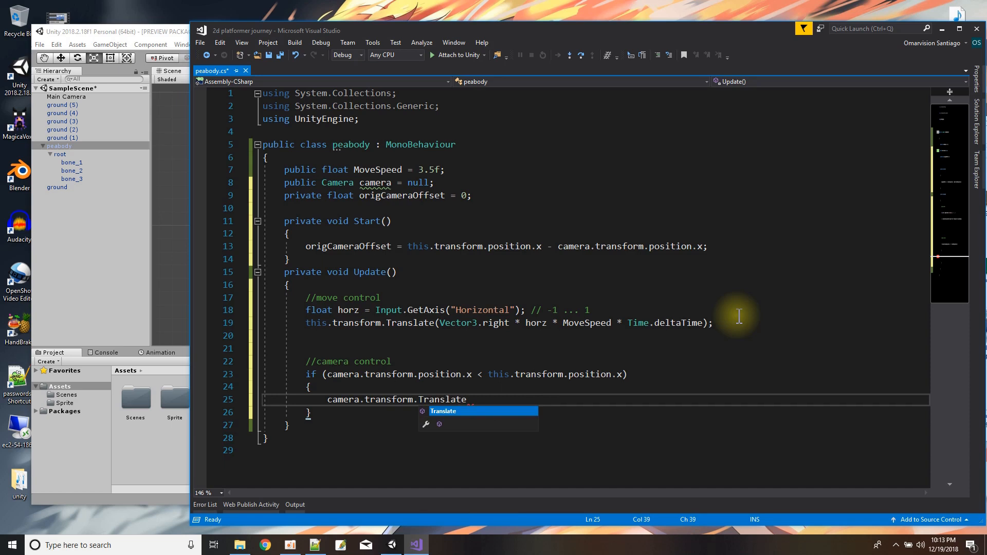
text(()
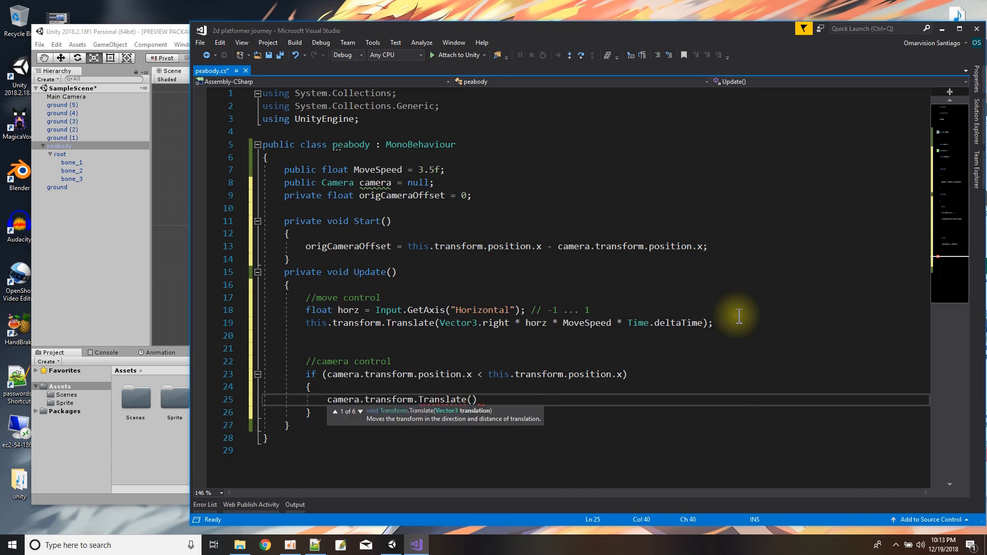
text(Vector)
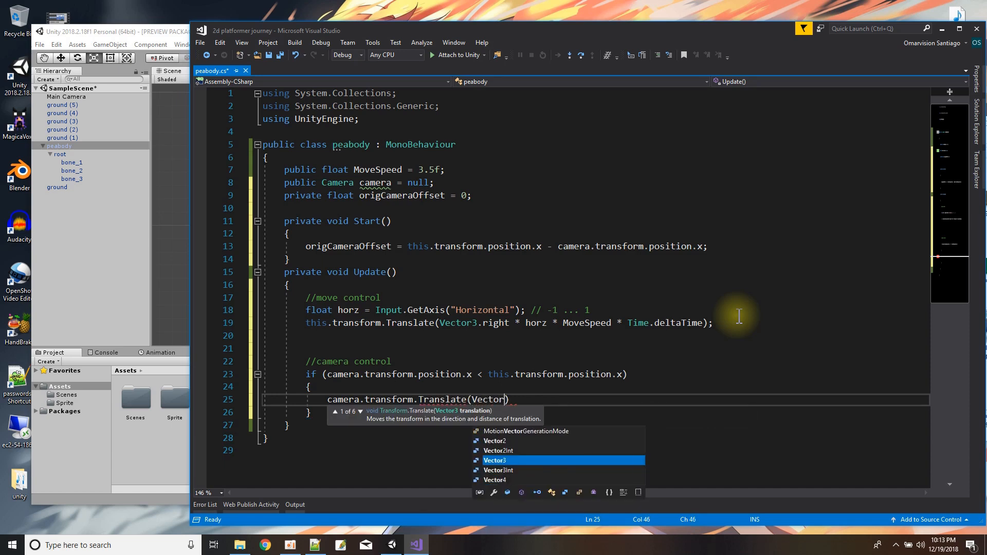
text(3.right)
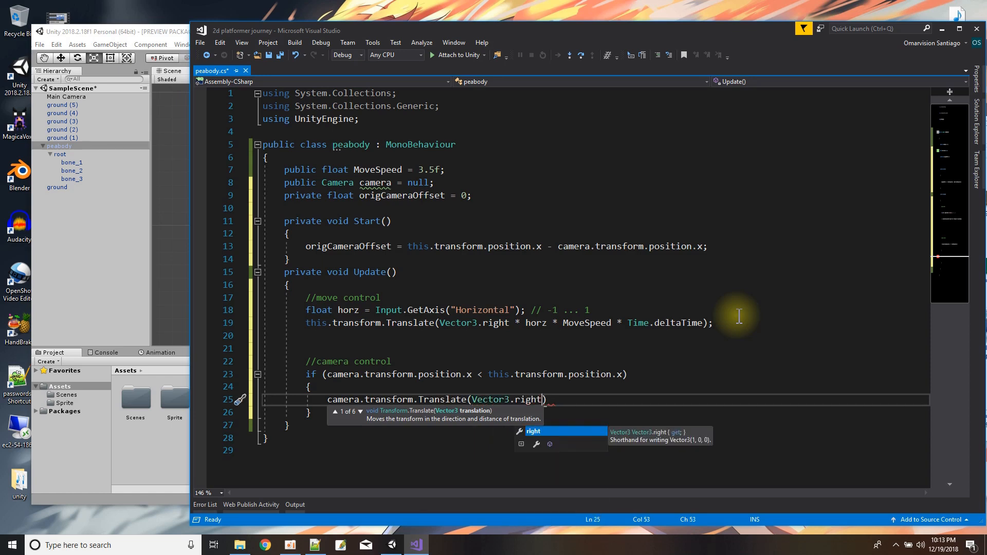
text( * ()
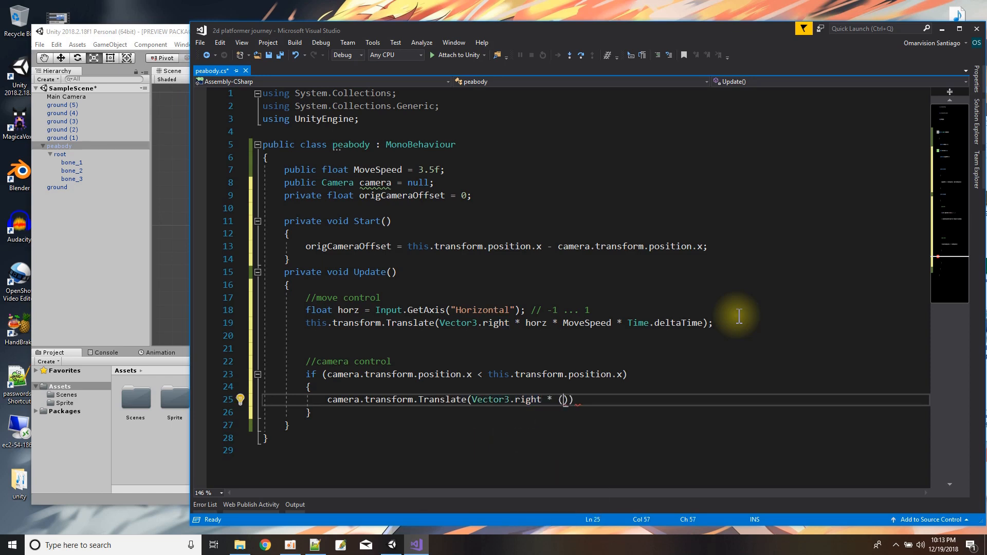
key(BackSpace)
text((MoveSpeed)
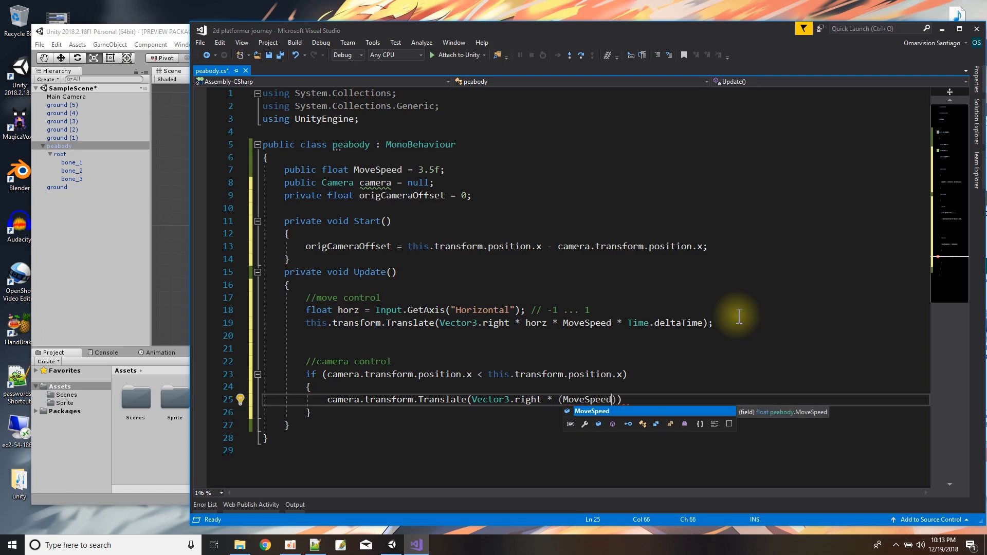
text( * 0.90)
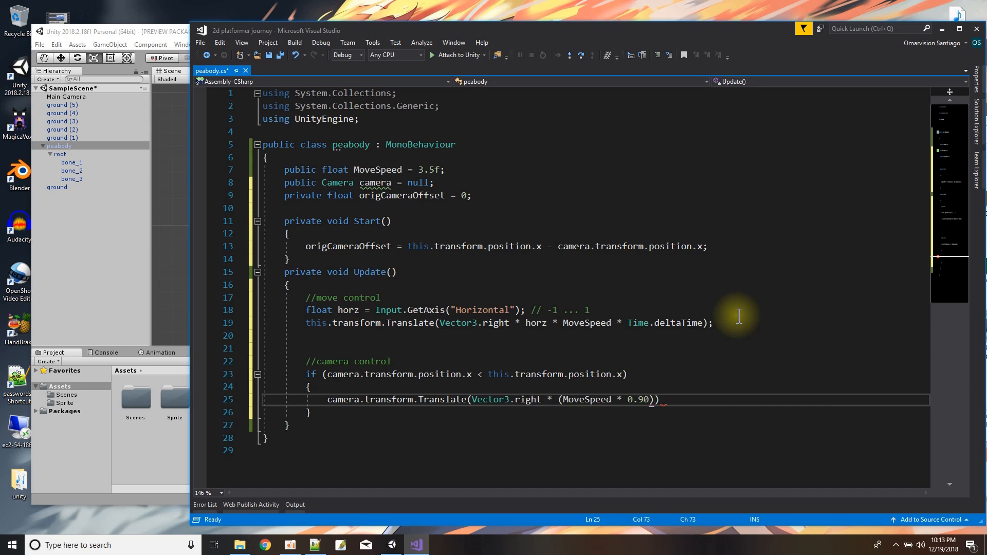
text(f)
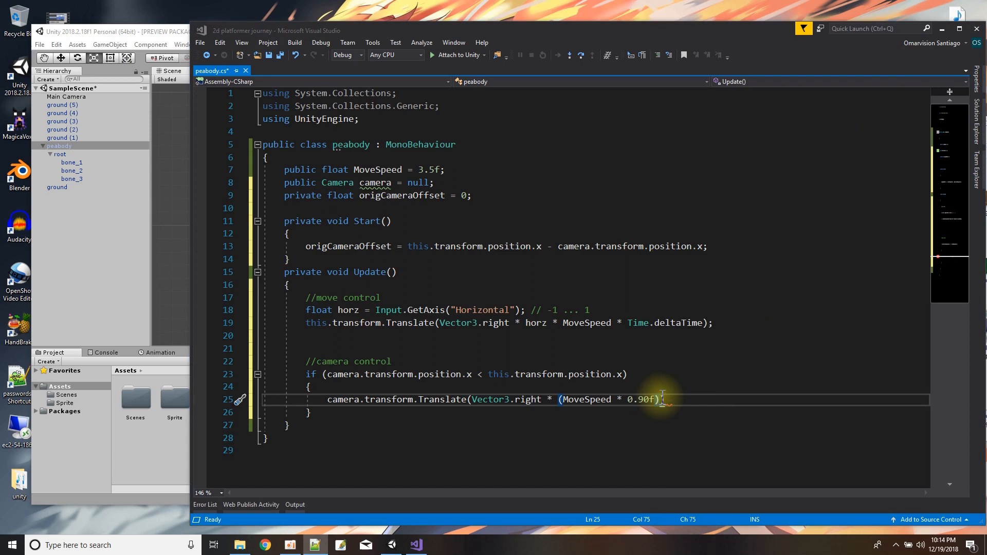
text(* )
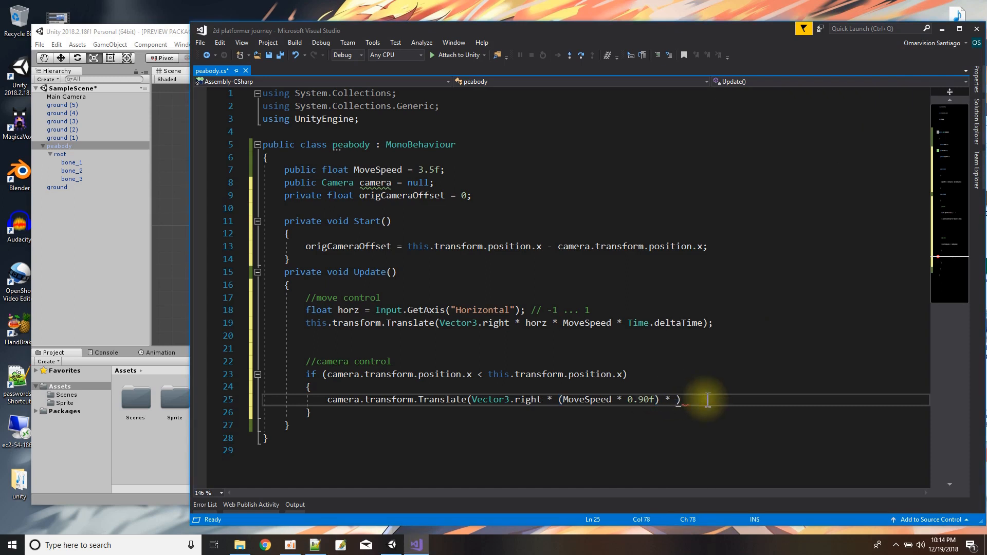
text(Time.deltaTime)
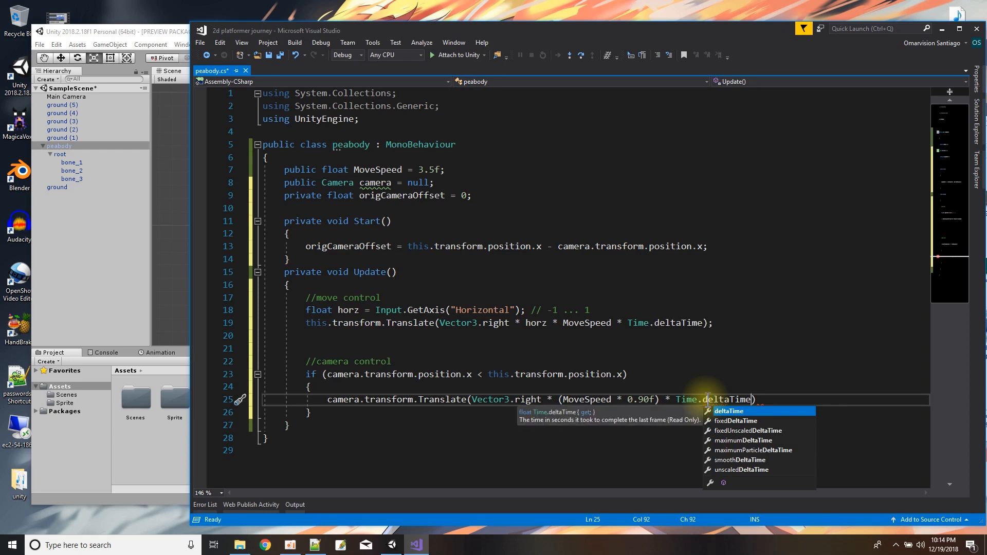
text();)
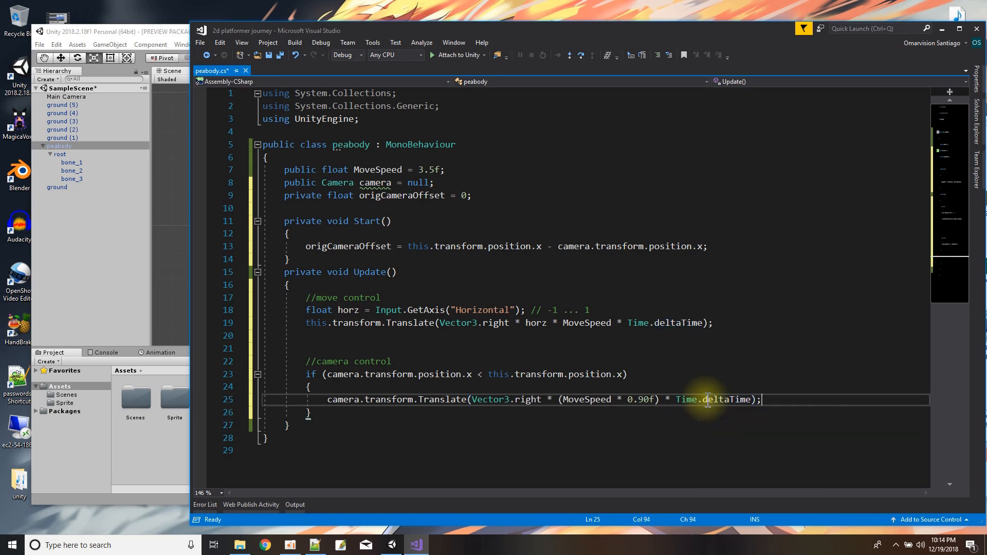
click(281, 55)
- Switch to Unity and play-test the scene, moving peabody right and left to check how the camera follows, and stop the game
click(169, 32)
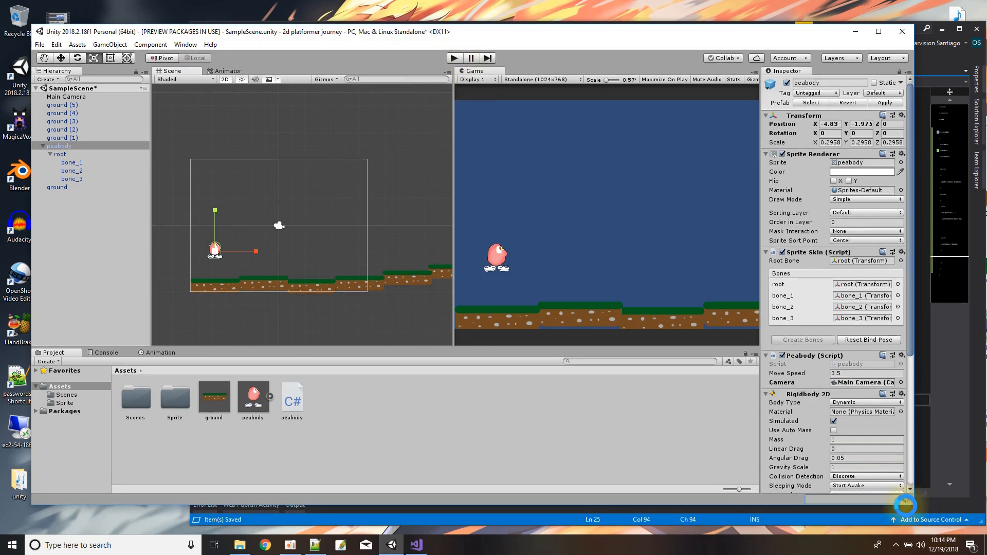
click(454, 57)
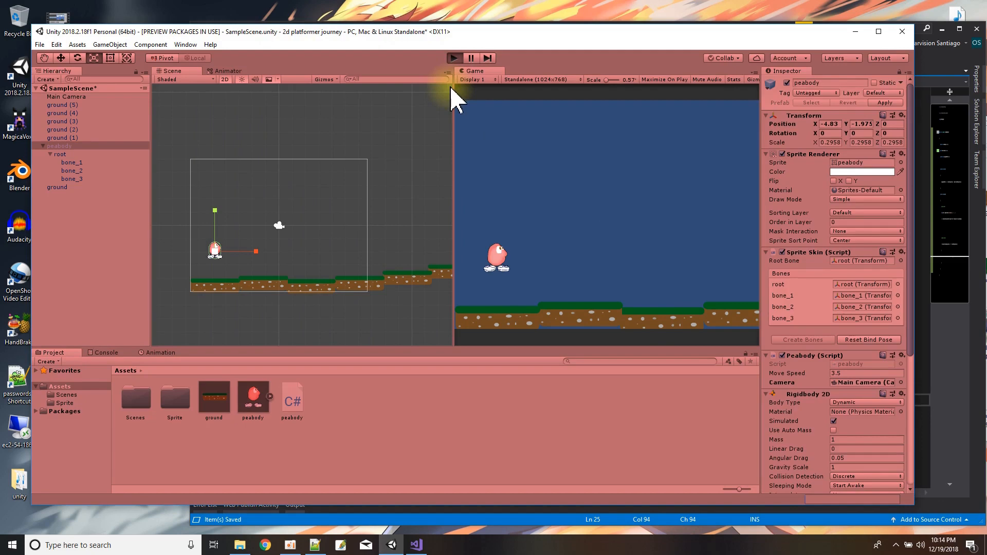
key(Right)
key(Right)
key(Right)
key(Left)
key(Left)
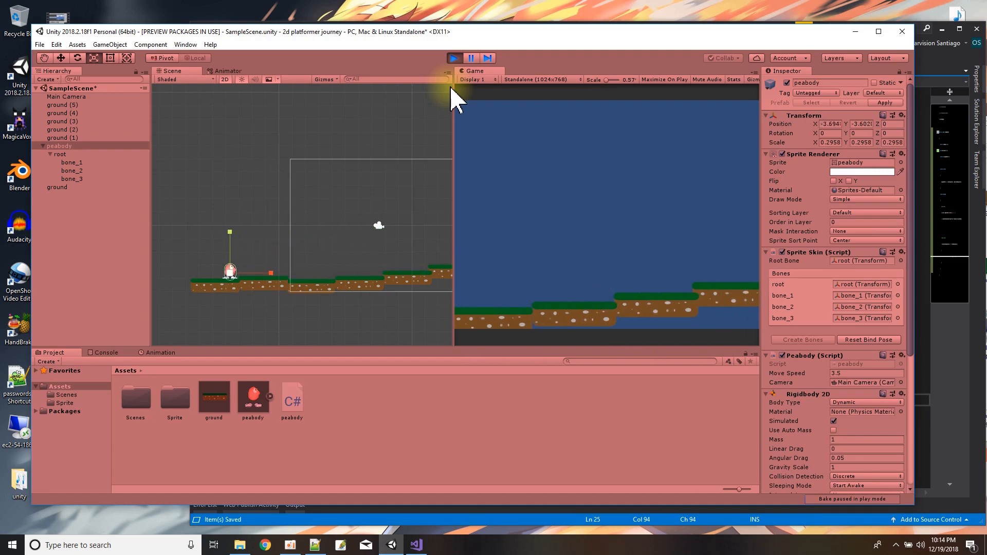
click(454, 58)
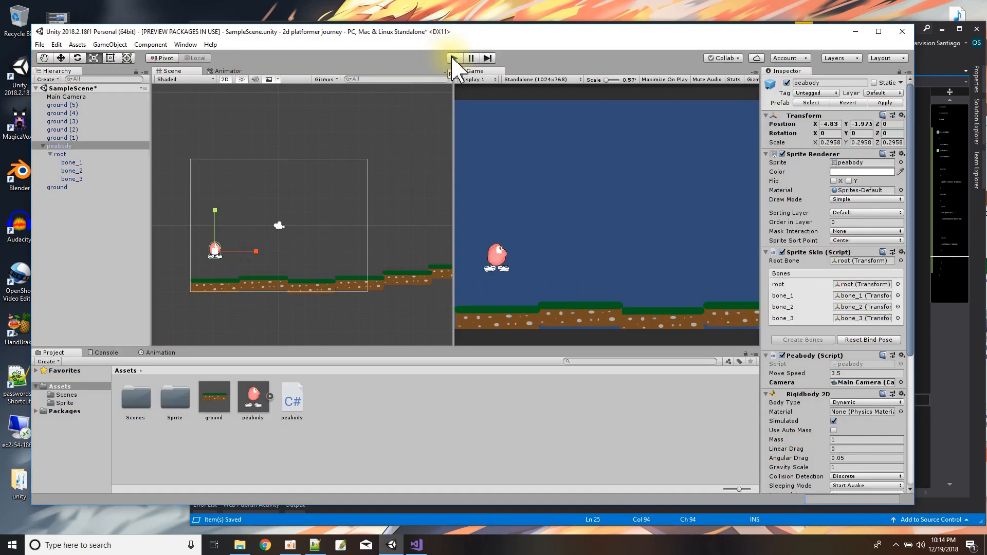
- In Visual Studio, add below the if block "else if (camera.transform.position.x > this.transform.position.x - origCameraOffset)" with opening and closing braces
click(927, 399)
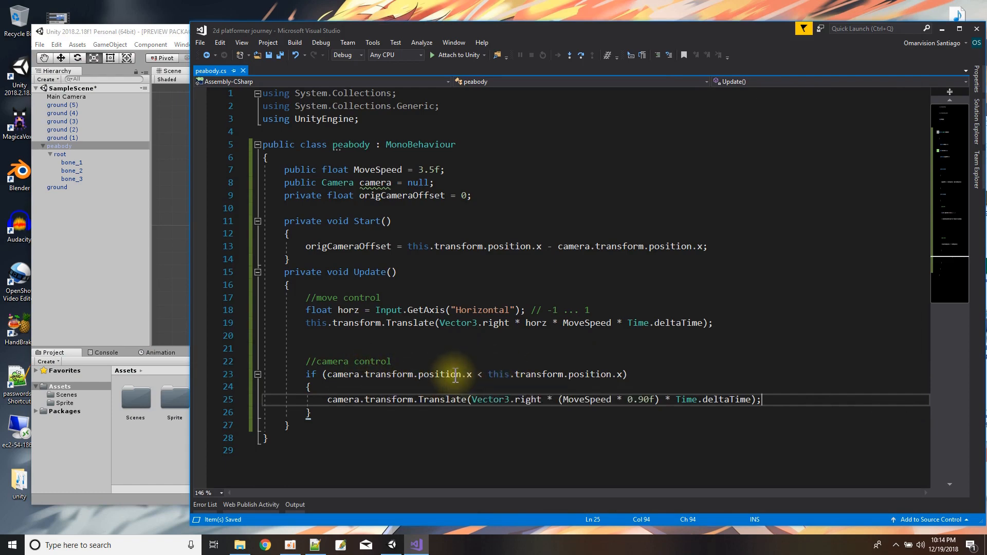
click(344, 417)
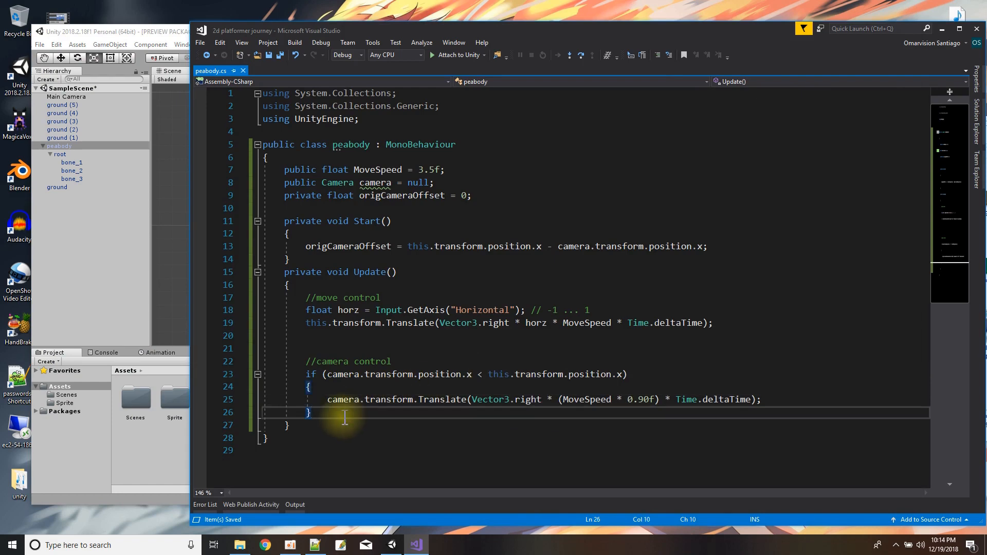
key(Return)
text(else )
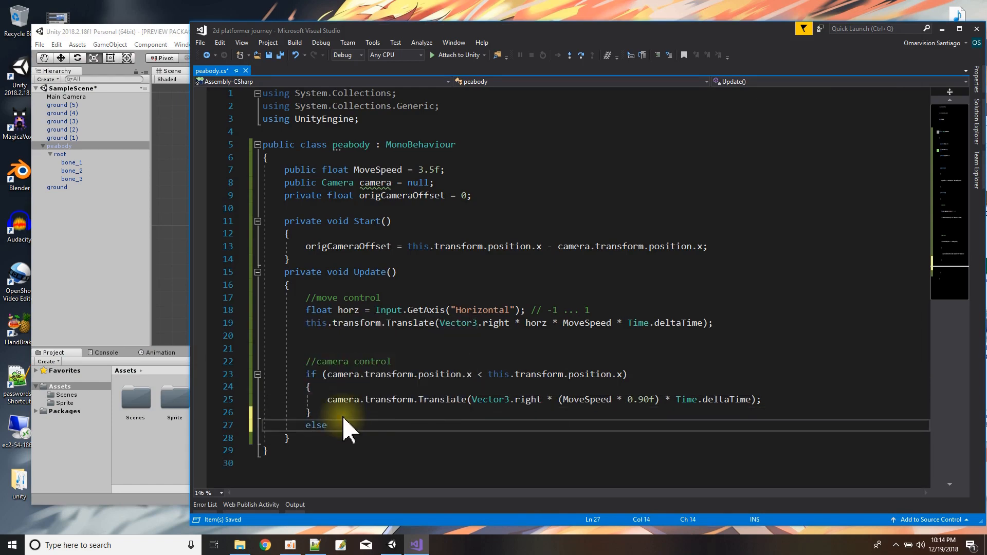
text(if (camera.transform)
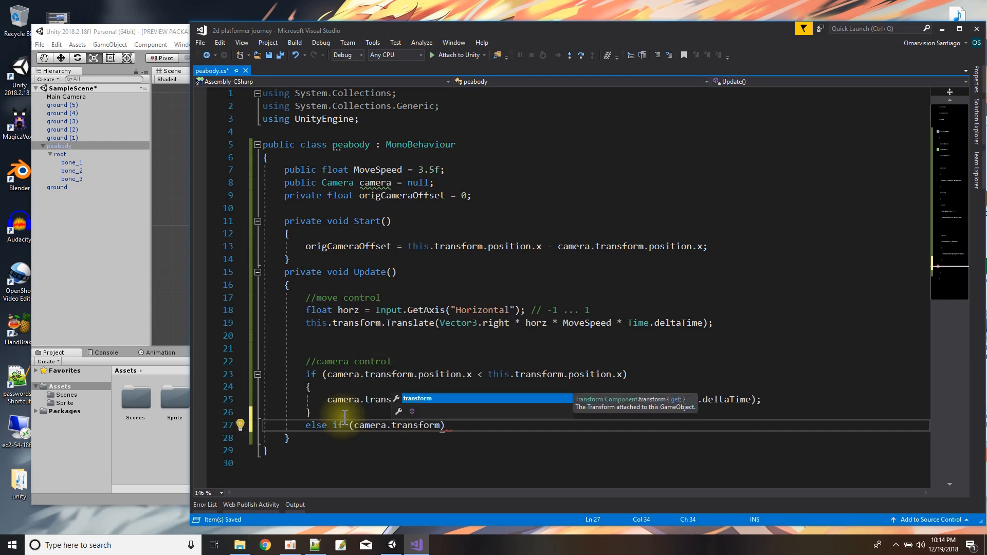
text(.position.x >)
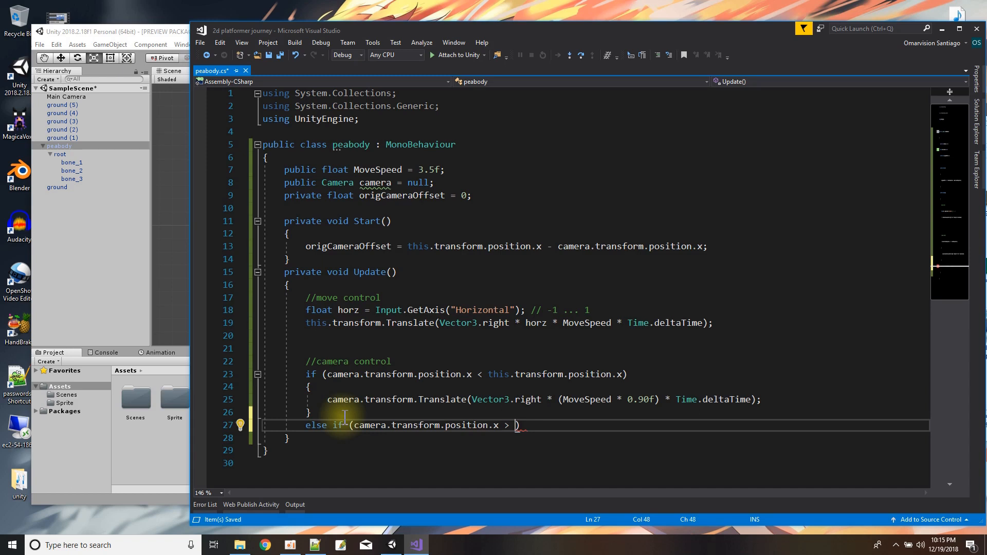
text( this.tra)
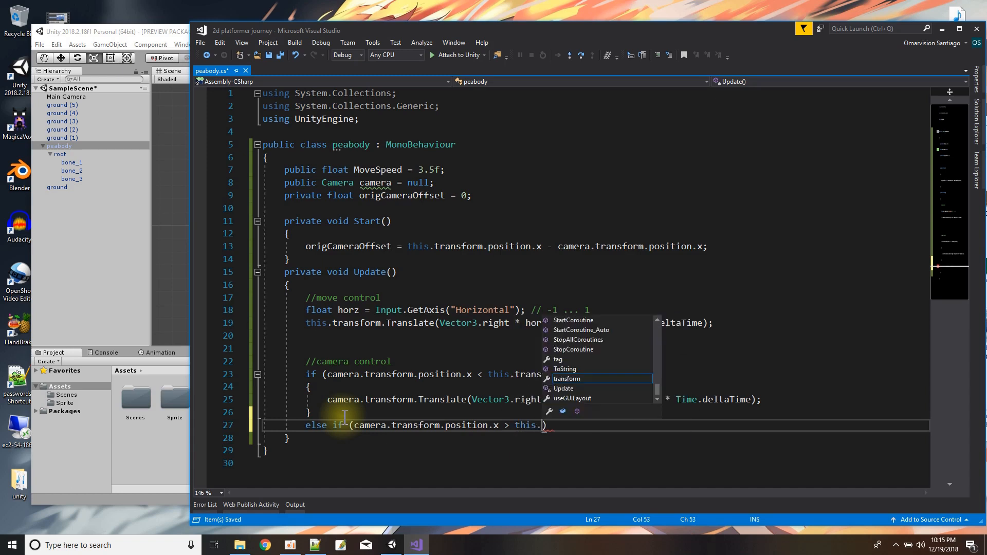
text(nso)
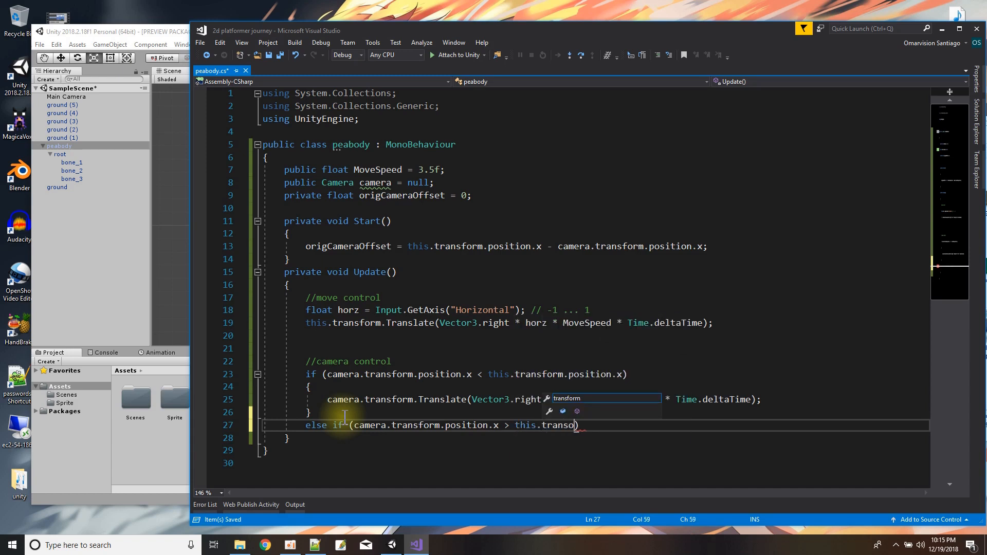
key(BackSpace)
text(form.position.x)
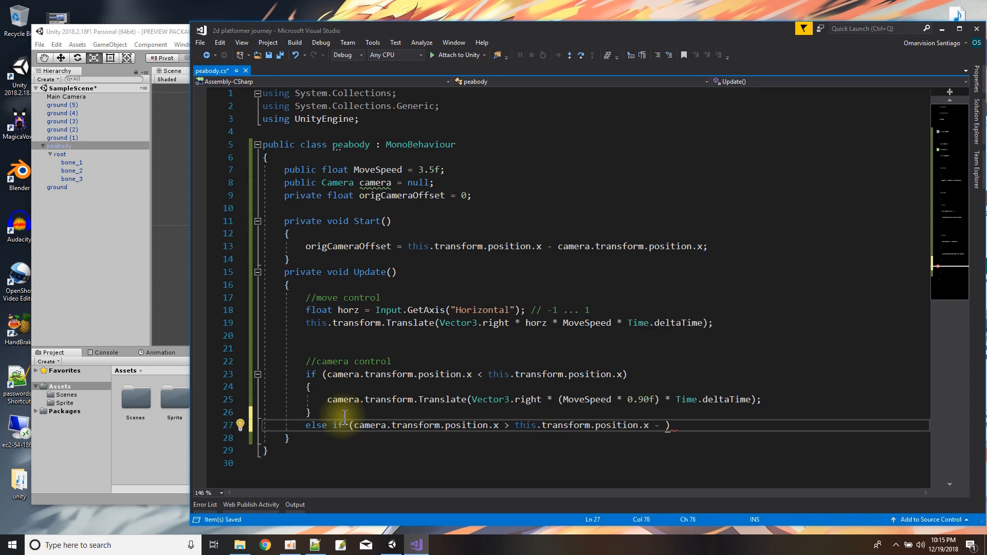
text( - orig)
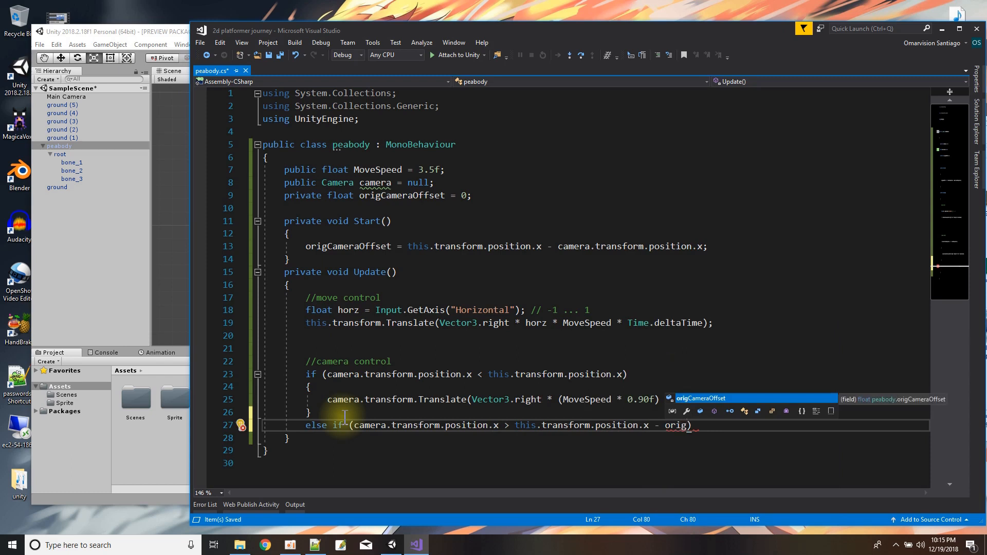
key(Tab)
text() ;)
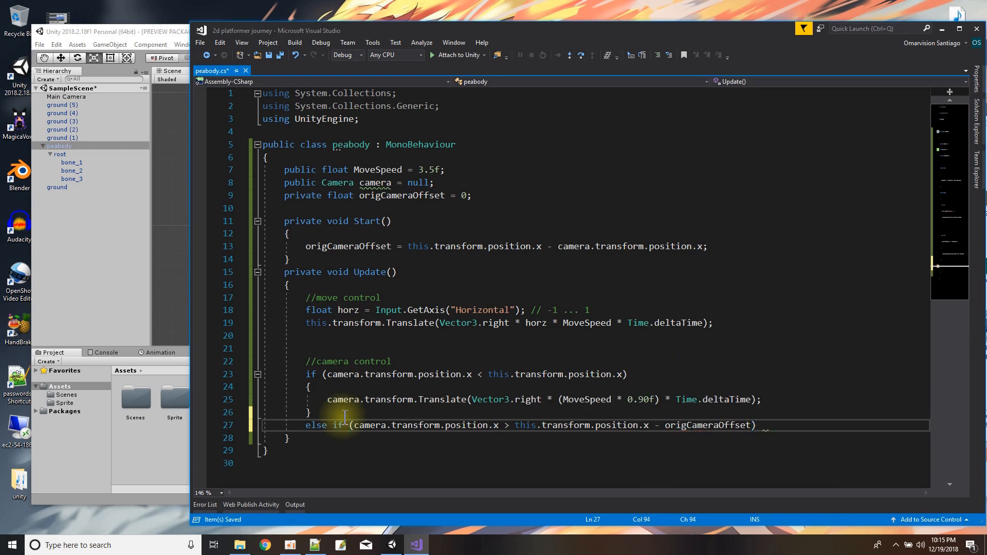
text( {)
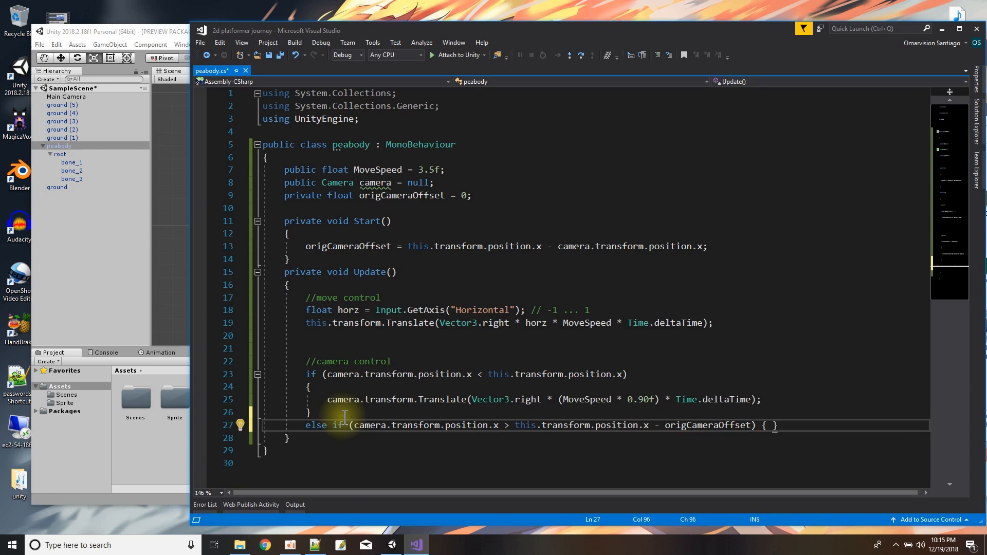
key(Return)
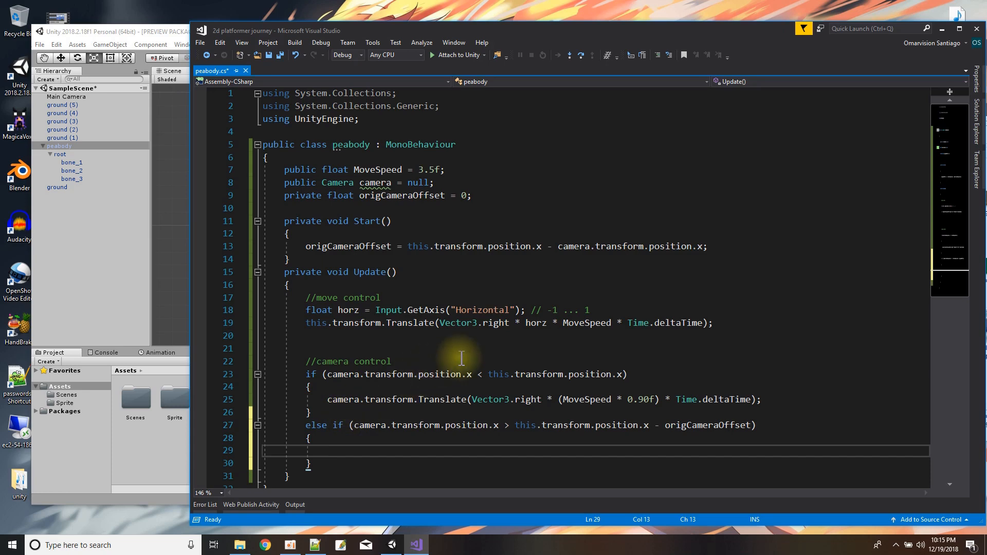
- Copy the camera Translate statement into the else-if block with its speed negated to "(-MoveSpeed * 0.90f)", and save the script
scroll(453, 355, down, 2)
drag(328, 323, 761, 323)
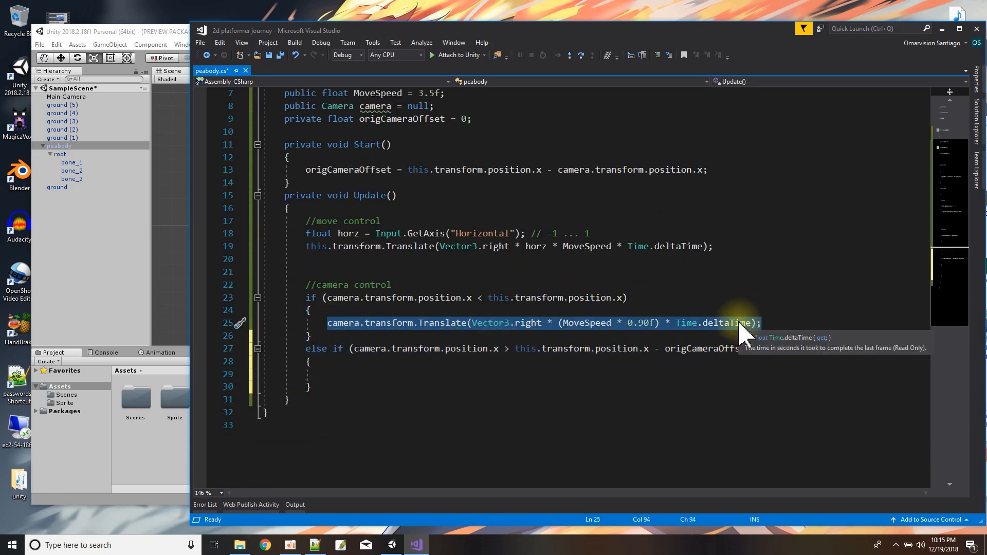
right_click(756, 324)
click(765, 250)
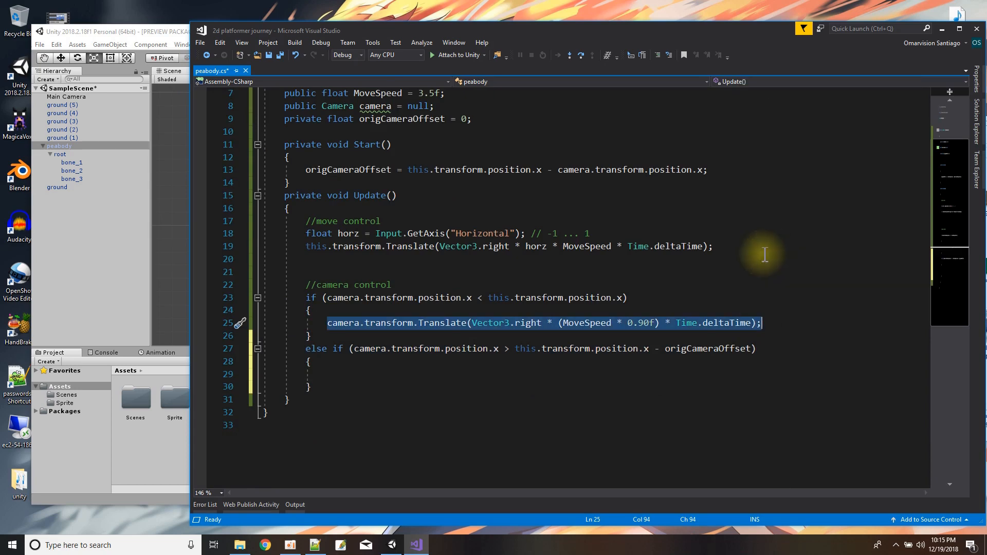
click(381, 374)
key(ctrl+v)
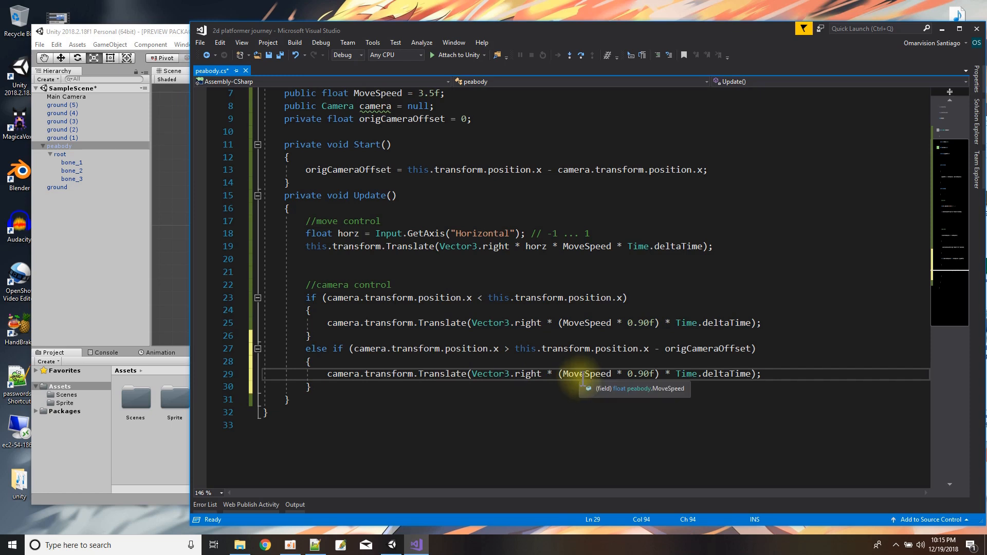
text(-)
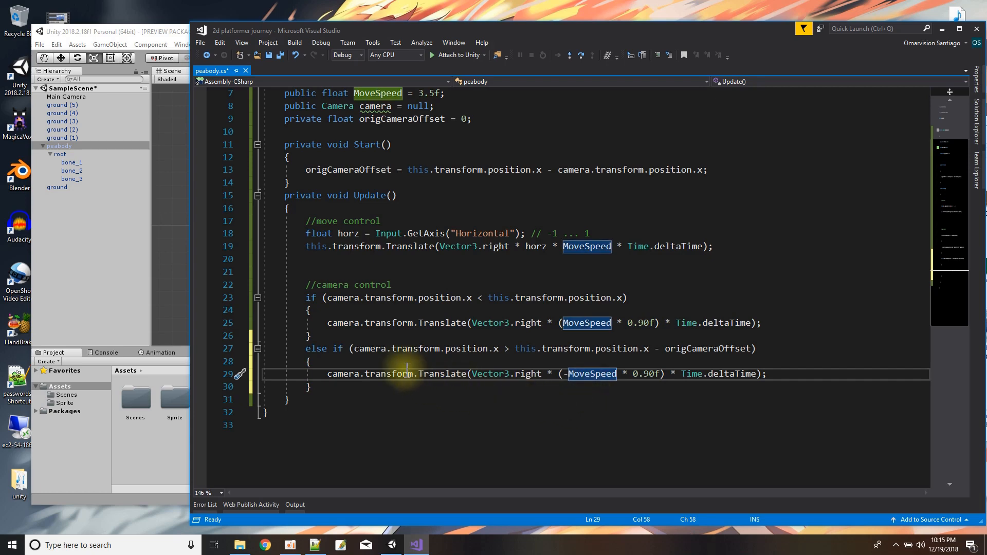
click(281, 55)
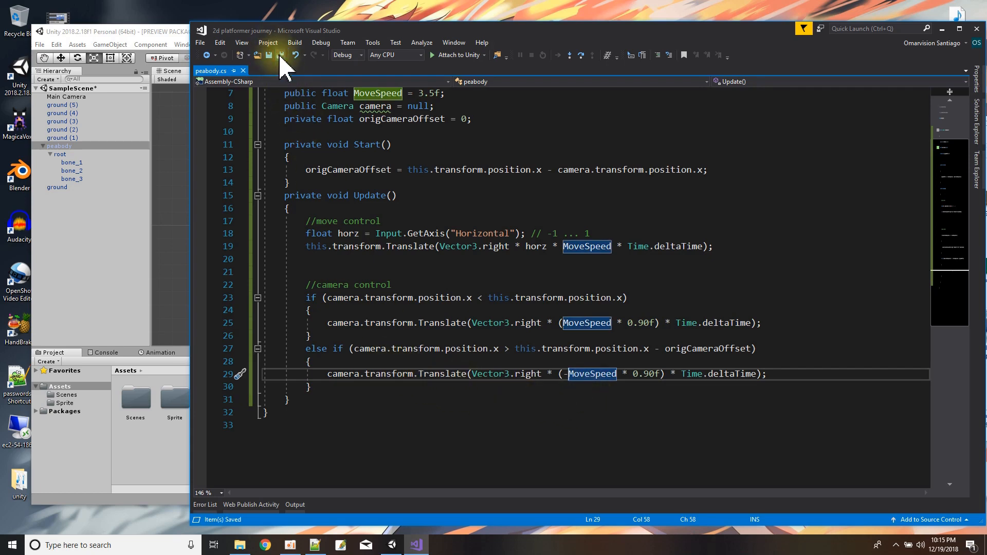
- Switch to Unity and play-test the camera's backward follow by moving peabody right and back left past the ground's edge, and stop the game
click(161, 32)
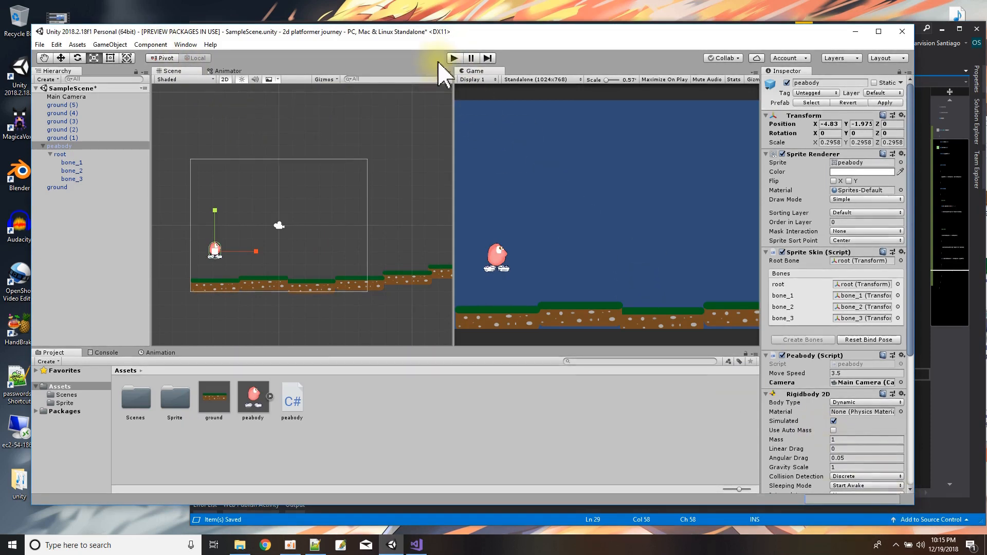
click(454, 58)
click(503, 176)
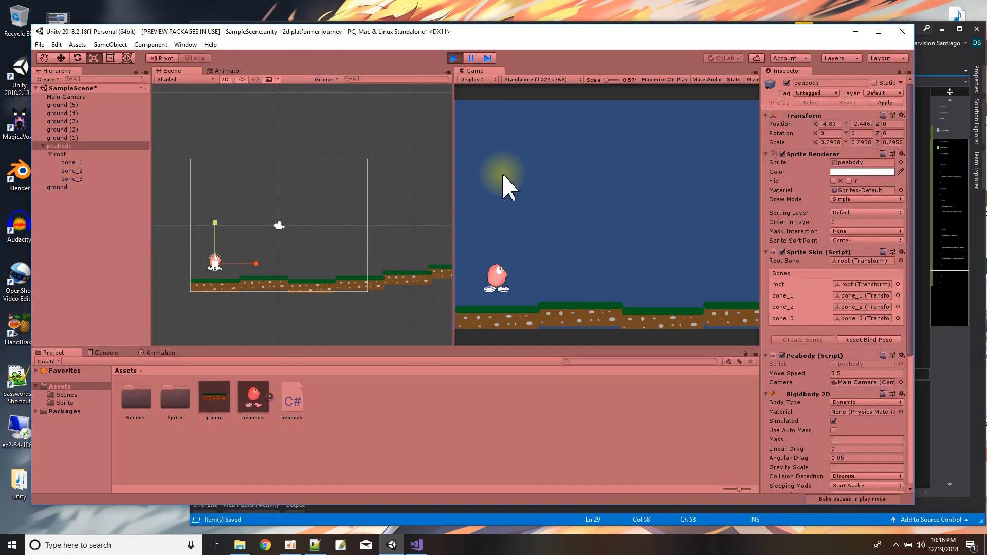
key(Right)
key(Right)
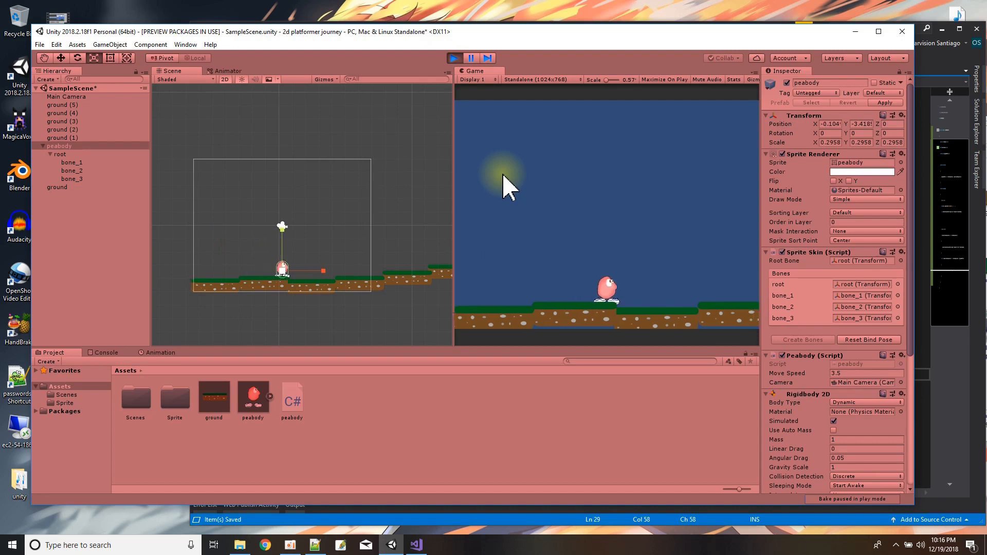
key(Right)
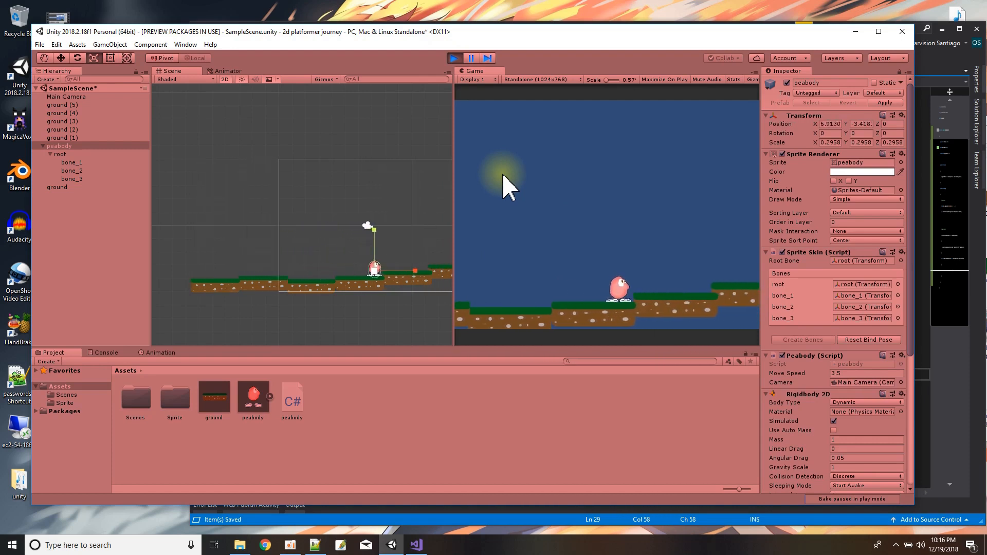
key(Left)
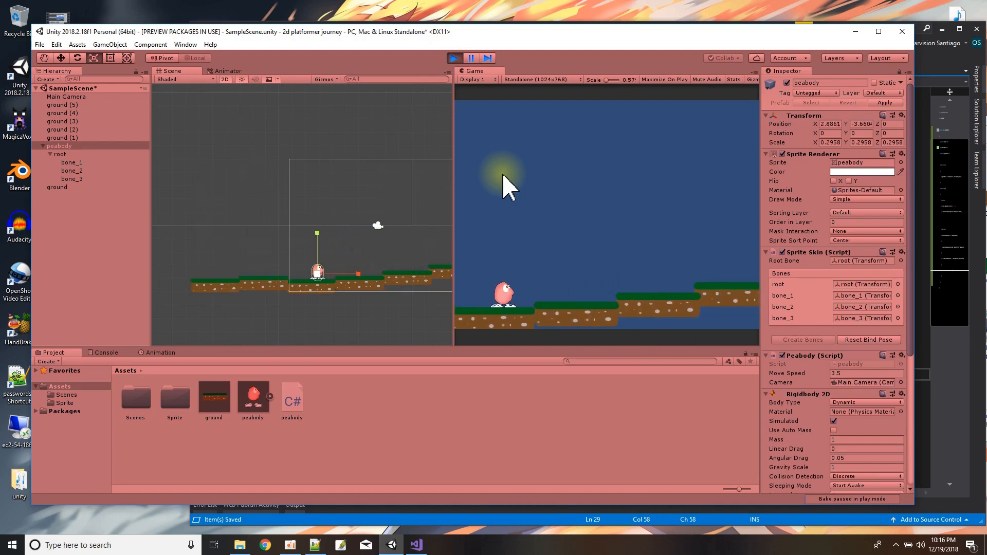
key(Left)
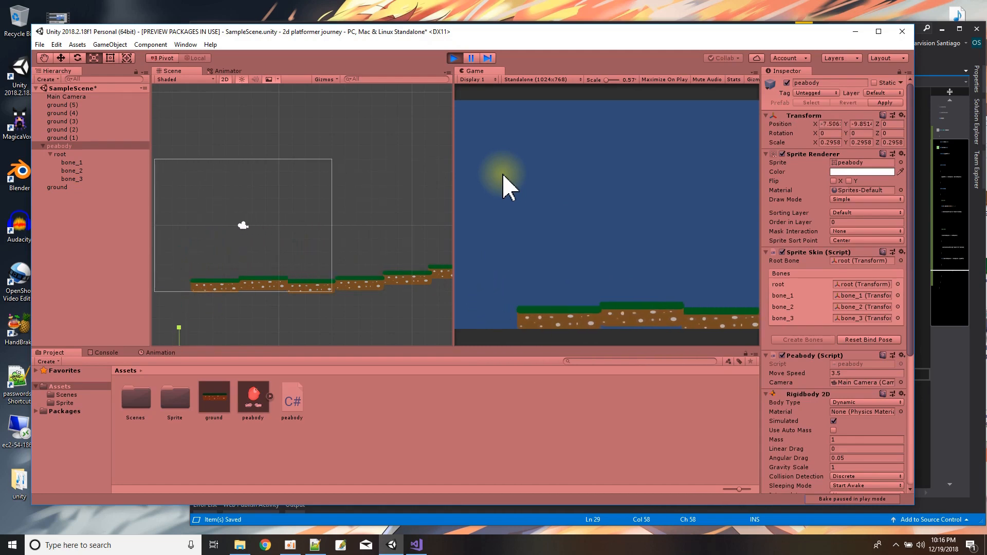
click(454, 58)
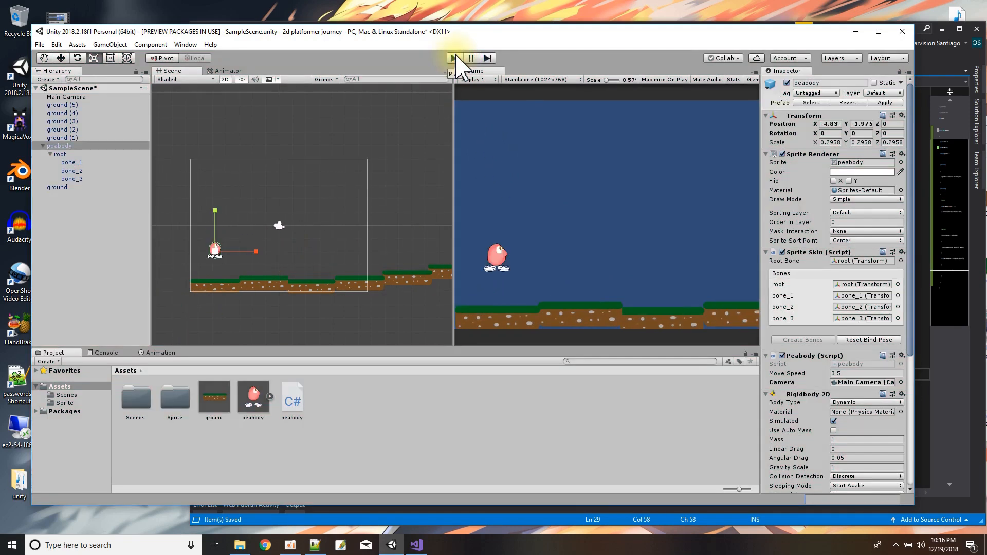